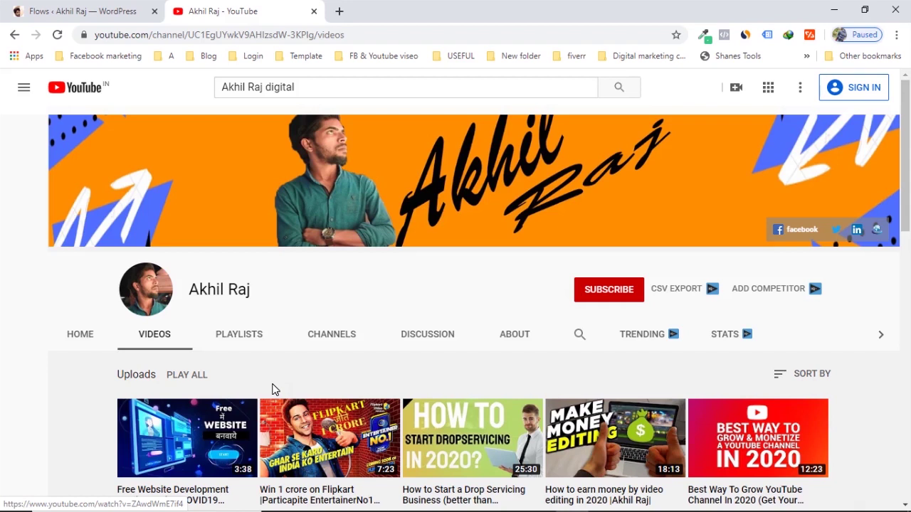
Switch to the WordPress admin and look over the existing CartFlows flows and the admin sections.
left_click(82, 11)
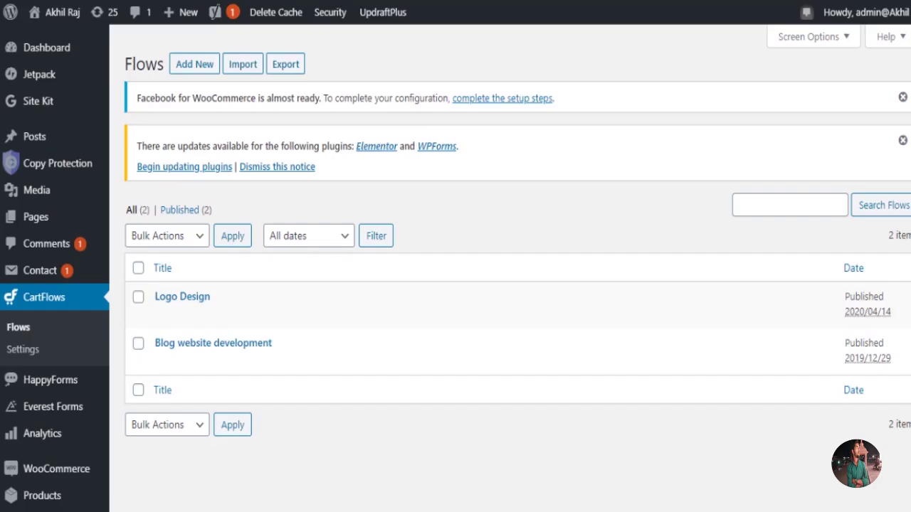
mouse_move(506, 323)
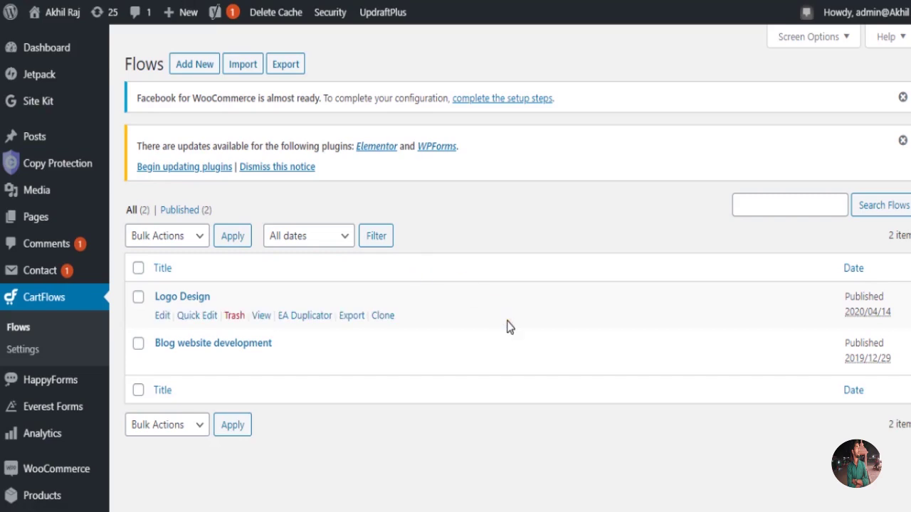
scroll(341, 459, "down", 2)
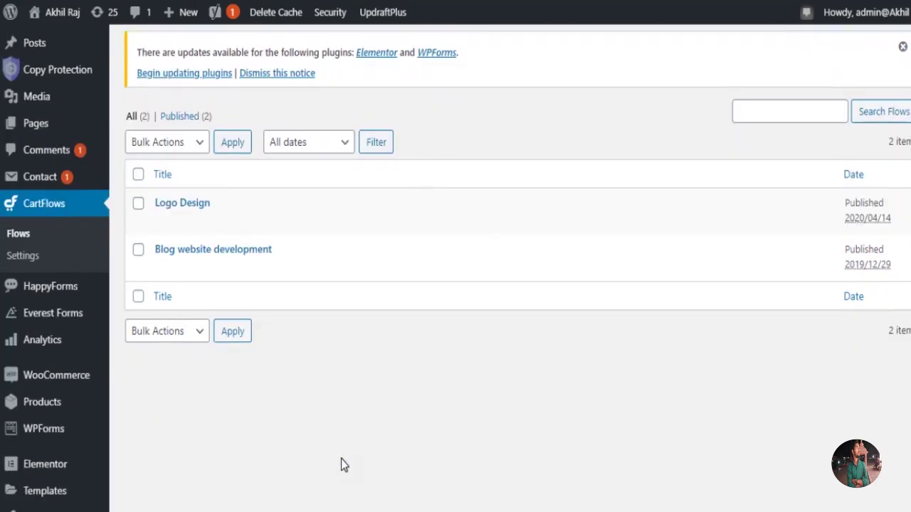
scroll(279, 423, "down", 2)
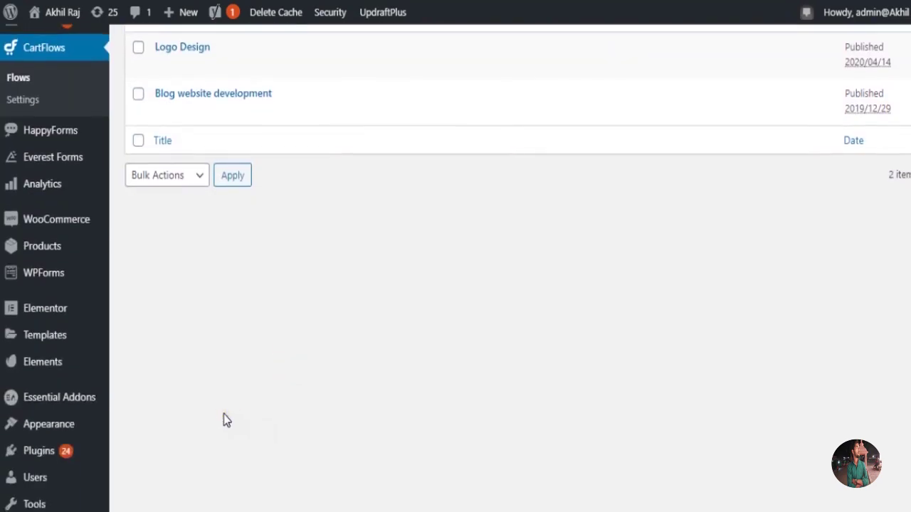
scroll(224, 420, "up", 3)
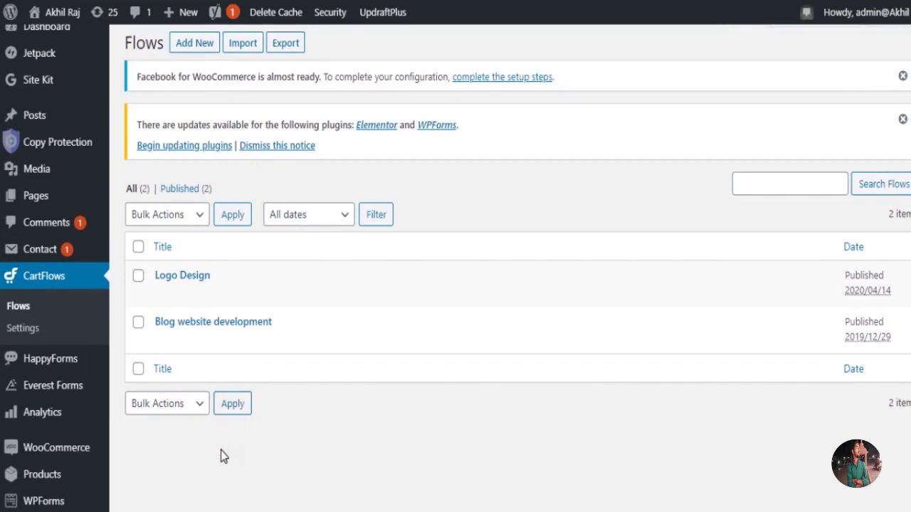
scroll(220, 450, "down", 1)
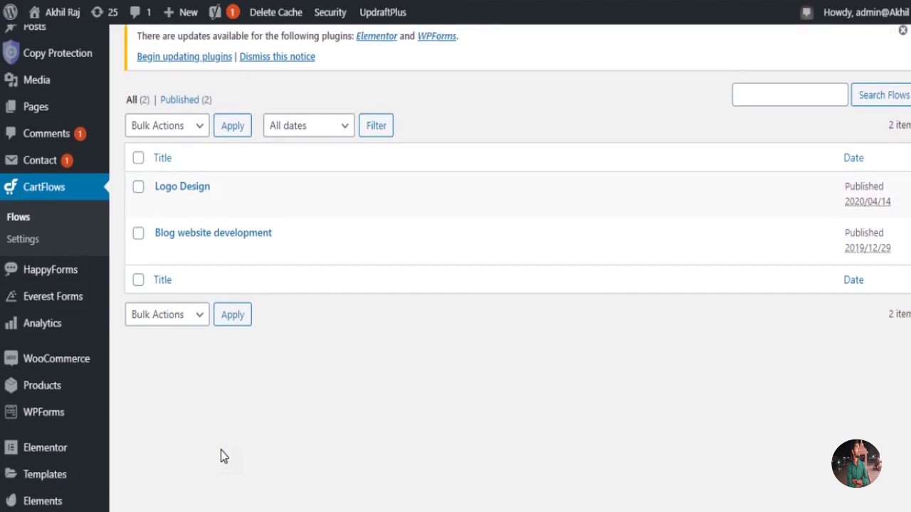
scroll(220, 450, "down", 1)
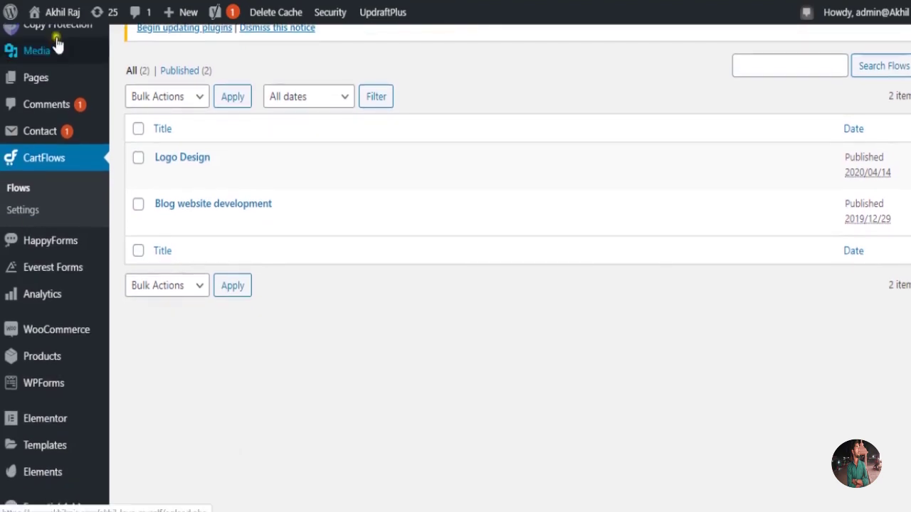
Open the live site in a new browser tab from the WordPress admin.
mouse_move(56, 22)
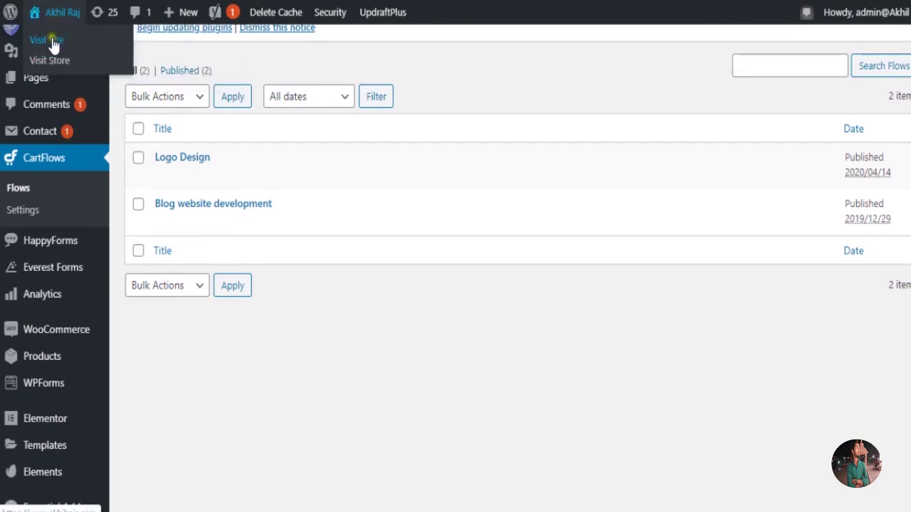
right_click(68, 42)
left_click(71, 50)
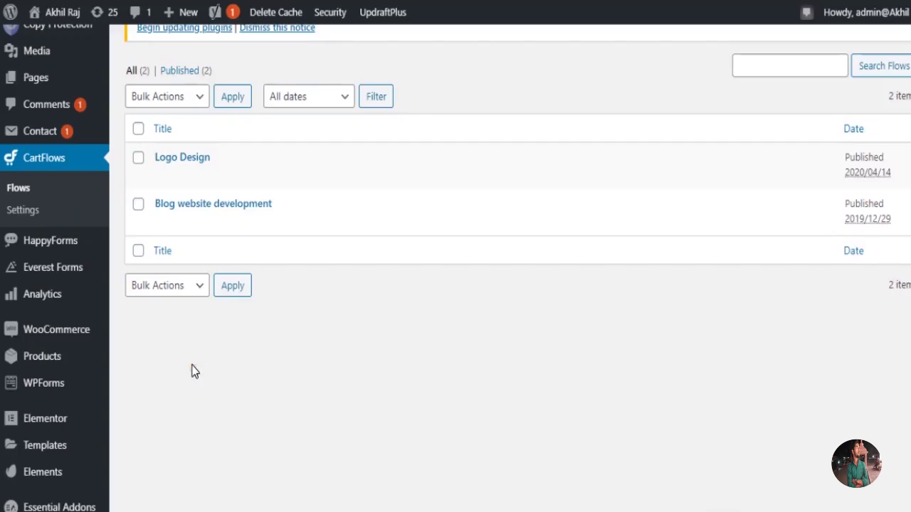
Search the plugins available to add for "cartflows" and update the Funnel Builder by CartFlows plugin.
scroll(193, 368, "down", 1)
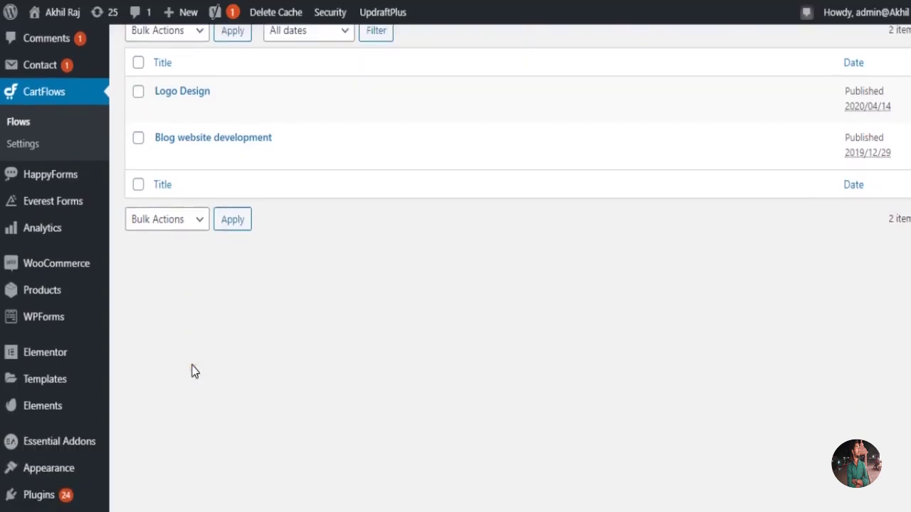
scroll(192, 369, "down", 1)
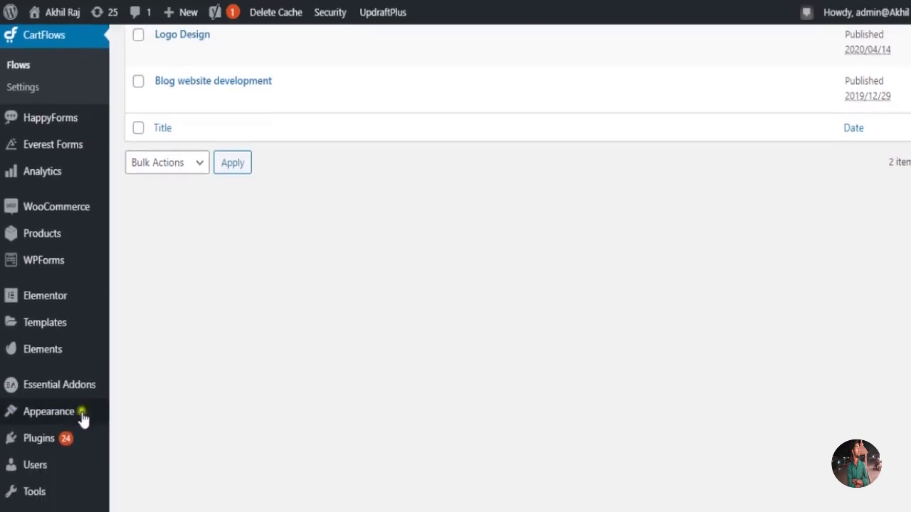
mouse_move(26, 434)
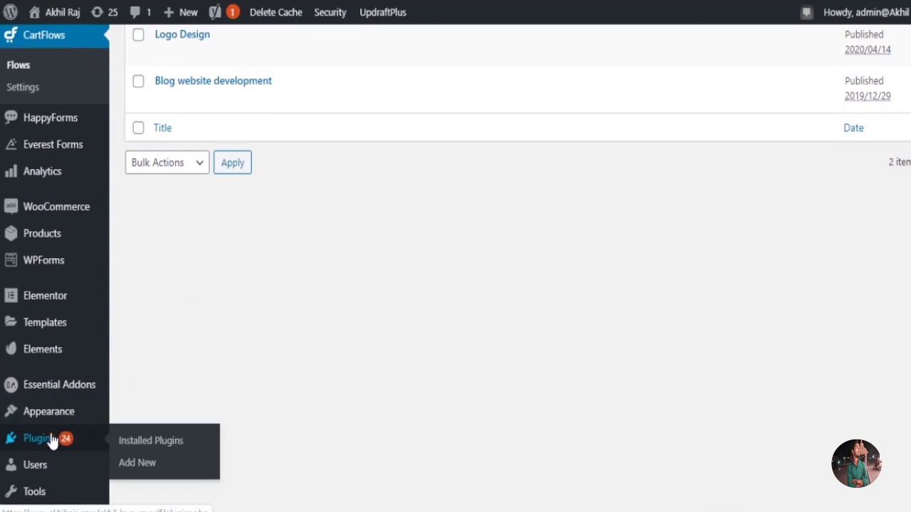
left_click(135, 463)
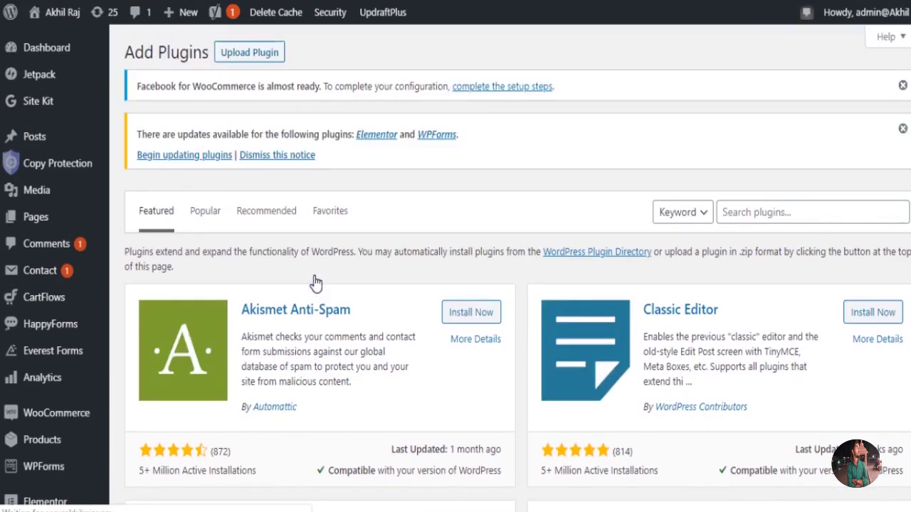
left_click(773, 211)
type("cart")
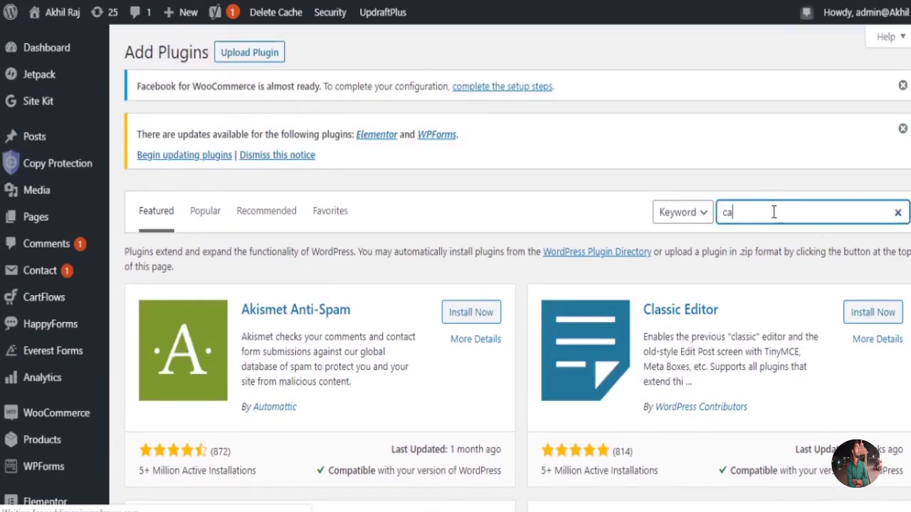
type("flows")
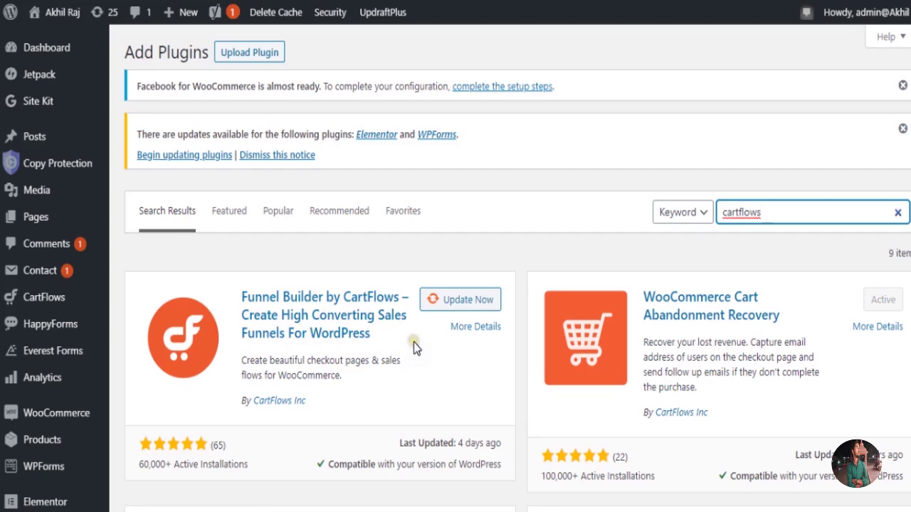
left_click(445, 311)
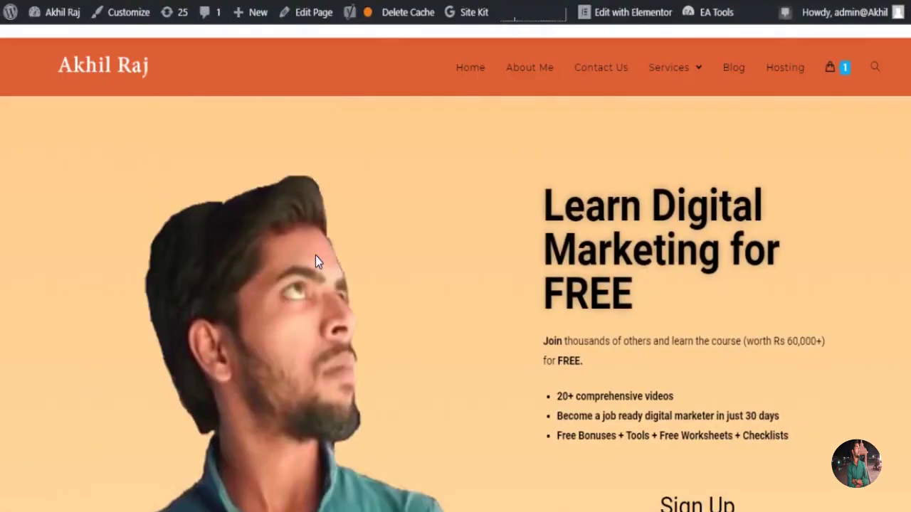
Examine the live homepage's sections, from the sign-up form through the blog posts to the services.
scroll(316, 257, "down", 5)
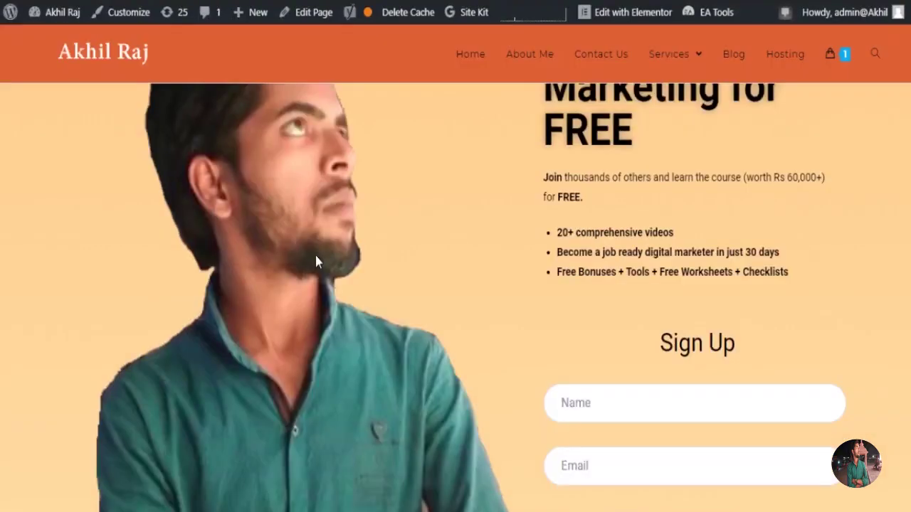
scroll(315, 256, "down", 6)
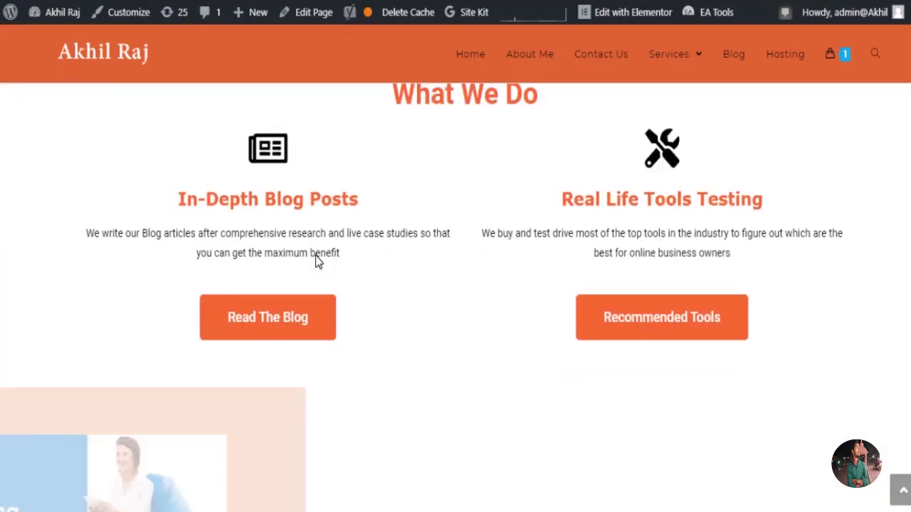
scroll(318, 262, "down", 7)
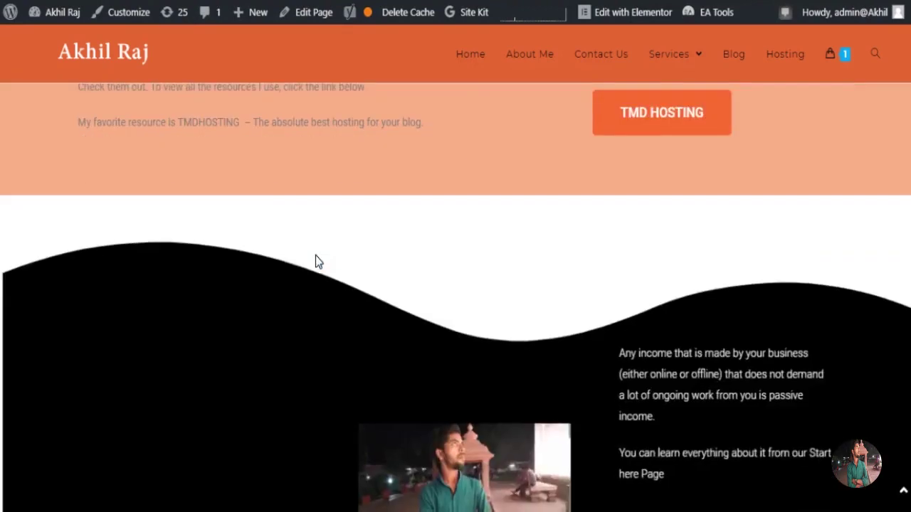
scroll(315, 254, "down", 7)
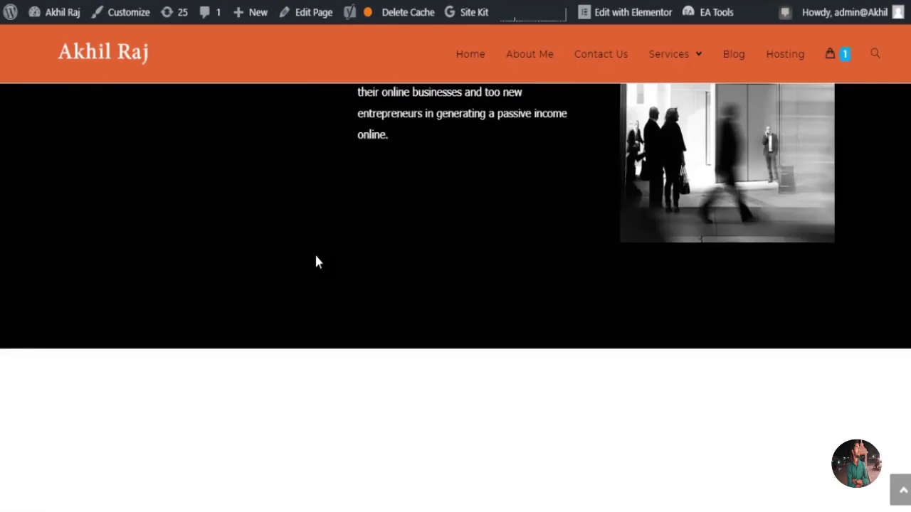
scroll(315, 254, "down", 5)
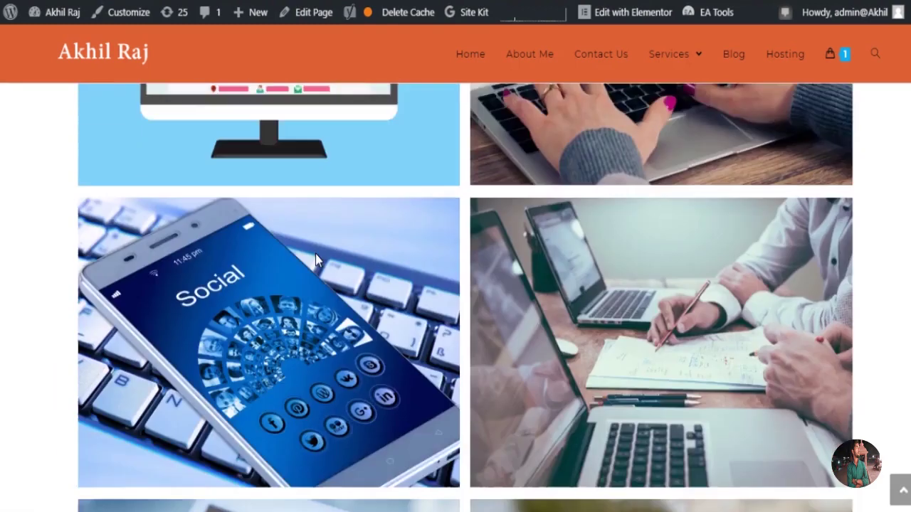
scroll(318, 262, "down", 3)
scroll(317, 255, "down", 3)
scroll(318, 254, "down", 8)
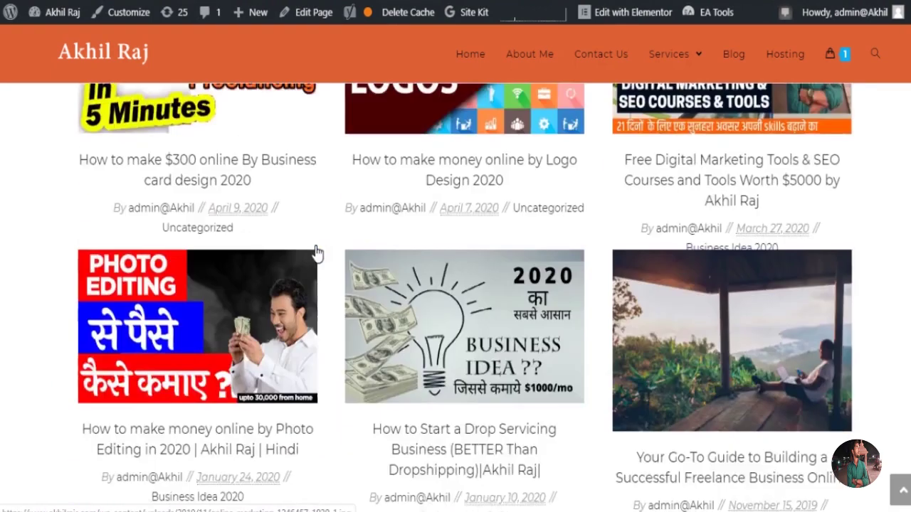
scroll(317, 254, "down", 4)
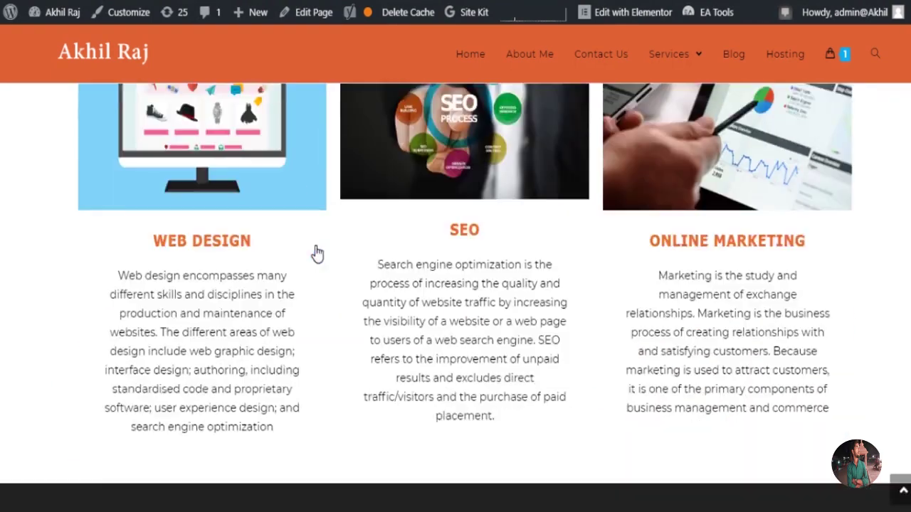
scroll(317, 254, "up", 7)
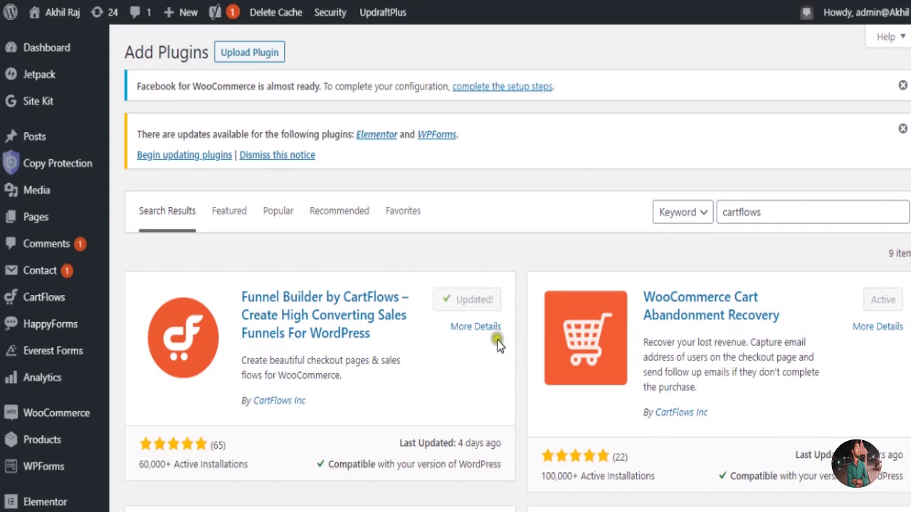
Return to the WordPress admin and open the list of CartFlows flows.
left_click(459, 307)
mouse_move(76, 335)
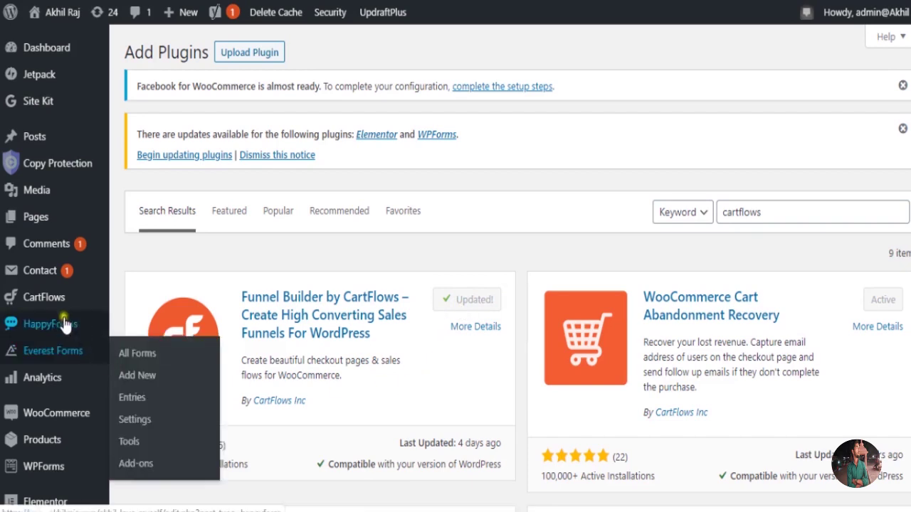
mouse_move(62, 300)
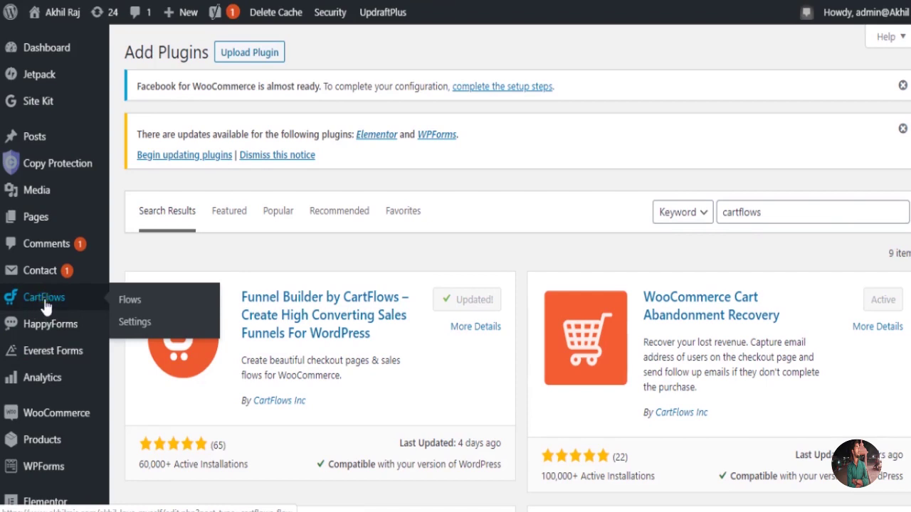
left_click(124, 303)
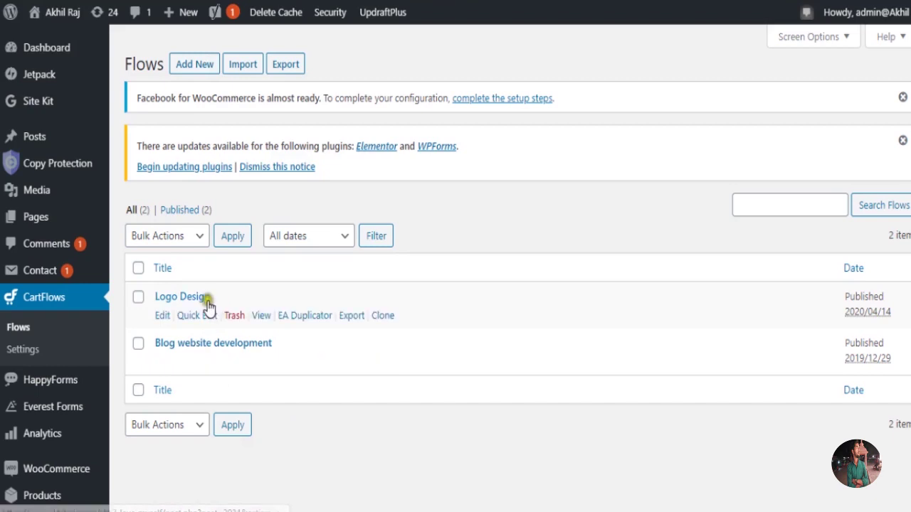
Add a new flow by importing the Evergreen Product 03 ready template from the Flows Library.
left_click(192, 64)
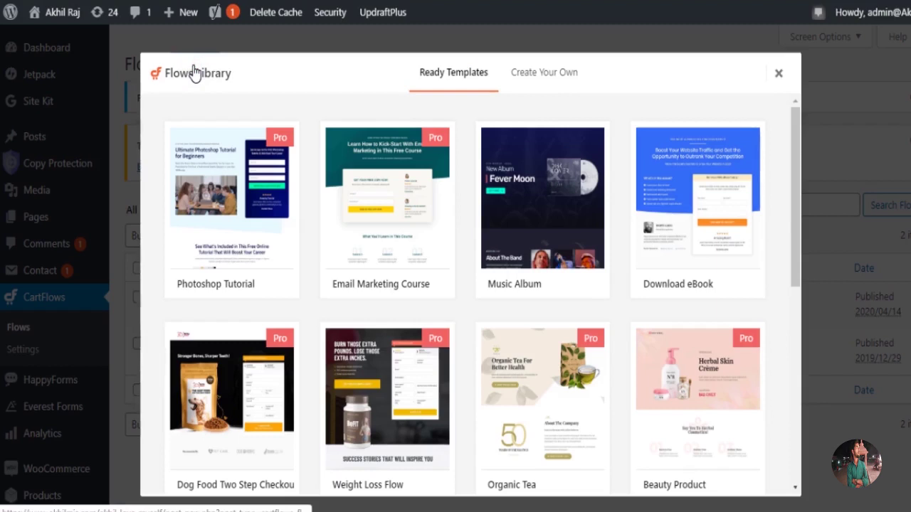
left_click(779, 74)
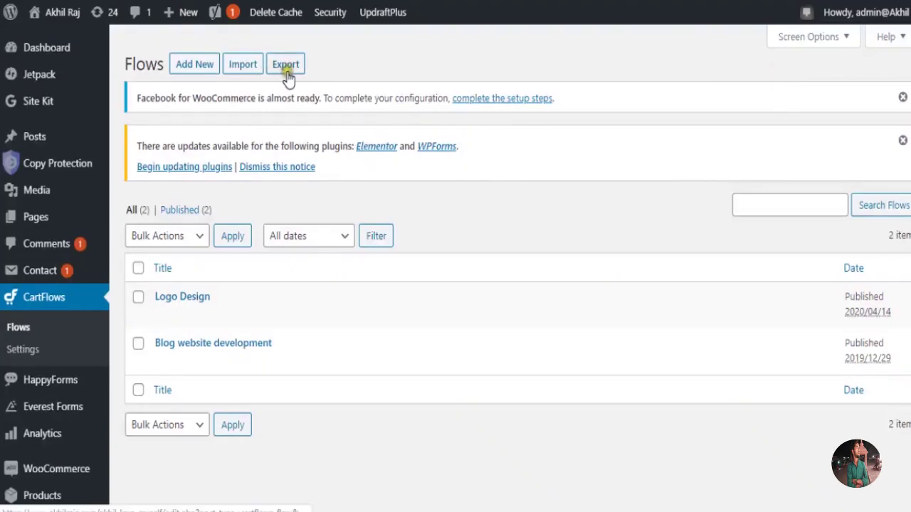
left_click(197, 65)
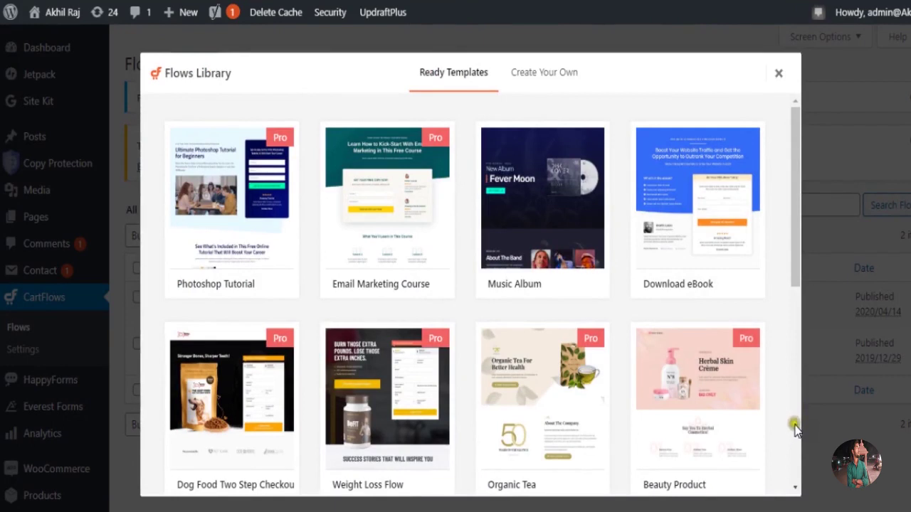
scroll(795, 427, "down", 1)
scroll(795, 427, "down", 5)
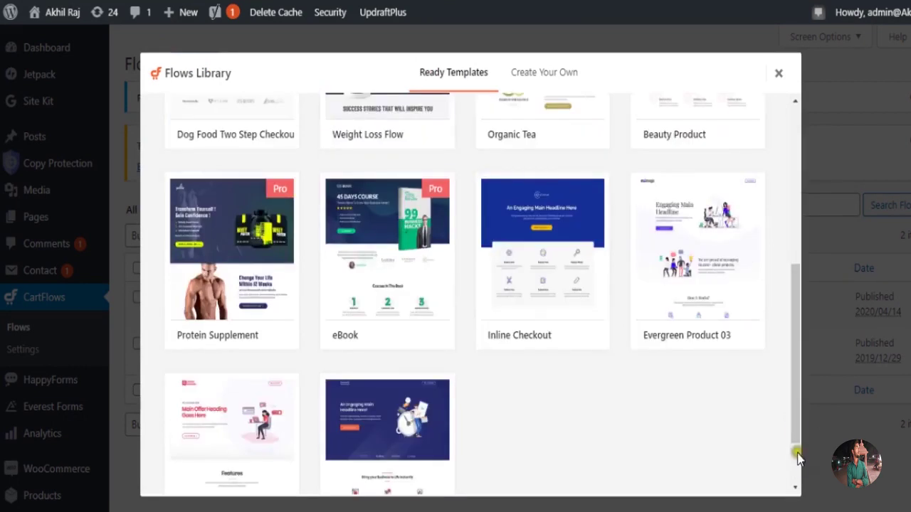
scroll(797, 437, "down", 1)
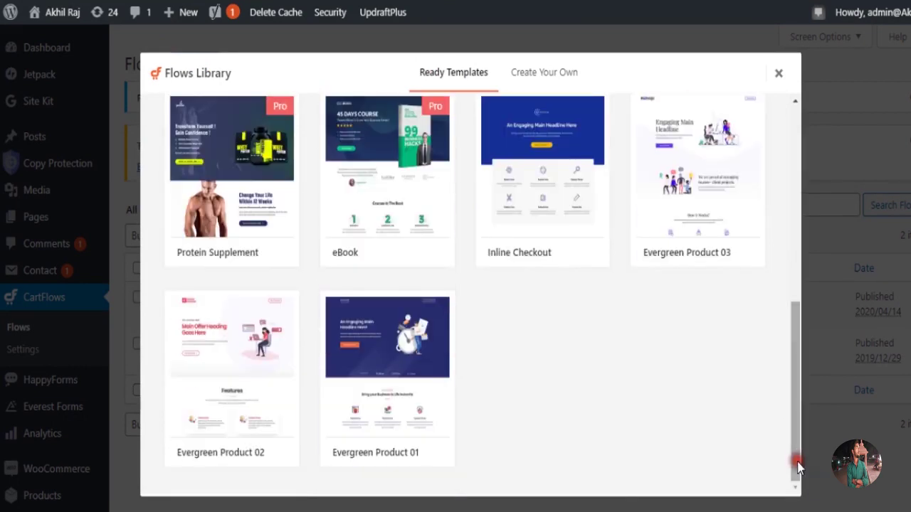
left_click(796, 334)
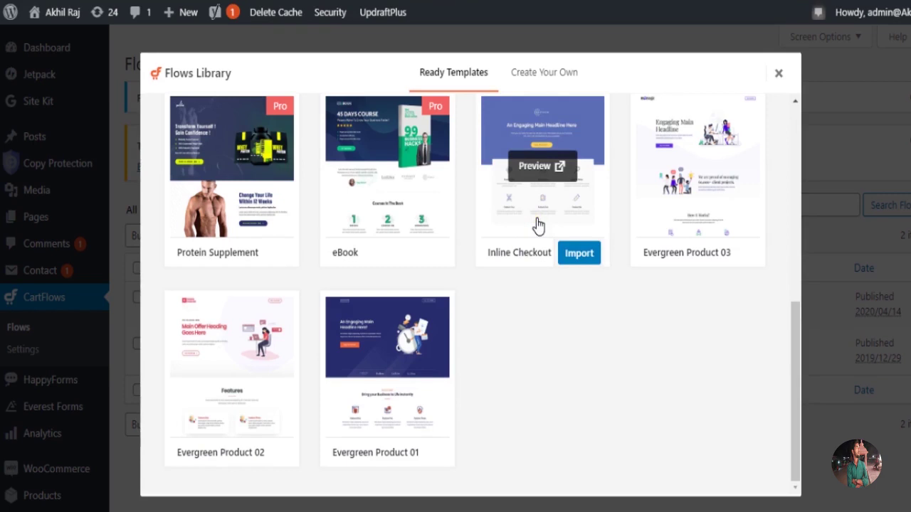
mouse_move(393, 397)
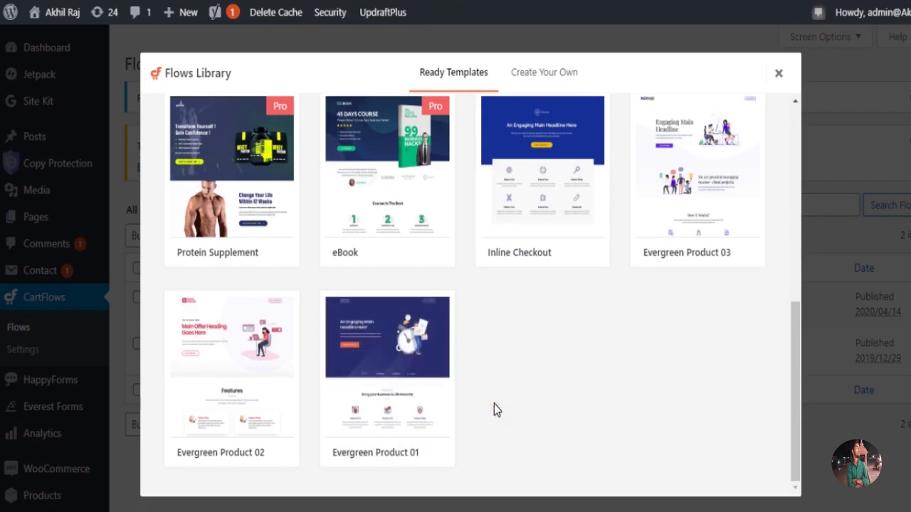
mouse_move(651, 260)
mouse_move(377, 462)
mouse_move(703, 254)
left_click(734, 253)
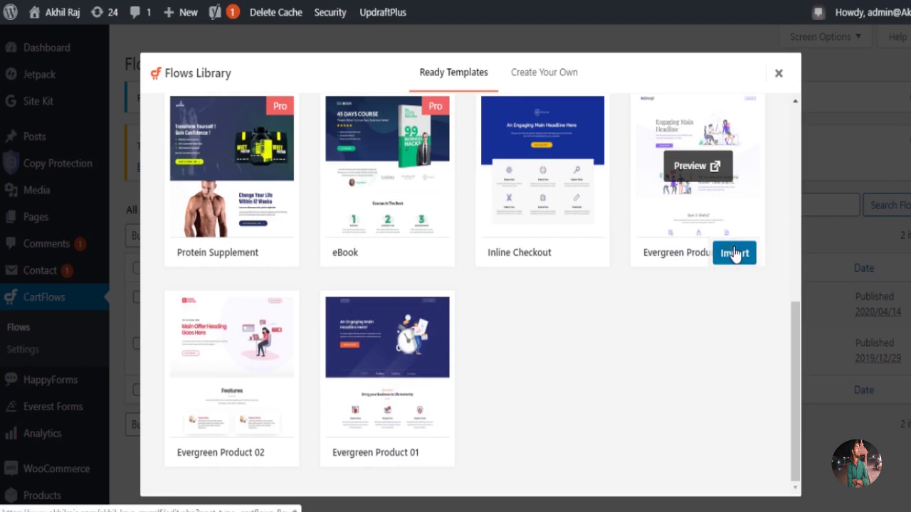
Import the Evergreen Product 03 template and title the new flow "professional Business logo design".
left_click(735, 253)
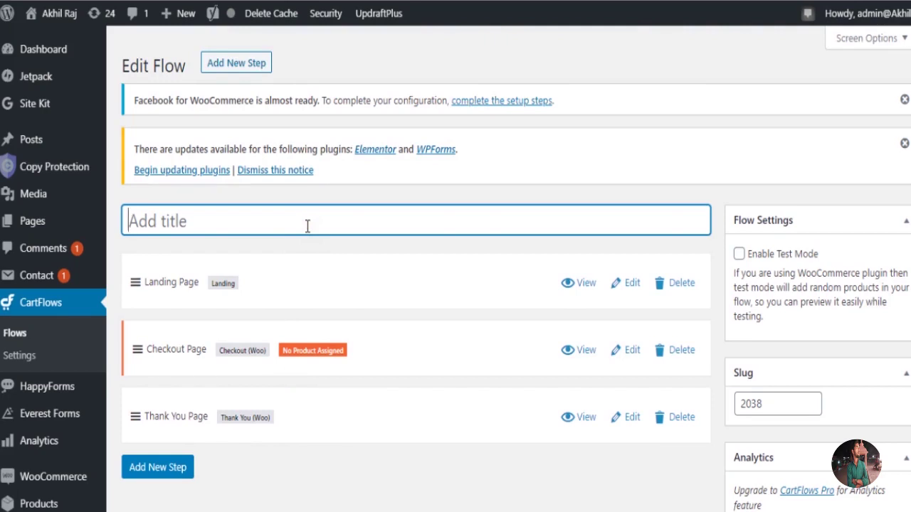
type("logo design")
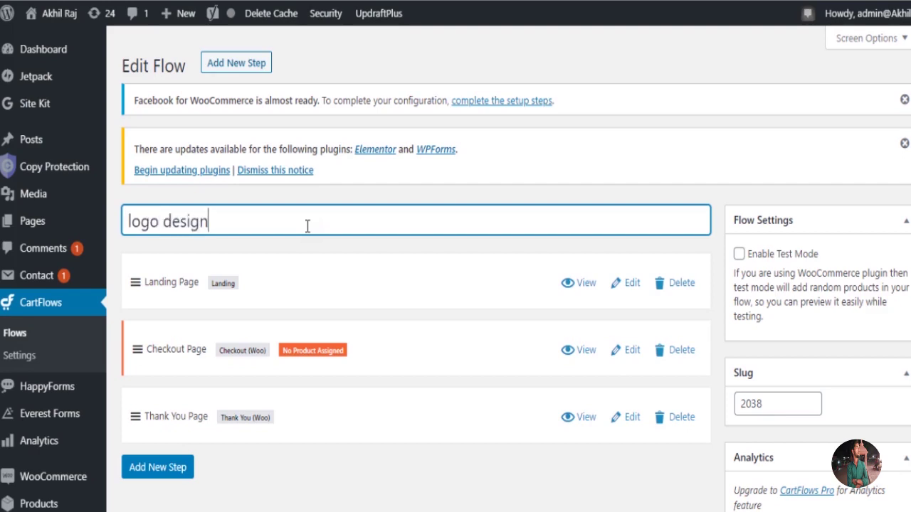
key("Left")
key("Left")
key("Left")
key("Left")
key("Left")
key("Left")
key("Left")
key("Left")
key("Left")
key("Left")
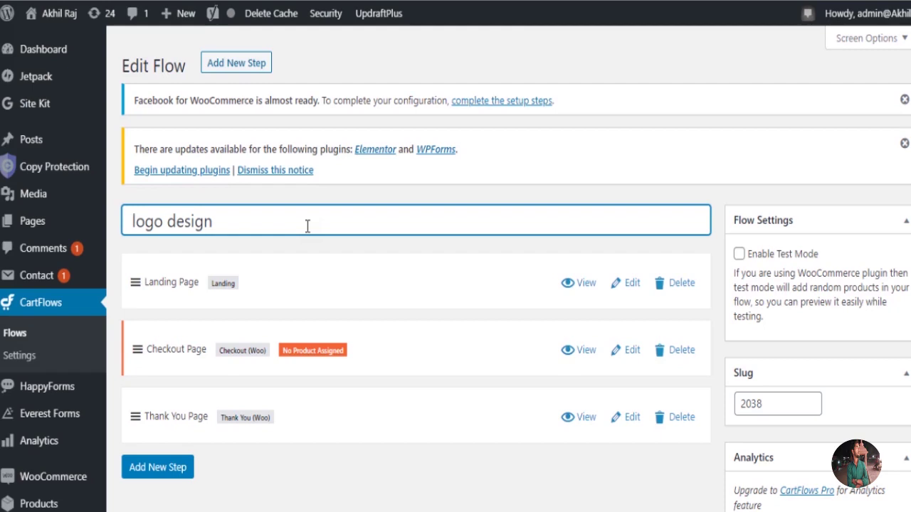
type("prof")
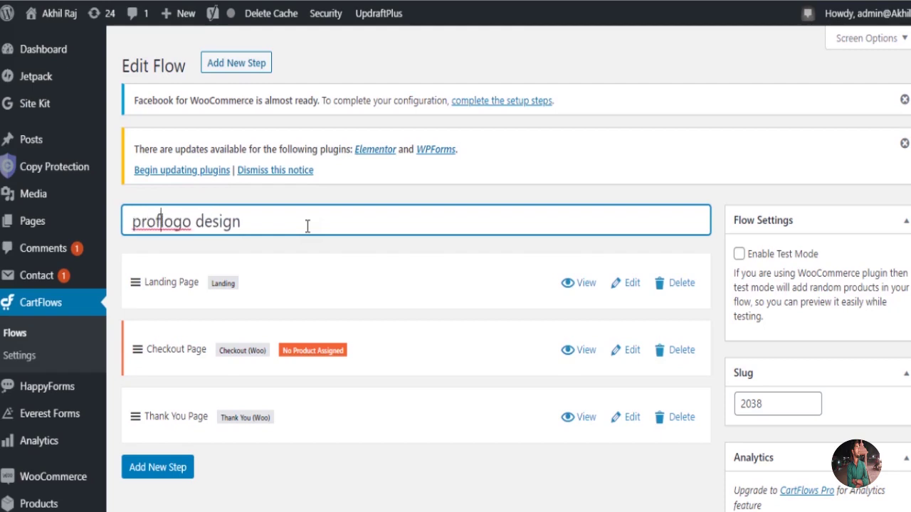
type("ession")
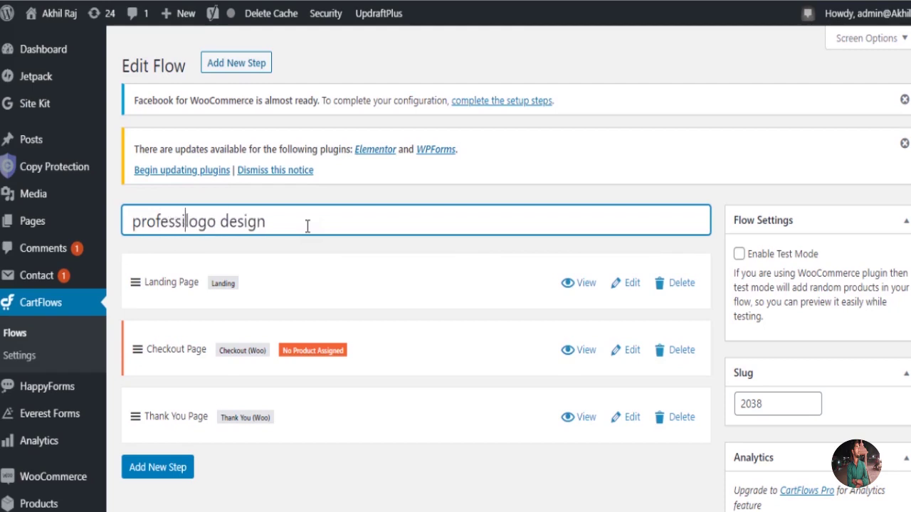
type("al")
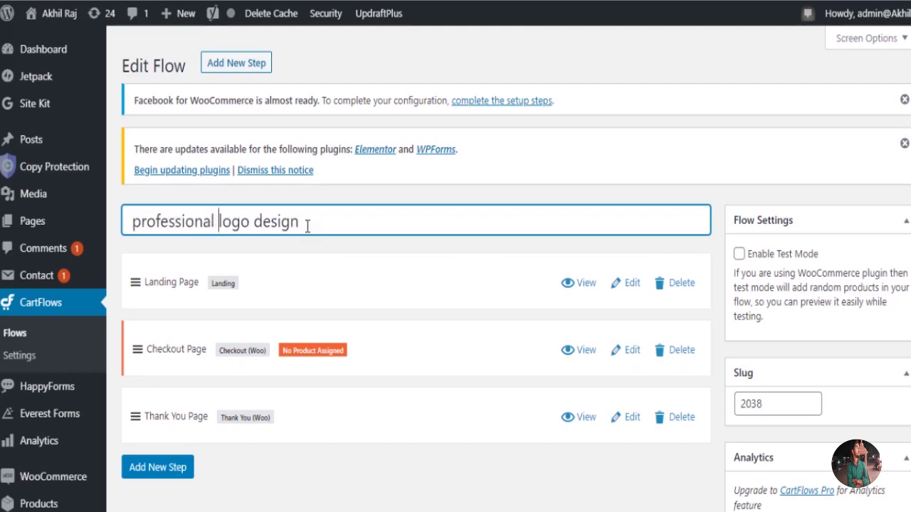
type(" Bu")
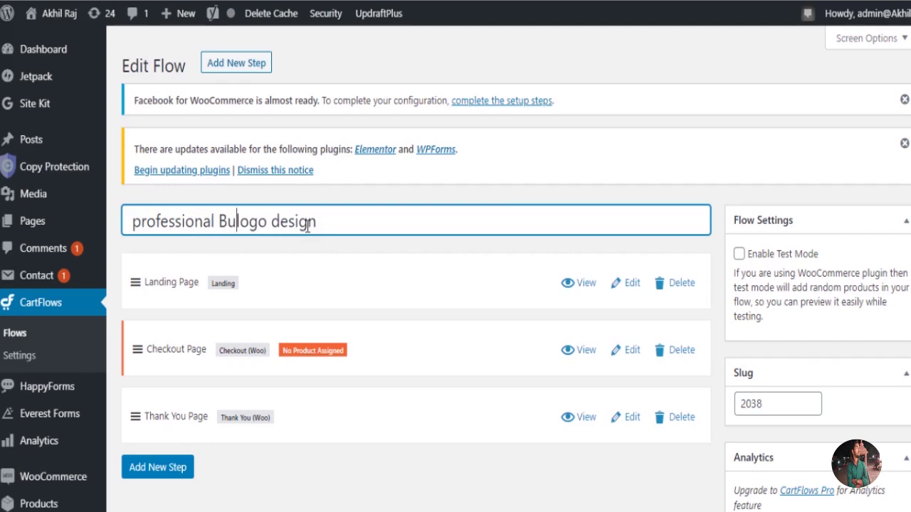
type("siness")
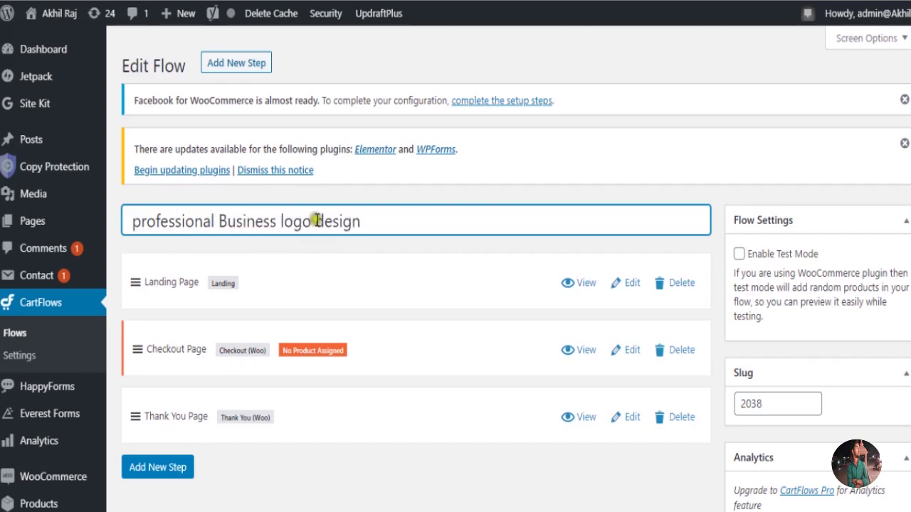
Shorten and capitalize the flow title so it reads "Professional Business Logo".
left_click(316, 221)
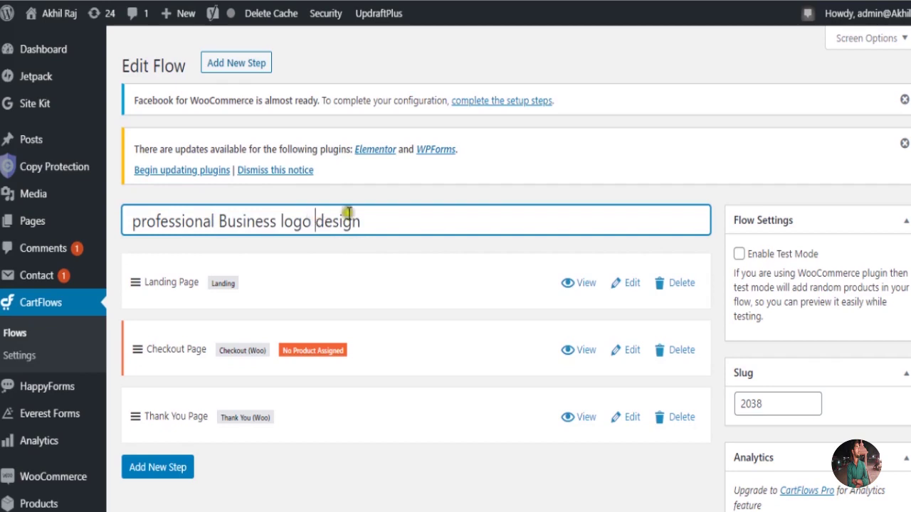
left_click(388, 215)
key("BackSpace")
key("BackSpace")
key("BackSpace")
key("BackSpace")
key("BackSpace")
key("BackSpace")
left_click(280, 222)
key("Delete")
key("Delete")
type("L")
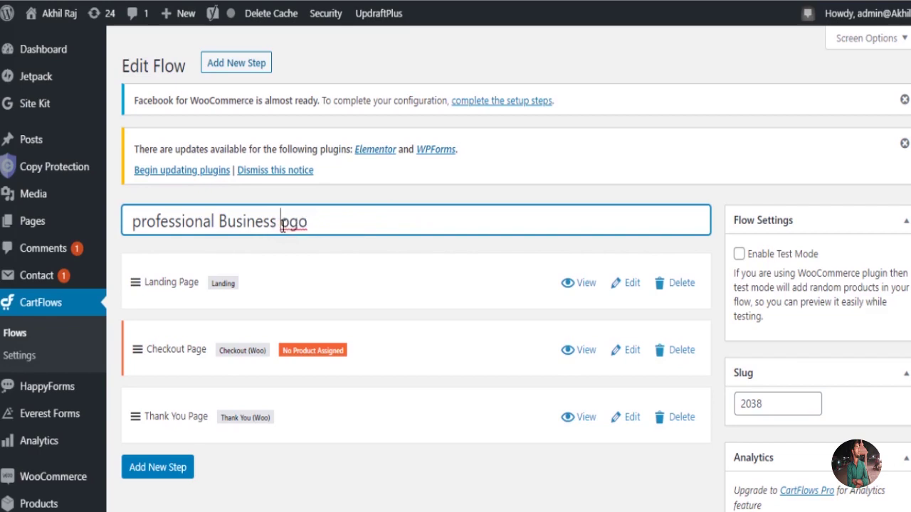
type("o")
left_click(139, 221)
key("BackSpace")
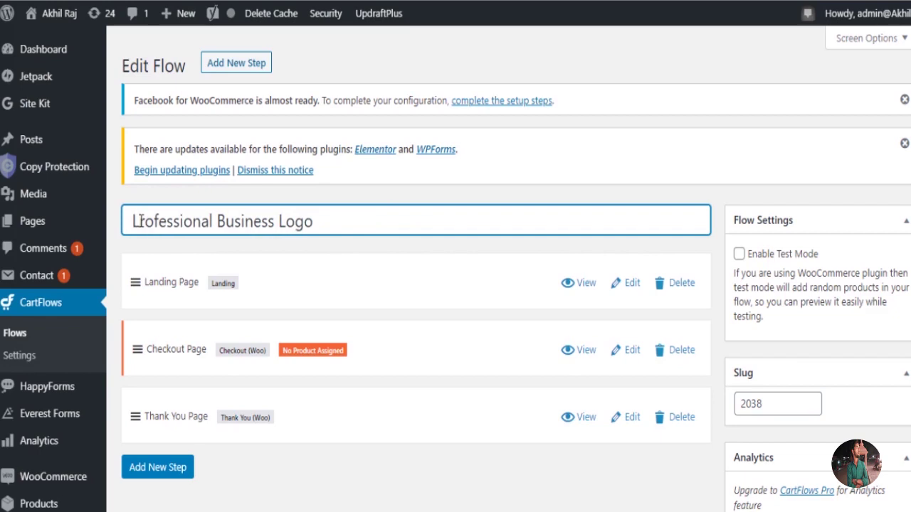
type("P")
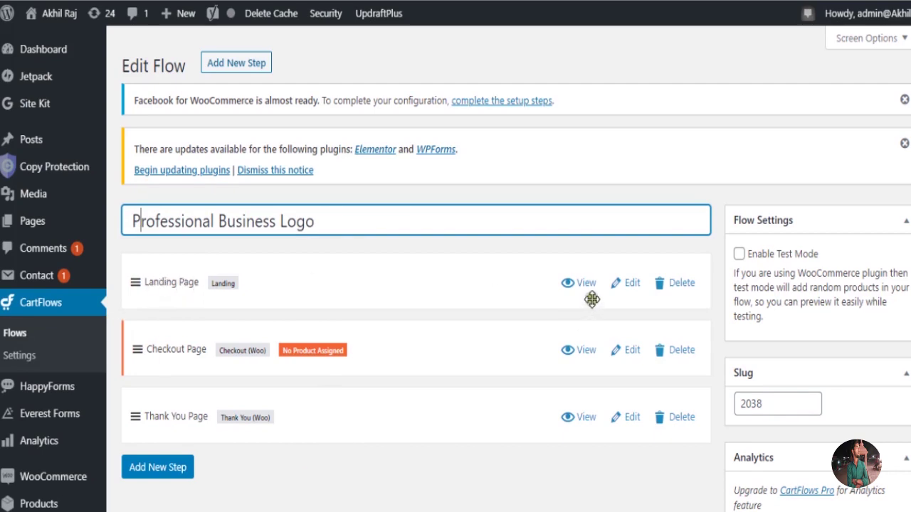
Stay on the flow's edit page and update the published flow to save its title.
left_click(632, 284)
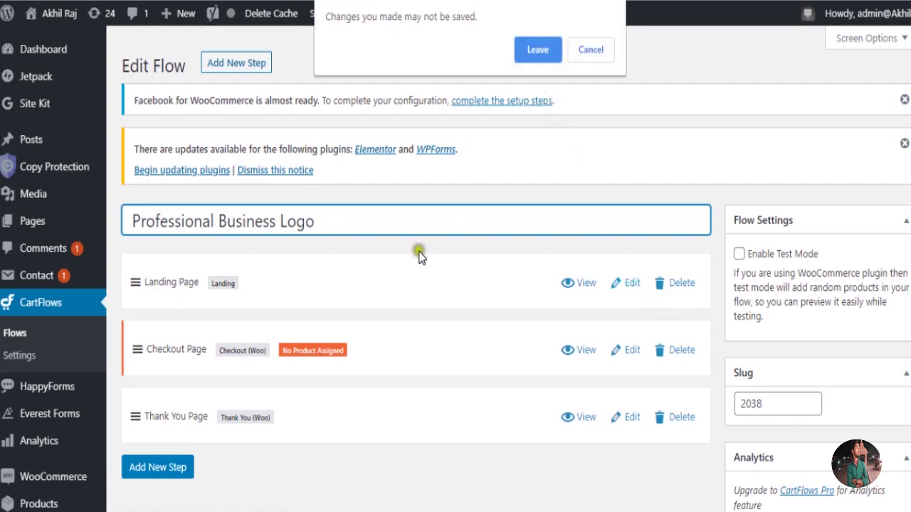
left_click(596, 50)
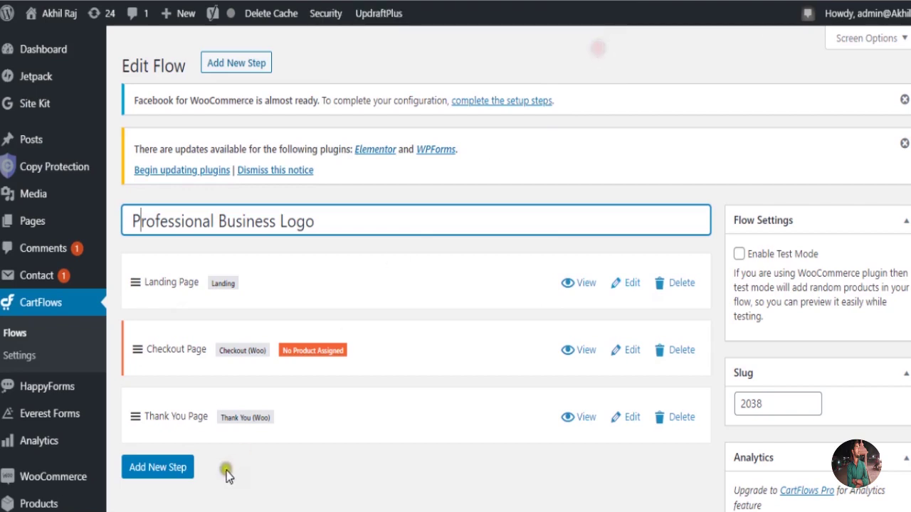
scroll(474, 489, "down", 2)
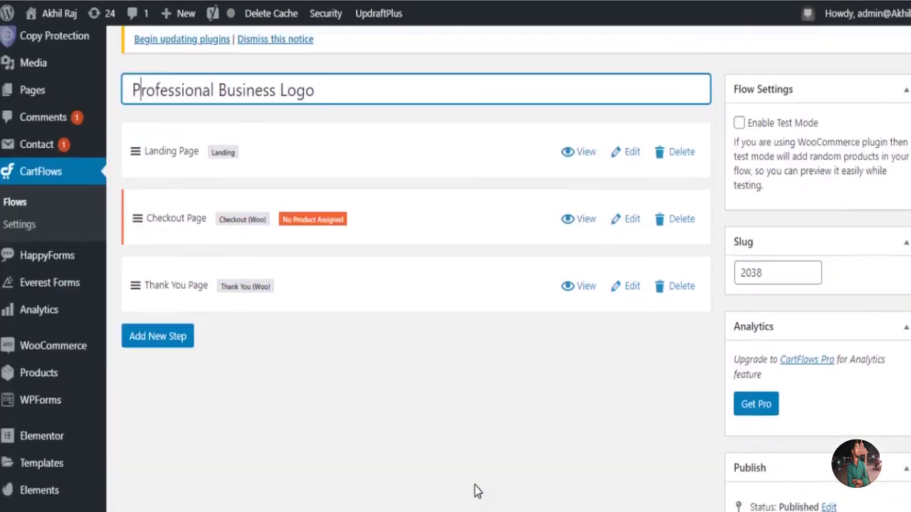
scroll(752, 432, "down", 2)
scroll(752, 432, "down", 1)
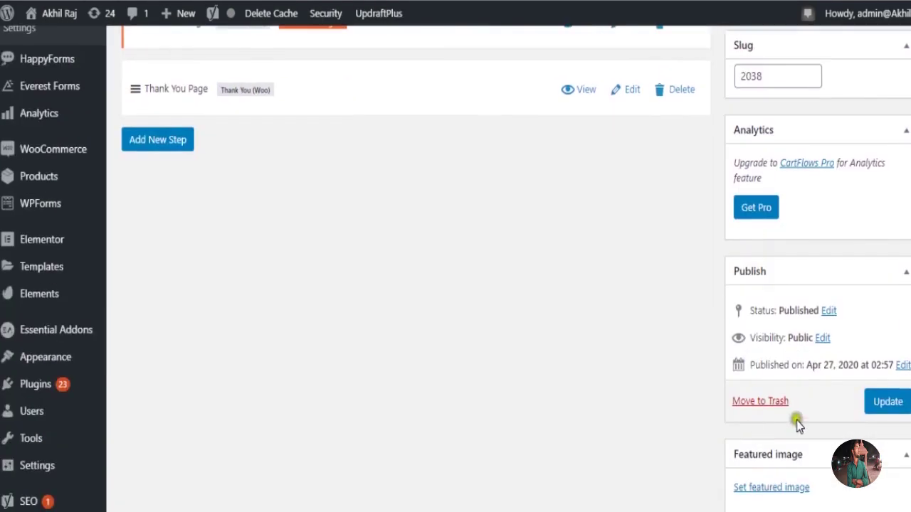
left_click(884, 403)
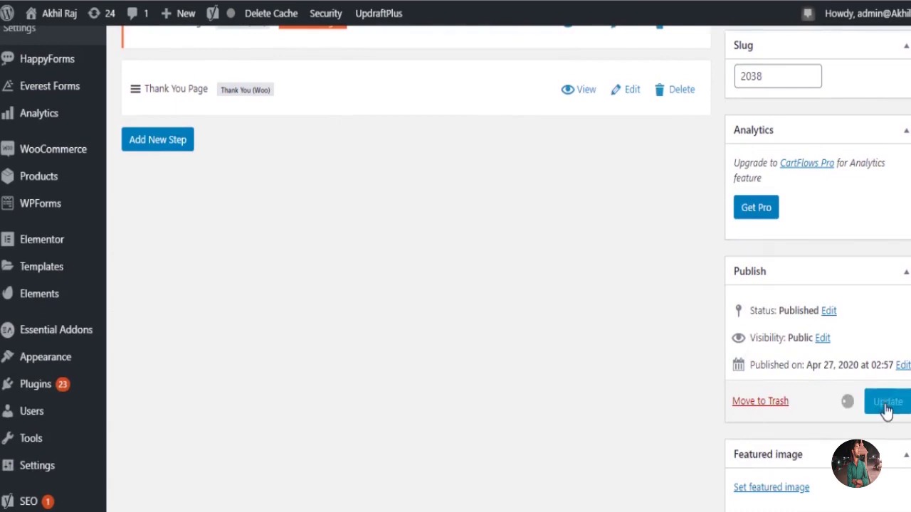
Edit the flow's Landing Page step and open it in the Elementor page builder.
scroll(541, 289, "up", 5)
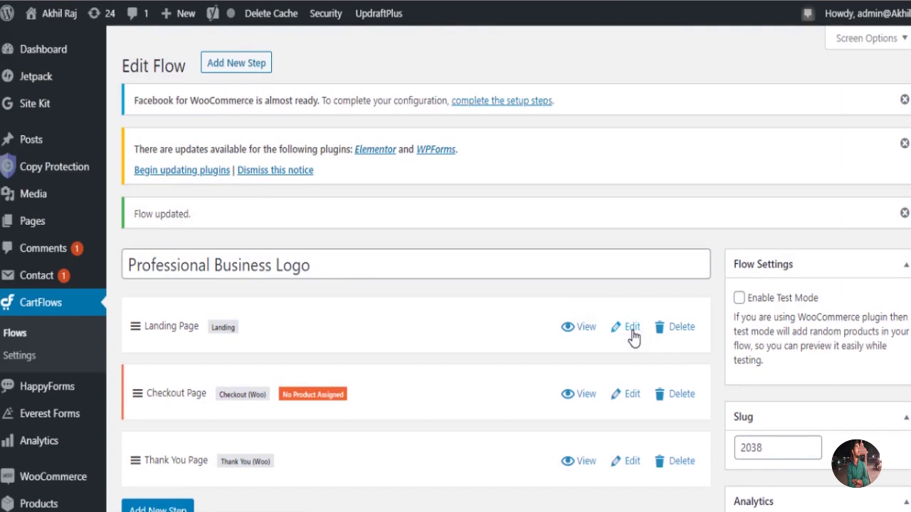
left_click(631, 329)
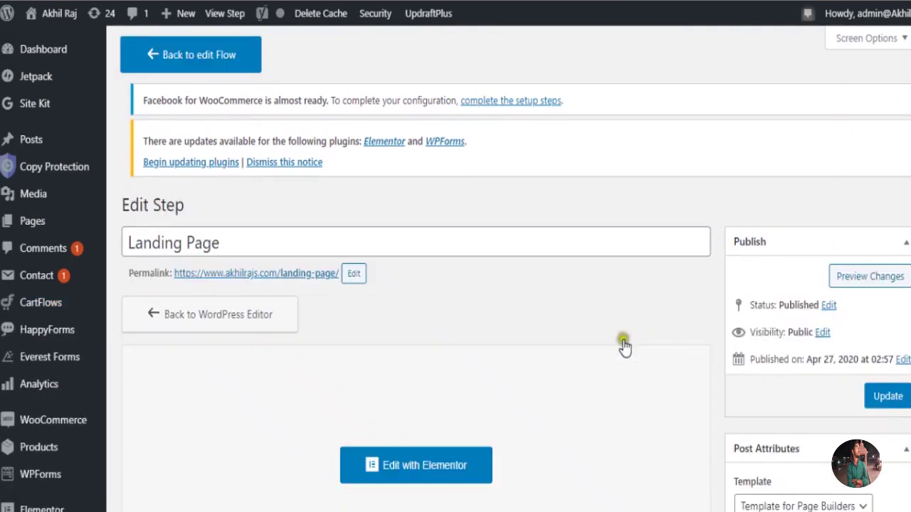
scroll(592, 392, "down", 3)
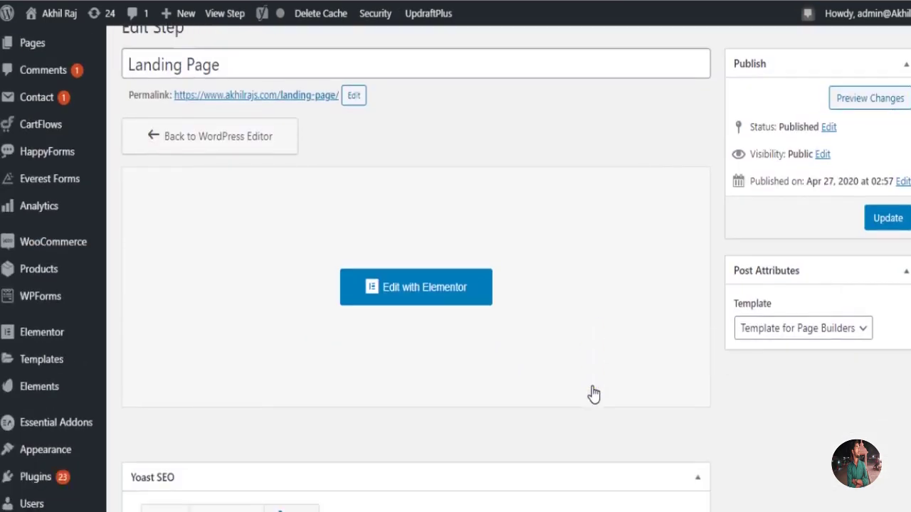
left_click(427, 288)
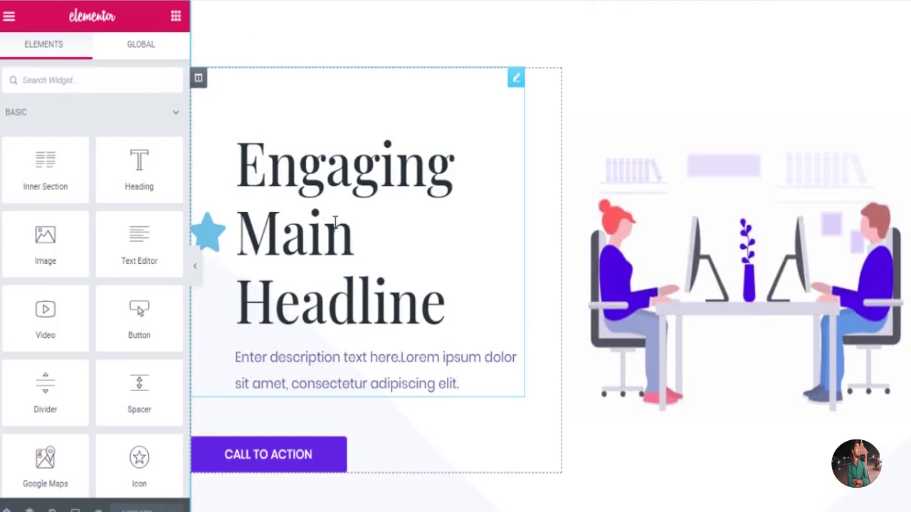
Replace the words "Engaging Main" in the landing page's hero headline with "Best Logo".
left_click(335, 222)
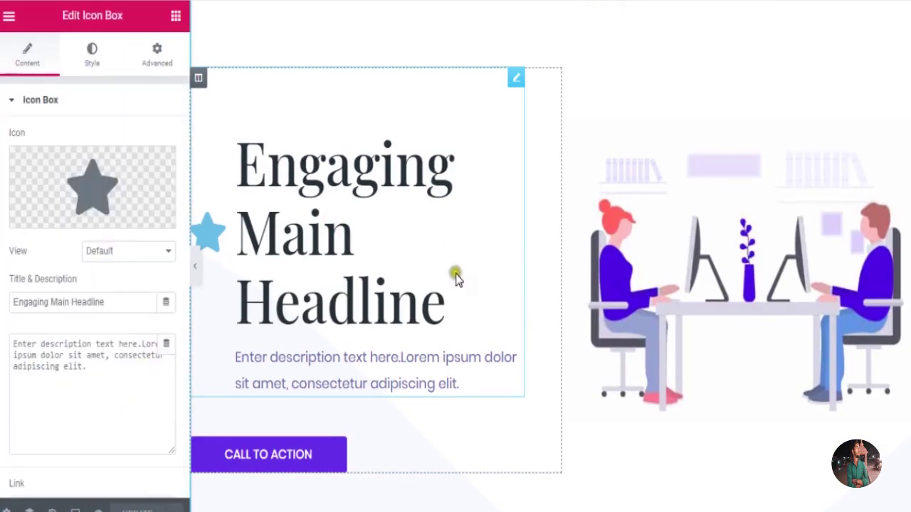
left_click(443, 306)
double_click(305, 169)
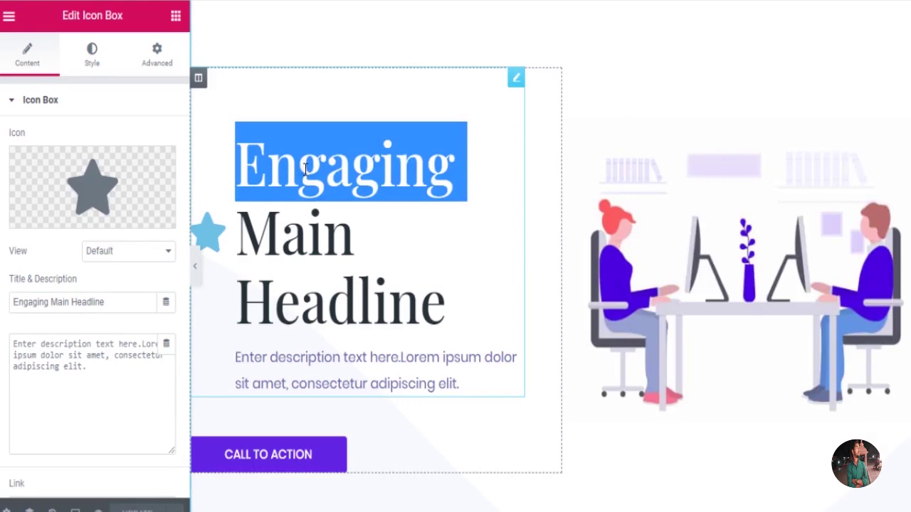
type("Best")
key("Right")
key("Right")
key("Right")
key("Right")
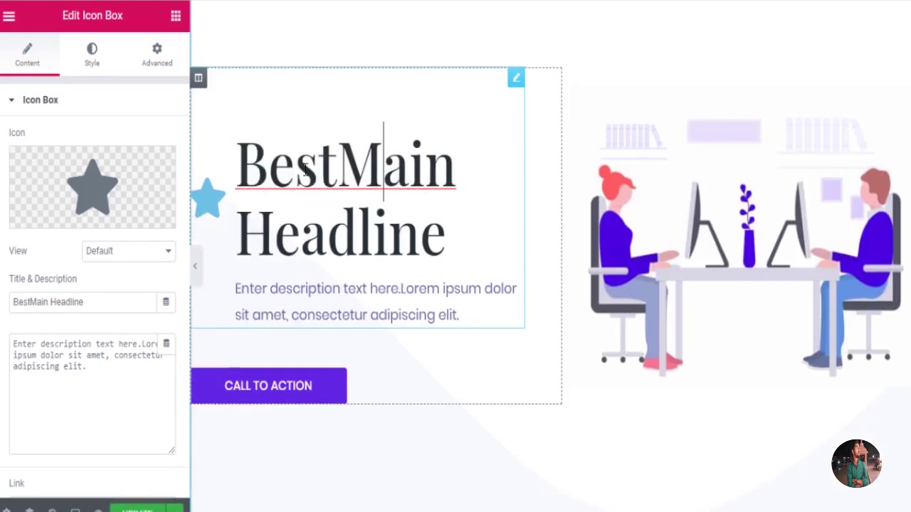
key("BackSpace")
key("BackSpace")
key("BackSpace")
key("BackSpace")
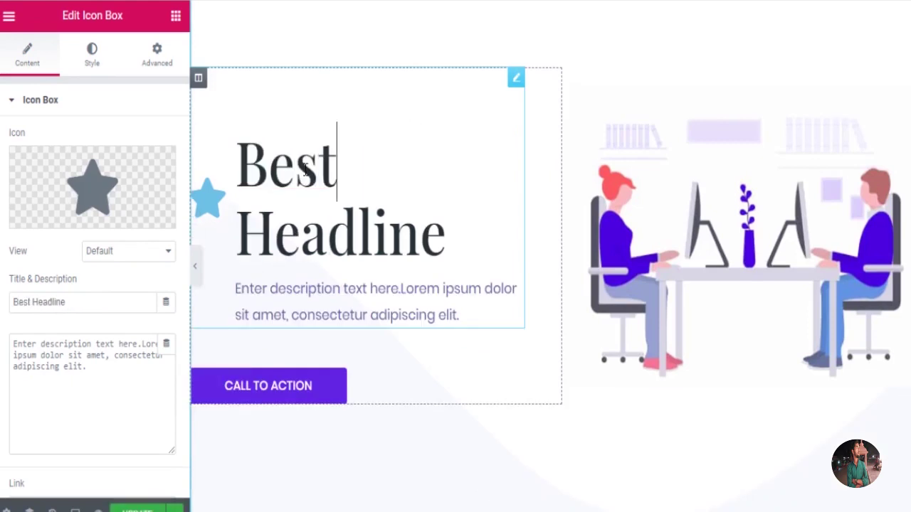
type("Logo")
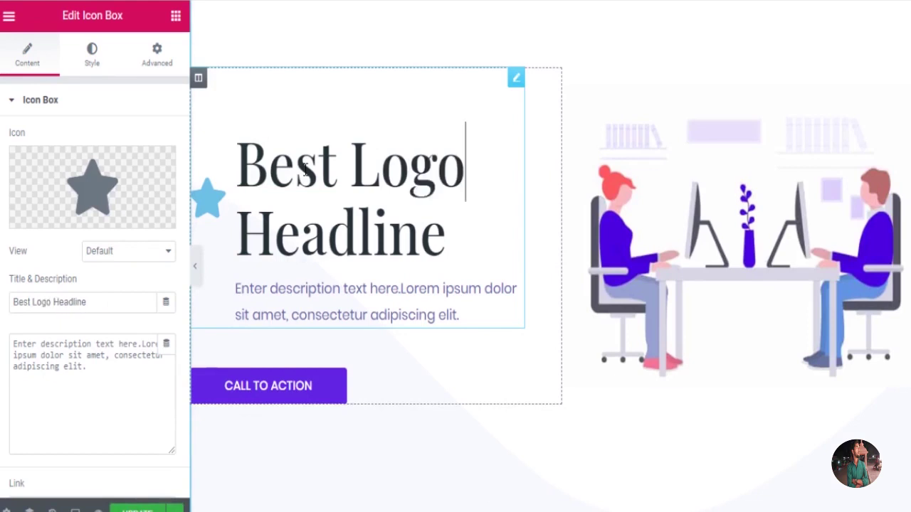
Replace the word "Headline" in the hero heading with "Design For Business".
left_click(442, 238)
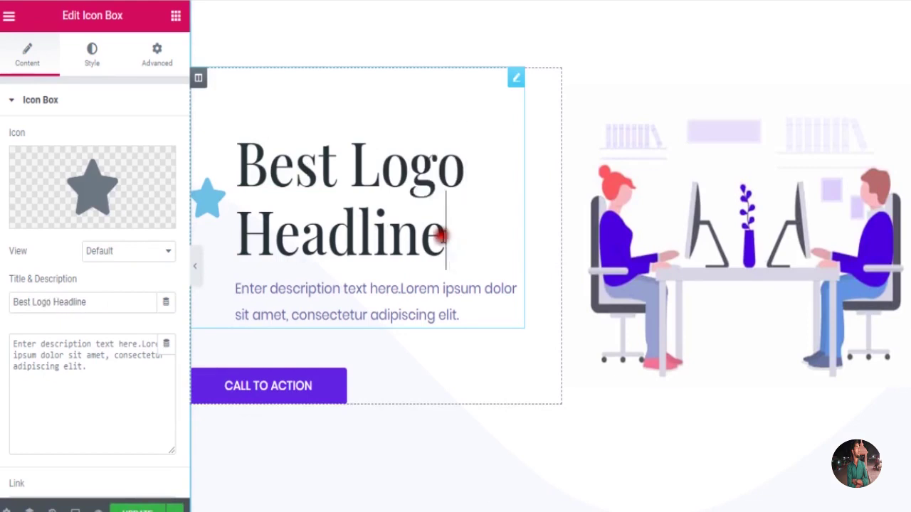
key("BackSpace")
key("BackSpace")
key("BackSpace")
key("BackSpace")
key("BackSpace")
key("BackSpace")
key("BackSpace")
key("BackSpace")
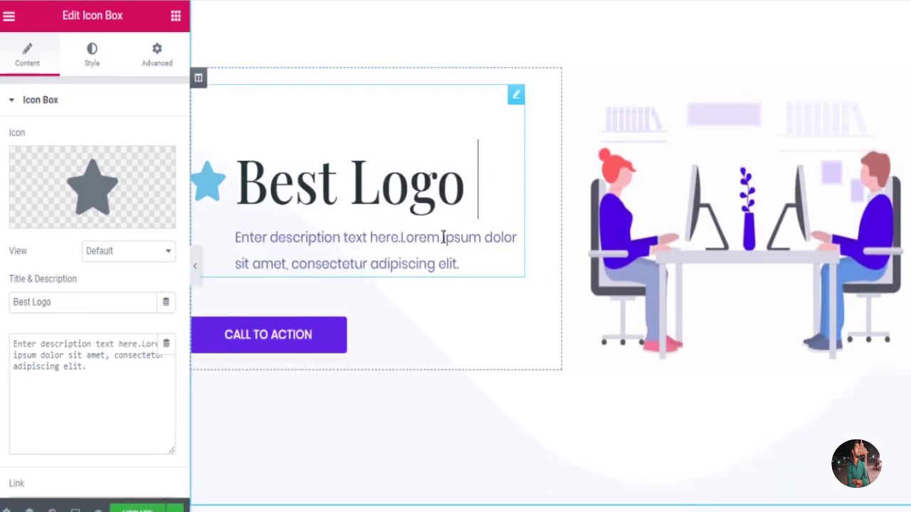
type("Desig")
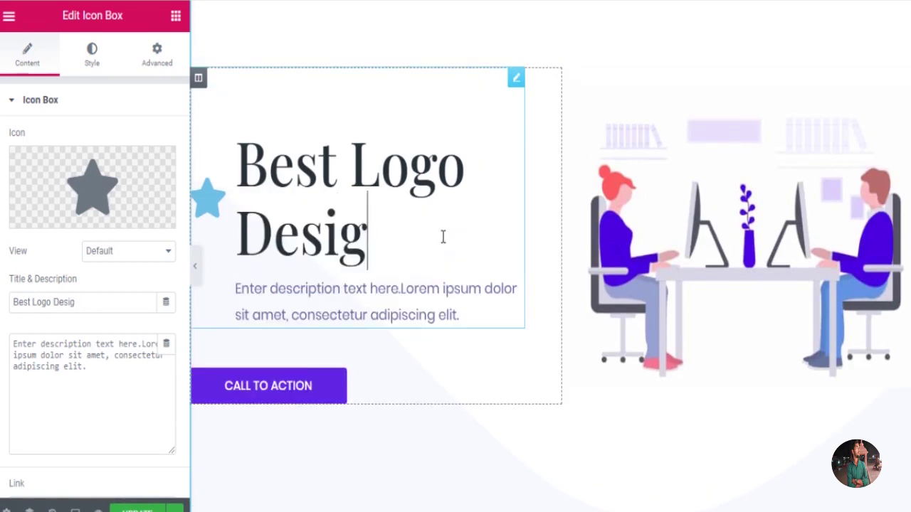
type("n For")
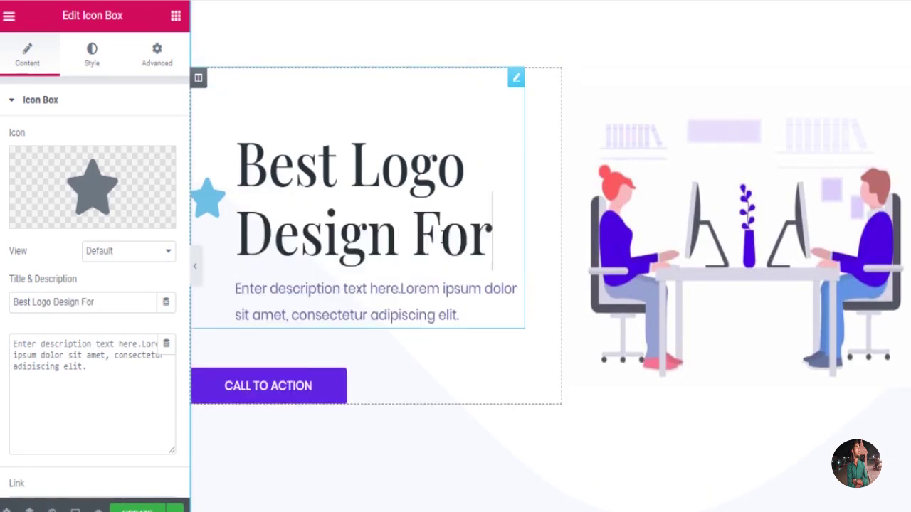
type(" Bus")
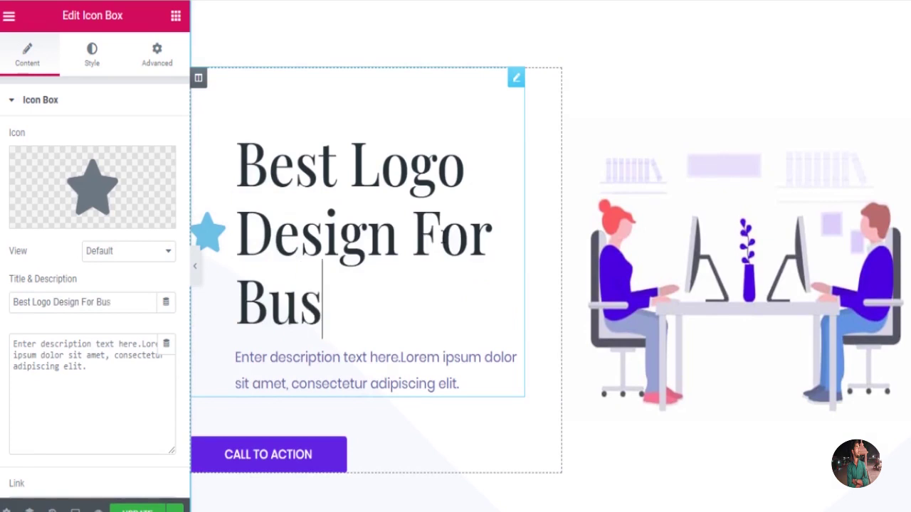
type("iness")
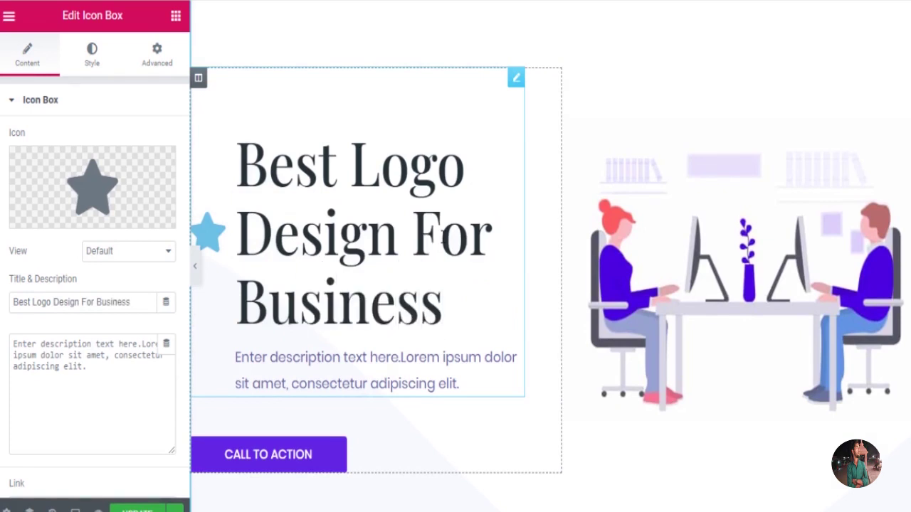
Select the hero's description text and open the Fiverr website in a new browser tab.
left_click(450, 382)
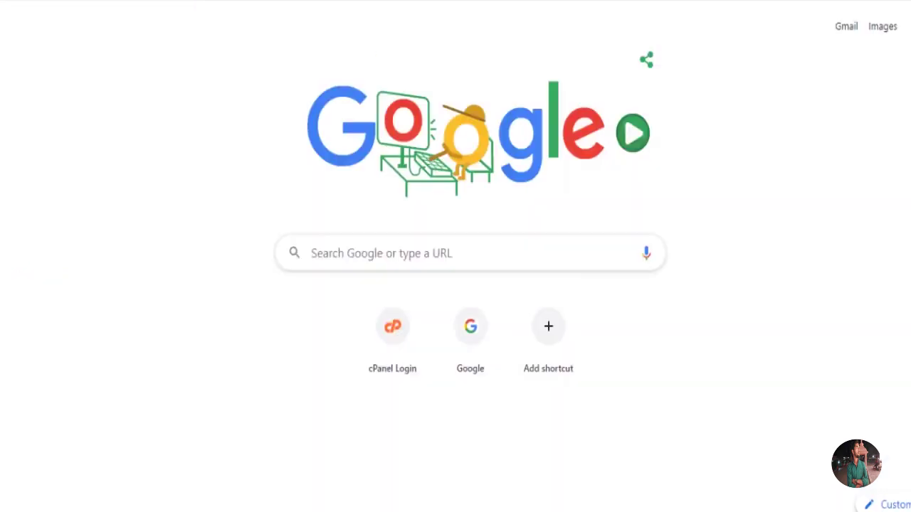
type("fi")
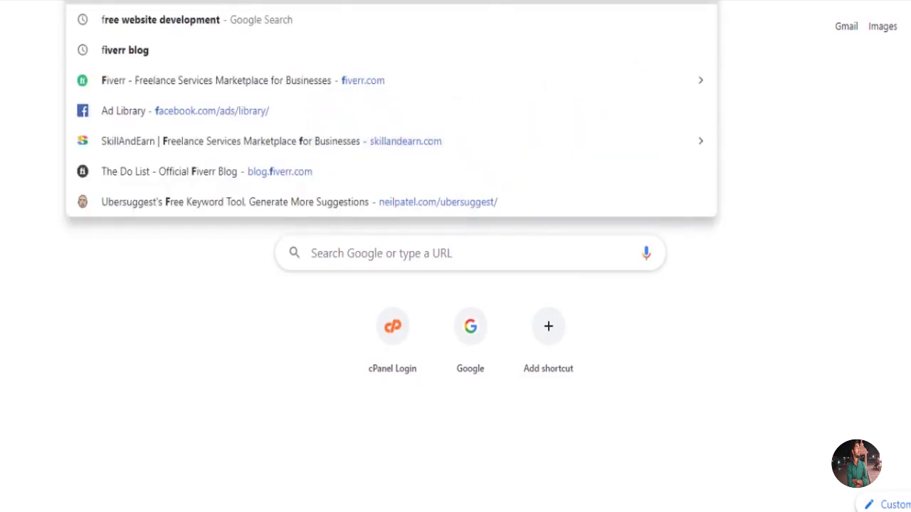
key("Escape")
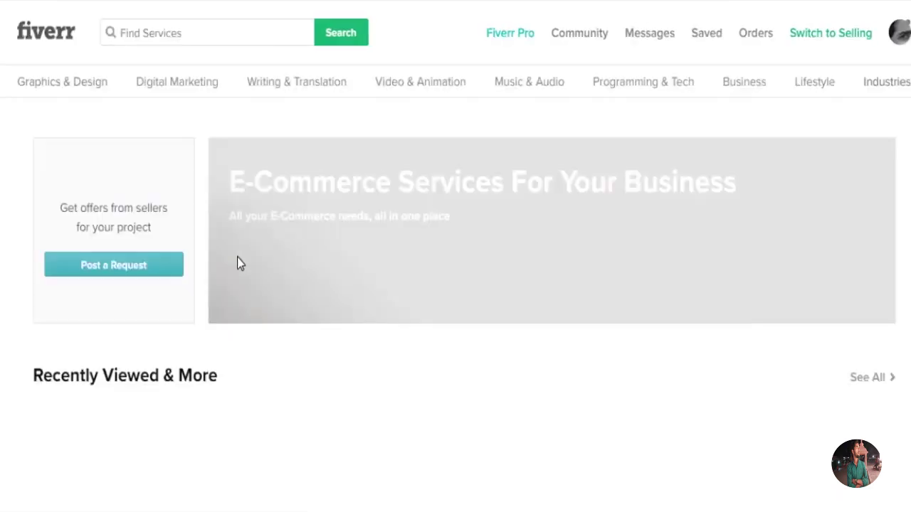
Search Fiverr for "logo" services.
left_click(212, 48)
left_click(212, 33)
type("log")
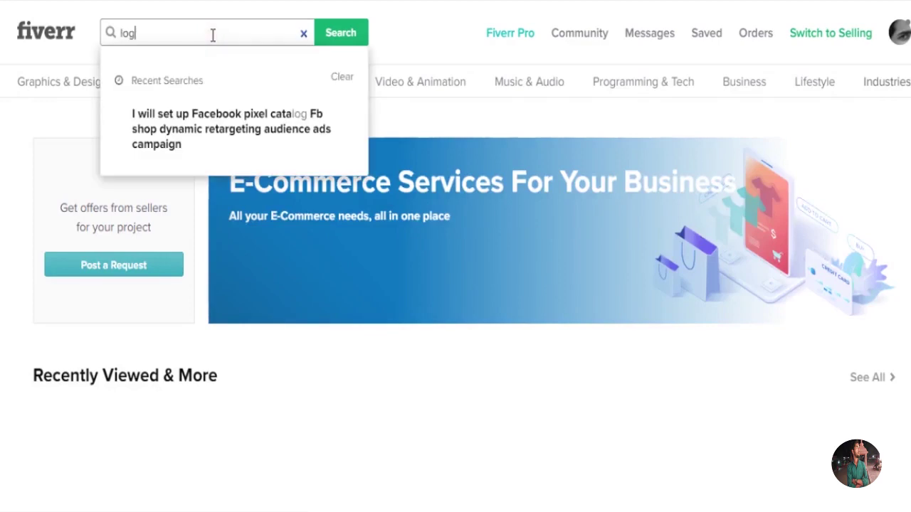
type("o")
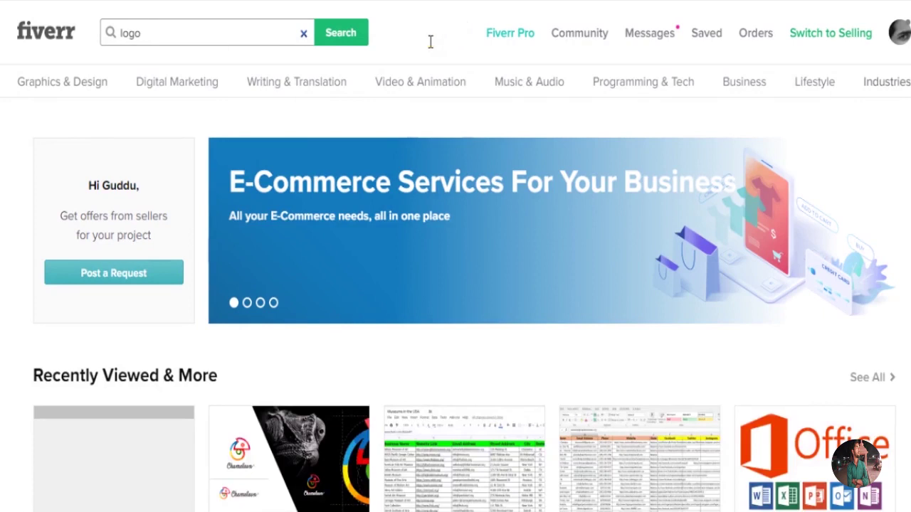
key("Return")
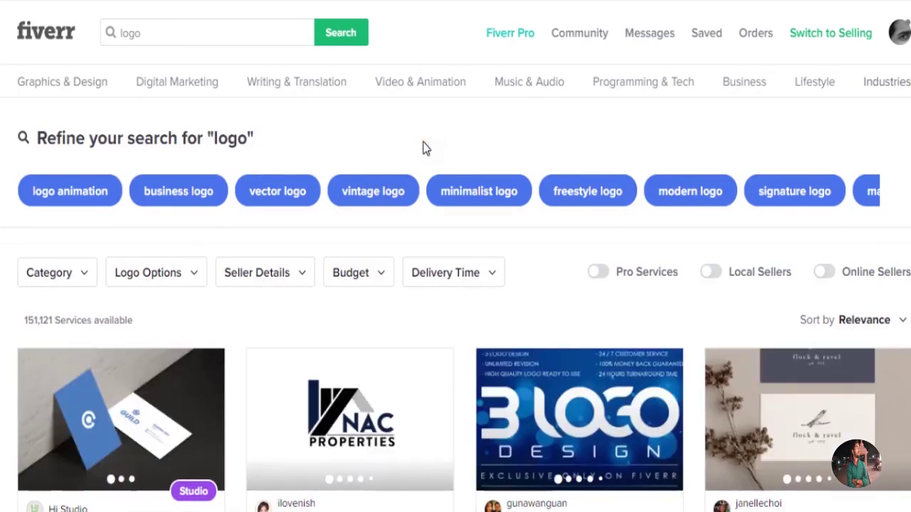
Examine the logo service listings and their titles for wording that suits the hero description.
scroll(422, 141, "down", 1)
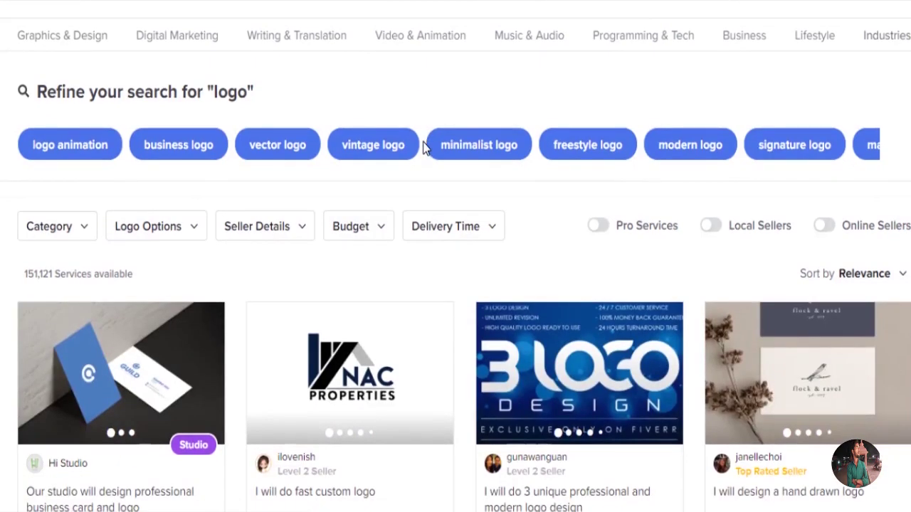
scroll(449, 187, "down", 2)
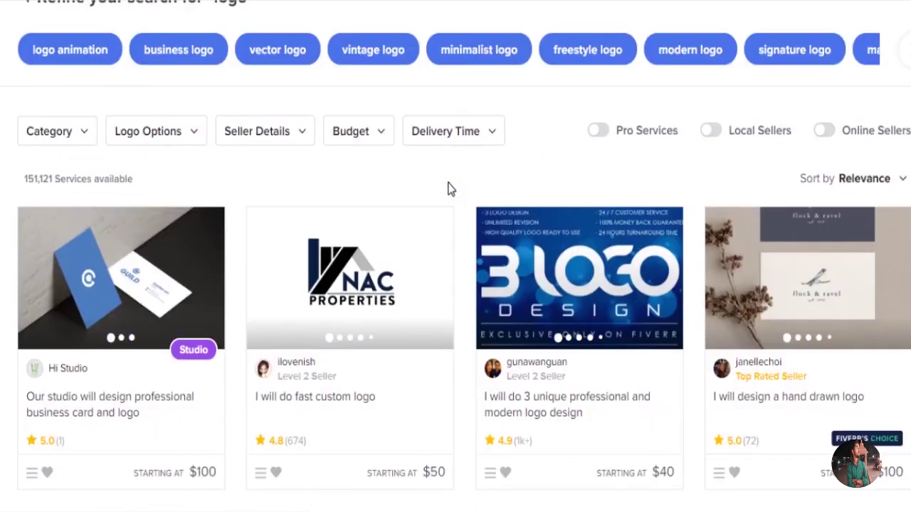
scroll(449, 187, "down", 3)
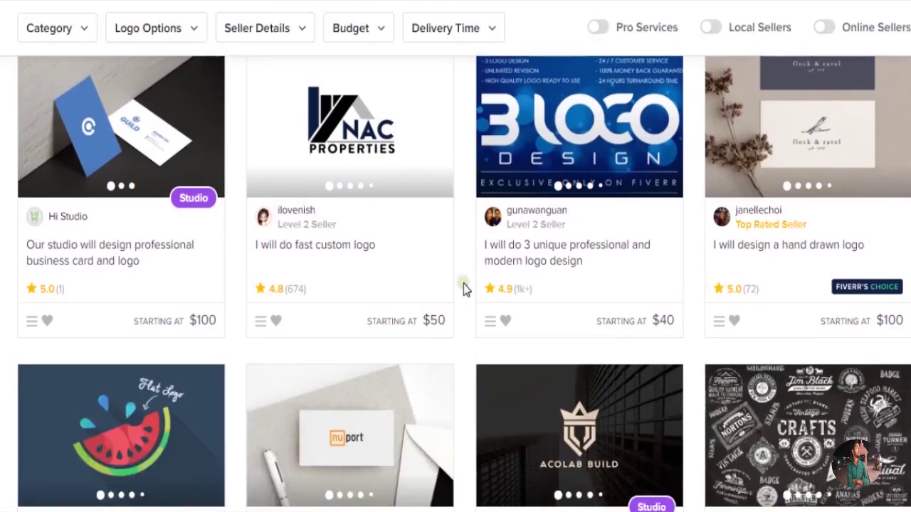
mouse_move(132, 259)
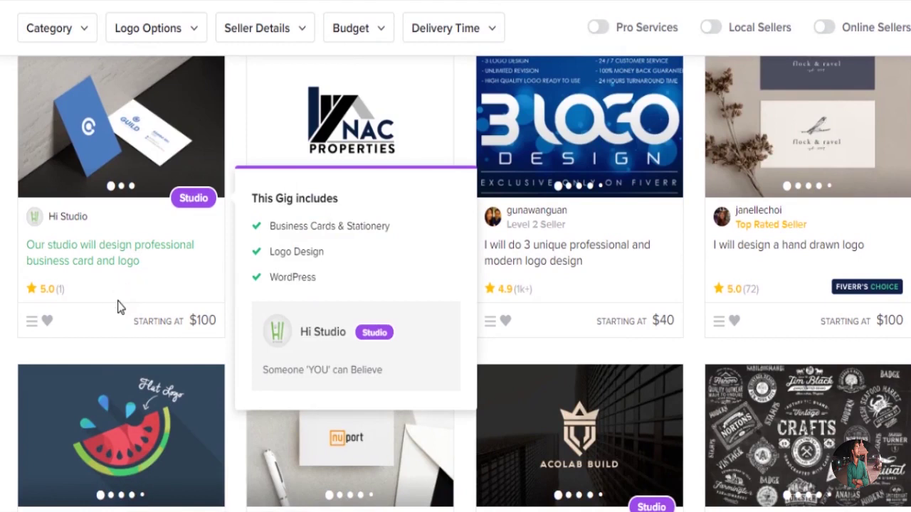
scroll(119, 306, "down", 3)
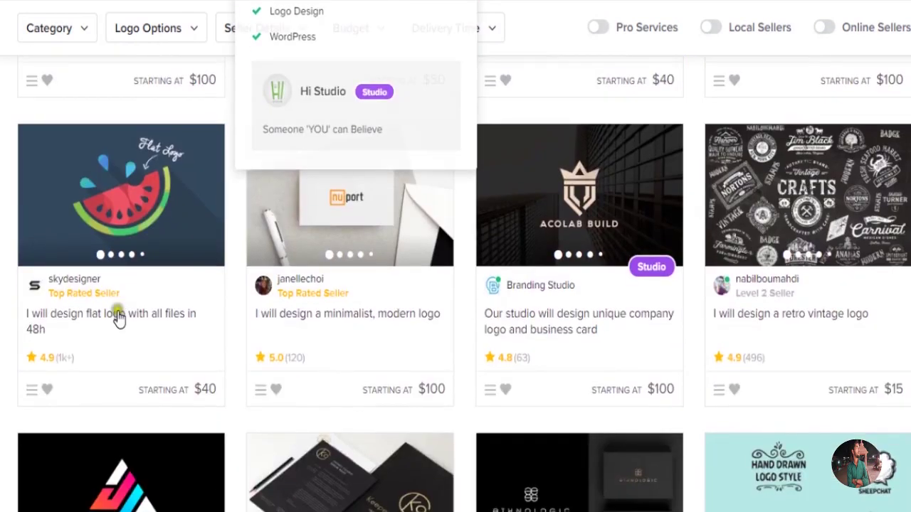
scroll(119, 311, "up", 3)
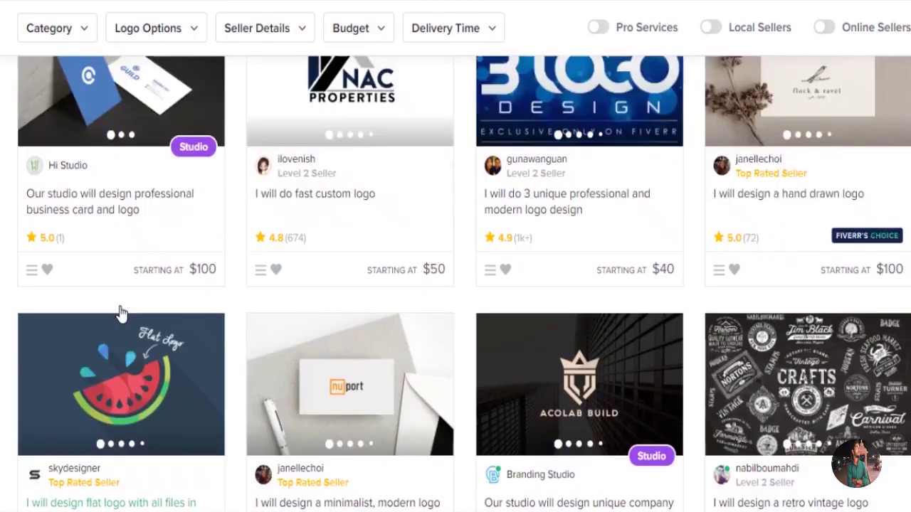
scroll(501, 229, "up", 2)
scroll(502, 230, "up", 2)
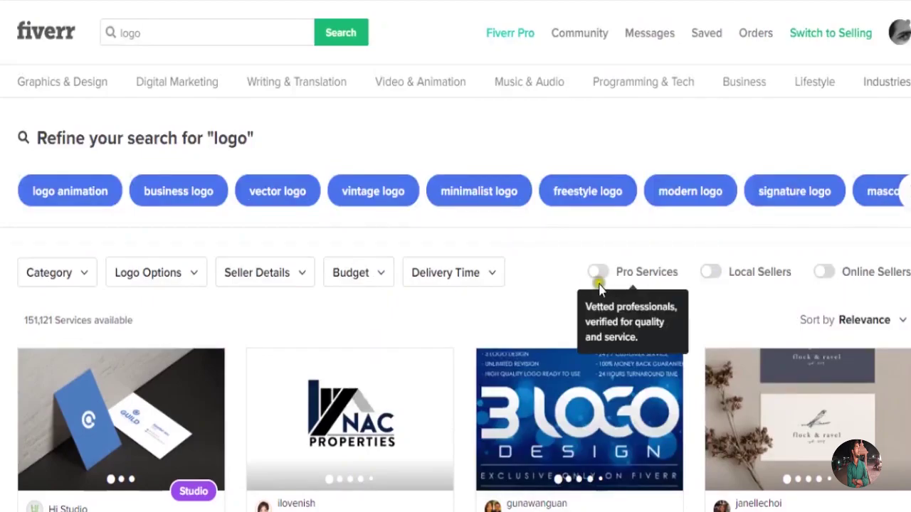
Filter the logo services to Top Rated Seller and open the studio gig for mascot, character logo and business card design.
left_click(283, 276)
left_click(285, 367)
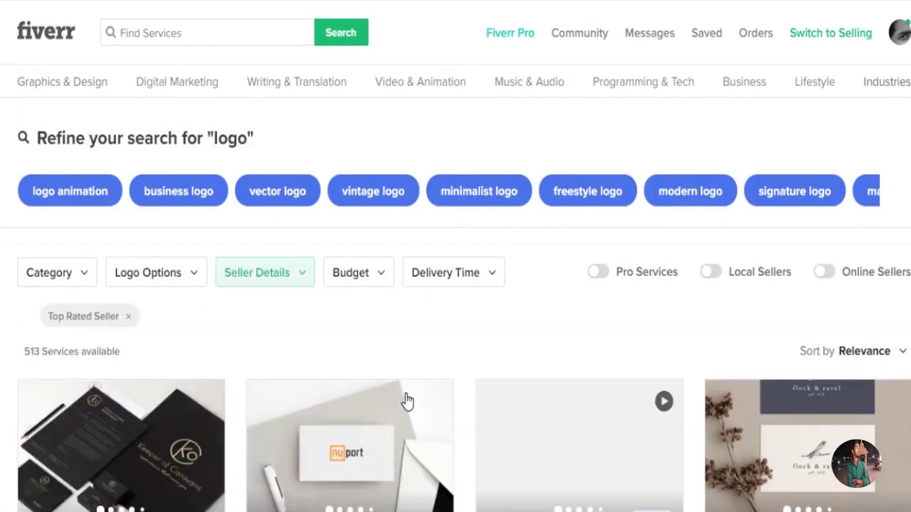
scroll(441, 335, "down", 3)
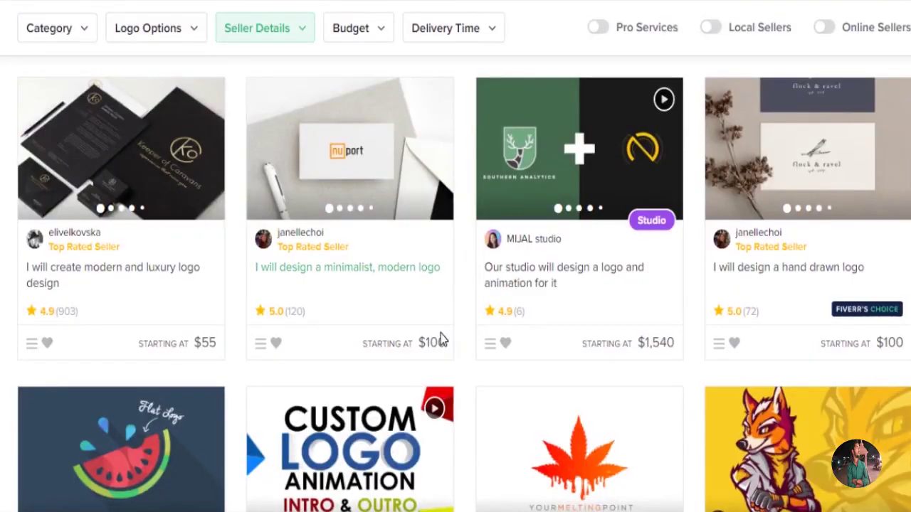
scroll(440, 339, "down", 2)
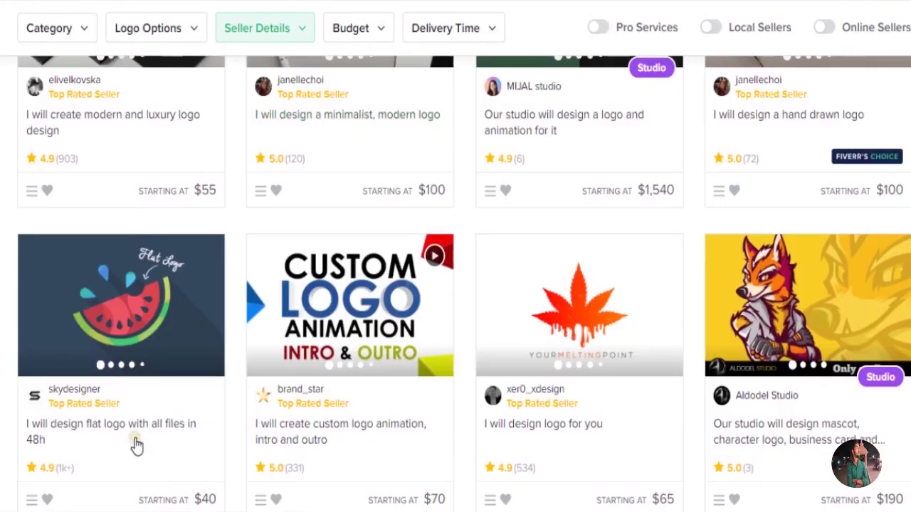
left_click(827, 436)
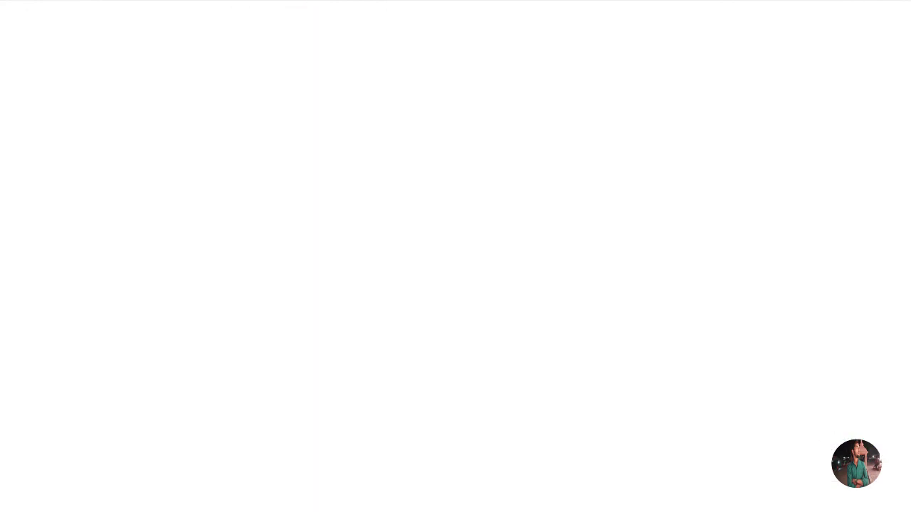
Copy the gig's full title, "Our Studio will design mascot, character logo, business card and letterhead".
left_click(468, 155)
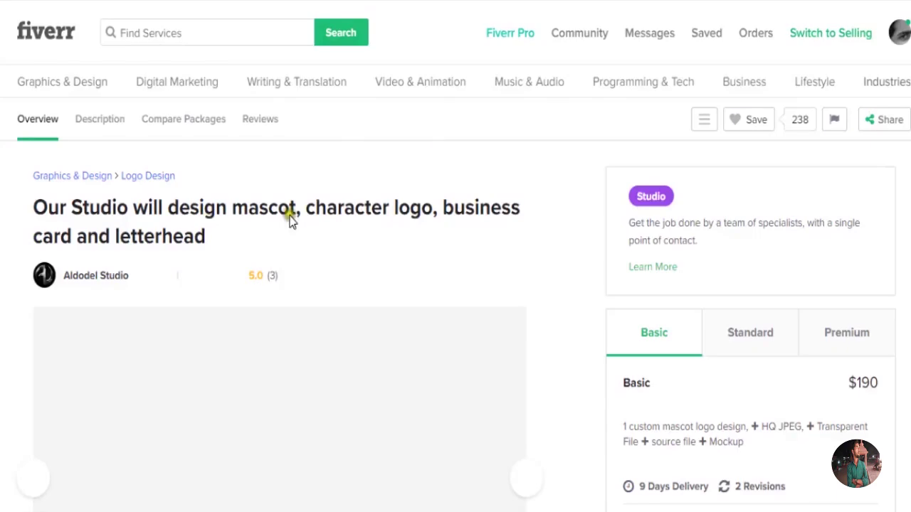
left_click(210, 242)
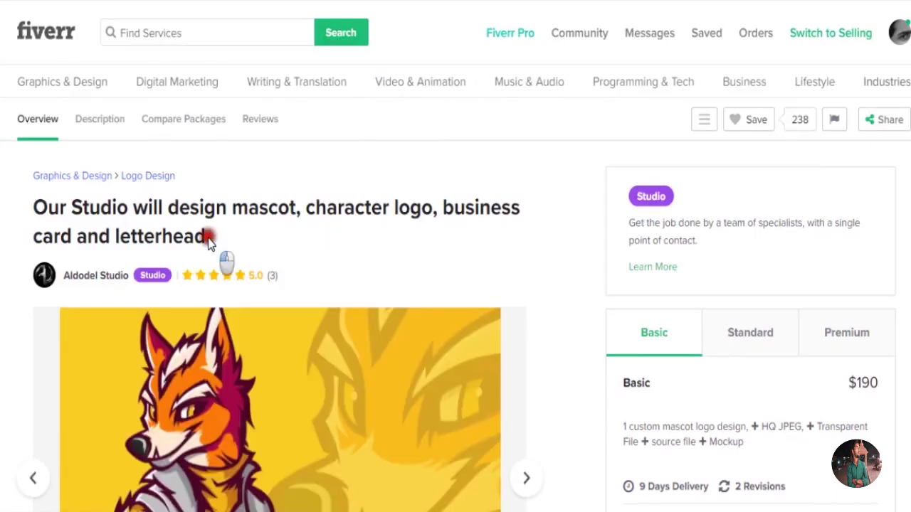
triple_click(183, 237)
key("ctrl+c")
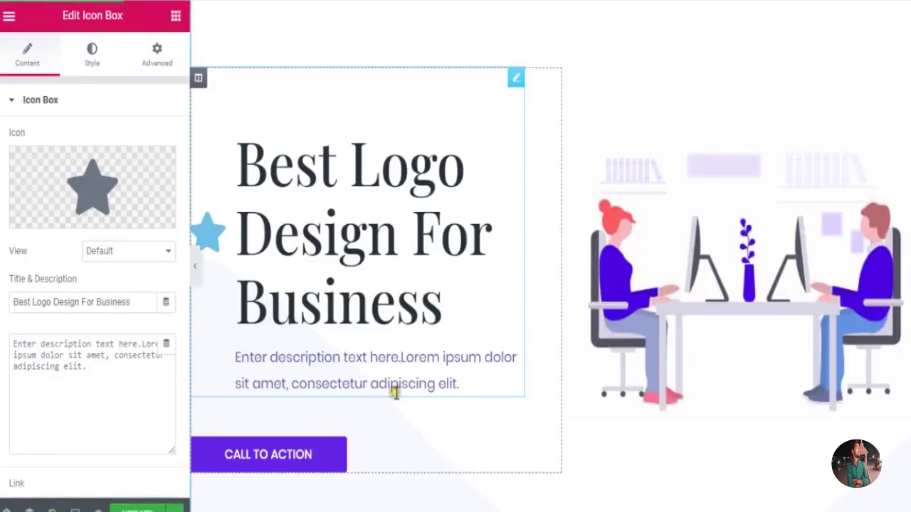
Return to the Elementor editor and replace the hero's placeholder description on the page with the copied gig title.
left_click(395, 391)
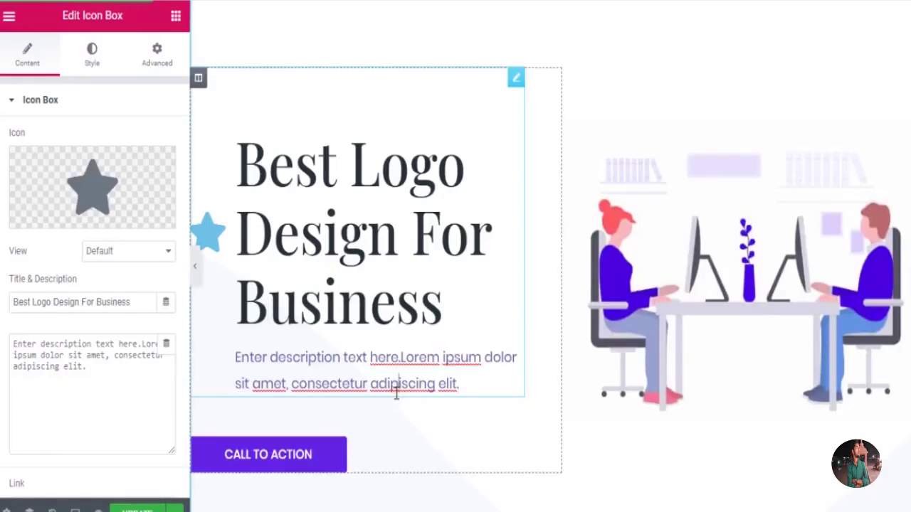
left_click(462, 384)
key("ctrl+a")
key("ctrl+v")
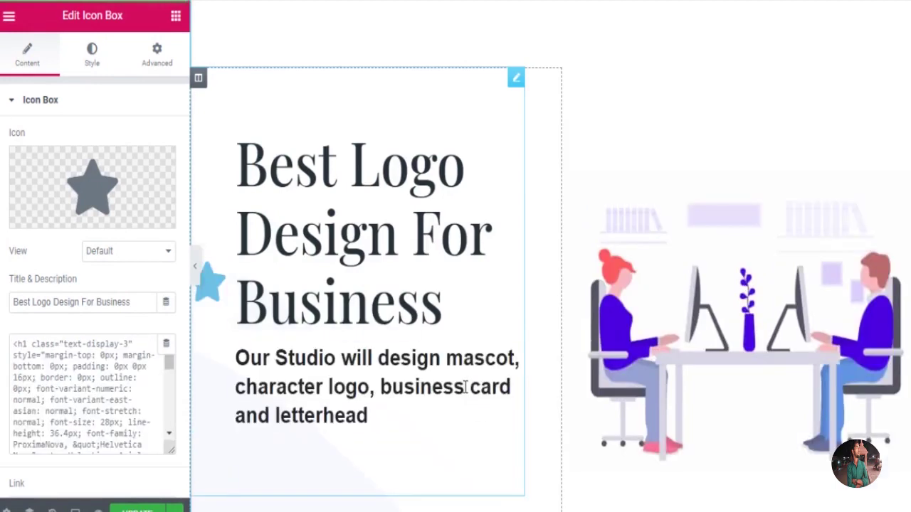
Copy the pasted hero description and replace the HTML markup in the icon box's description with it as plain text.
left_click(368, 402)
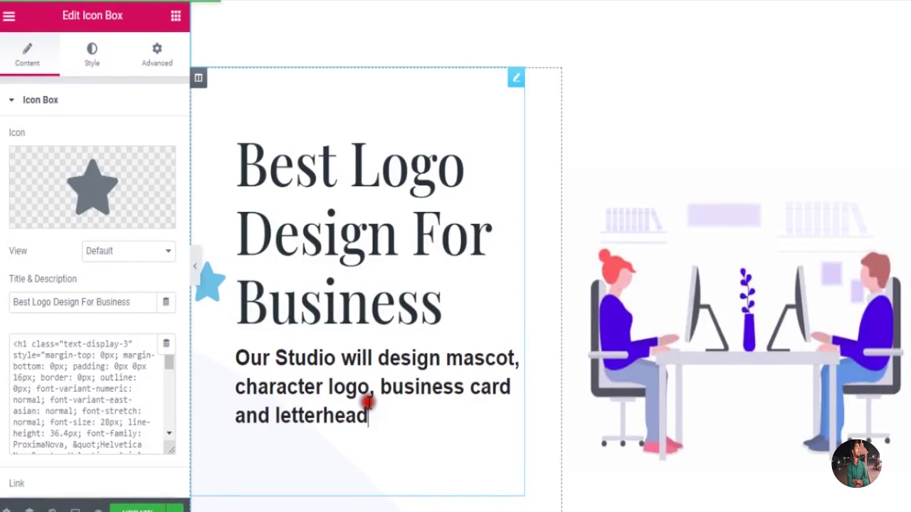
key("ctrl+a")
key("ctrl+c")
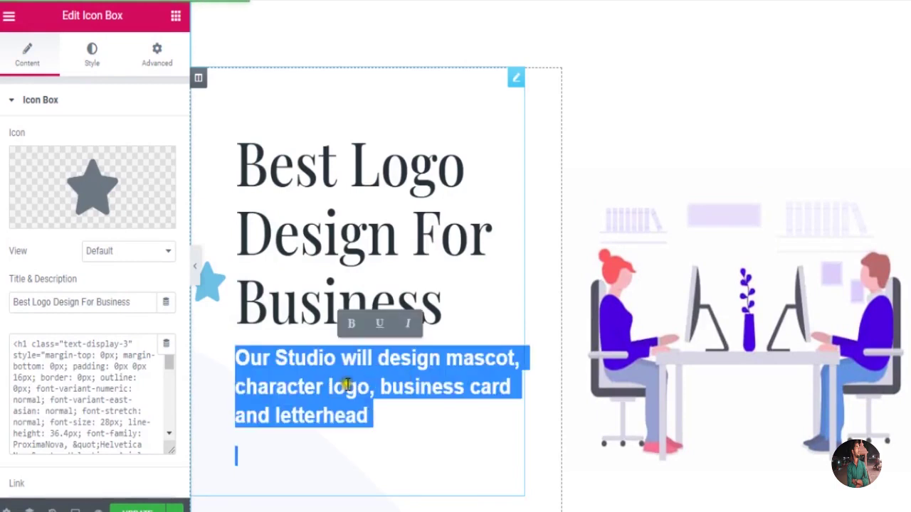
left_click(350, 335)
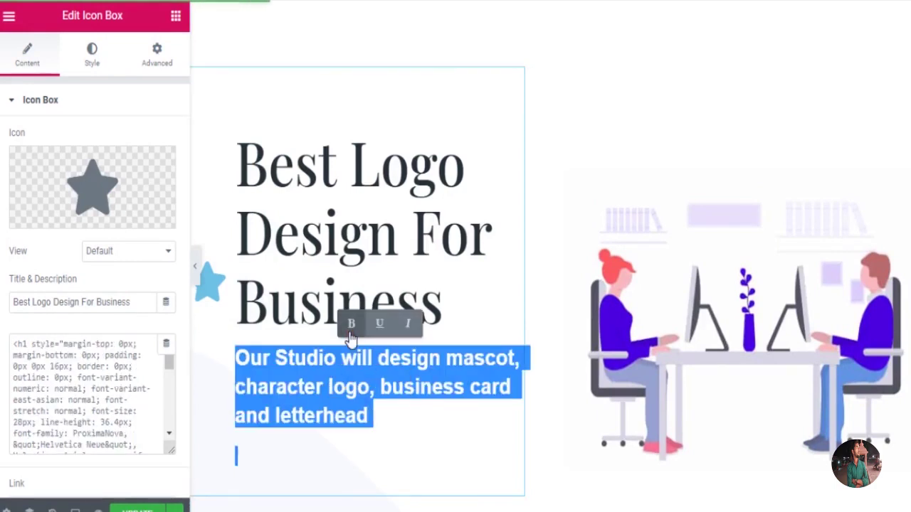
left_click(356, 409)
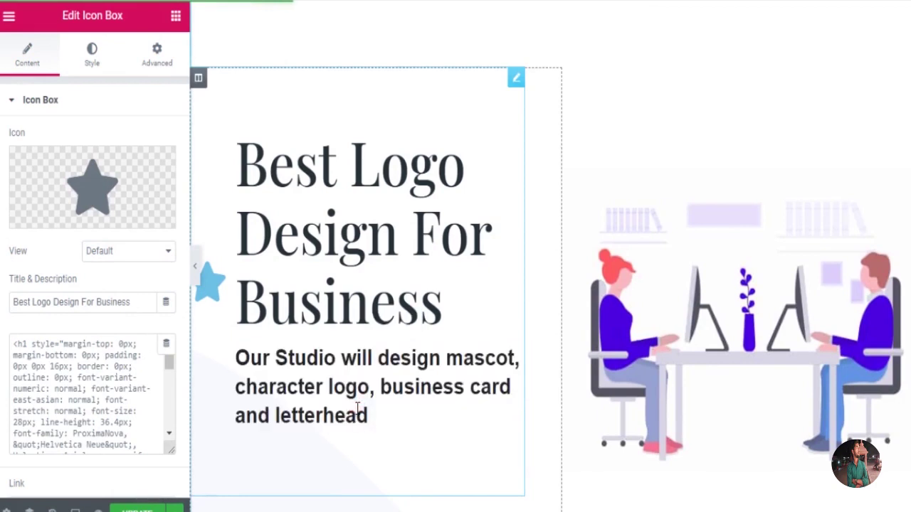
left_click(123, 402)
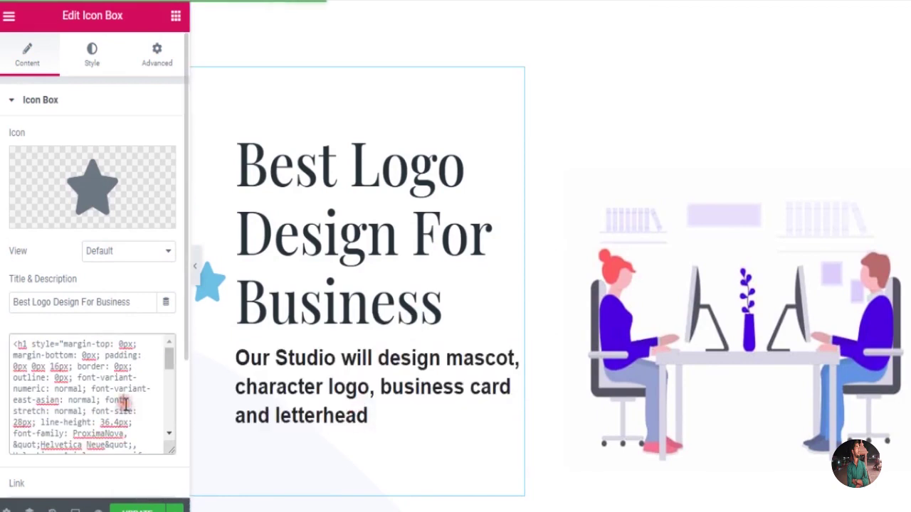
key("ctrl+a")
key("ctrl+v")
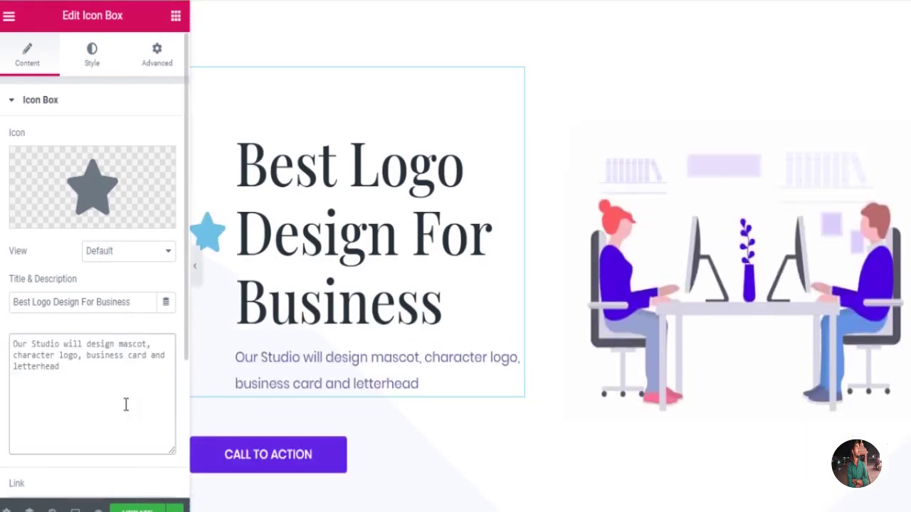
Change the text of the hero's call-to-action button to "Buy Now".
left_click(329, 462)
left_click(330, 467)
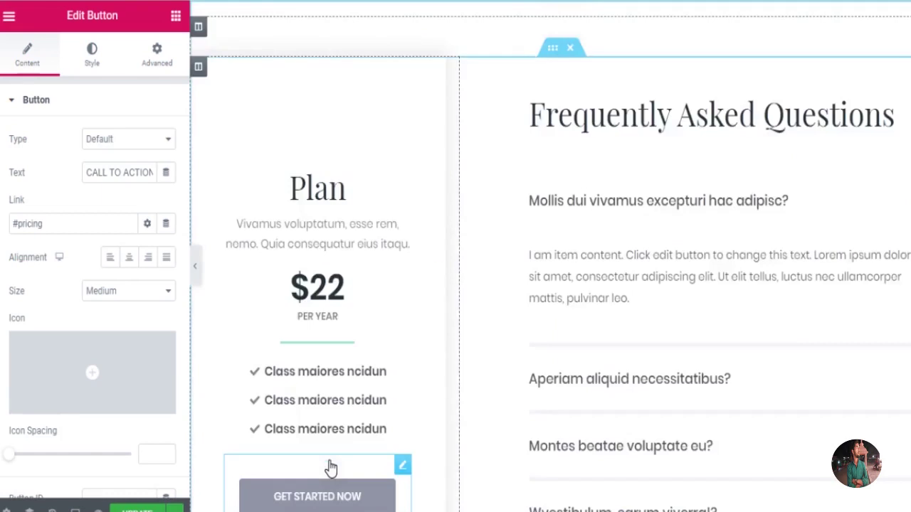
scroll(439, 273, "up", 8)
scroll(440, 352, "up", 10)
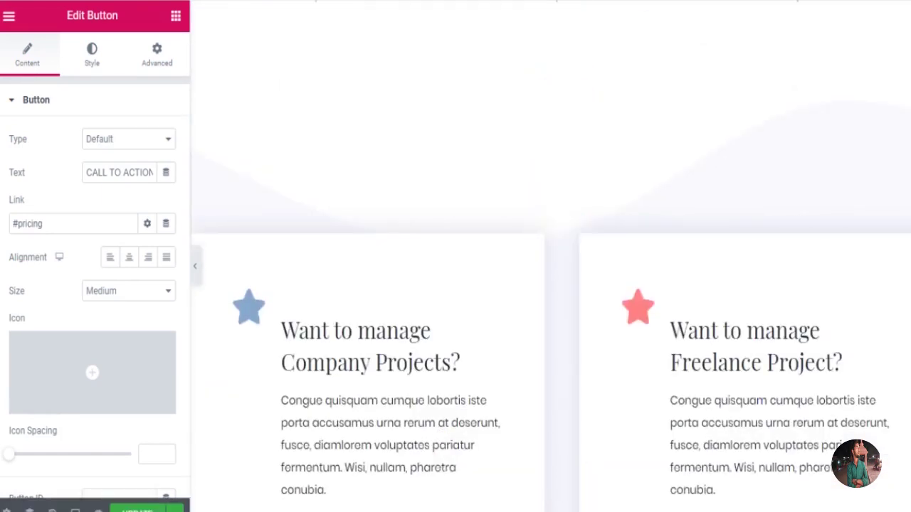
scroll(550, 285, "up", 10)
scroll(330, 360, "up", 5)
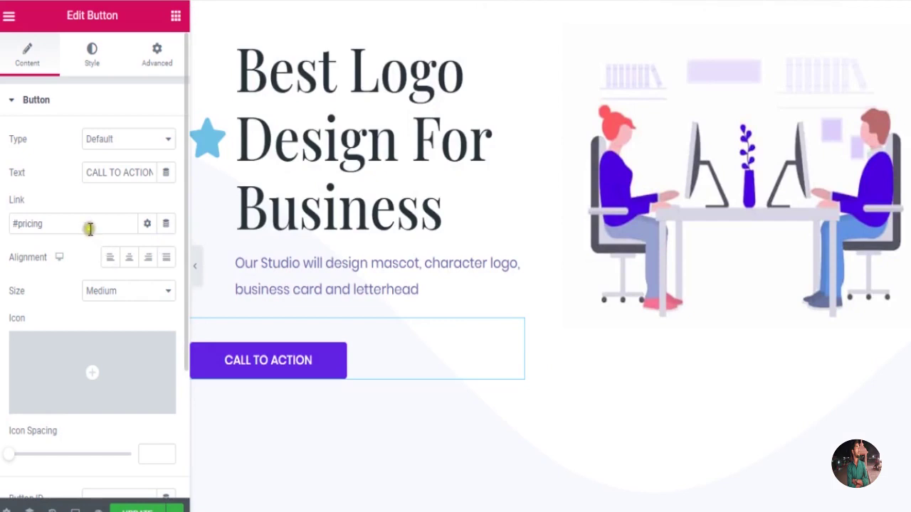
left_click(114, 172)
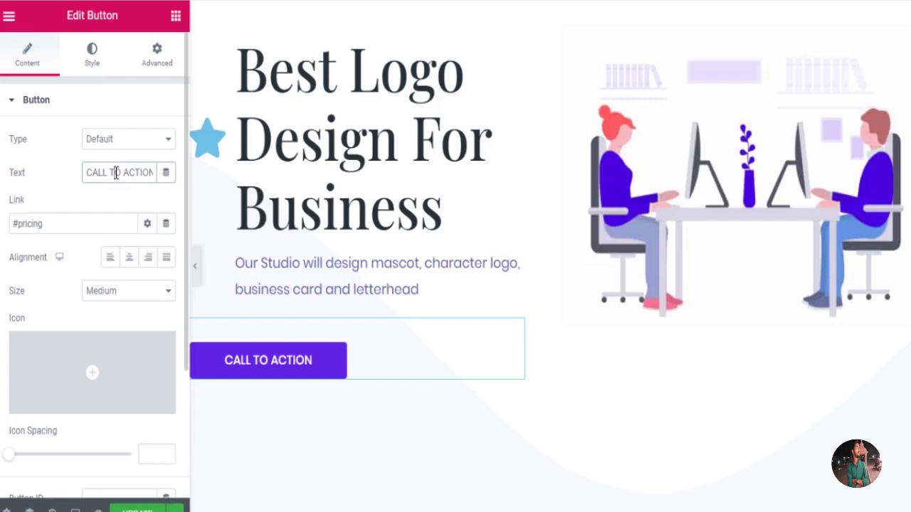
key("ctrl+a")
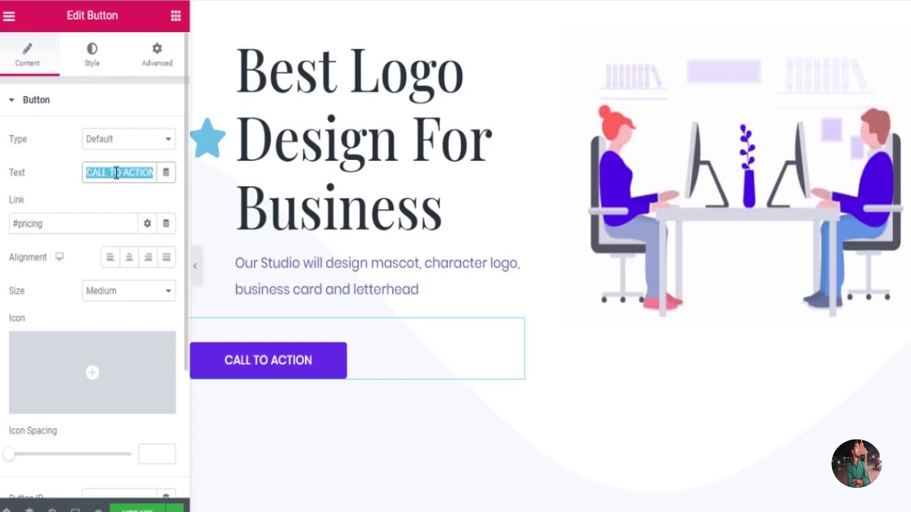
key("BackSpace")
type("Bu")
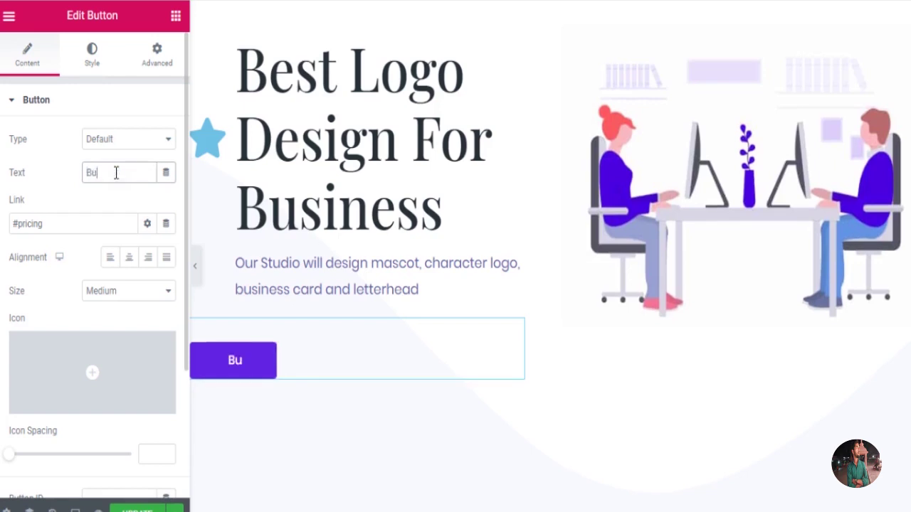
type("y Now")
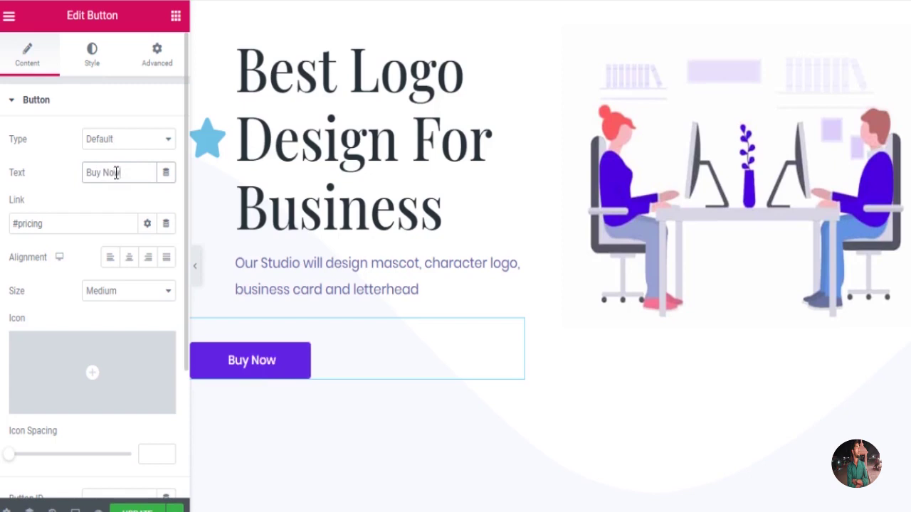
Center the hero's Buy Now button and set its size to Large.
left_click(128, 259)
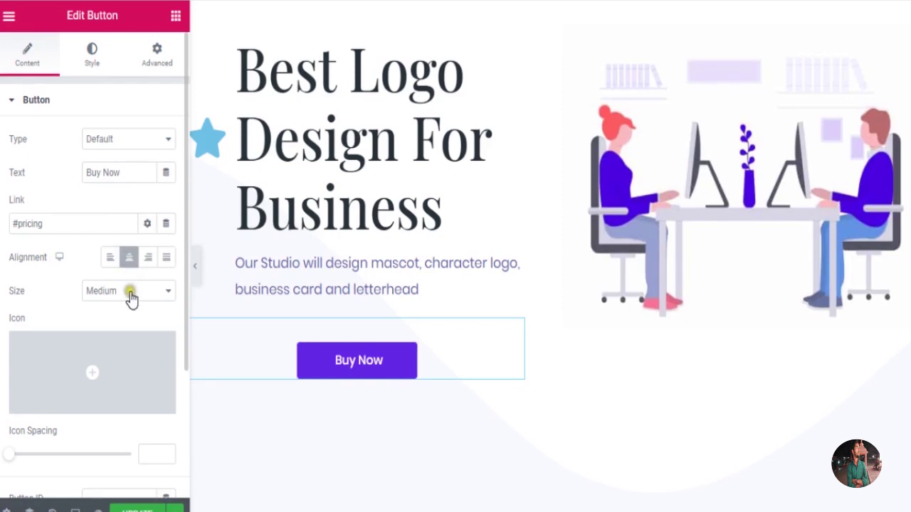
left_click(133, 291)
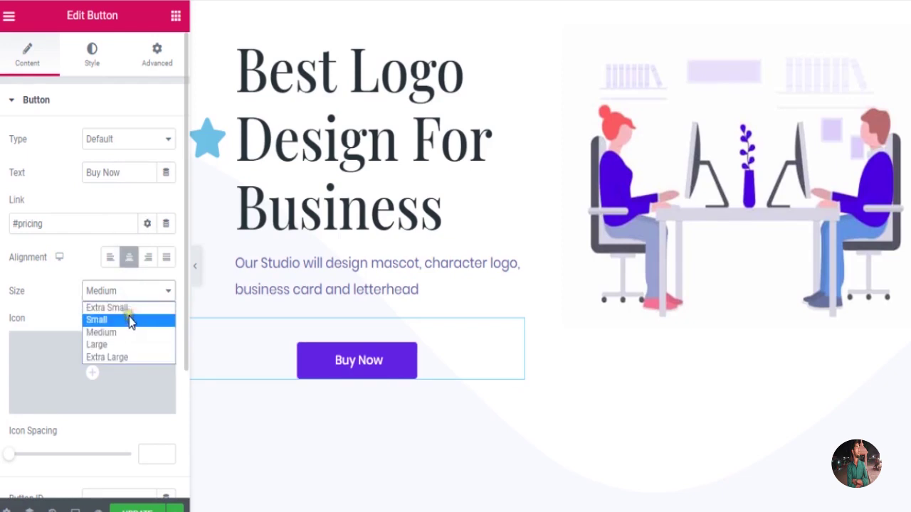
left_click(127, 346)
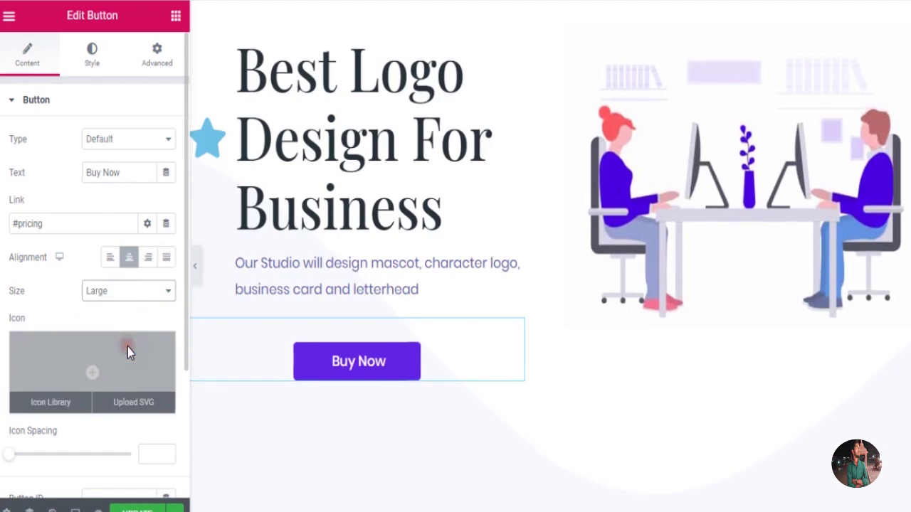
Switch to the Fiverr gig page, enlarge the fox mascot picture and save it as an image file.
scroll(148, 303, "down", 2)
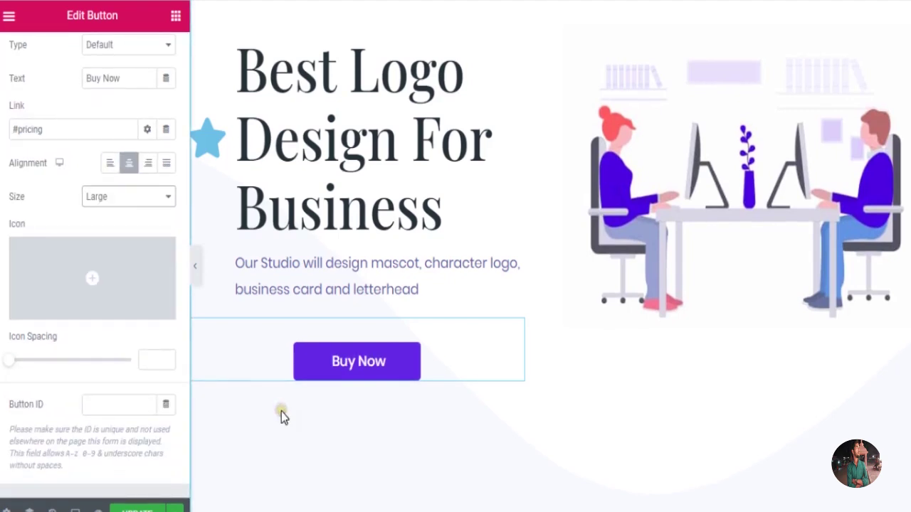
scroll(336, 421, "down", 3)
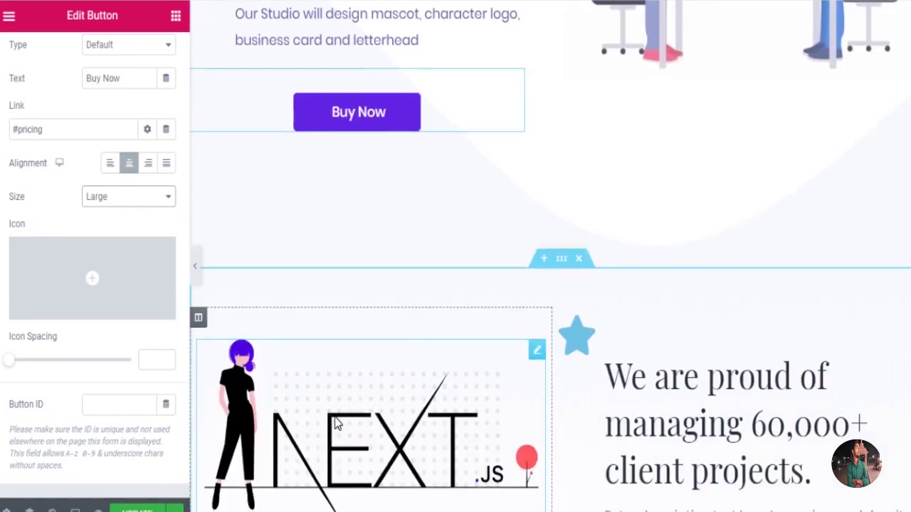
scroll(335, 419, "down", 1)
scroll(338, 397, "down", 2)
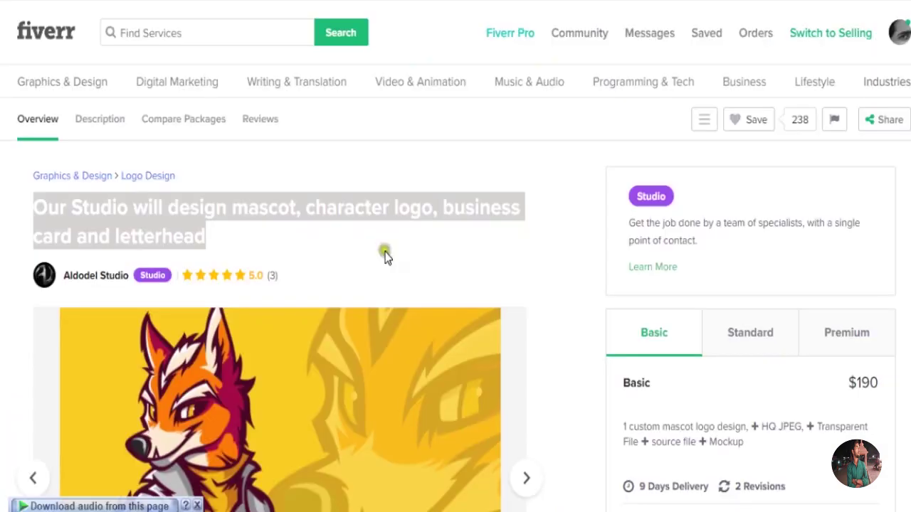
scroll(385, 257, "down", 3)
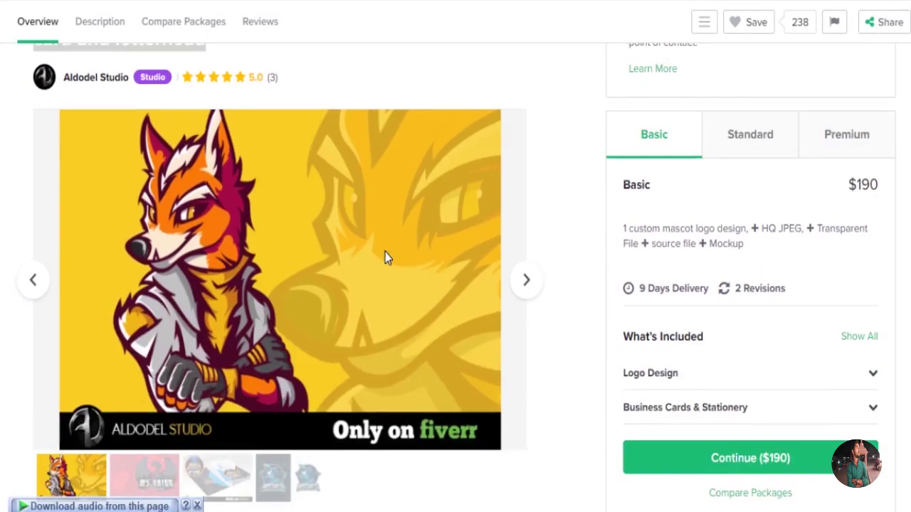
left_click(385, 253)
right_click(540, 271)
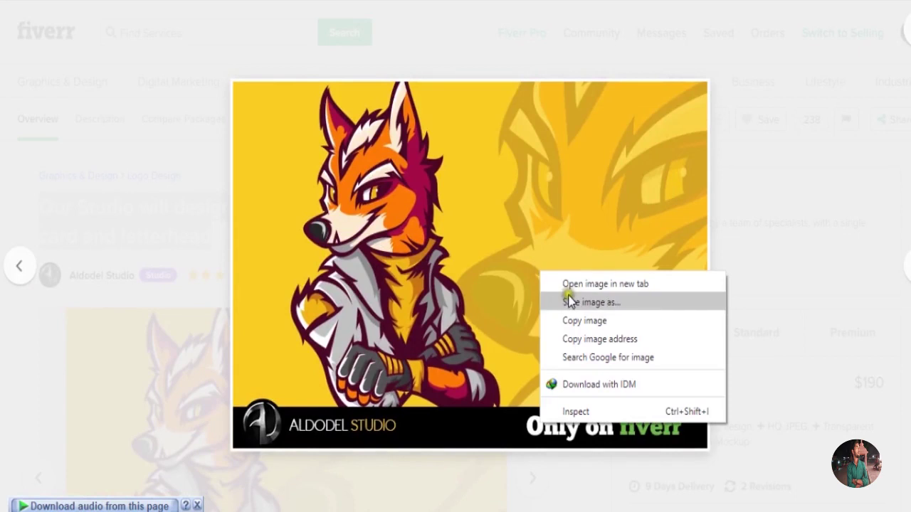
left_click(571, 301)
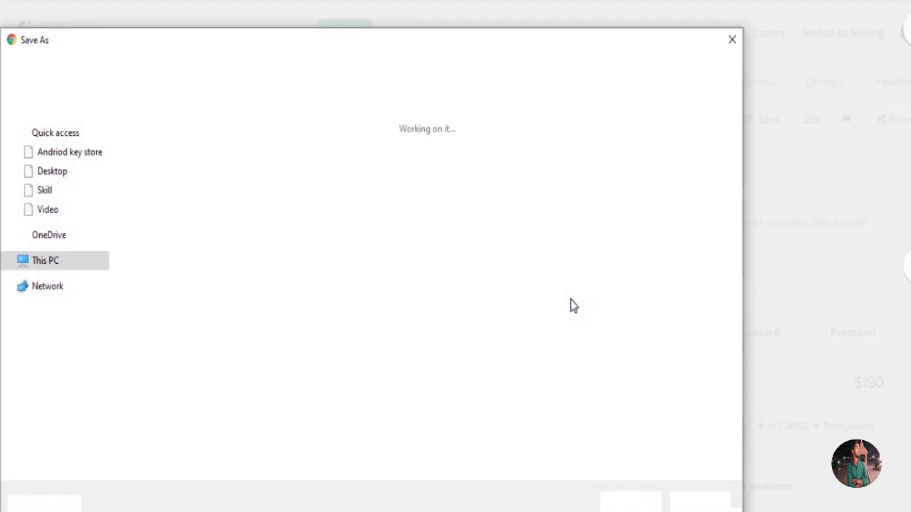
key("Return")
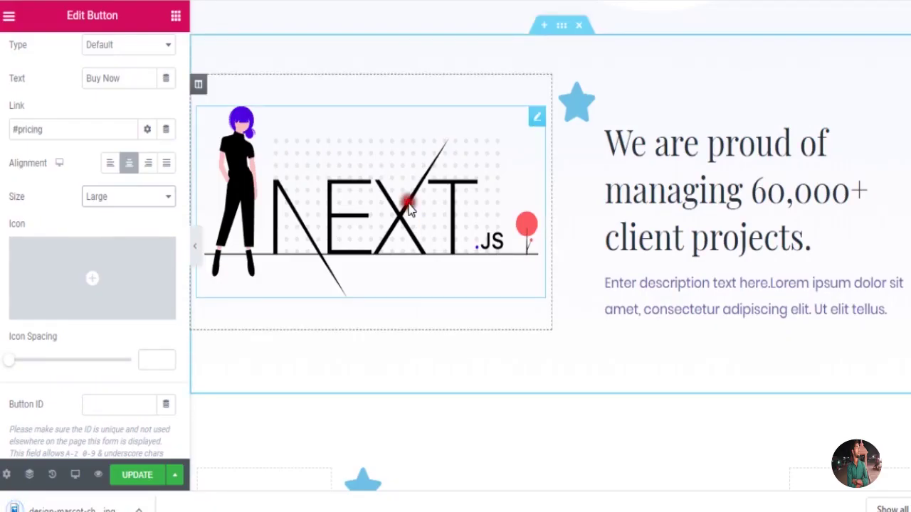
In the Elementor editor, change "managing" to "Designging" in the heading about 60,000+ client projects.
left_click(409, 210)
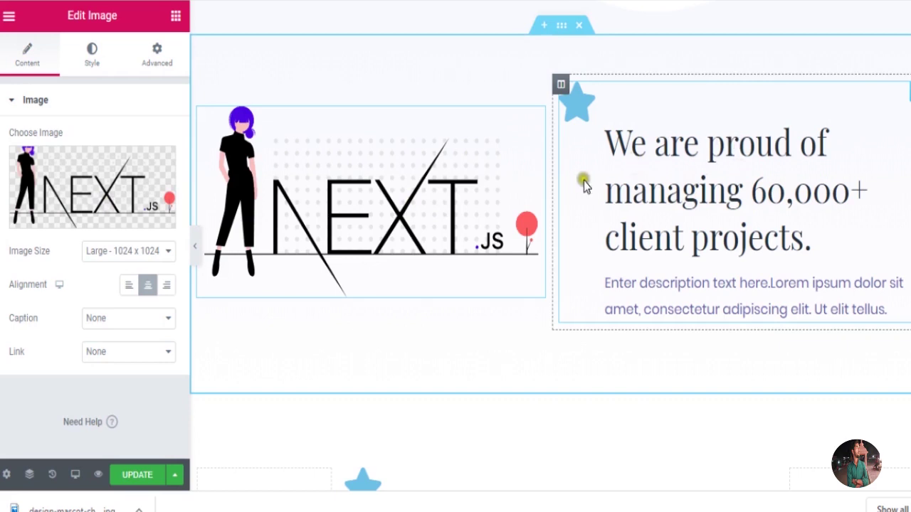
left_click(742, 197)
left_click(740, 195)
key("BackSpace")
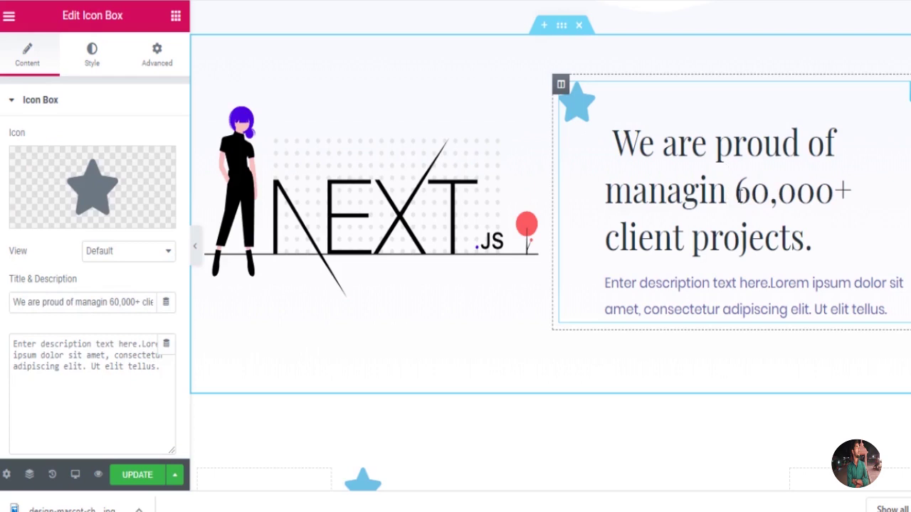
type("g")
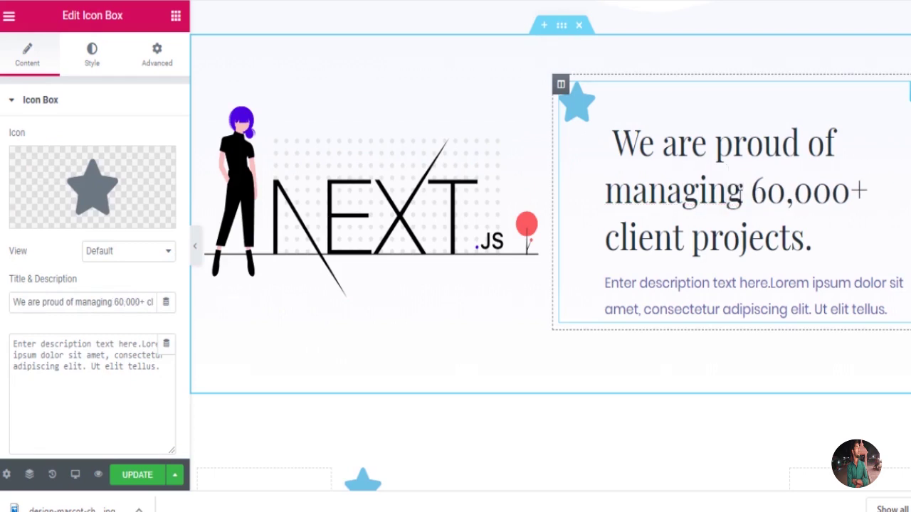
key("BackSpace")
key("BackSpace")
key("BackSpace")
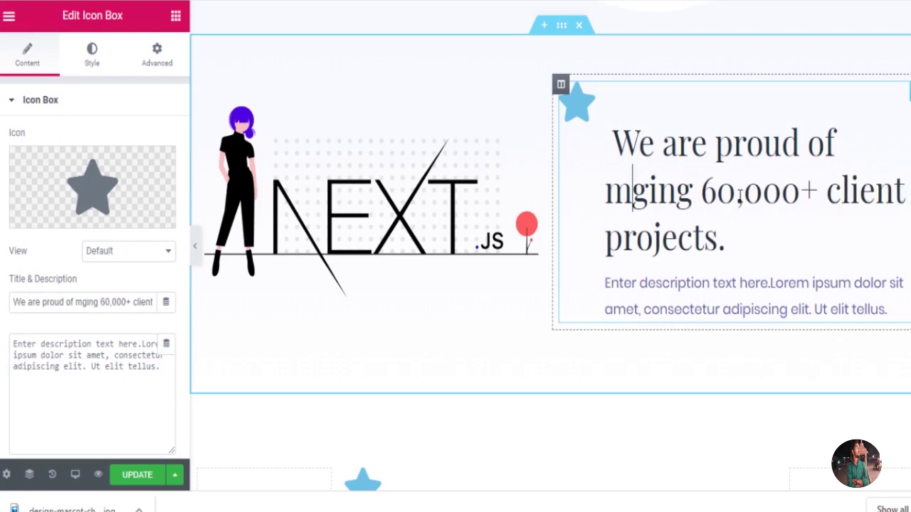
key("BackSpace")
type("Design")
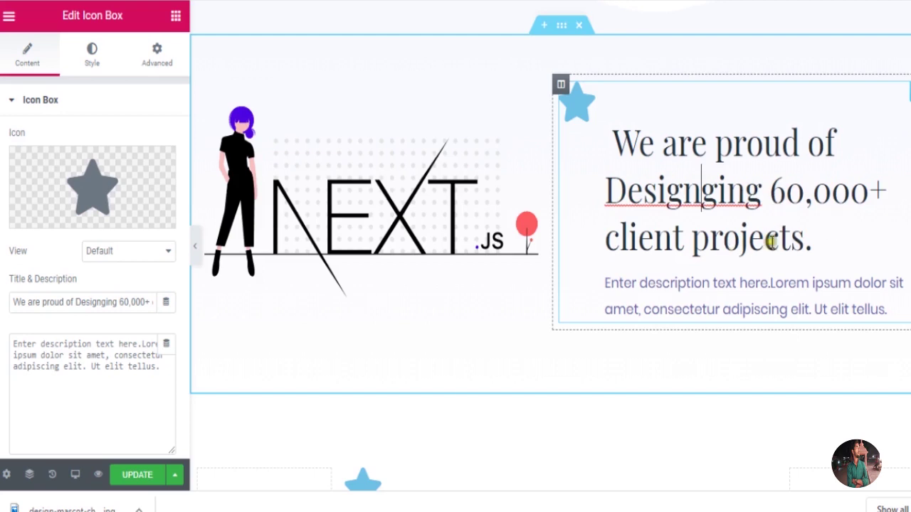
left_click(801, 243)
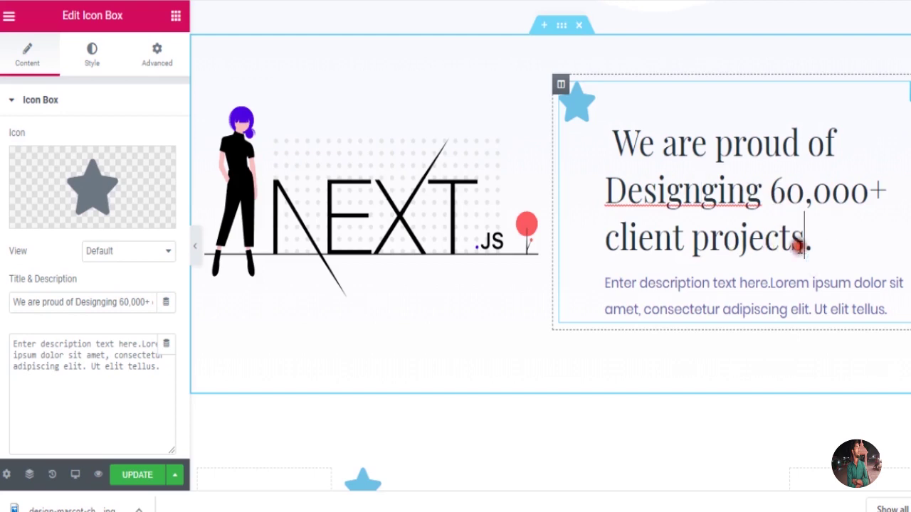
Return to the Fiverr gig, close the enlarged picture and copy a customer's review text from the reviews section.
left_click(745, 309)
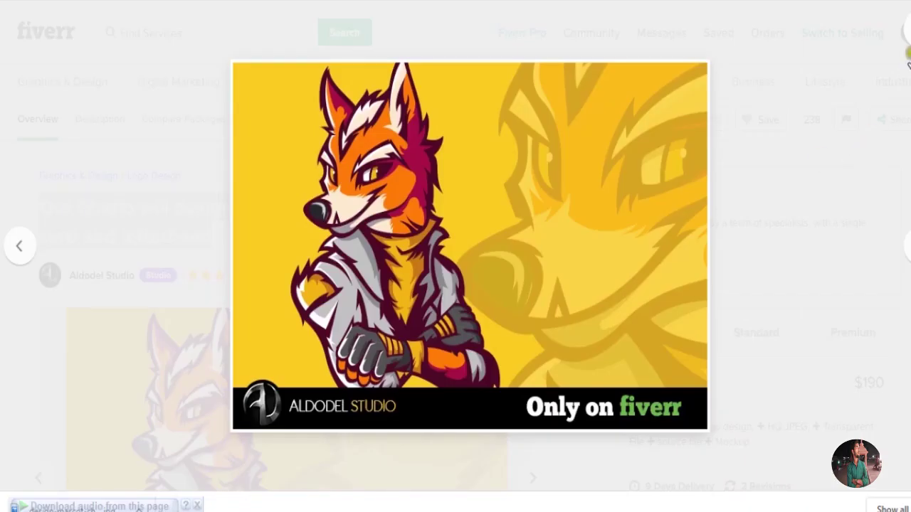
left_click(904, 68)
scroll(579, 272, "down", 2)
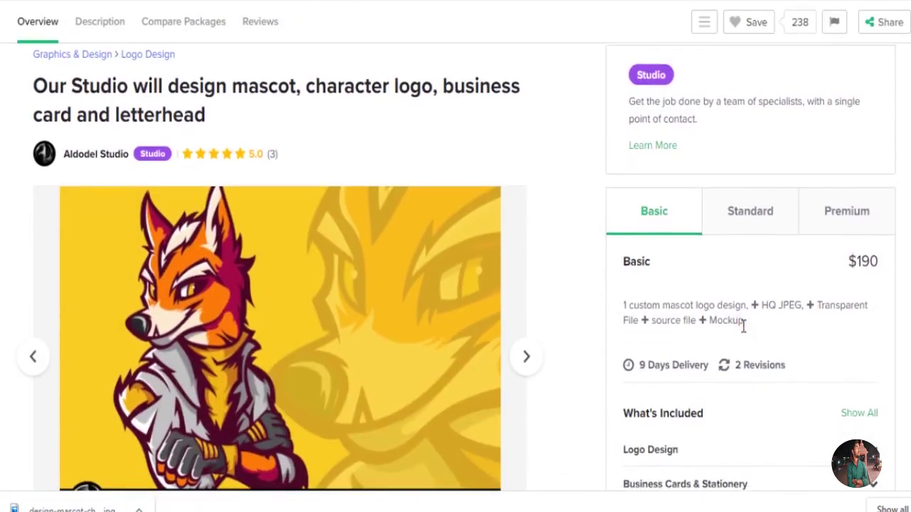
scroll(743, 326, "down", 10)
scroll(743, 326, "down", 11)
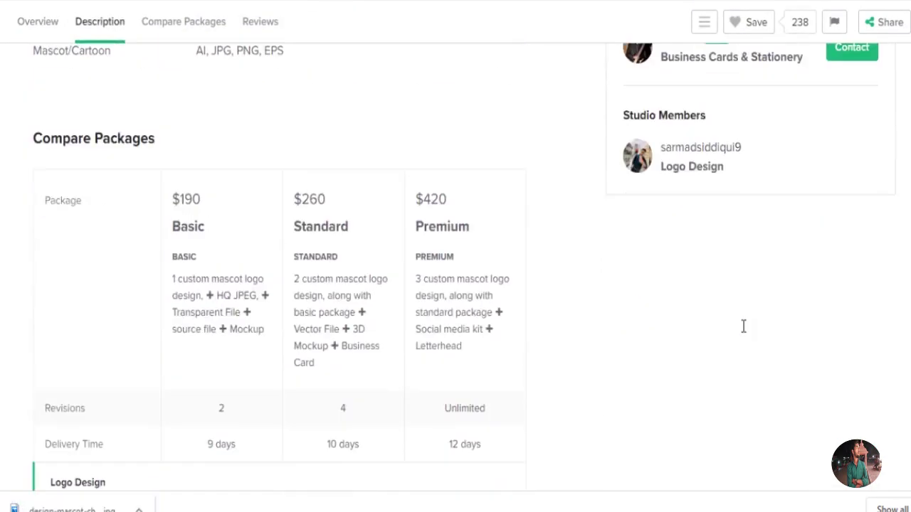
scroll(743, 326, "down", 7)
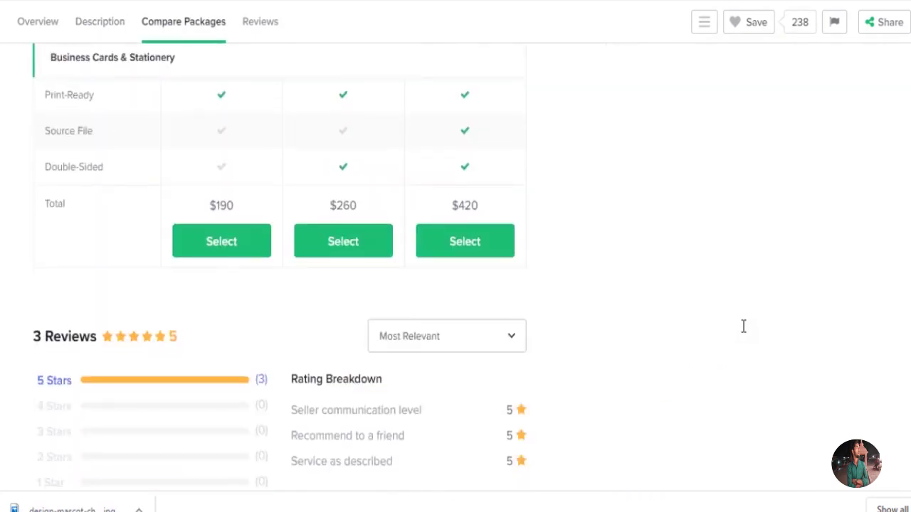
left_click_drag(149, 276, 64, 242)
key("ctrl+c")
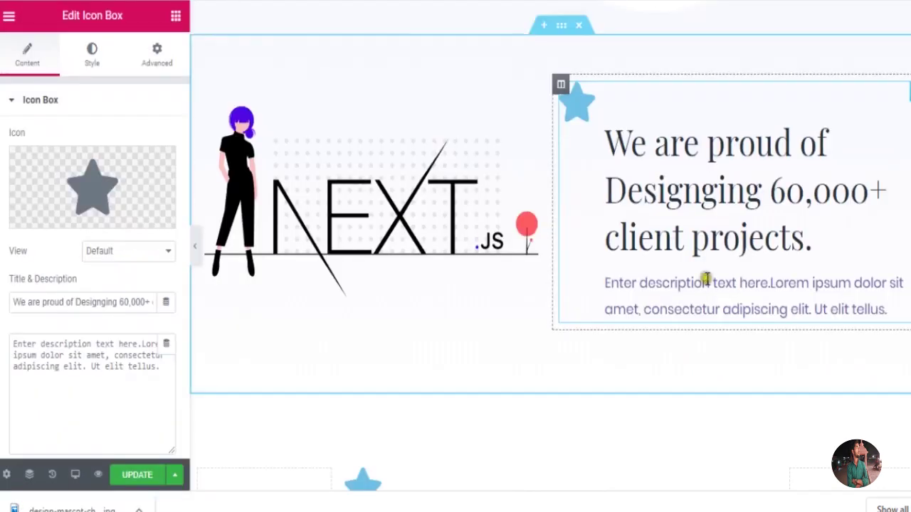
Back in Elementor, replace the placeholder description under the client projects heading with the copied review.
triple_click(706, 282)
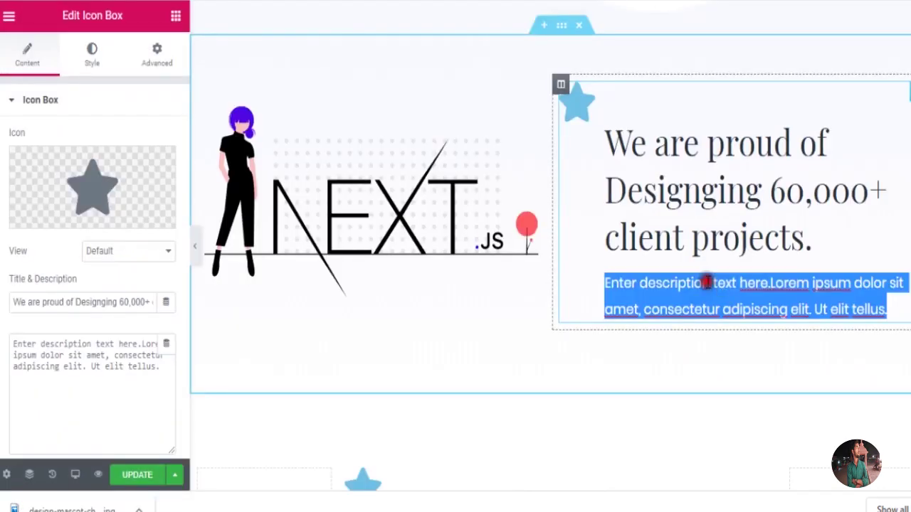
triple_click(111, 356)
key("ctrl+v")
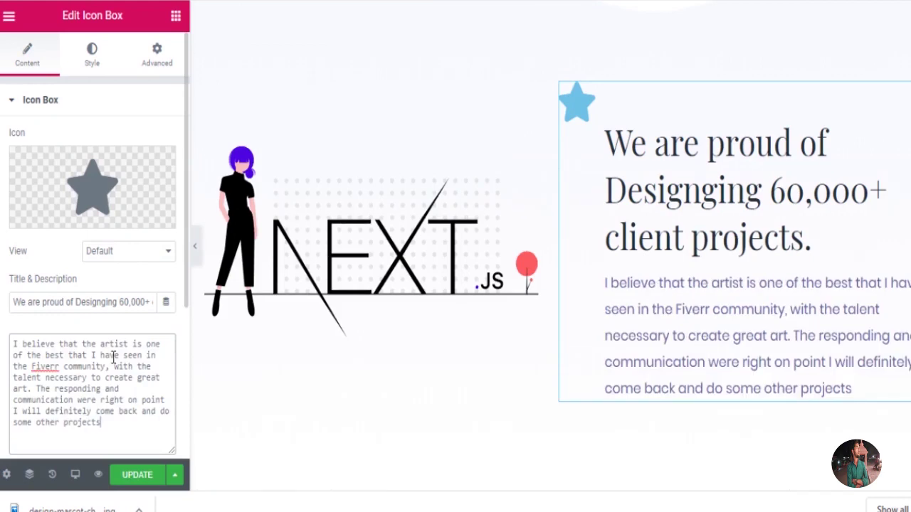
left_click(675, 466)
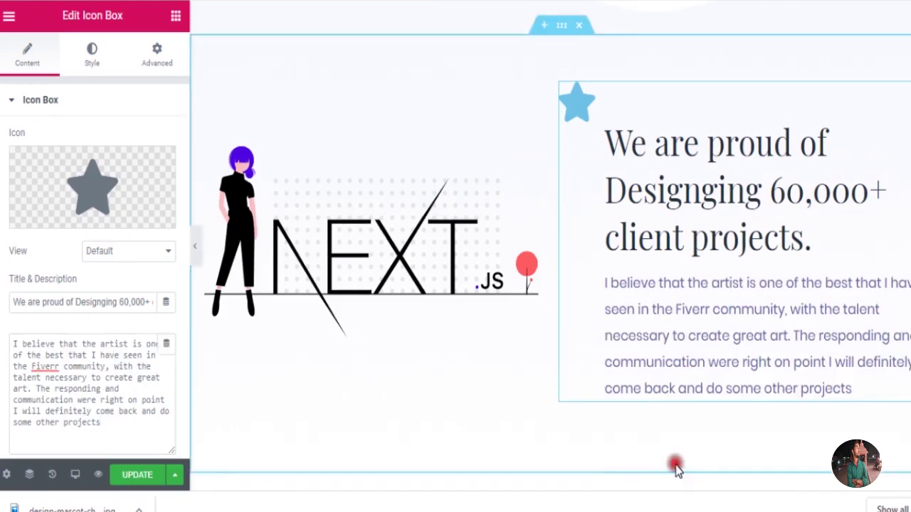
Change the title of the Step One image box in the How It Works section to "find".
scroll(676, 470, "down", 7)
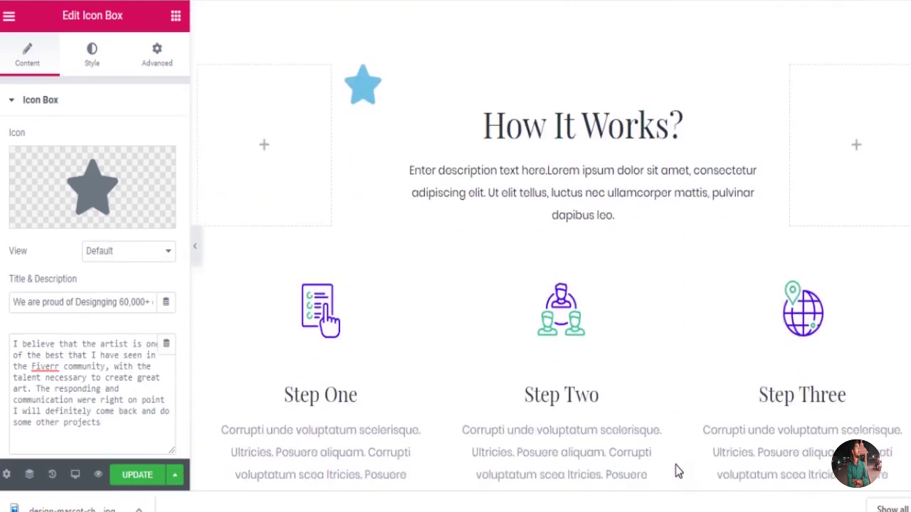
scroll(676, 467, "down", 2)
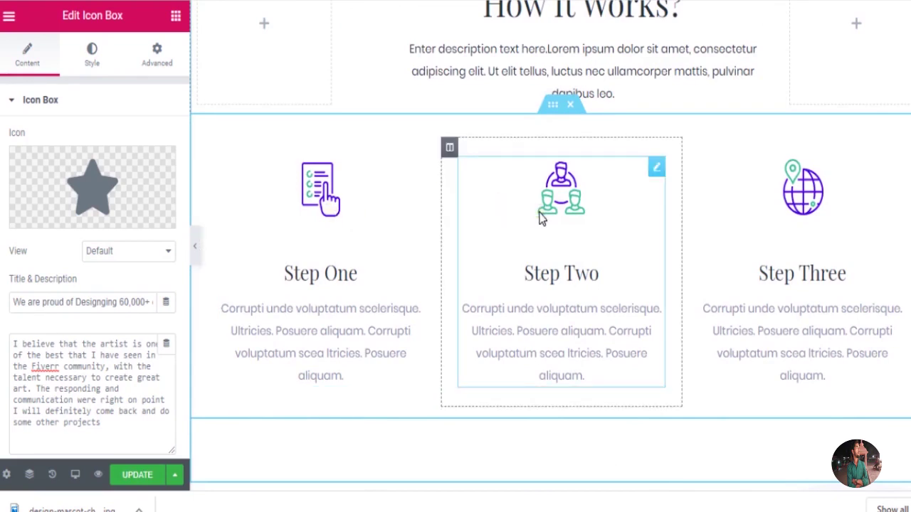
left_click(327, 273)
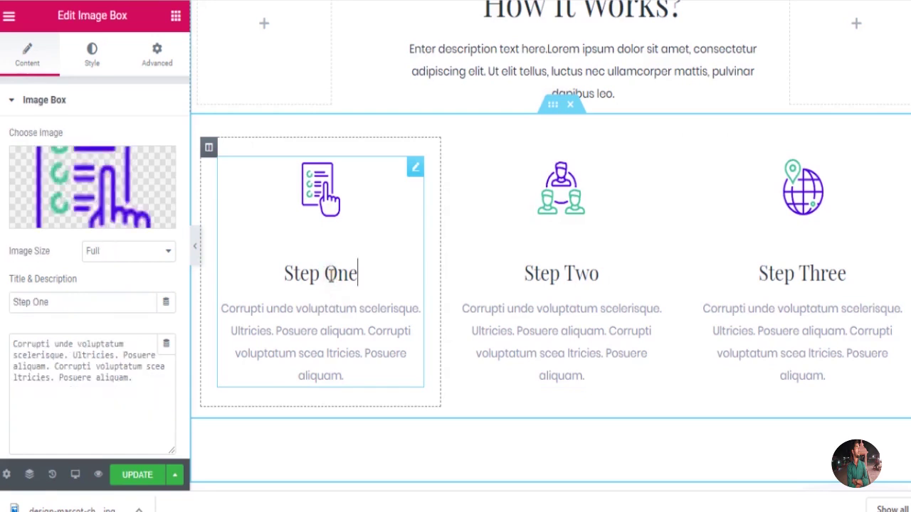
left_click(67, 304)
key("ctrl+a")
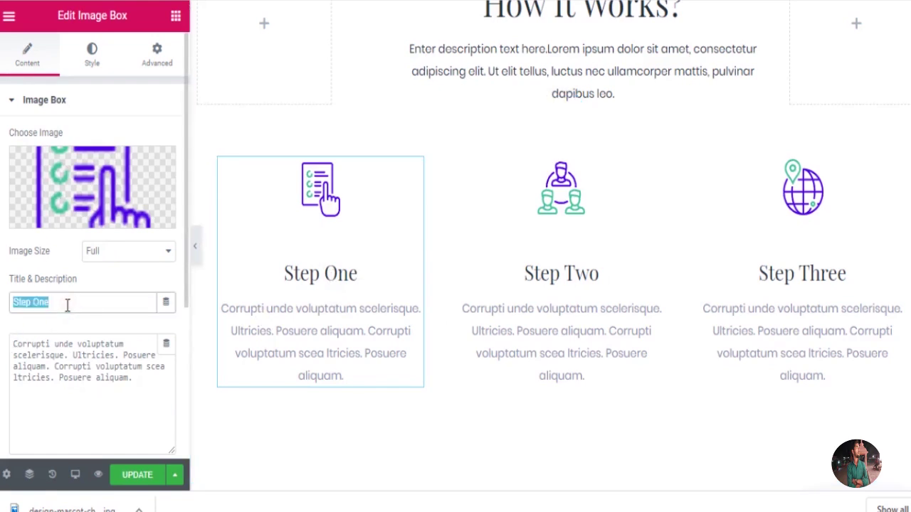
type("find")
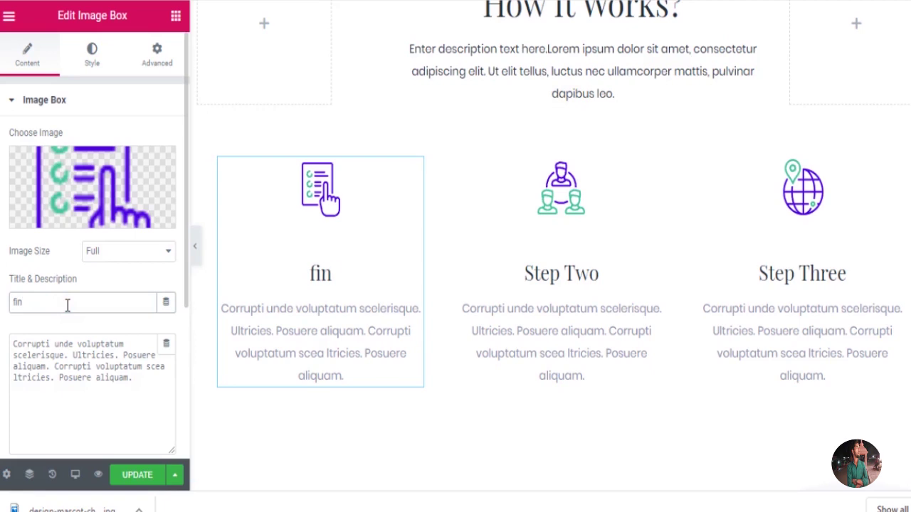
Change the title of the Step Two image box to "Choose service".
left_click(580, 280)
left_click(106, 302)
key("BackSpace")
key("BackSpace")
key("BackSpace")
key("BackSpace")
key("BackSpace")
key("BackSpace")
key("BackSpace")
key("BackSpace")
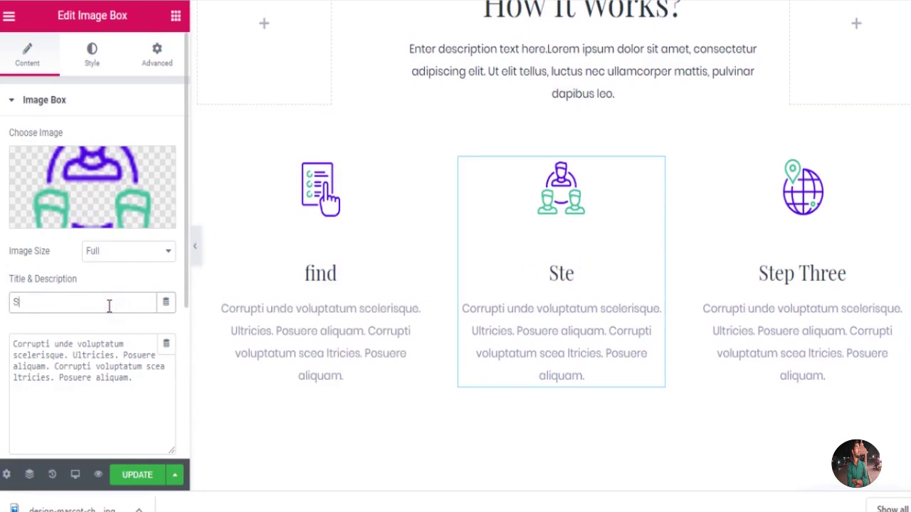
type("Sele")
key("BackSpace")
key("BackSpace")
key("BackSpace")
key("BackSpace")
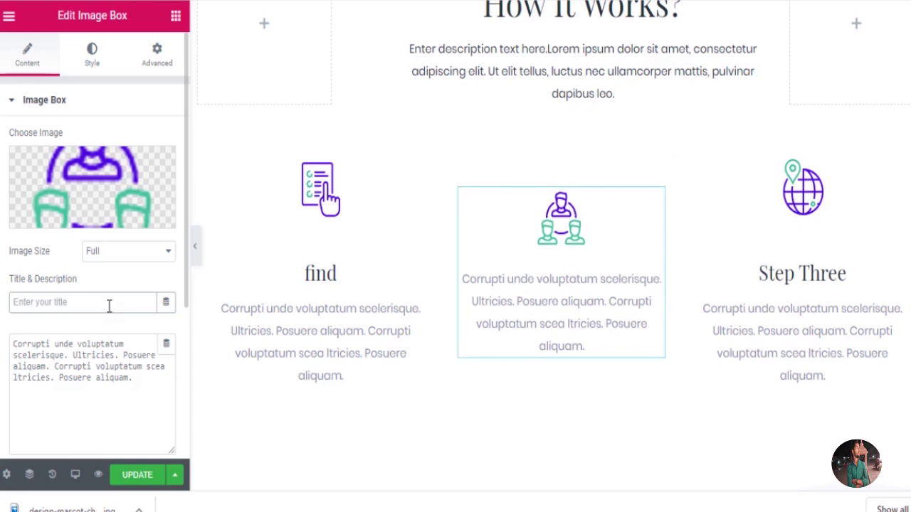
type("Choose ")
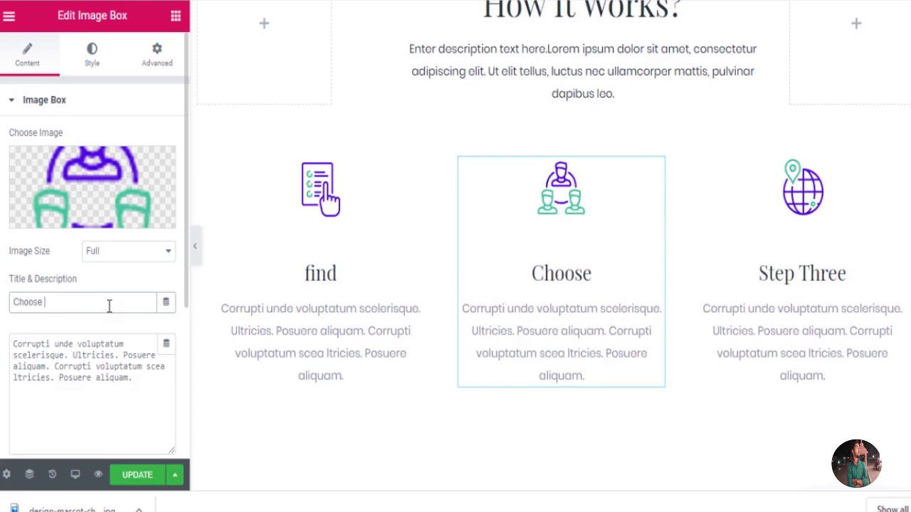
type("service")
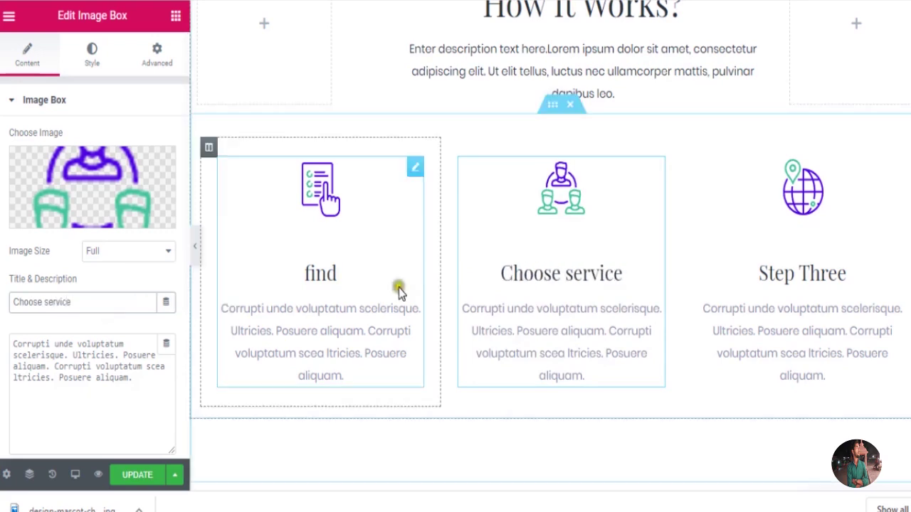
Change the title of the Step Three image box to "Buy".
left_click(789, 268)
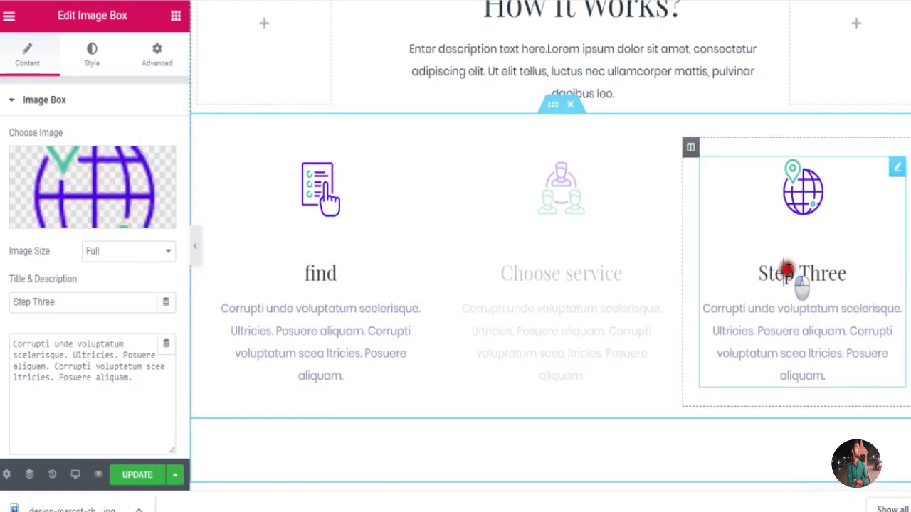
left_click(98, 302)
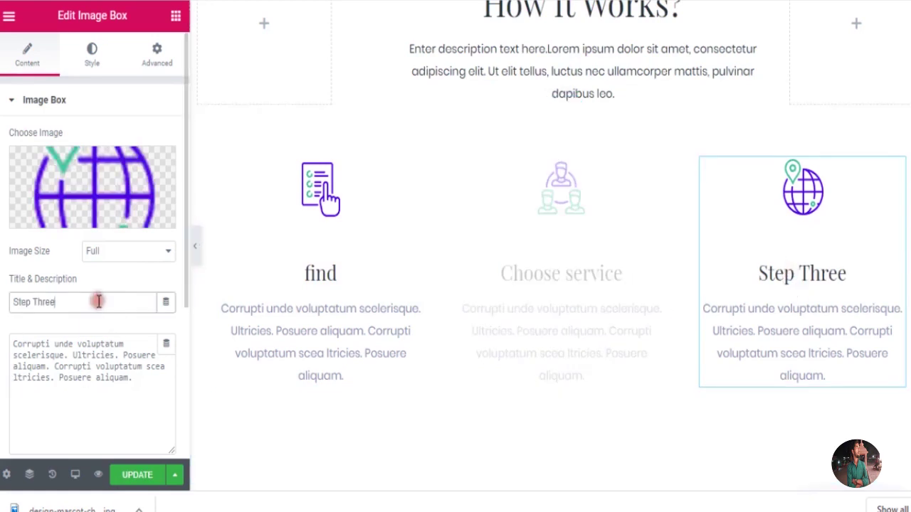
key("ctrl+a")
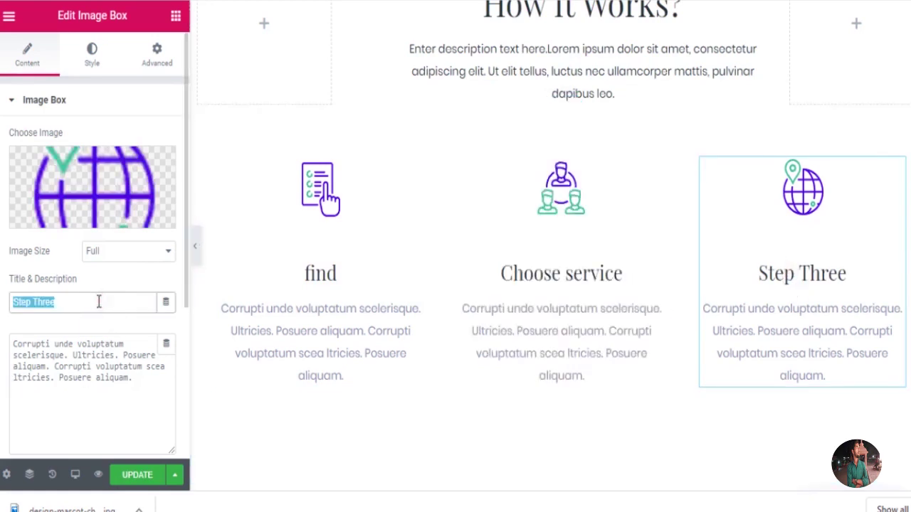
key("BackSpace")
type("Buy")
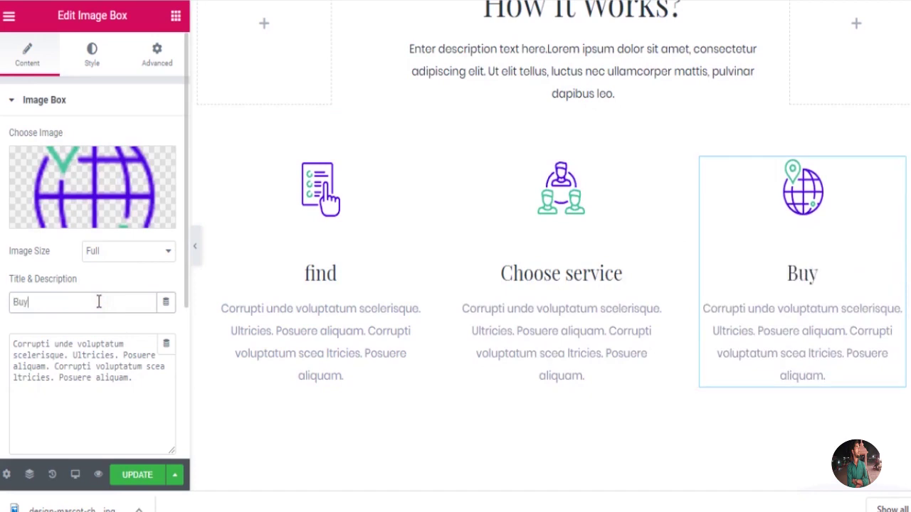
Replace the placeholder descriptions of the find, Choose service and Buy image boxes with the copied review.
left_click(294, 348)
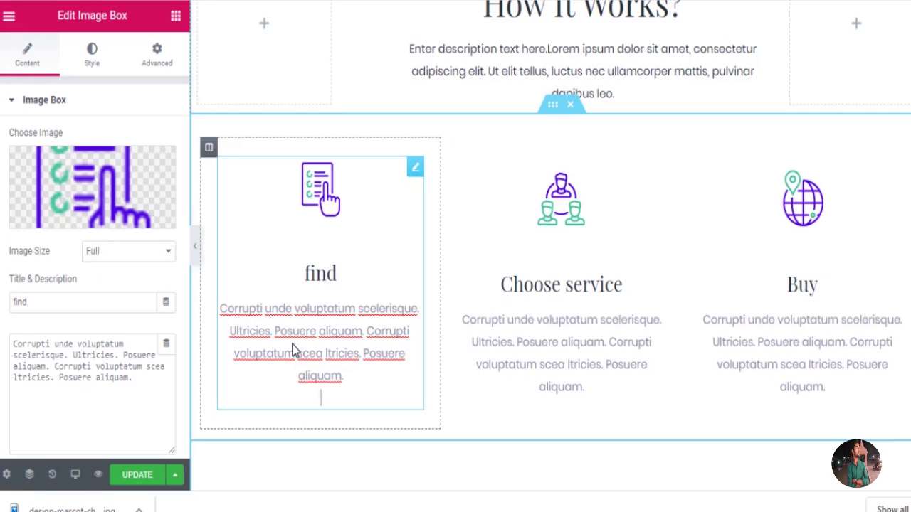
triple_click(98, 351)
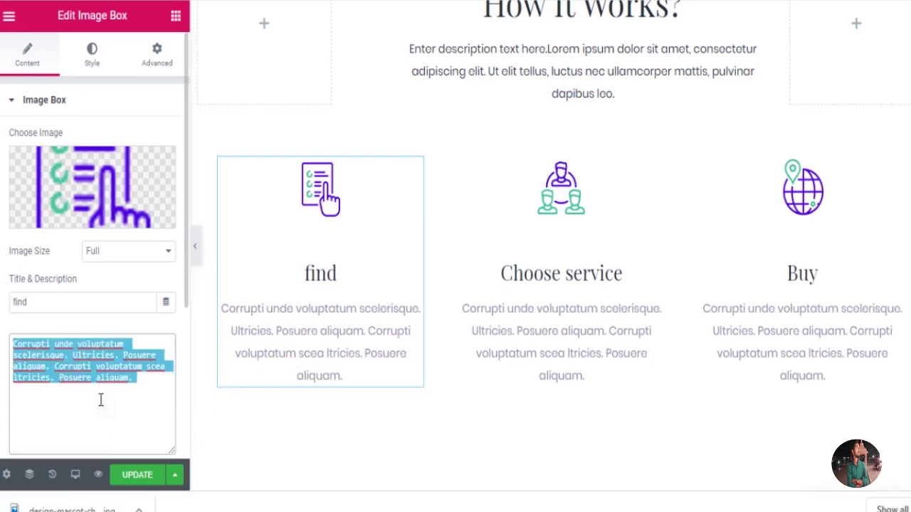
type("I believe that the artist is one of the best that I have seen in the Fiverr community, with the talent necessary to create great art. The responding and communication were right on point I will definitely come back and do some other projects")
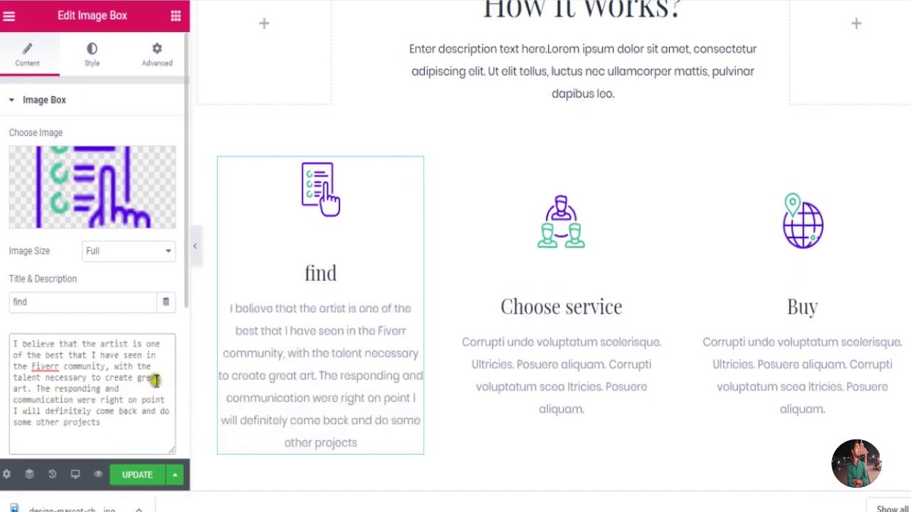
left_click(516, 364)
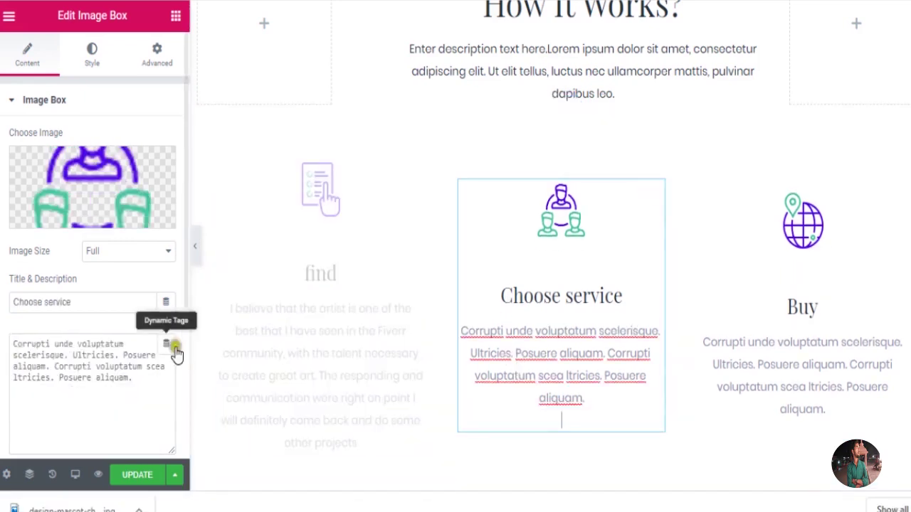
left_click(147, 377)
triple_click(147, 377)
type("I believe that the artist is one of the best that I have seen in the Fiverr community, with the talent necessary to create great art. The responding and communication were right on point I will definitely come back and do some other projects")
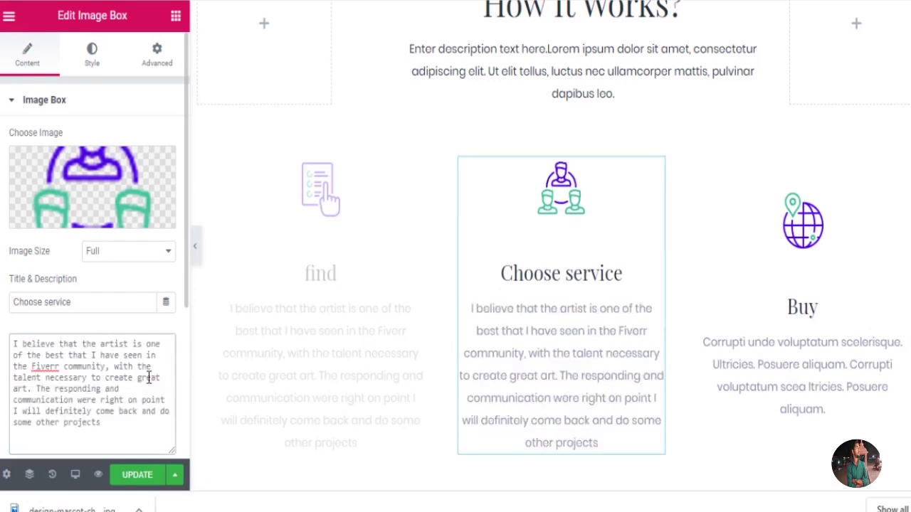
left_click(789, 375)
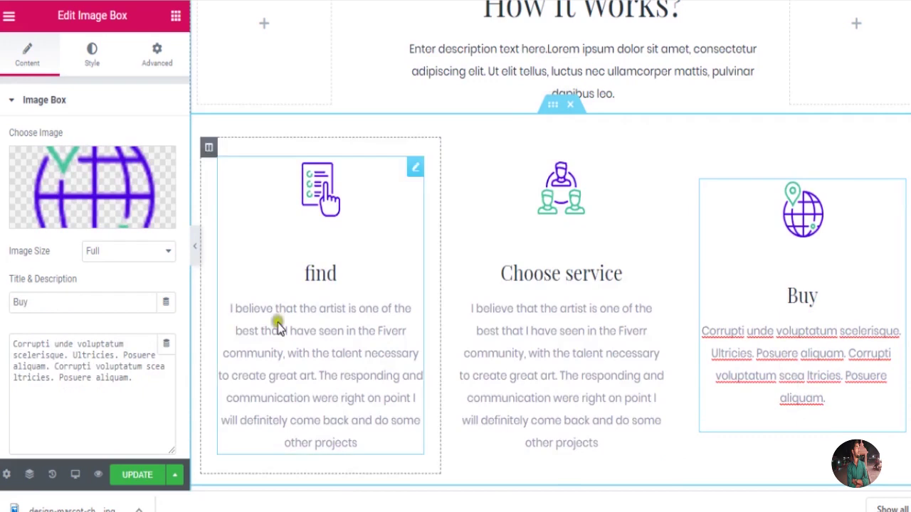
left_click(135, 392)
key("ctrl+a")
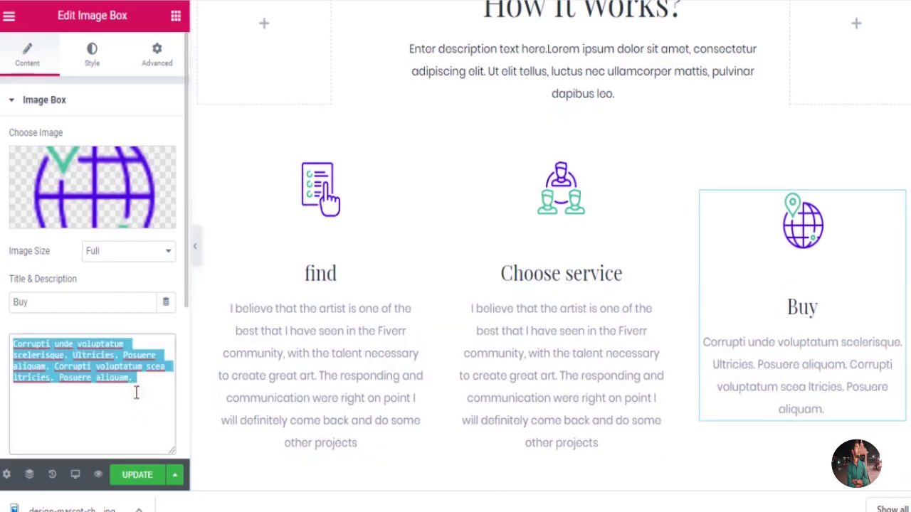
type("I believe that the artist is one of the best that I have seen in the Fiverr community, with the talent necessary to create great art. The responding and communication were right on point I will definitely come back and do some other projects")
Replace the description of the Buy image box with "Find Service".
scroll(428, 360, "down", 2)
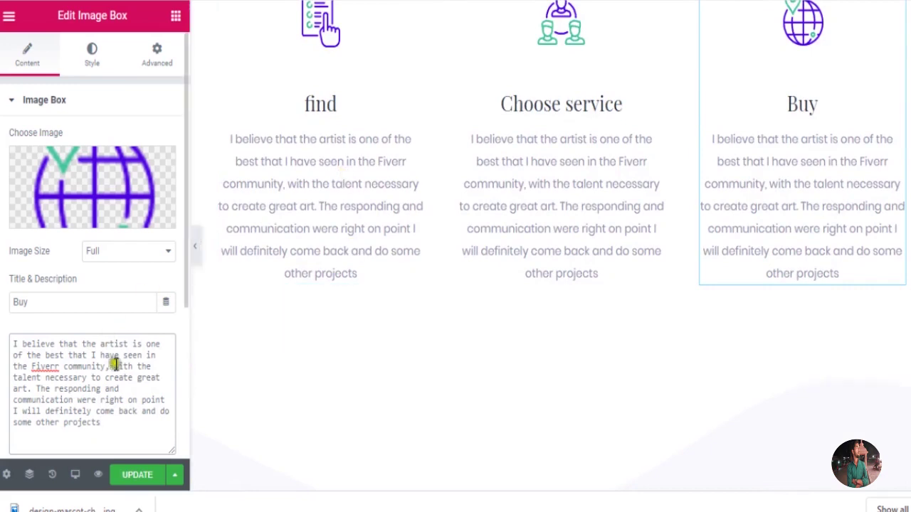
triple_click(125, 411)
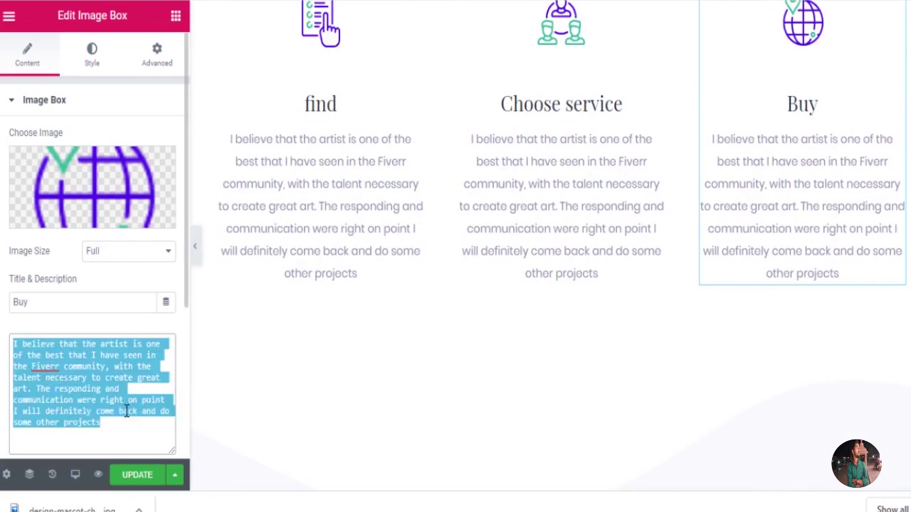
type("Find ")
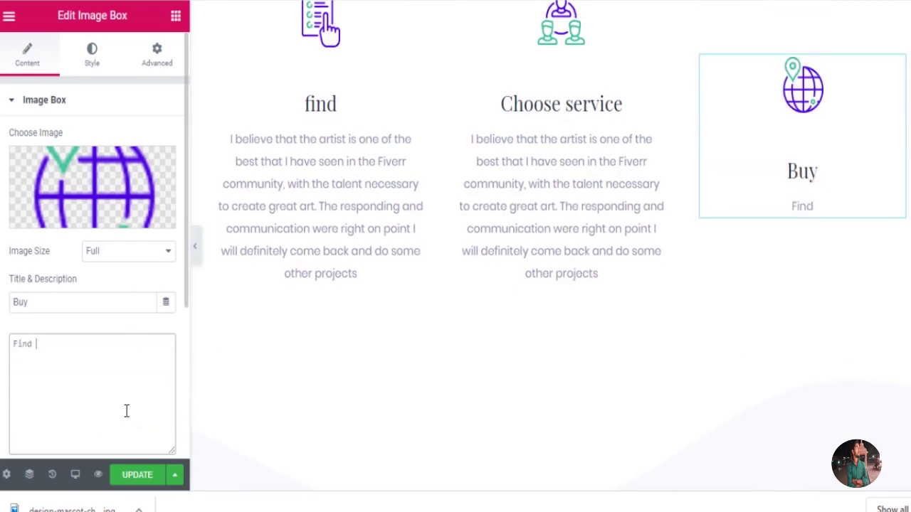
type("your Servi")
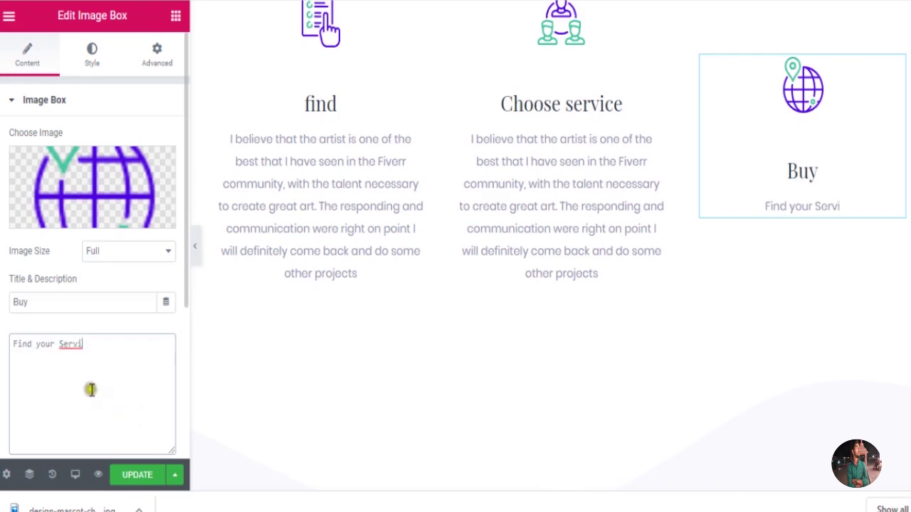
type("ce")
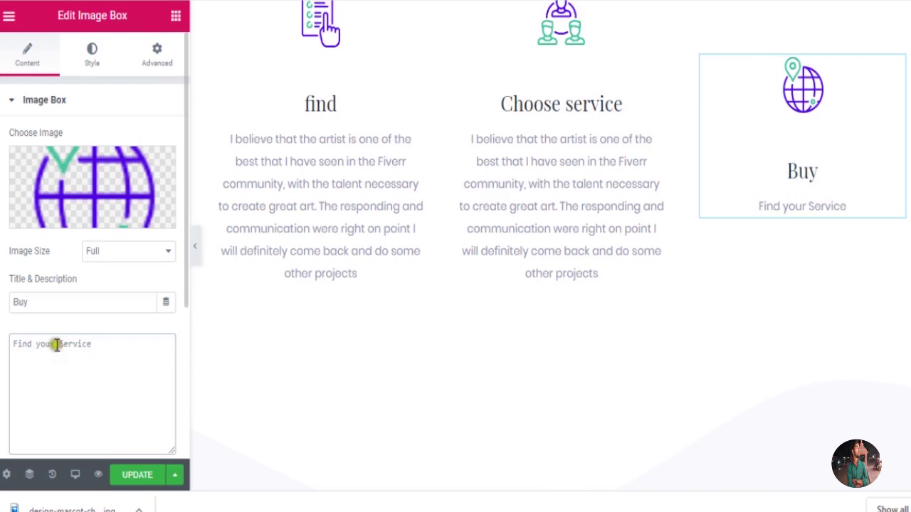
key("Left")
key("BackSpace")
key("BackSpace")
key("BackSpace")
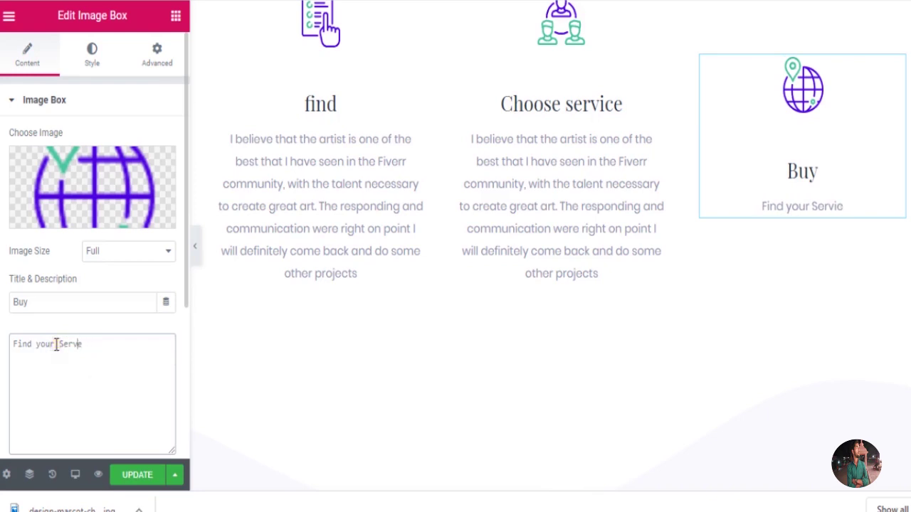
type("vic")
left_click(56, 343)
key("BackSpace")
key("BackSpace")
key("BackSpace")
key("BackSpace")
left_click(92, 344)
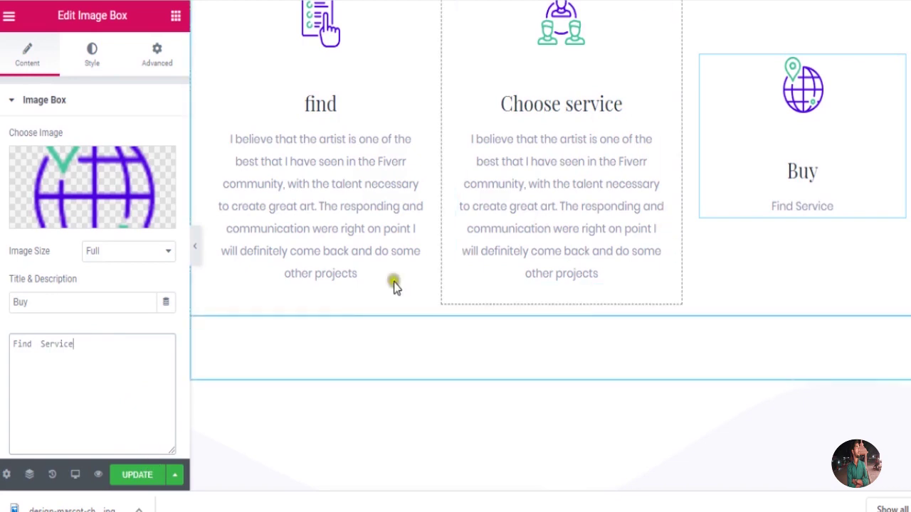
Change the word "Find" to "Buy" in the Buy image box's description so it reads "Buy Service".
left_click(34, 344)
key("BackSpace")
key("BackSpace")
key("BackSpace")
key("BackSpace")
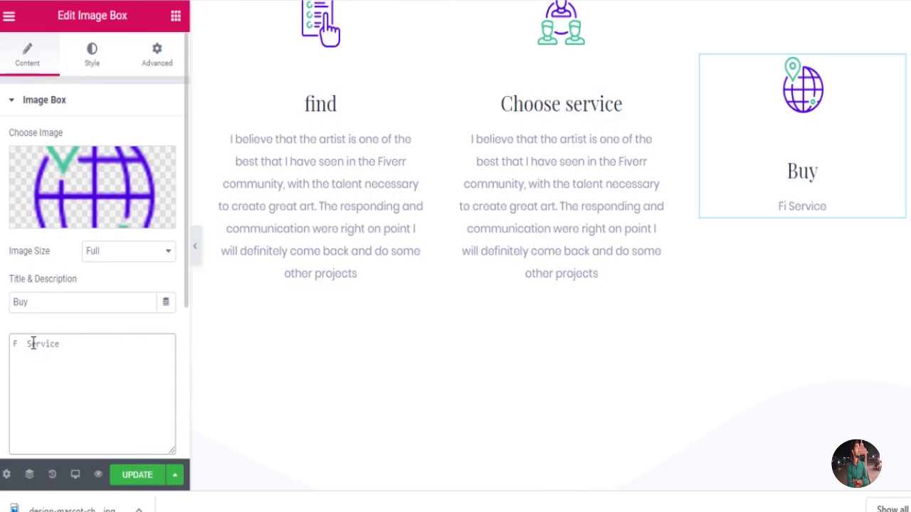
type("But")
key("BackSpace")
type("y")
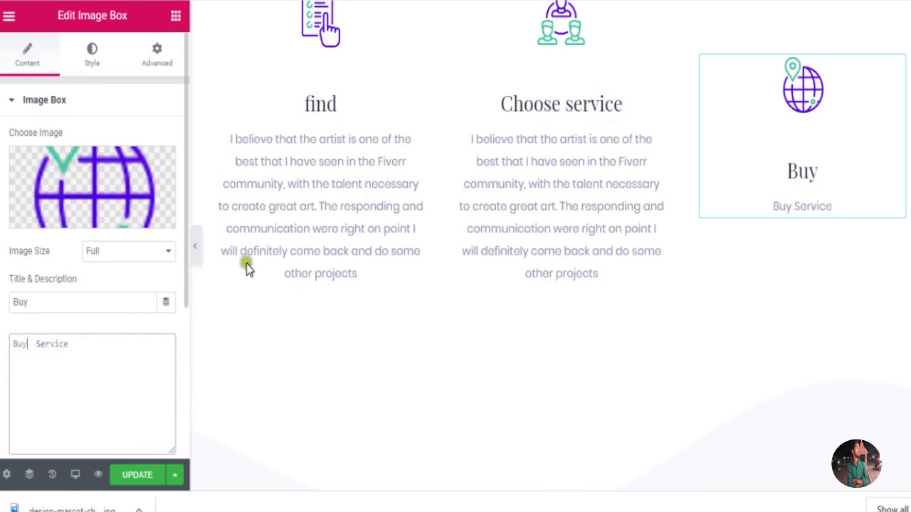
Replace the description of the find image box with "Find service".
left_click(362, 241)
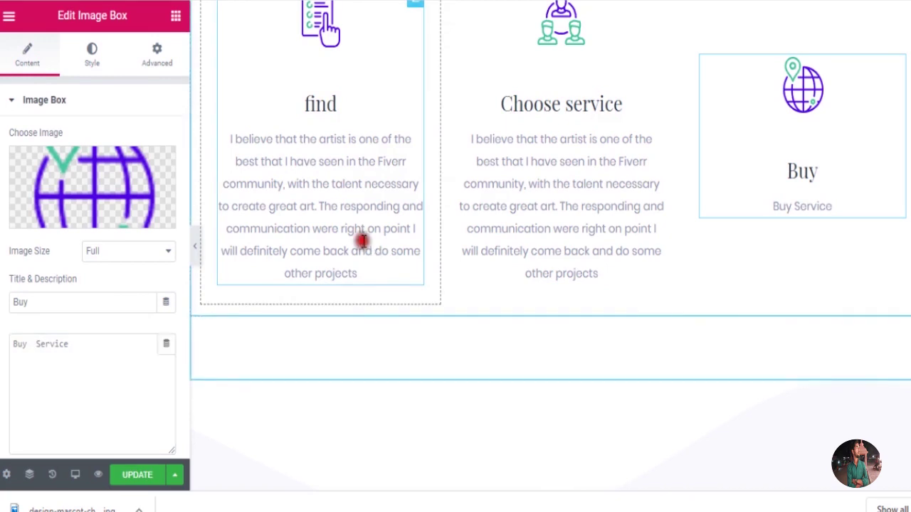
left_click(95, 357)
key("ctrl+a")
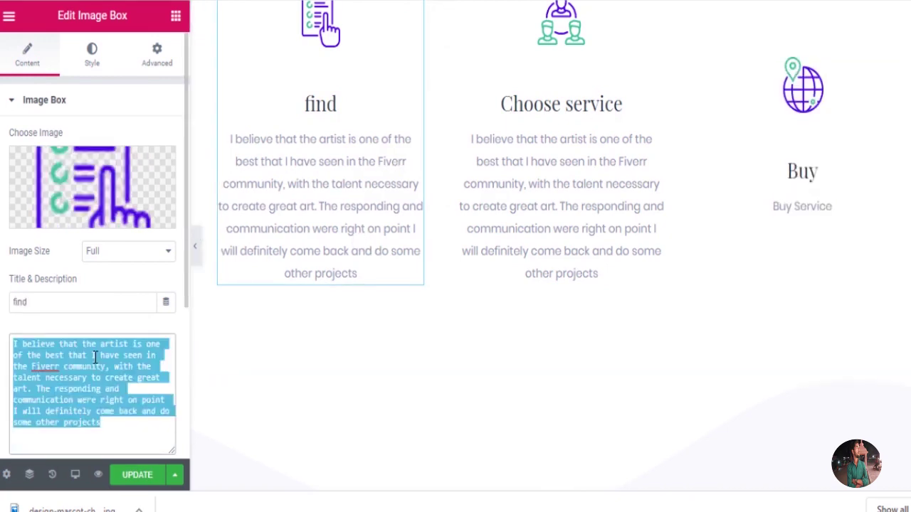
type("Find")
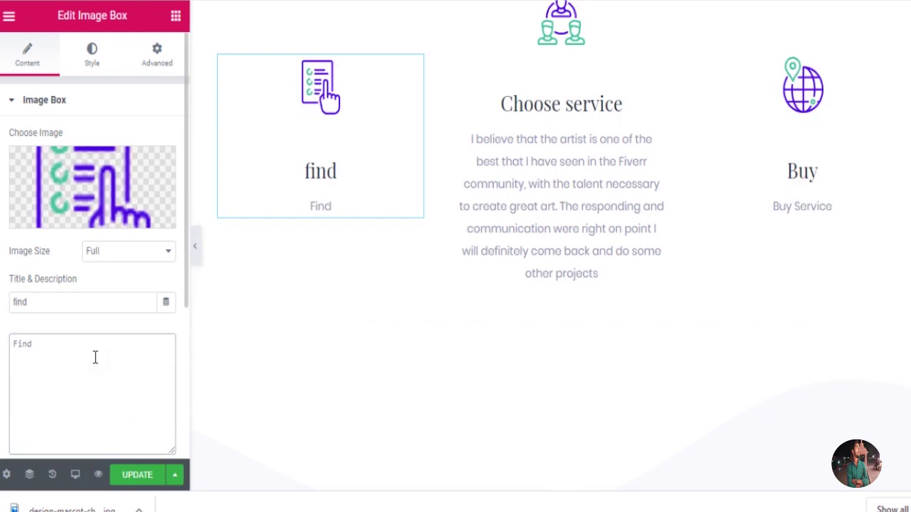
type(" service")
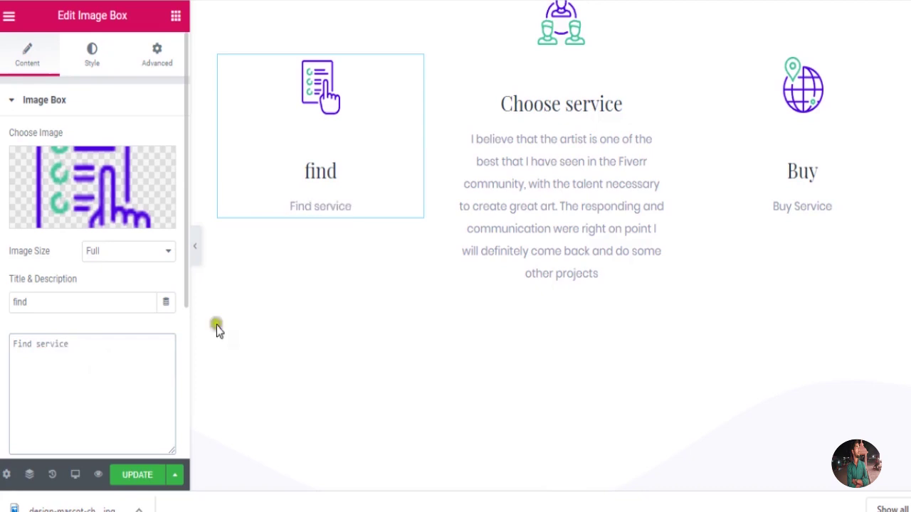
Replace the description of the Choose service image box with "choose most sell service".
left_click(606, 206)
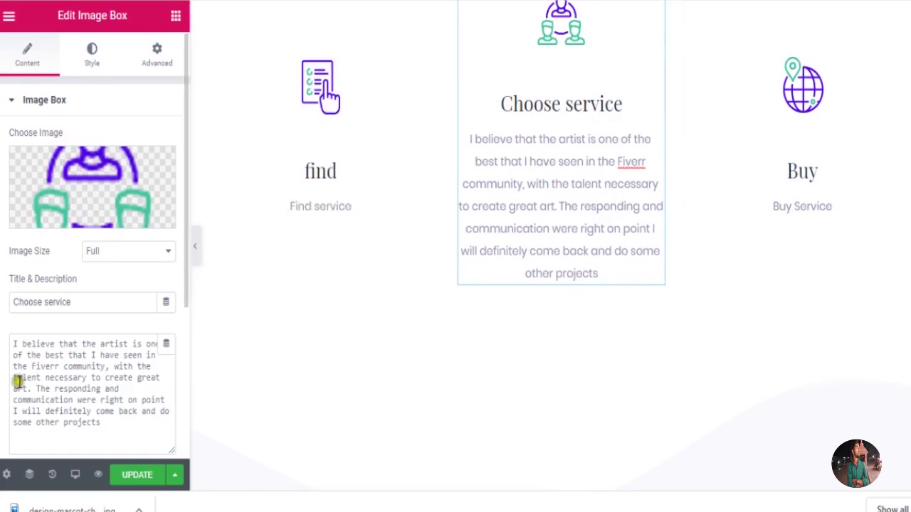
triple_click(125, 390)
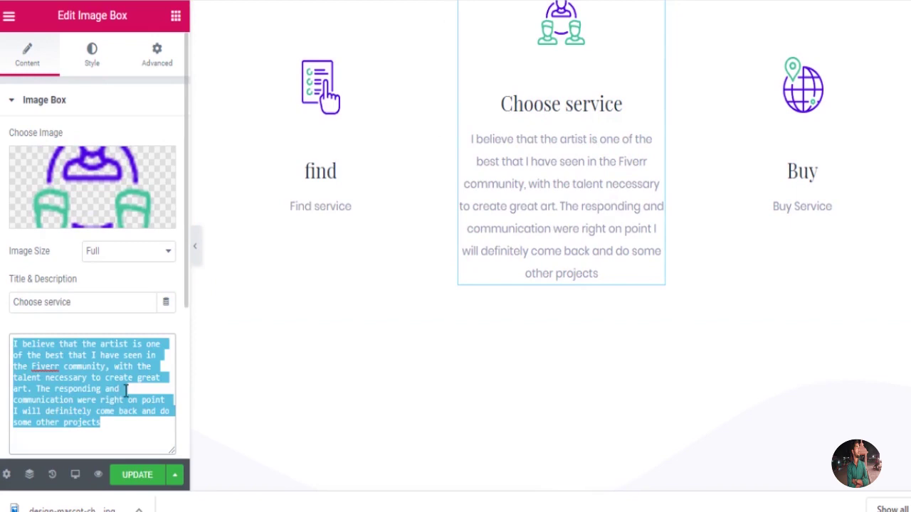
type("chhose")
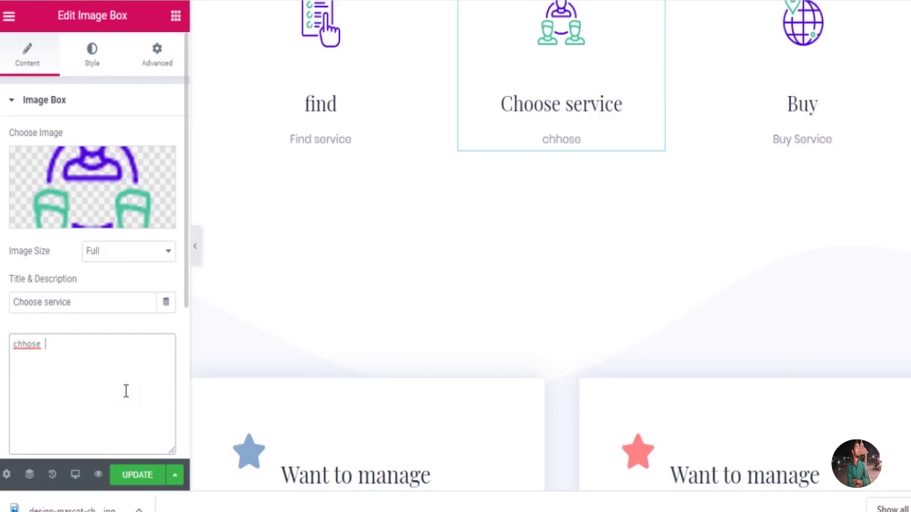
type(" most ")
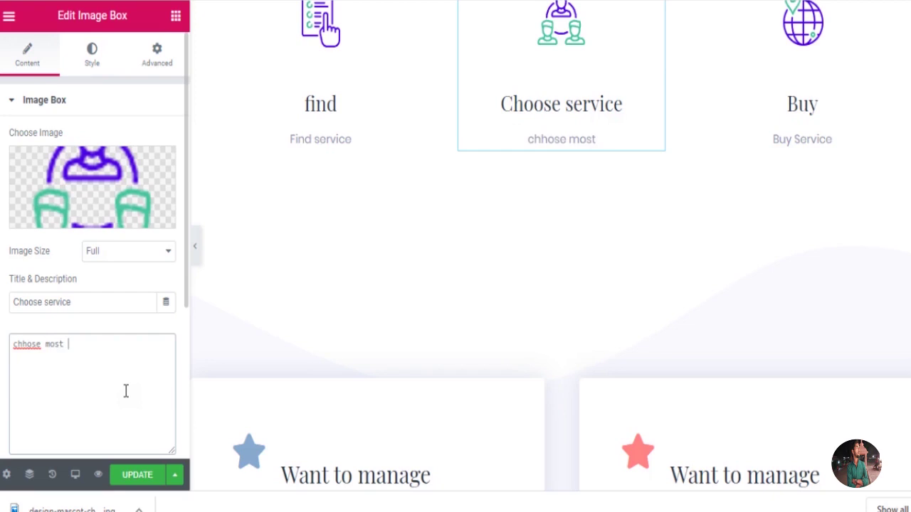
type("sell service")
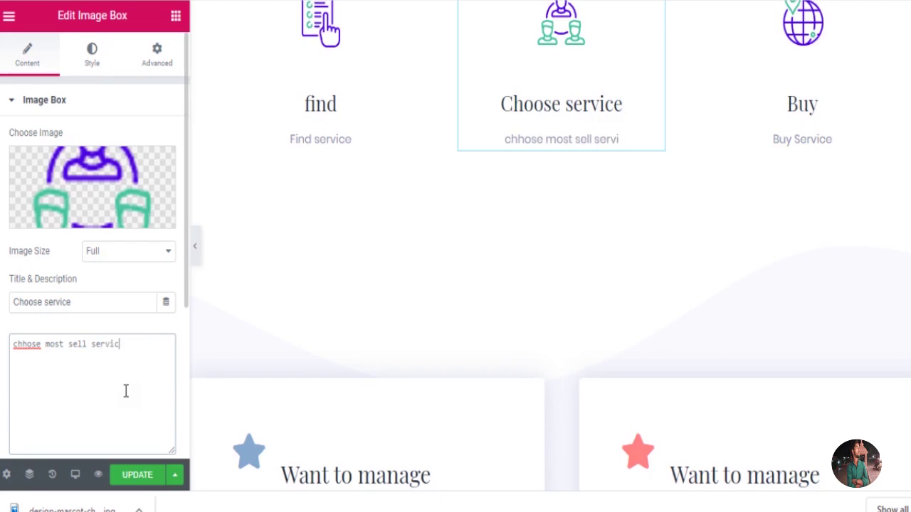
left_click(25, 347)
key("BackSpace")
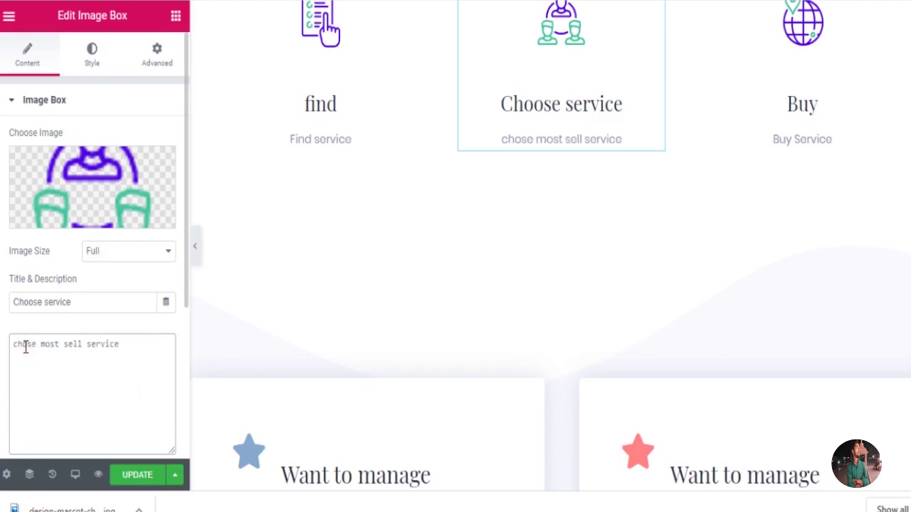
type("o")
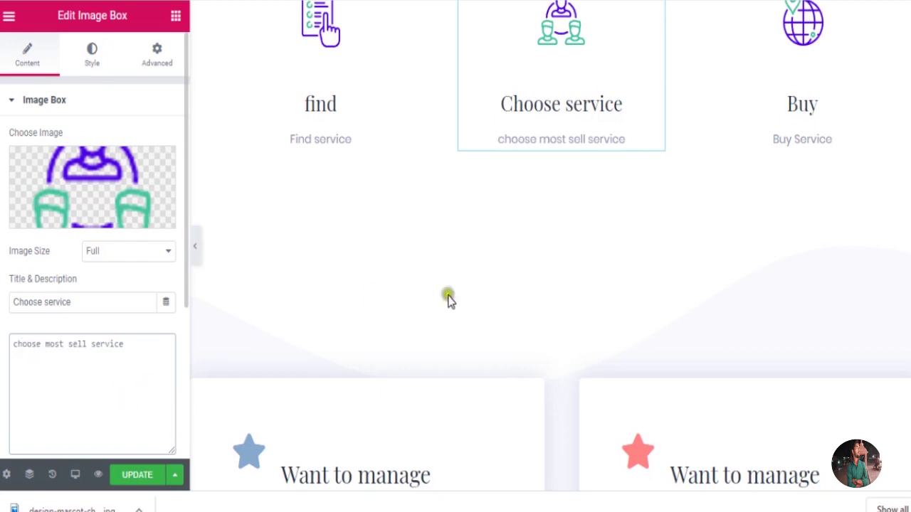
Review the three How It Works image boxes and check the media library for the find box's image.
left_click(345, 142)
left_click(577, 141)
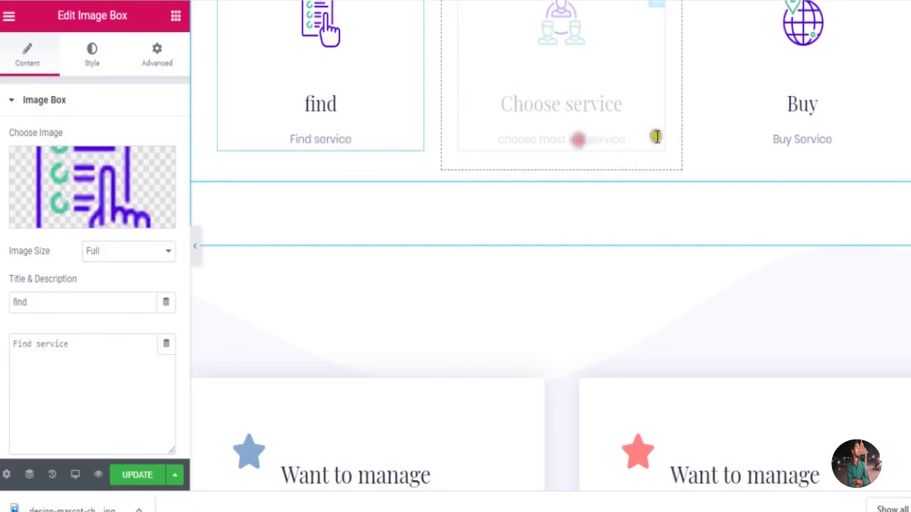
left_click(783, 139)
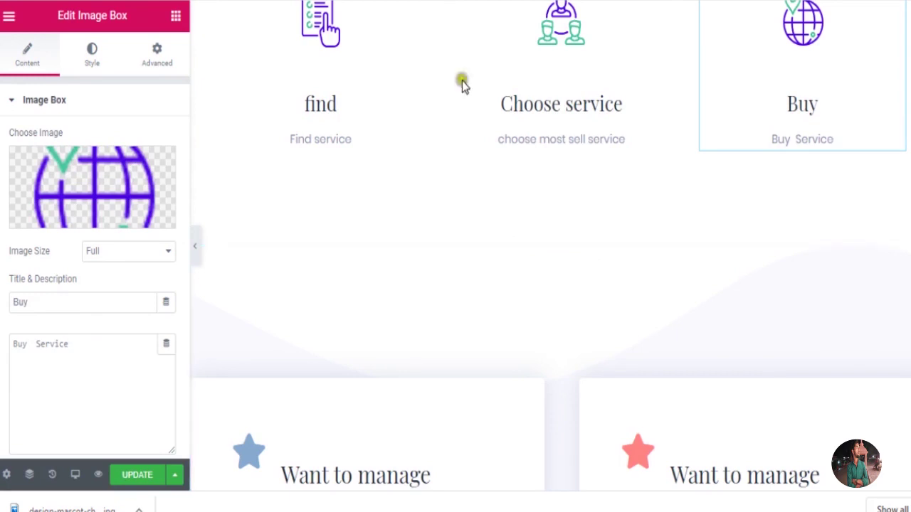
left_click(318, 28)
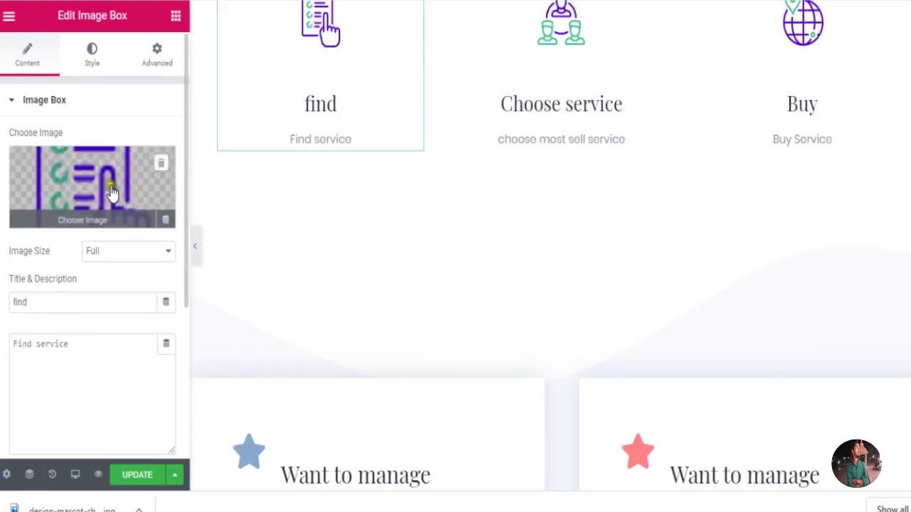
left_click(114, 196)
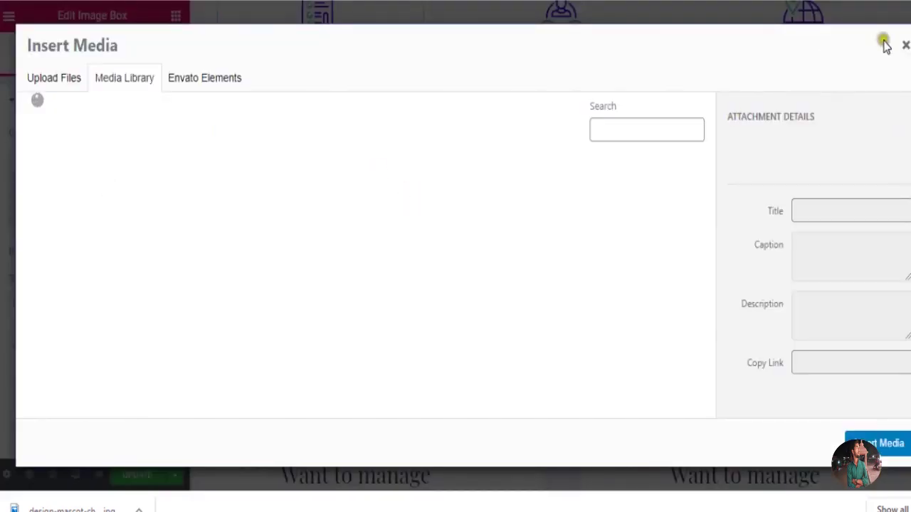
left_click(905, 44)
Examine the Company Projects and Freelance Project cards and the testimonial section further down the page.
scroll(612, 282, "down", 5)
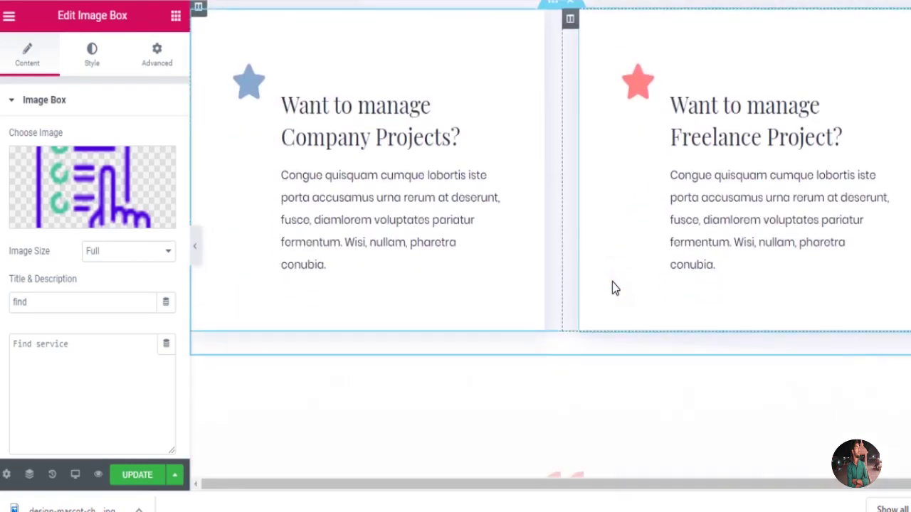
scroll(471, 270, "down", 3)
scroll(472, 274, "down", 4)
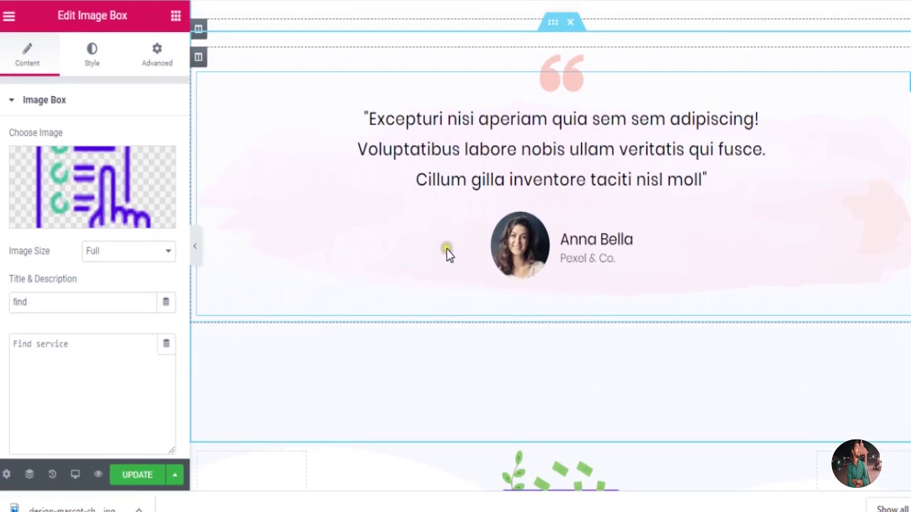
scroll(448, 257, "up", 10)
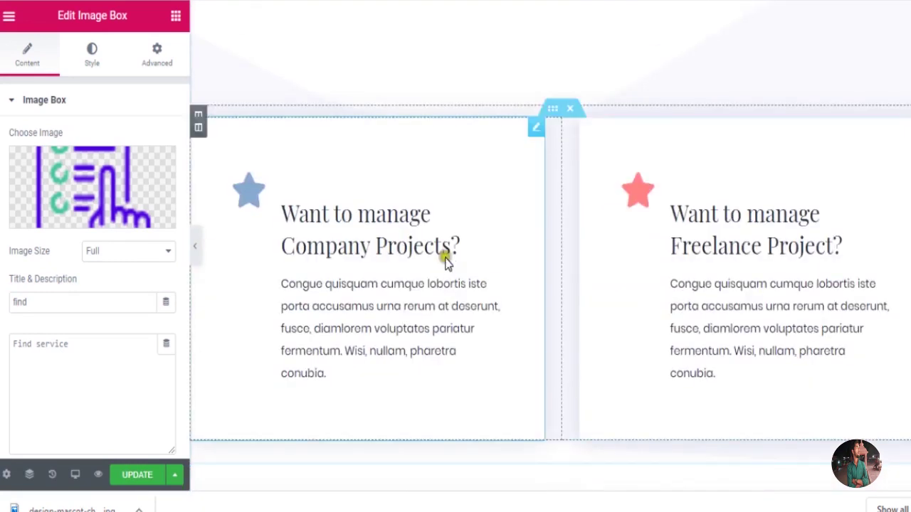
scroll(403, 330, "down", 1)
scroll(405, 331, "down", 1)
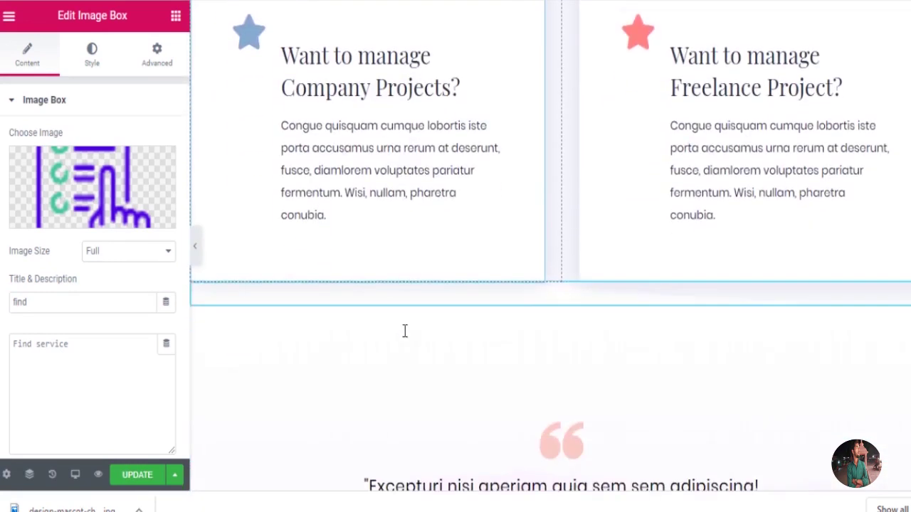
Delete the Frequently Asked Questions column beside the Plan column in the Pricing section.
scroll(404, 331, "down", 2)
scroll(404, 332, "down", 7)
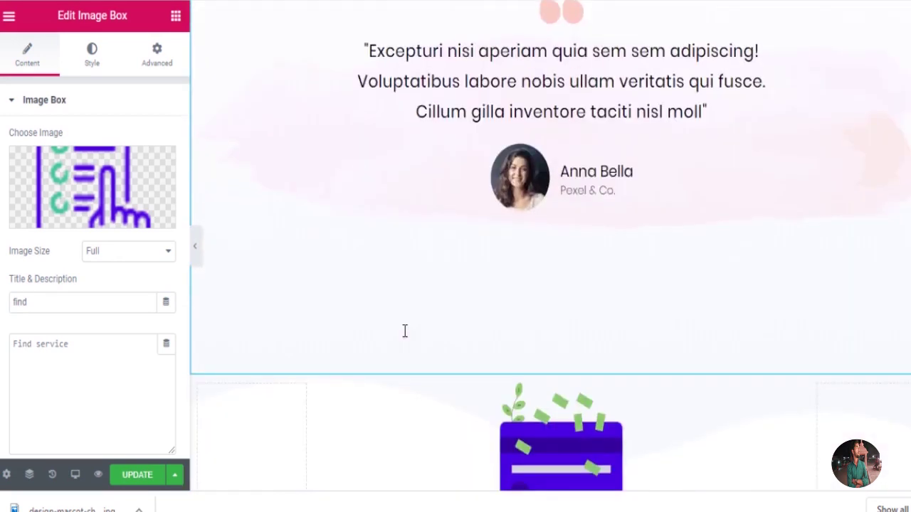
scroll(404, 338, "down", 1)
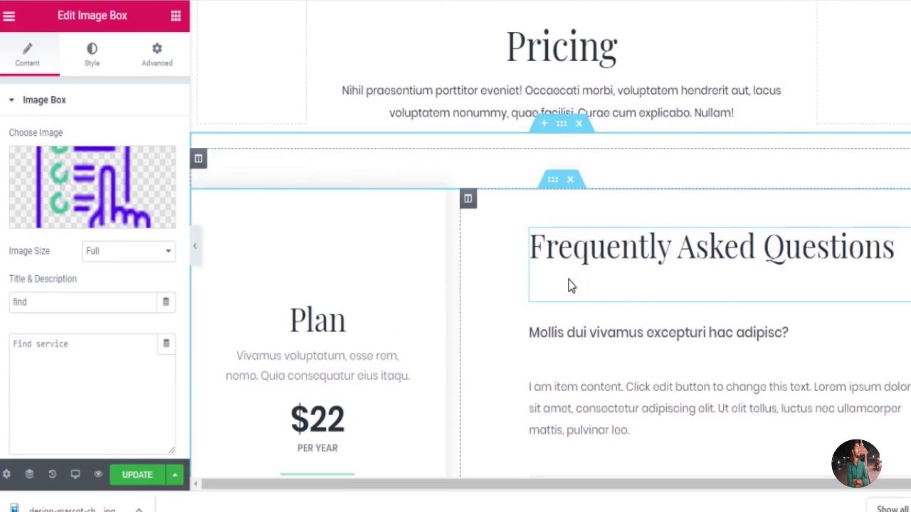
scroll(568, 285, "down", 2)
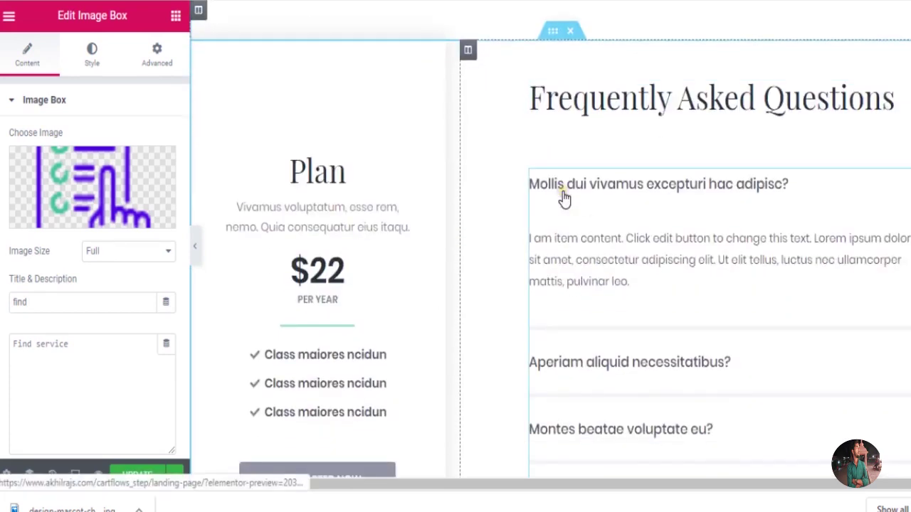
scroll(761, 82, "down", 1)
scroll(762, 82, "up", 2)
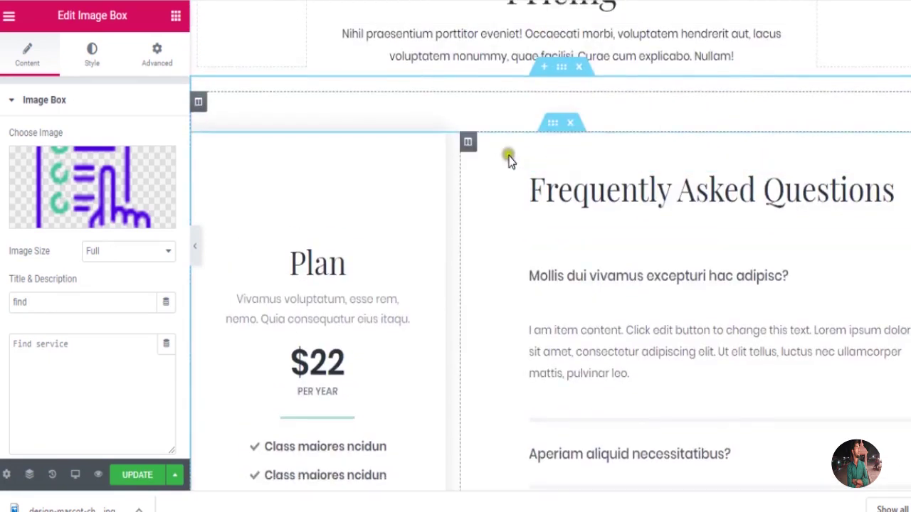
right_click(467, 145)
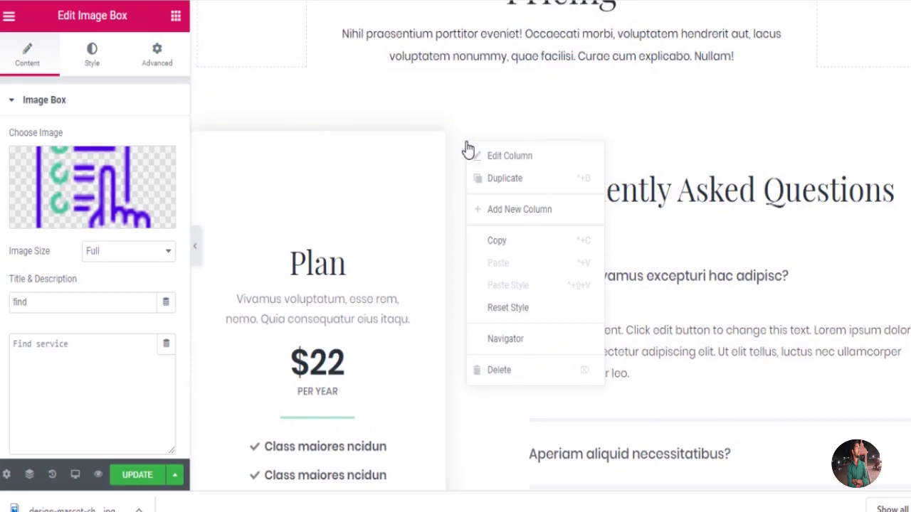
left_click(523, 369)
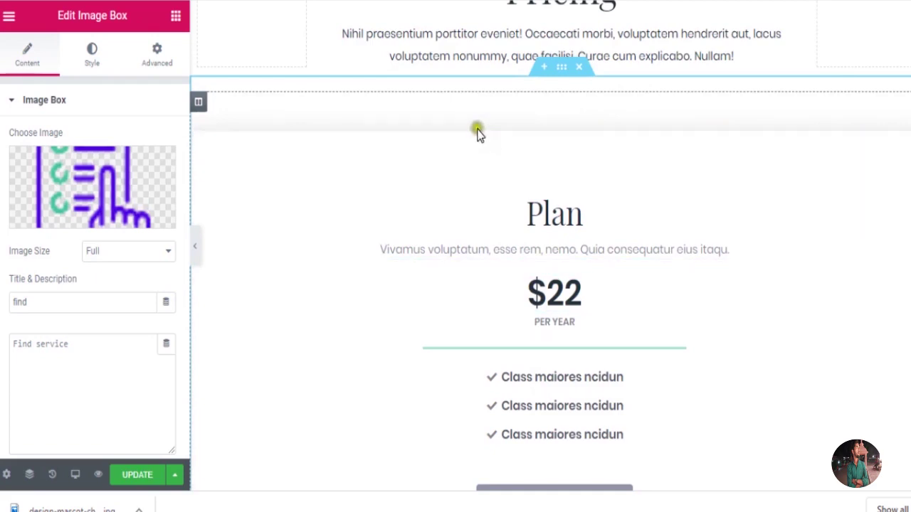
scroll(367, 343, "down", 3)
scroll(367, 344, "up", 2)
scroll(367, 344, "up", 3)
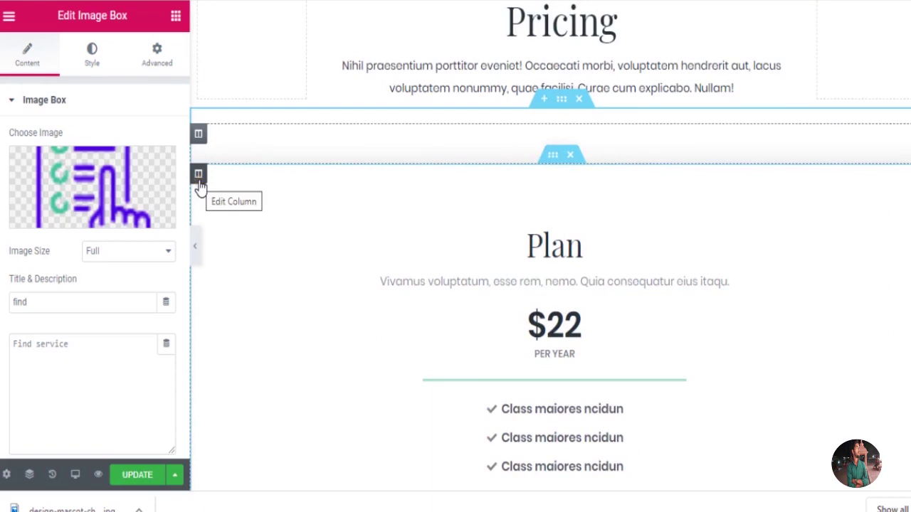
left_click(163, 67)
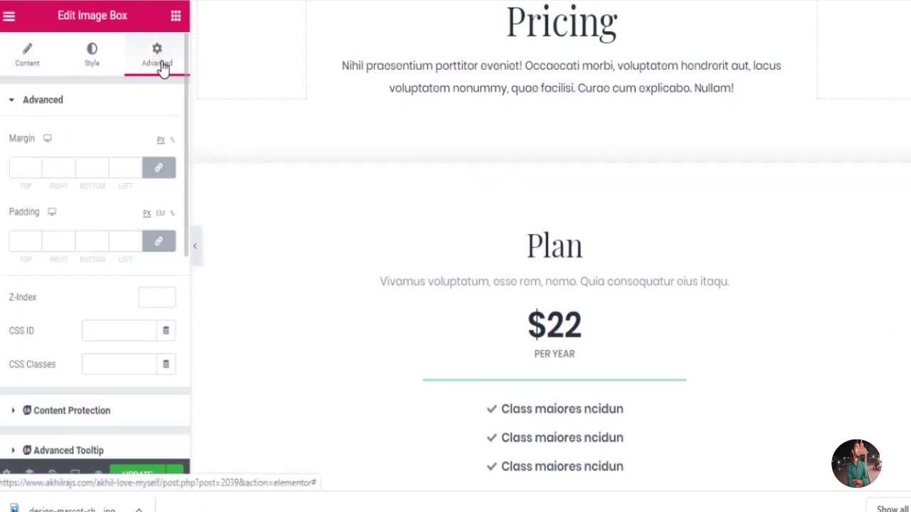
left_click(176, 21)
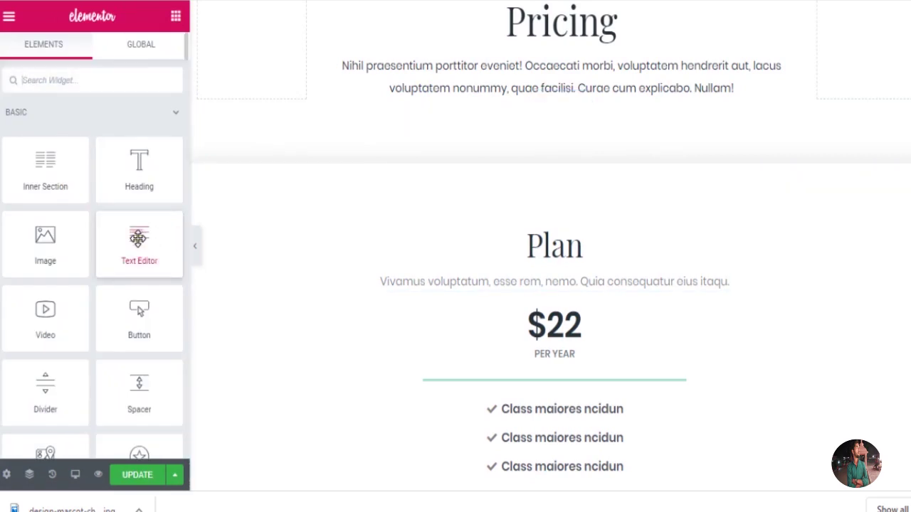
left_click(138, 239)
left_click_drag(138, 239, 315, 360)
left_click(315, 360)
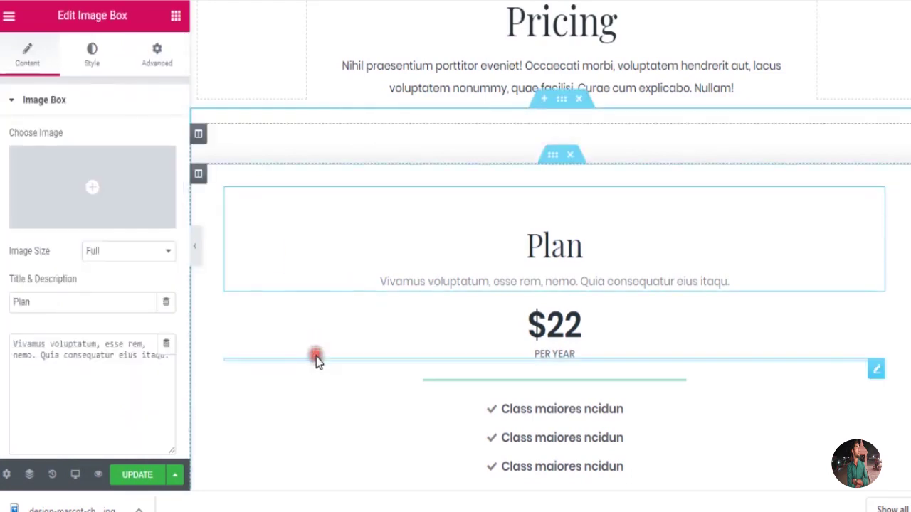
Duplicate the Plan column twice to get three pricing columns side by side.
right_click(204, 180)
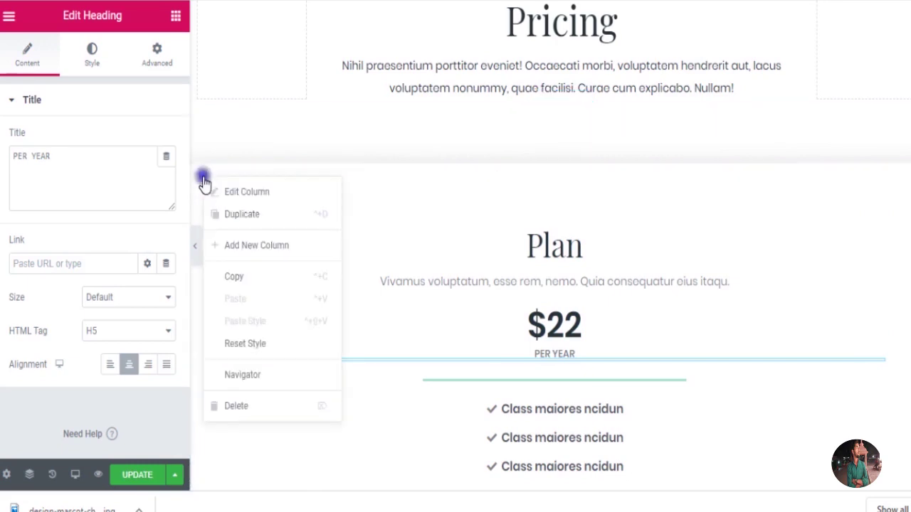
left_click(251, 220)
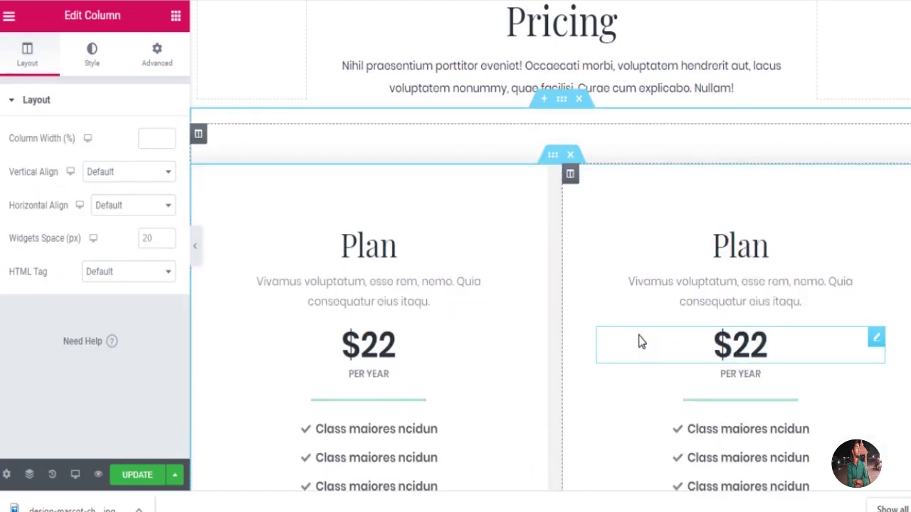
left_click(583, 201)
right_click(570, 175)
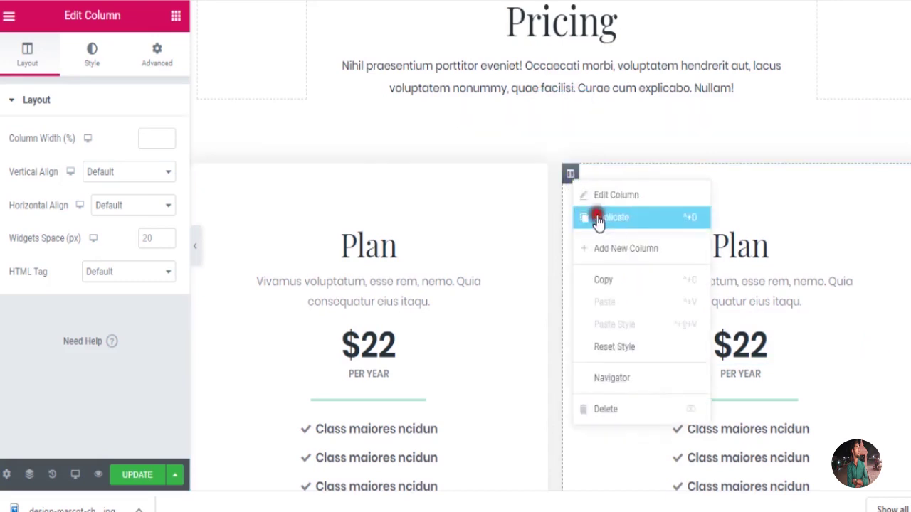
left_click(597, 222)
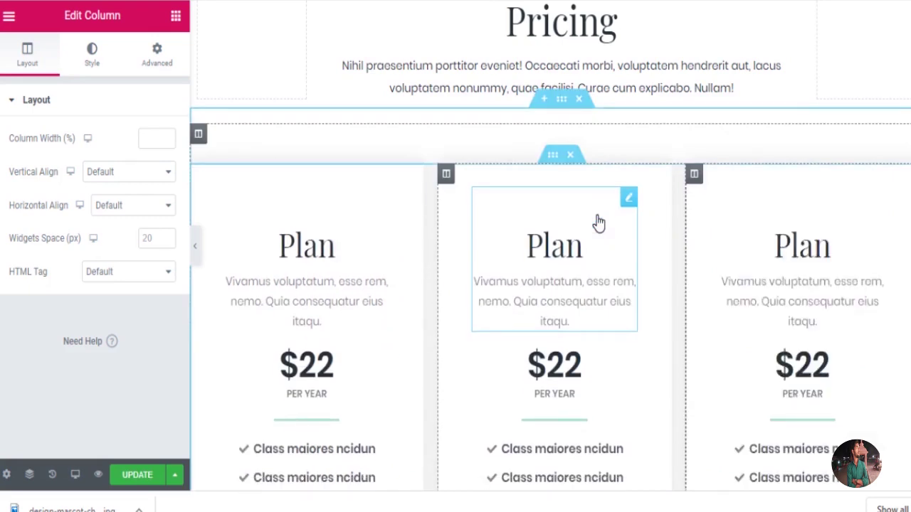
Examine the three Plan columns in the Pricing section, from their headings down to the Get Started Now buttons.
scroll(700, 349, "down", 5)
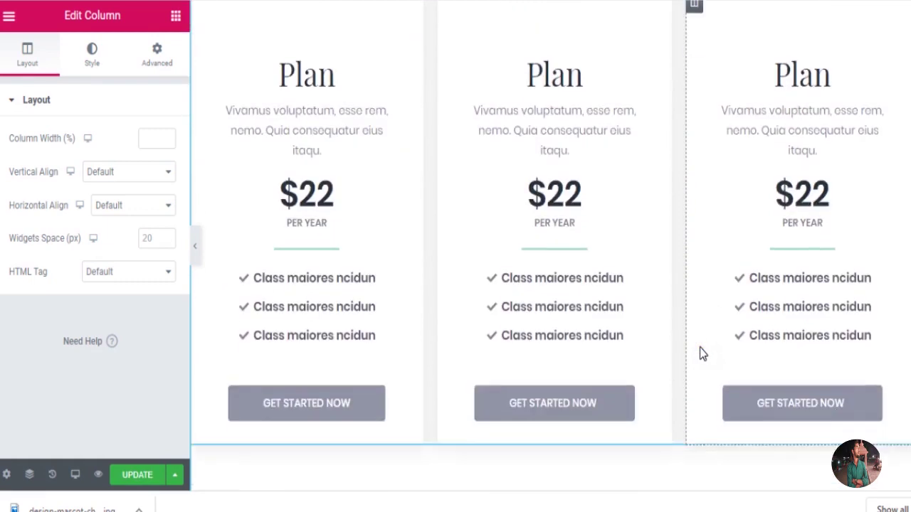
scroll(701, 349, "up", 4)
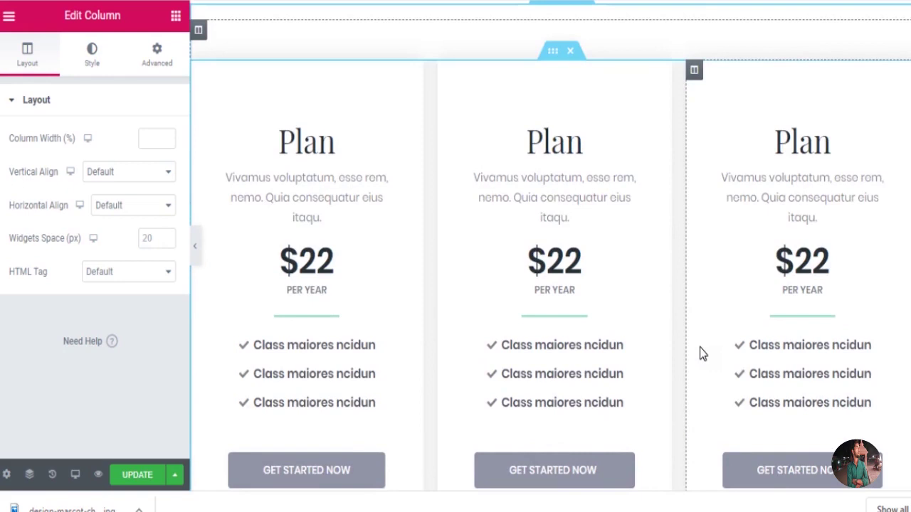
scroll(699, 348, "up", 2)
scroll(699, 349, "down", 4)
scroll(700, 347, "down", 3)
scroll(700, 347, "up", 4)
left_click(699, 348)
scroll(699, 348, "up", 4)
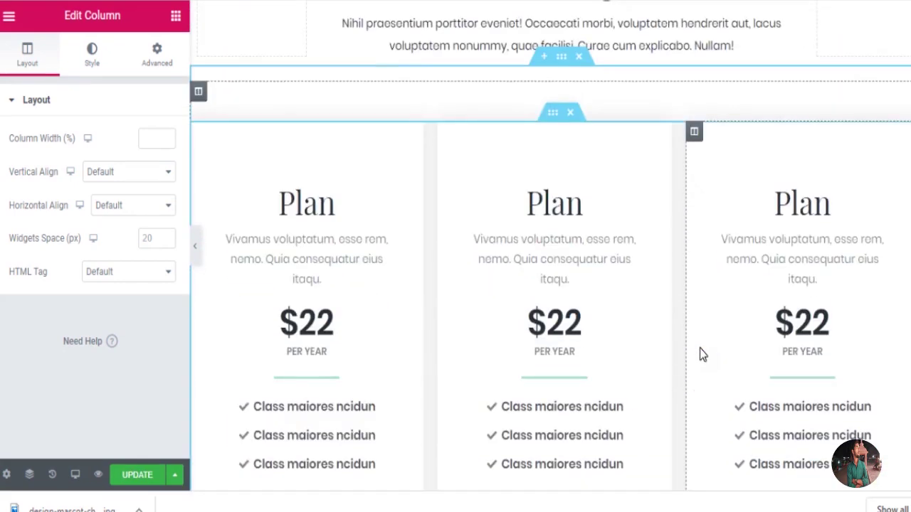
scroll(699, 348, "down", 3)
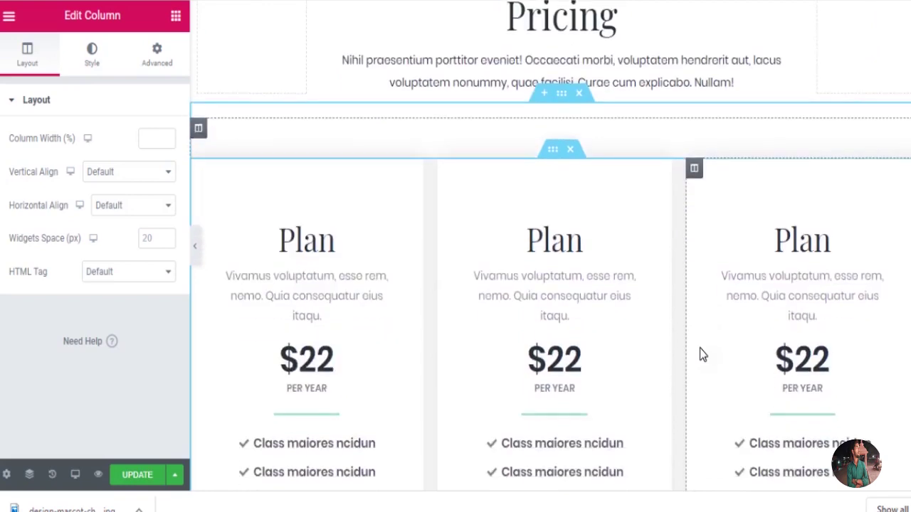
scroll(700, 348, "up", 1)
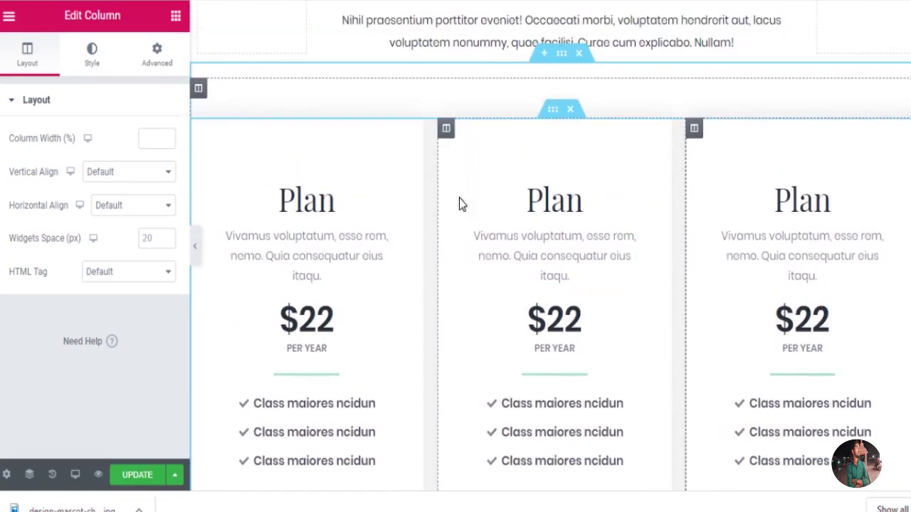
scroll(459, 198, "down", 1)
scroll(459, 204, "down", 2)
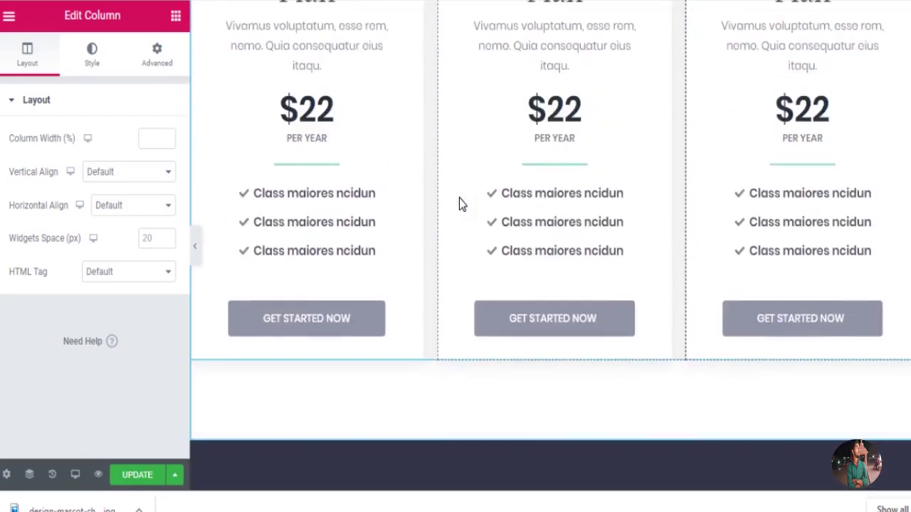
scroll(459, 205, "up", 2)
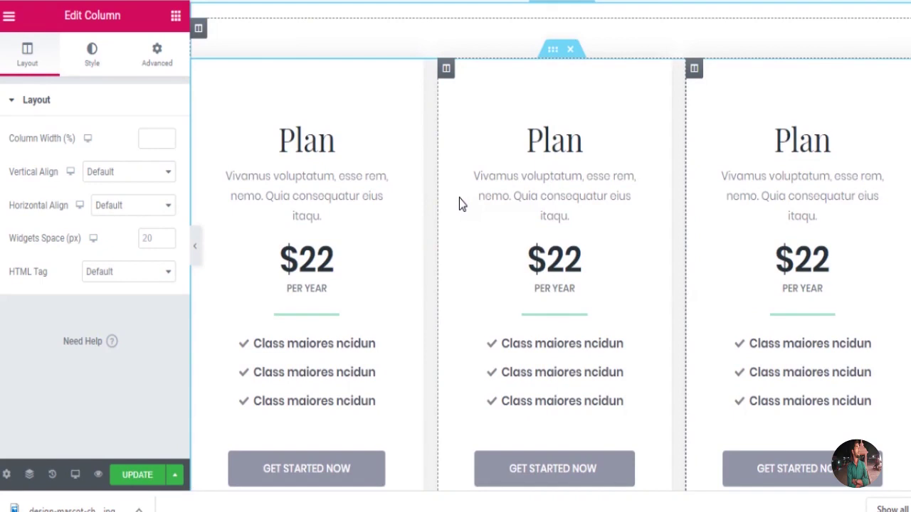
scroll(403, 201, "down", 3)
scroll(403, 205, "up", 4)
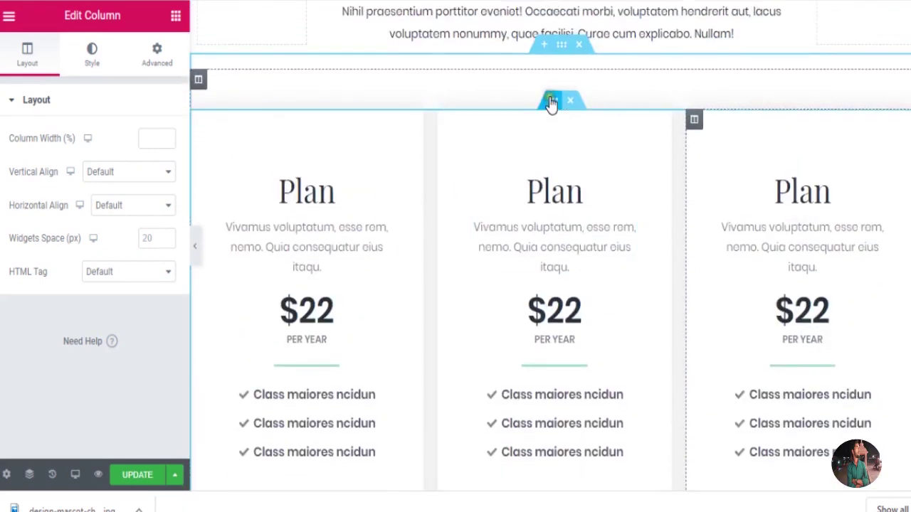
Insert an empty section with three equal columns between the Pricing introduction and the Plan columns.
left_click(545, 47)
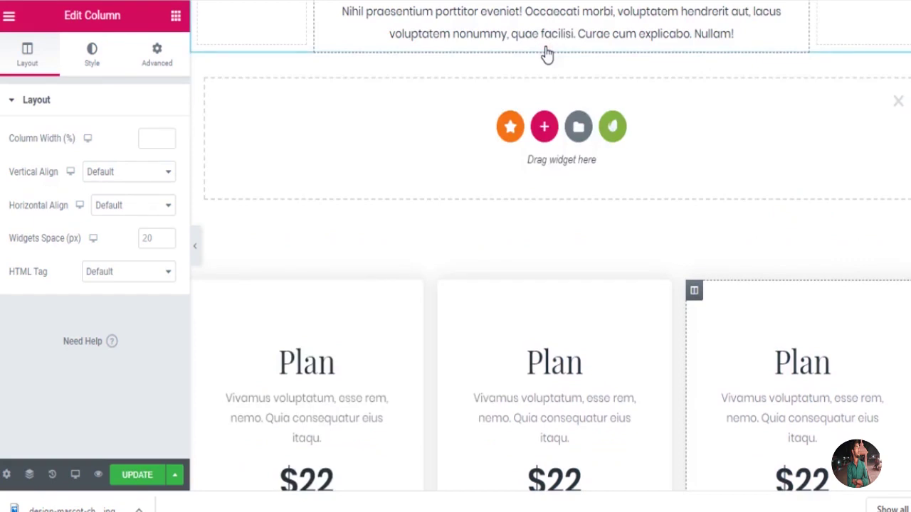
left_click(543, 128)
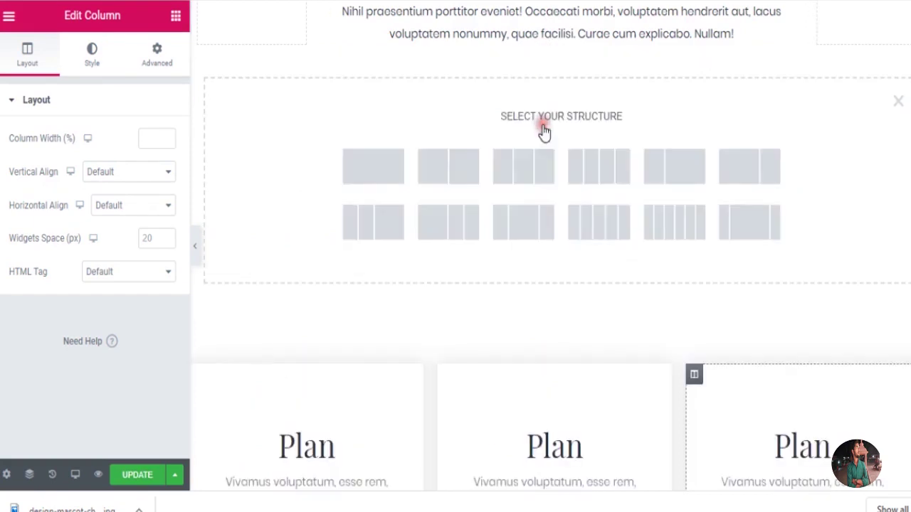
left_click(504, 175)
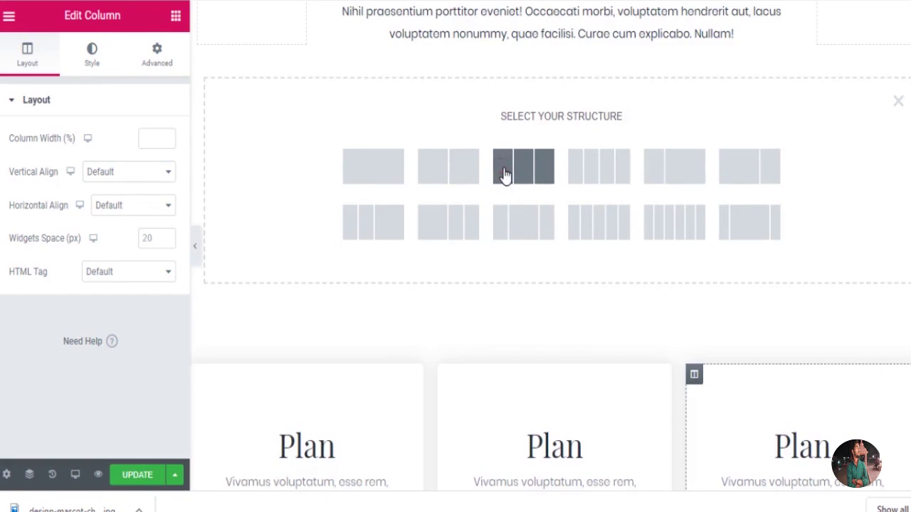
left_click(503, 175)
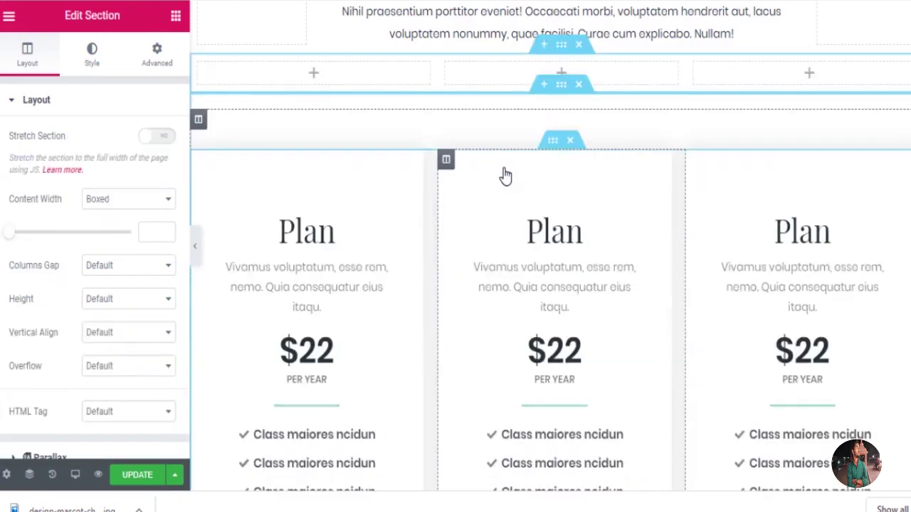
Try to place a Heading widget in the empty three-column section, and delete that section.
left_click(317, 76)
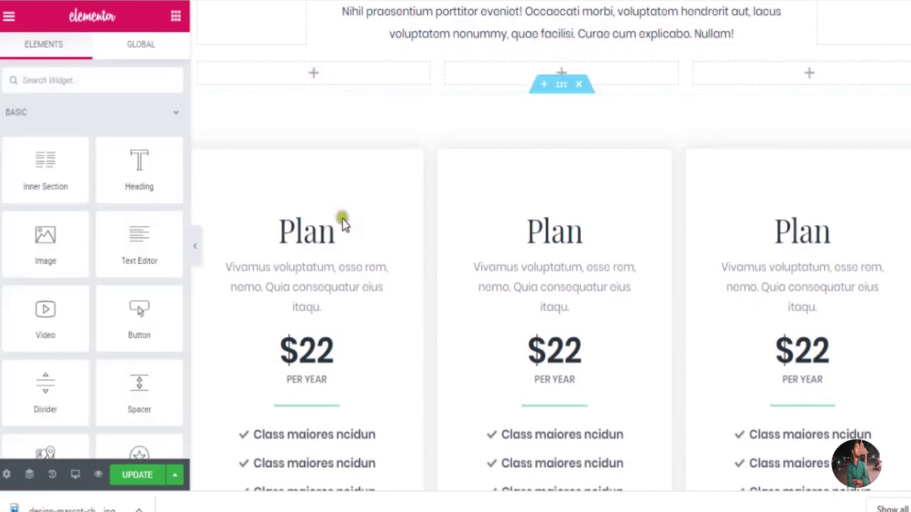
left_click(131, 163)
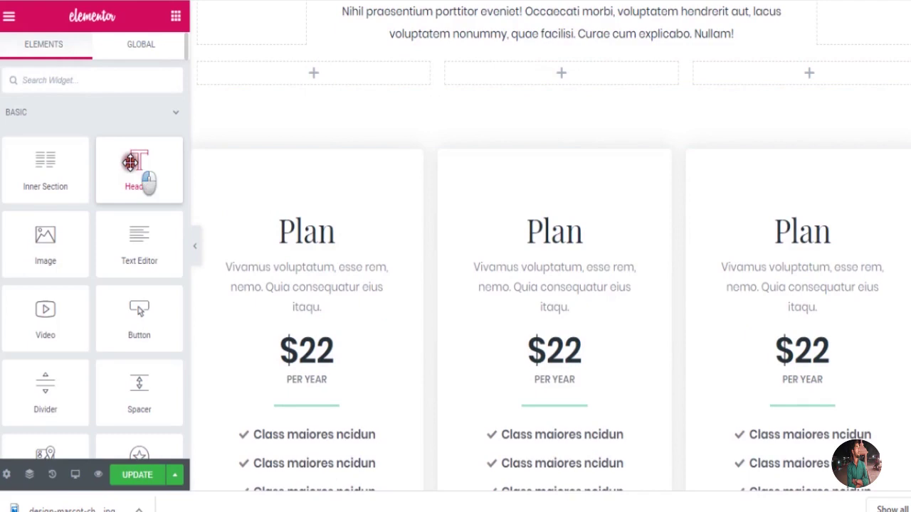
left_click_drag(134, 168, 316, 74)
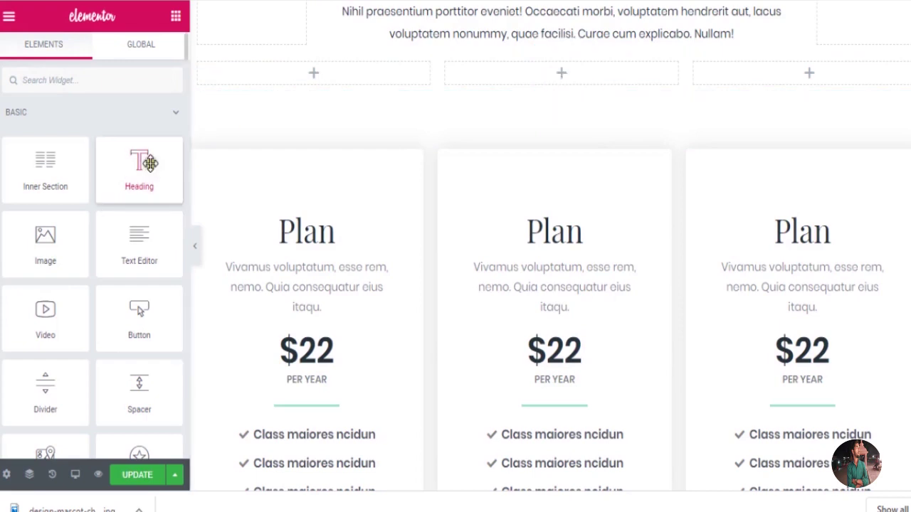
left_click_drag(150, 163, 94, 207)
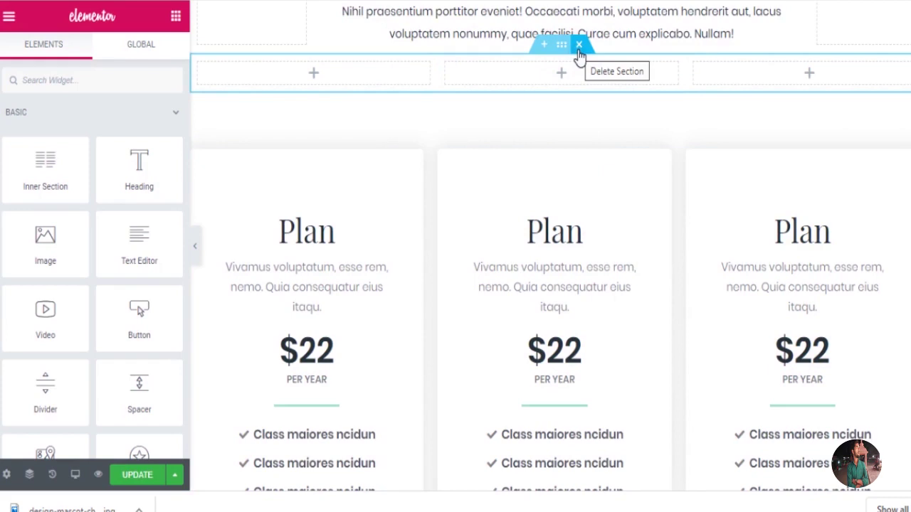
left_click(579, 46)
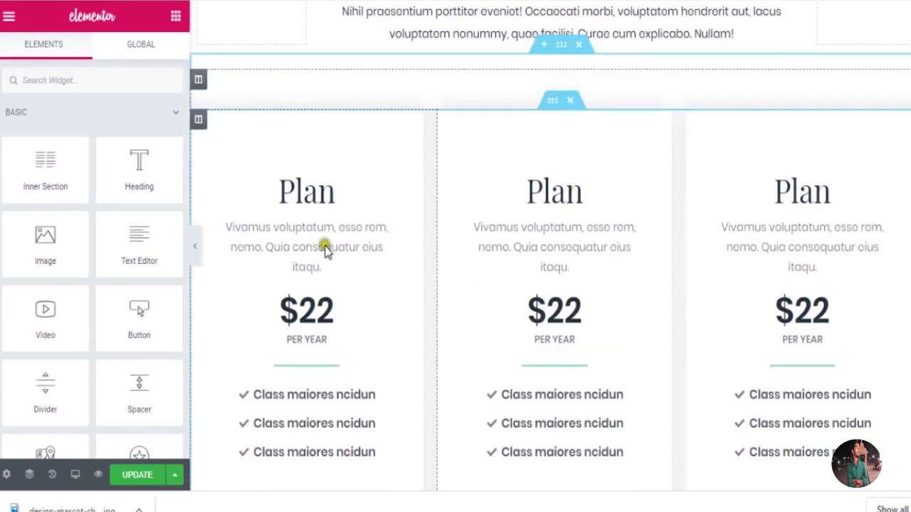
Switch to the Fiverr mascot logo gig and review the Basic, Standard and Premium plans in its Compare Packages table.
left_click(303, 197)
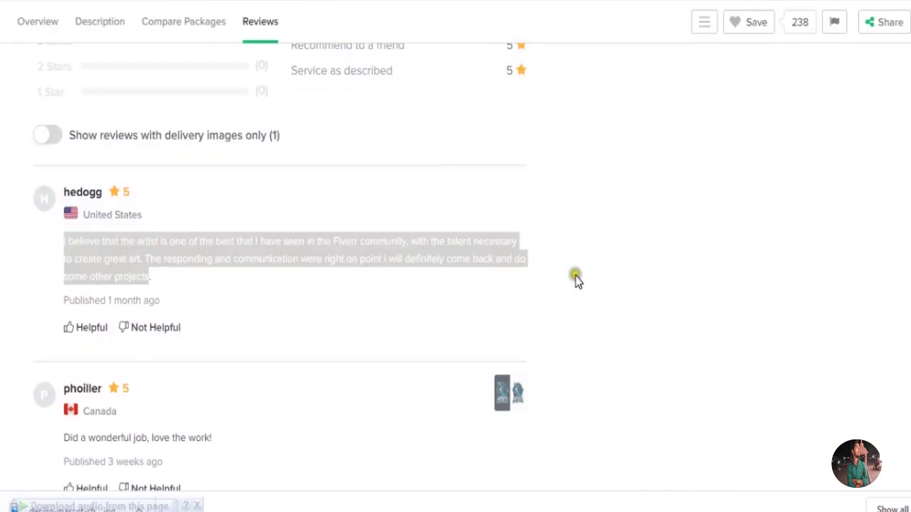
scroll(577, 282, "up", 3)
scroll(577, 282, "up", 10)
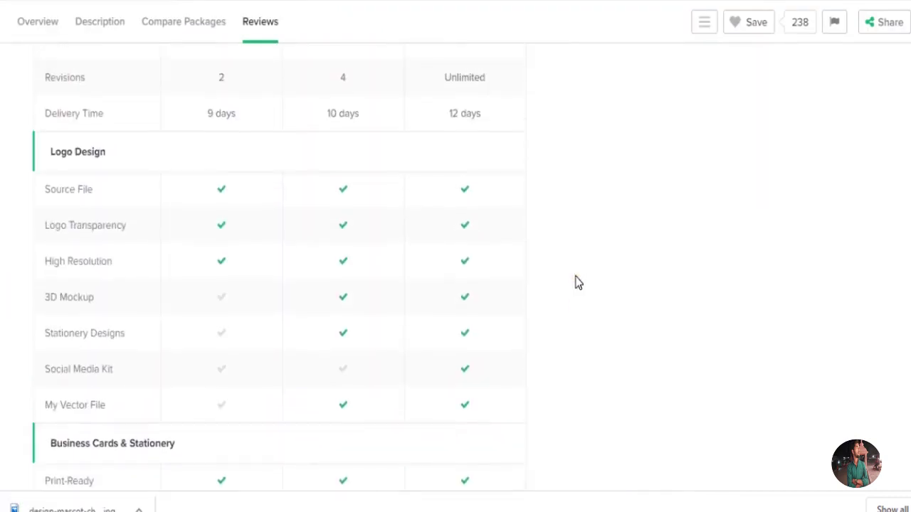
scroll(578, 282, "up", 8)
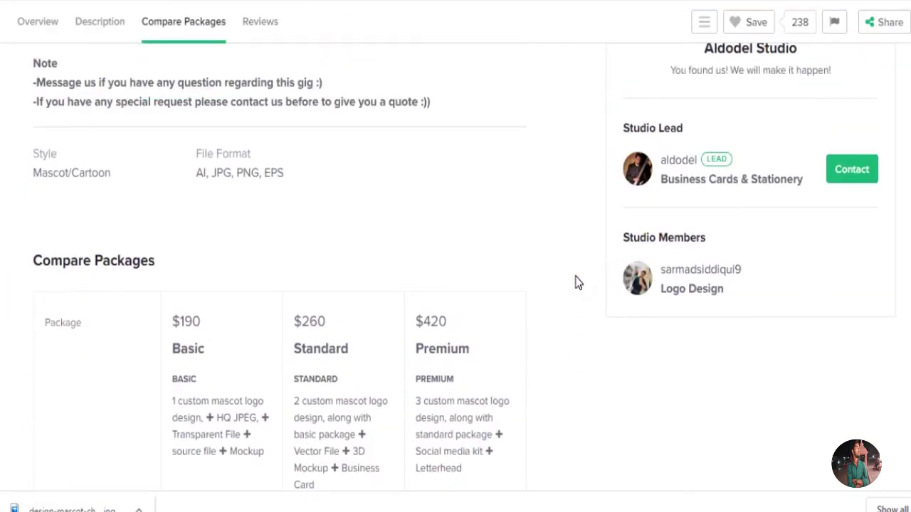
scroll(577, 283, "down", 3)
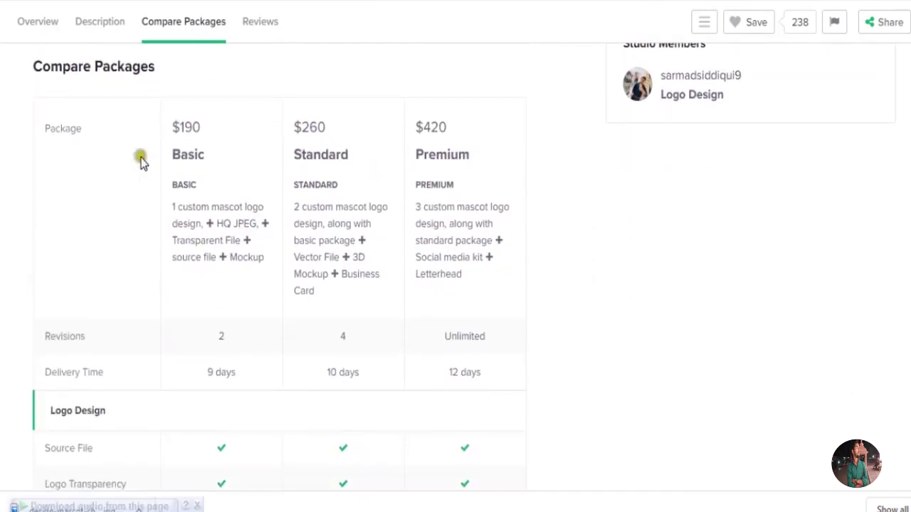
Try to replace the first plan's title with the package name Basic copied from the Fiverr comparison table, and undo it.
left_click(181, 153)
double_click(182, 153)
key("ctrl+c")
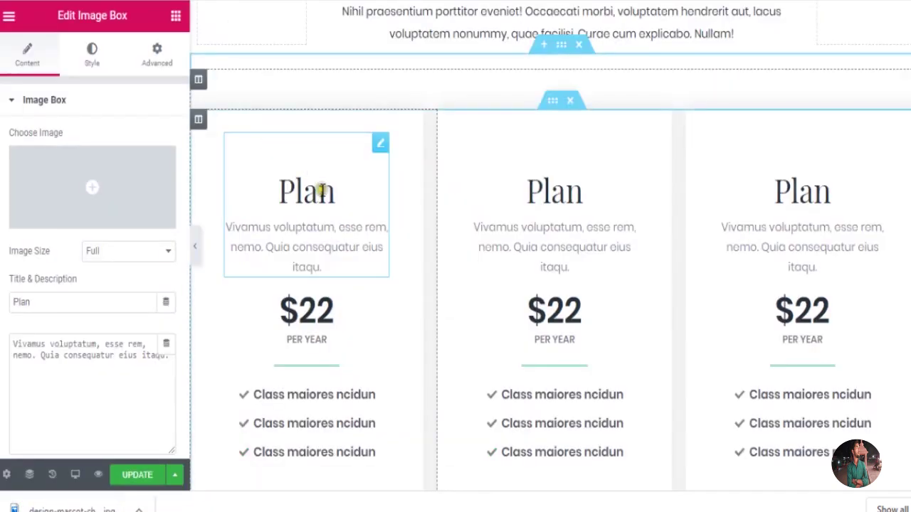
double_click(321, 189)
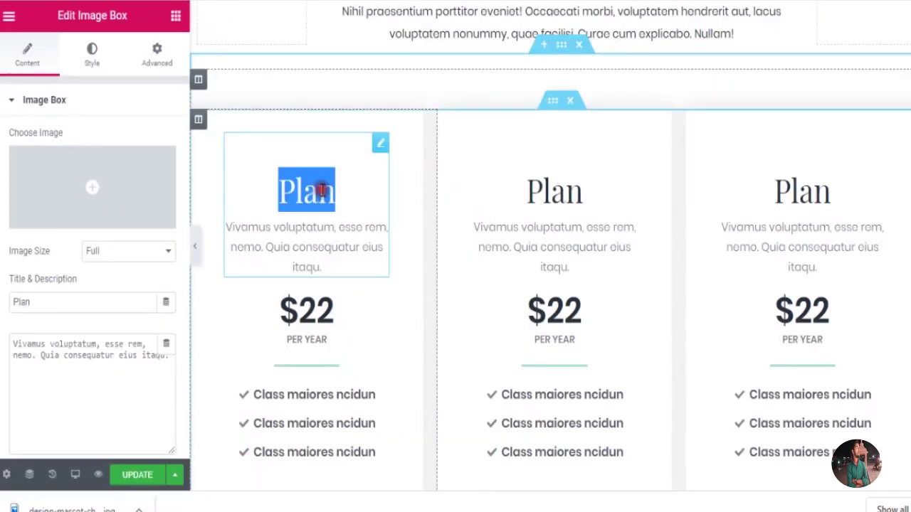
key("ctrl+v")
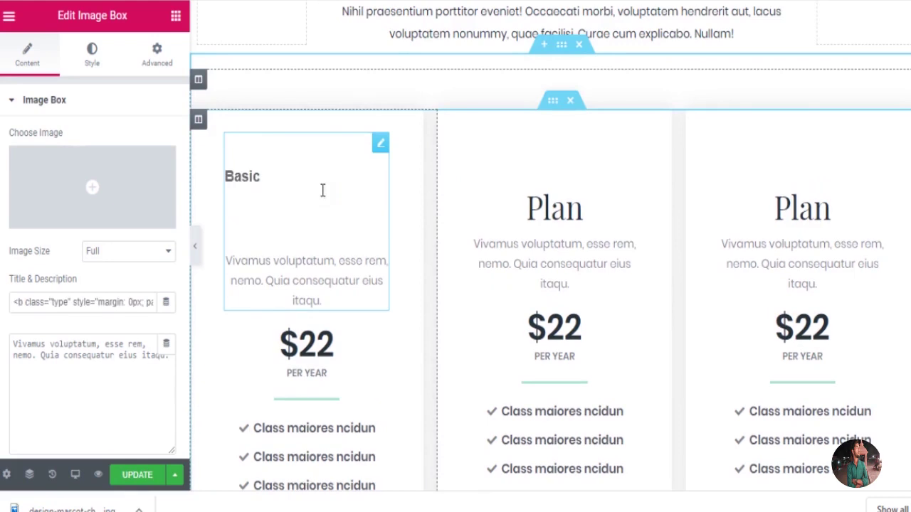
left_click(272, 188)
left_click(297, 205)
key("ctrl+z")
Retitle the first pricing plan "Basic".
type("B")
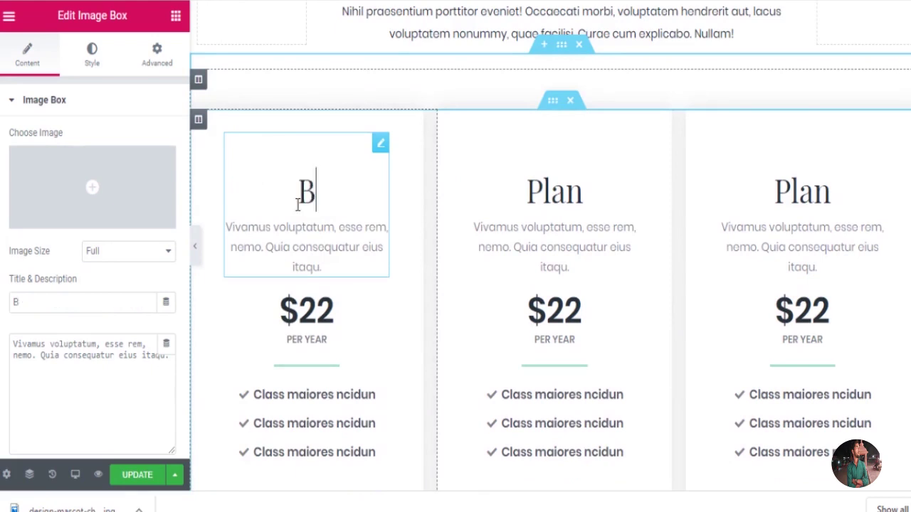
type("asci")
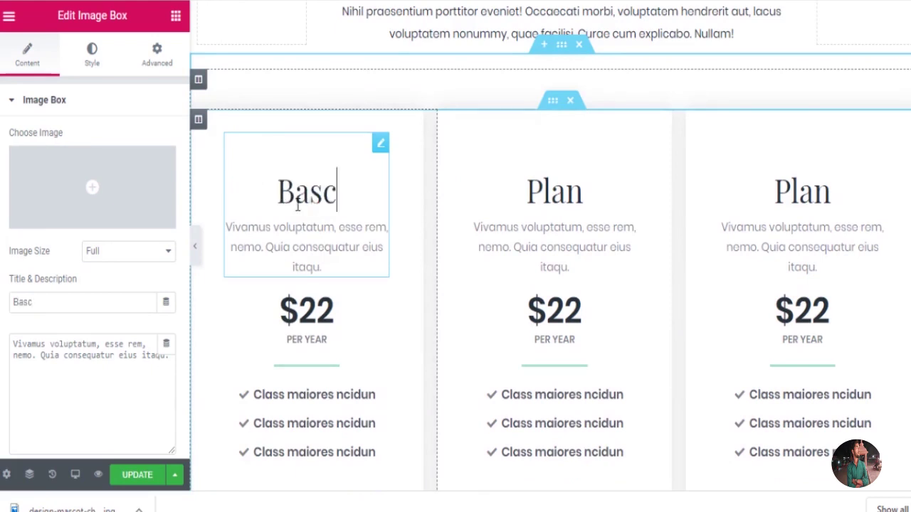
key("BackSpace")
key("BackSpace")
type("ix")
key("BackSpace")
type("c")
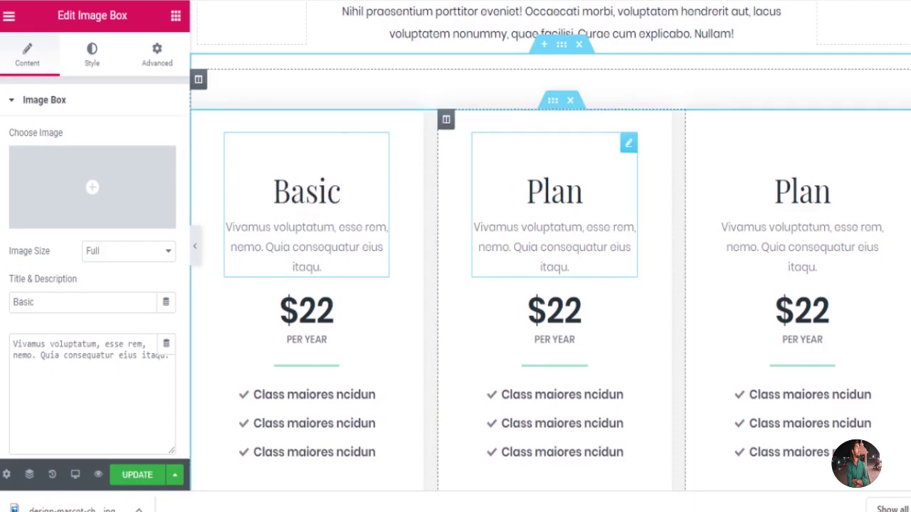
Copy the package name Standard from the Fiverr comparison table and paste it after the second plan's title.
left_click(538, 193)
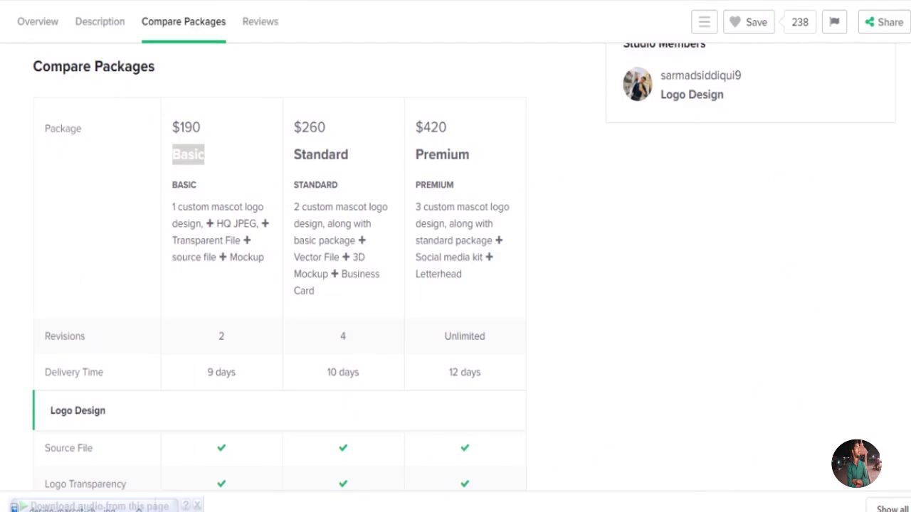
left_click(347, 151)
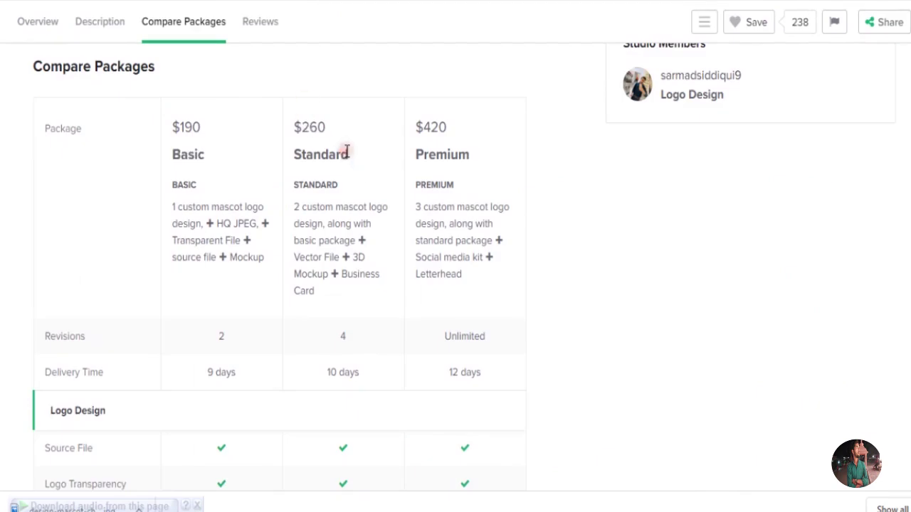
key("ctrl+a")
double_click(346, 153)
key("ctrl+c")
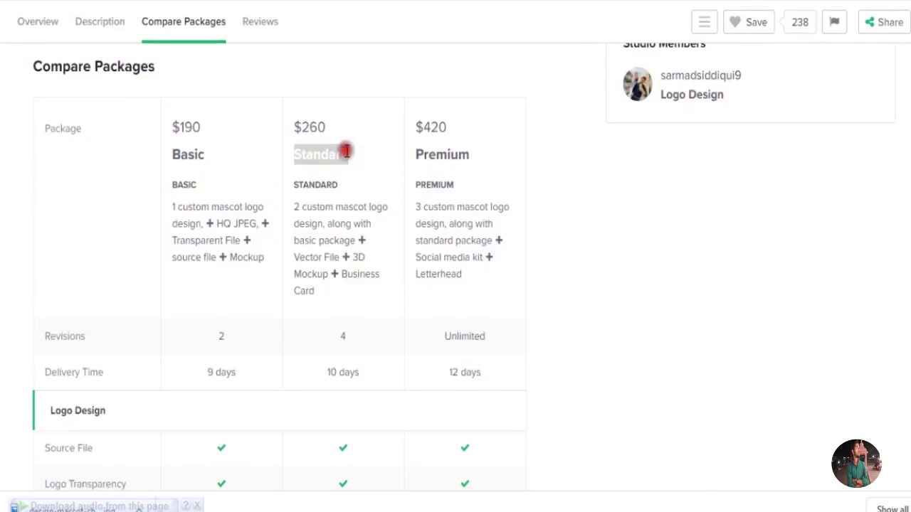
key("ctrl+Tab")
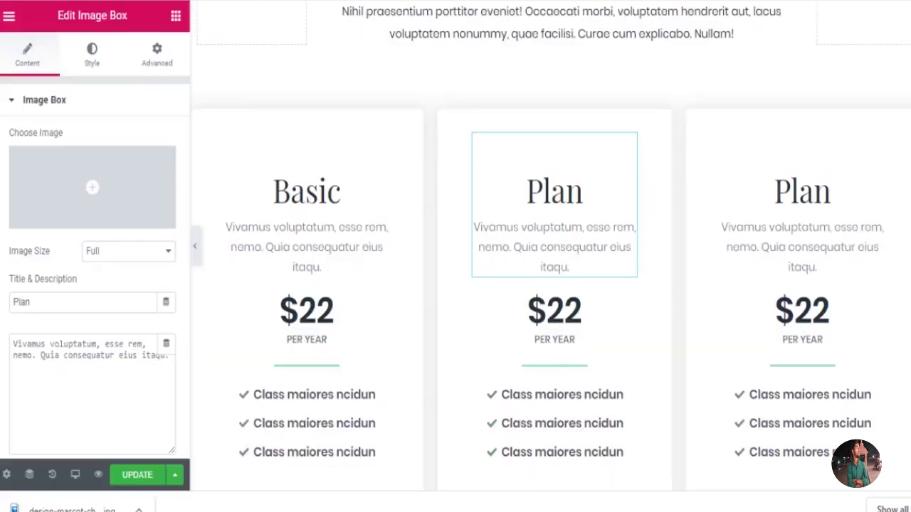
left_click(581, 193)
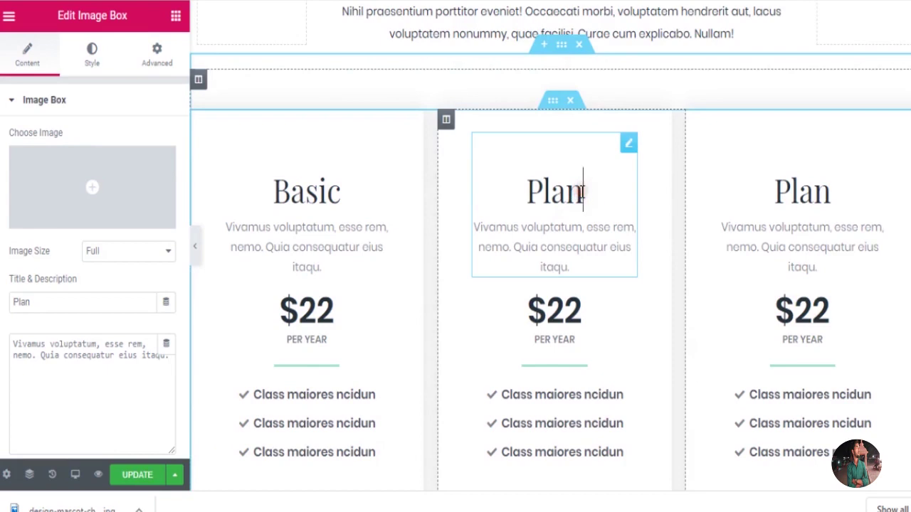
key("ctrl+v")
Insert "Standerd" before the pasted word in the second plan's title, replacing the final letter of Plan.
left_click(560, 197)
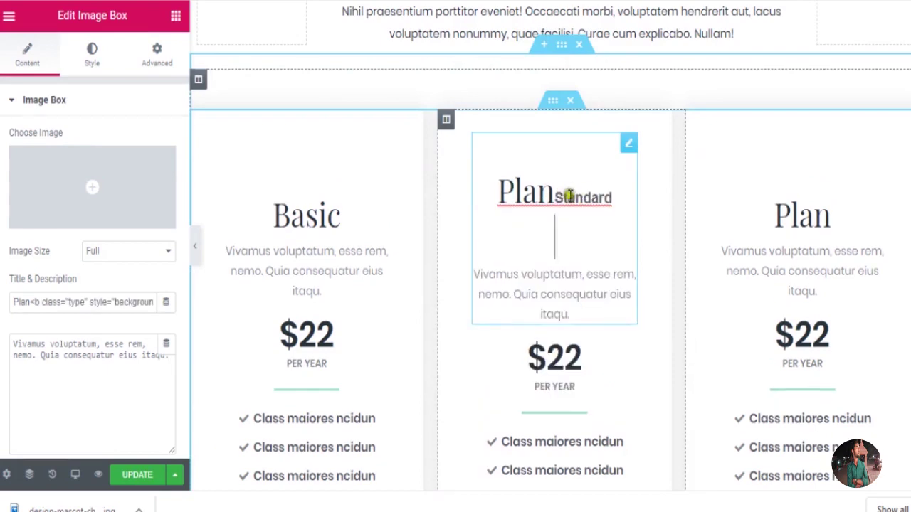
left_click(559, 197)
key("BackSpace")
type("S")
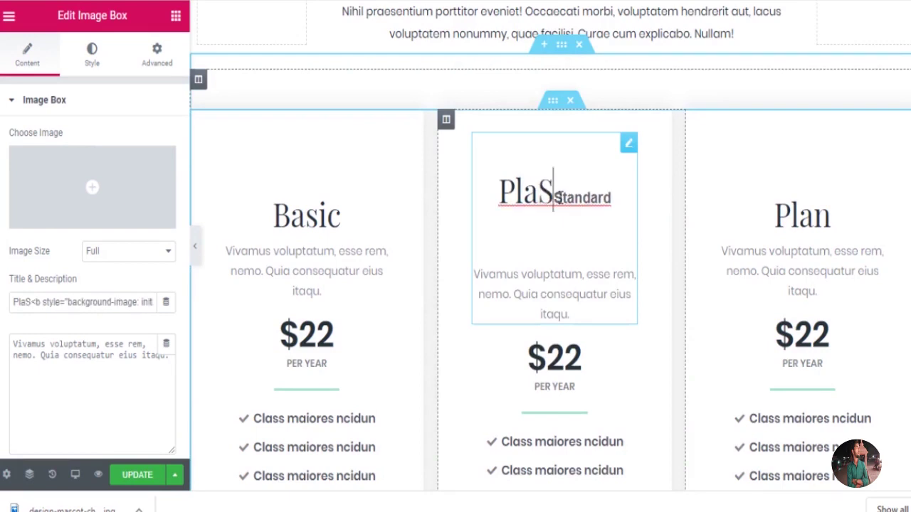
type("tander")
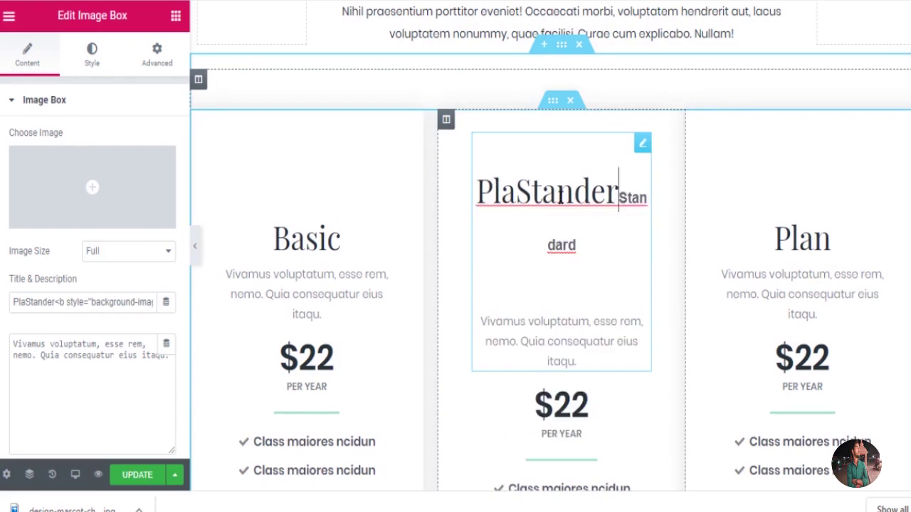
type("d")
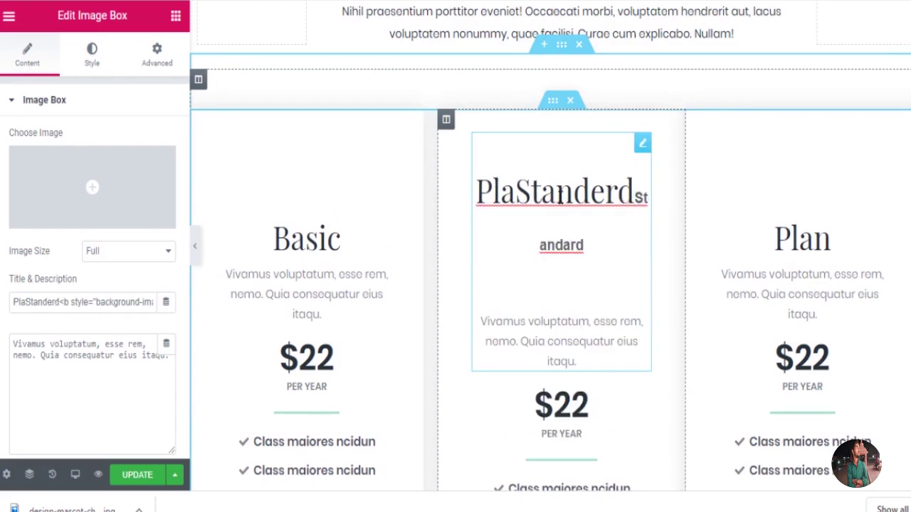
Remove the pasted word "Standard" and the leftover "Pla" from the second plan's title, keeping only "Standerd".
key("BackSpace")
key("BackSpace")
key("BackSpace")
key("BackSpace")
key("BackSpace")
key("BackSpace")
key("BackSpace")
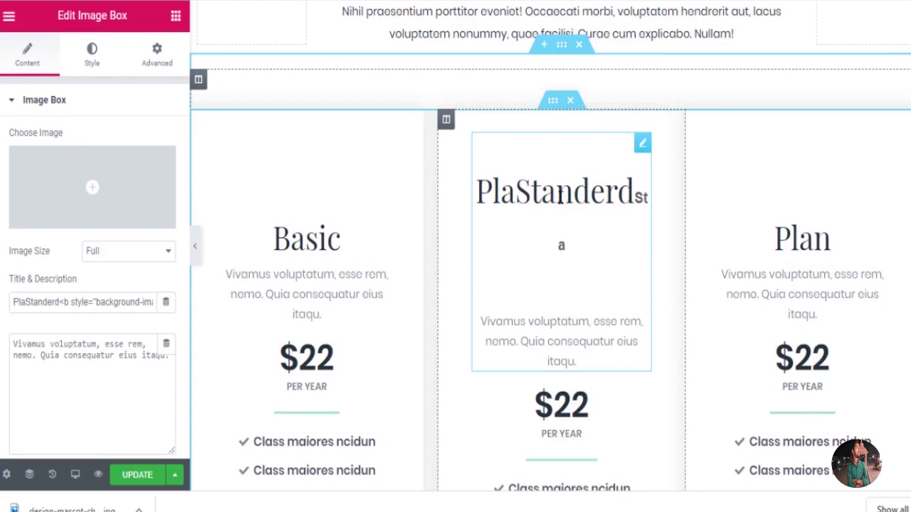
key("BackSpace")
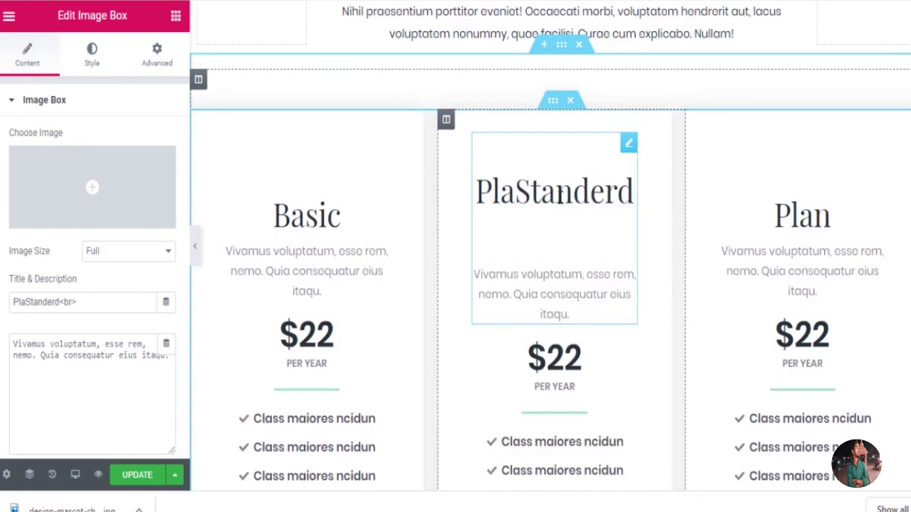
left_click(509, 194)
key("BackSpace")
key("BackSpace")
key("BackSpace")
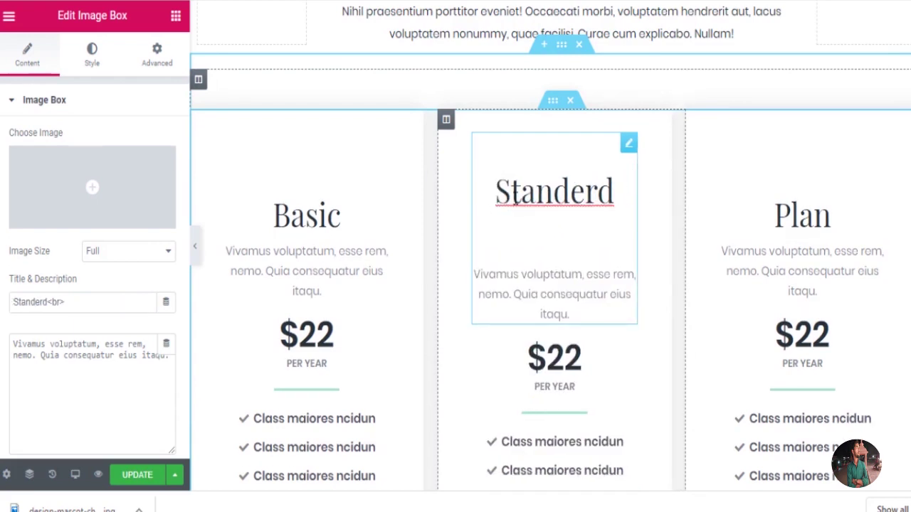
Retitle the third pricing plan "Premium".
left_click(798, 213)
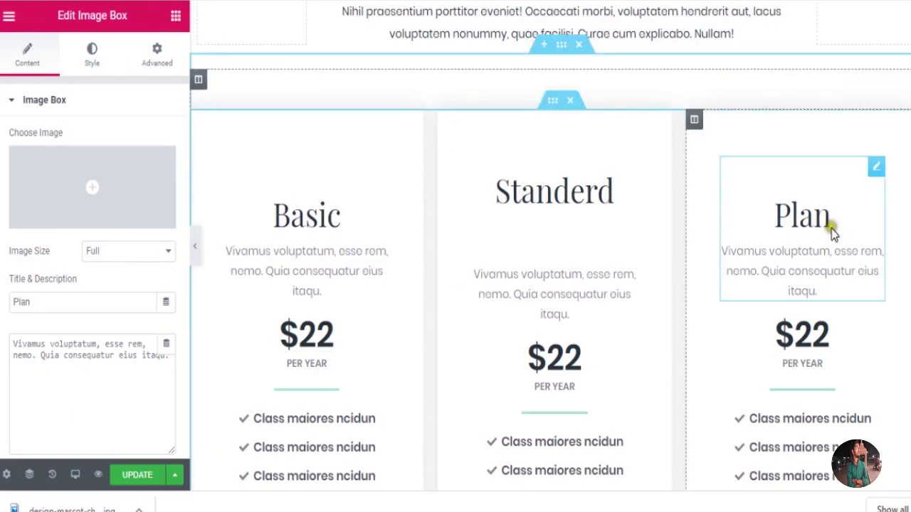
left_click(832, 229)
key("BackSpace")
key("BackSpace")
key("BackSpace")
type("remi")
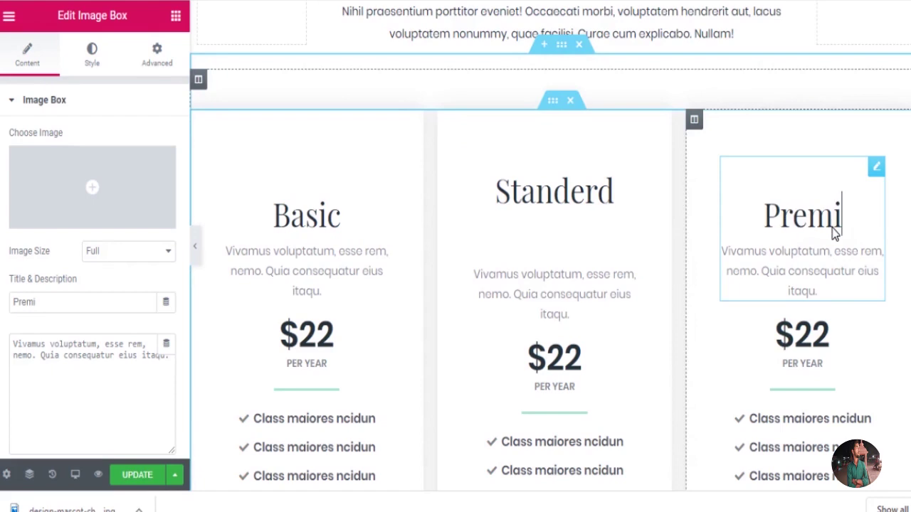
type("um")
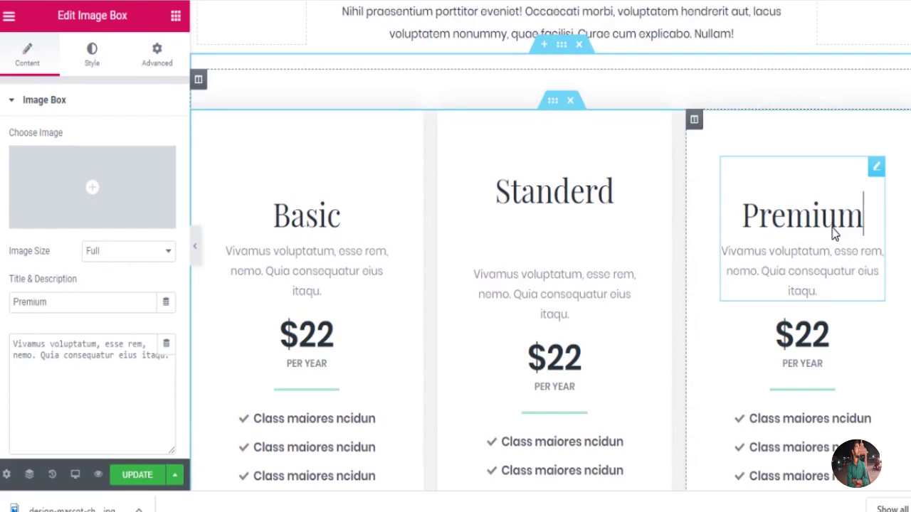
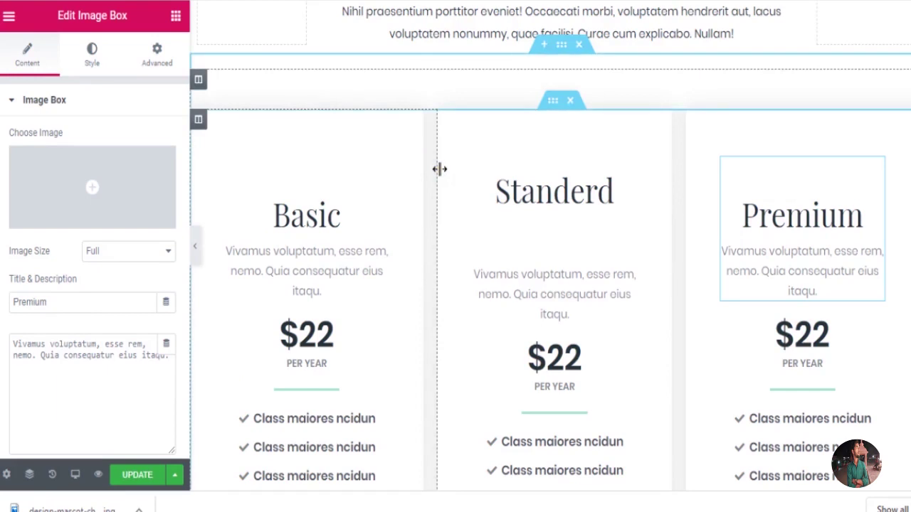
Replace the Basic plan's placeholder description with "This Is a Basic Plane".
left_click(320, 287)
left_click(140, 363)
key("ctrl+a")
type("Thi")
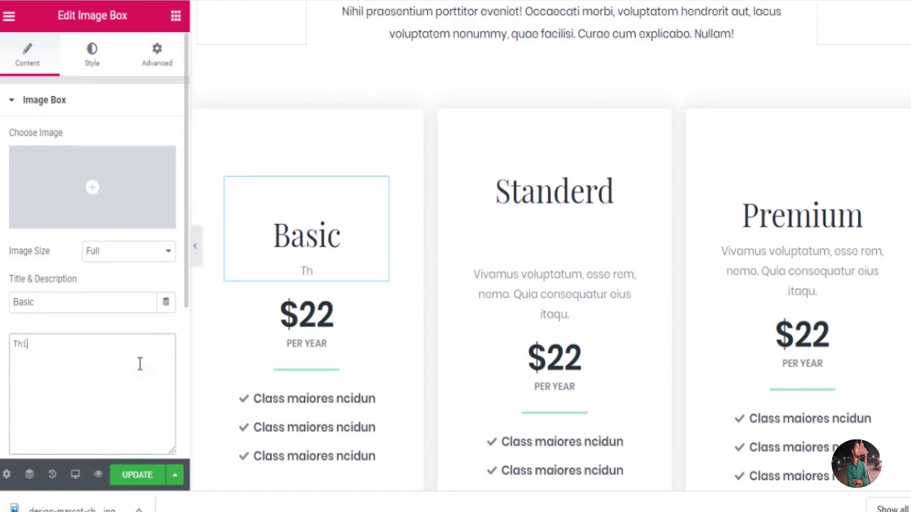
type("s Is a ")
type("Ba")
type("s")
type("ci")
key("BackSpace")
key("BackSpace")
type("ic")
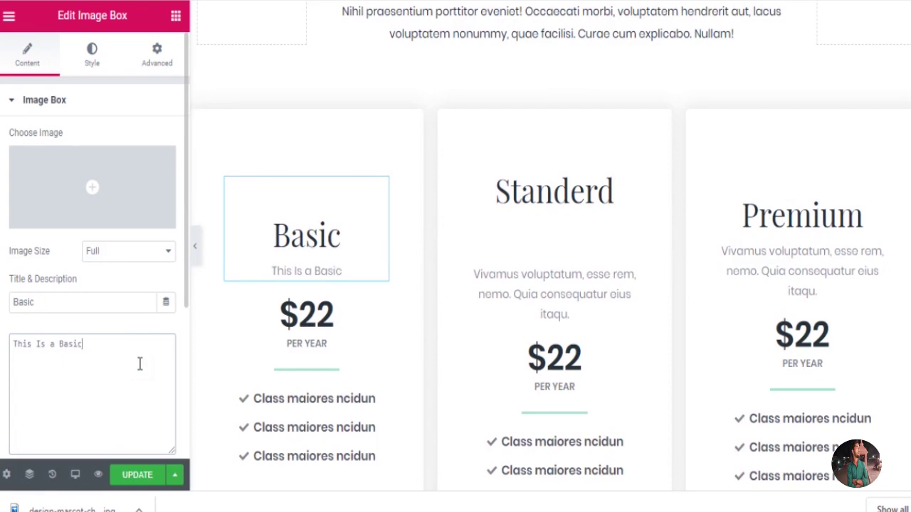
type(" Pla")
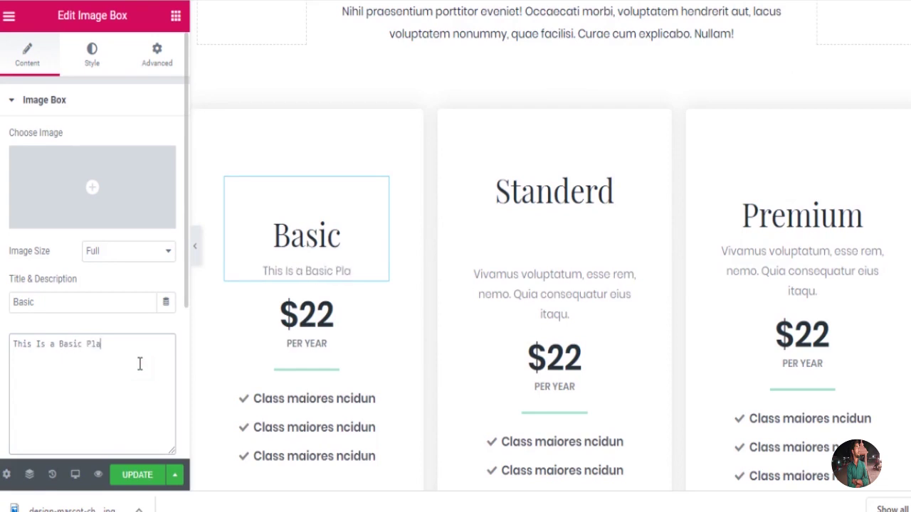
type("ne")
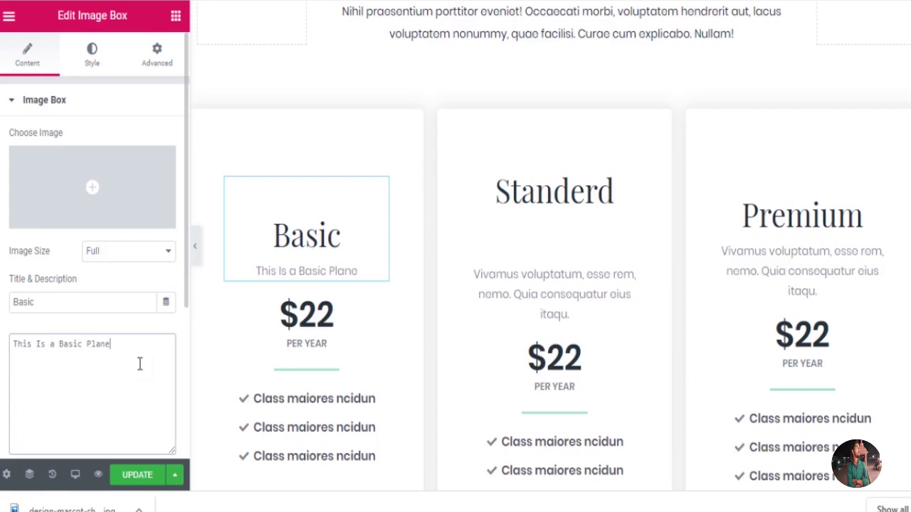
key("ctrl+a")
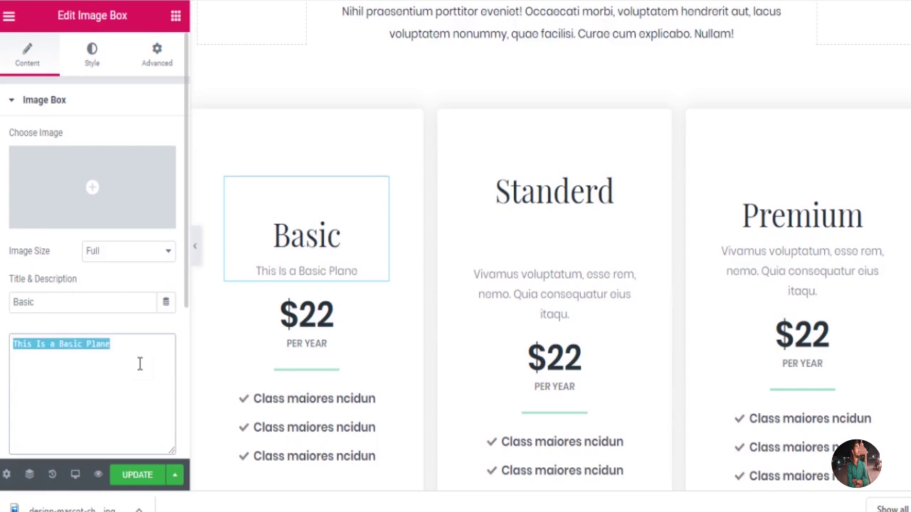
Try to replace the second plan's placeholder description with "Standard", and undo the change.
left_click(503, 283)
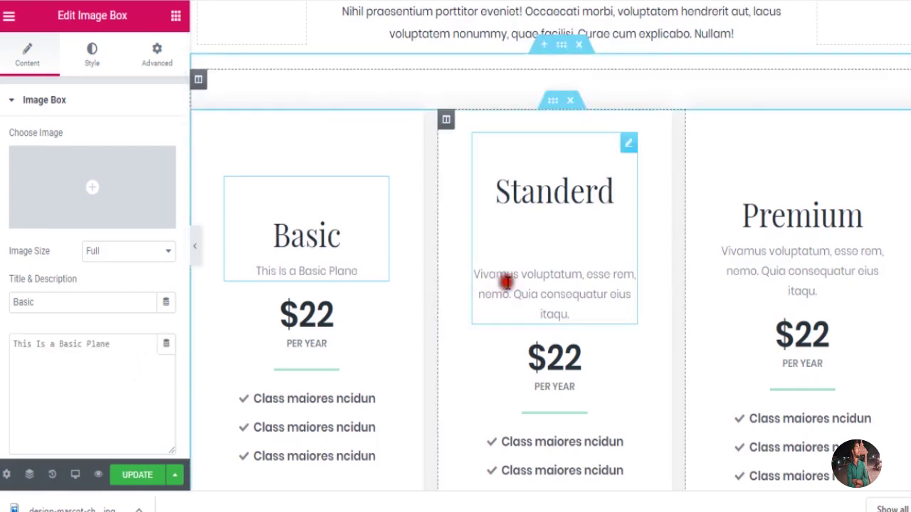
left_click(102, 361)
key("ctrl+a")
type("Standard")
key("Return")
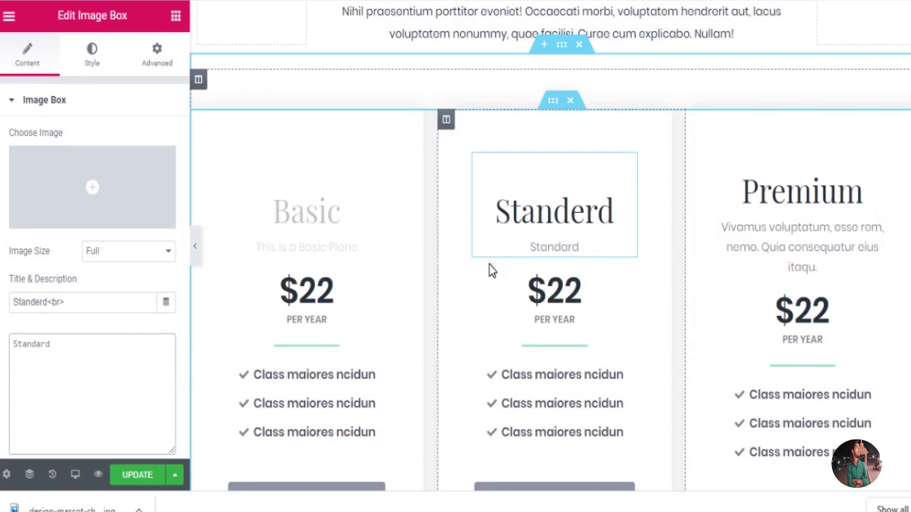
key("ctrl+z")
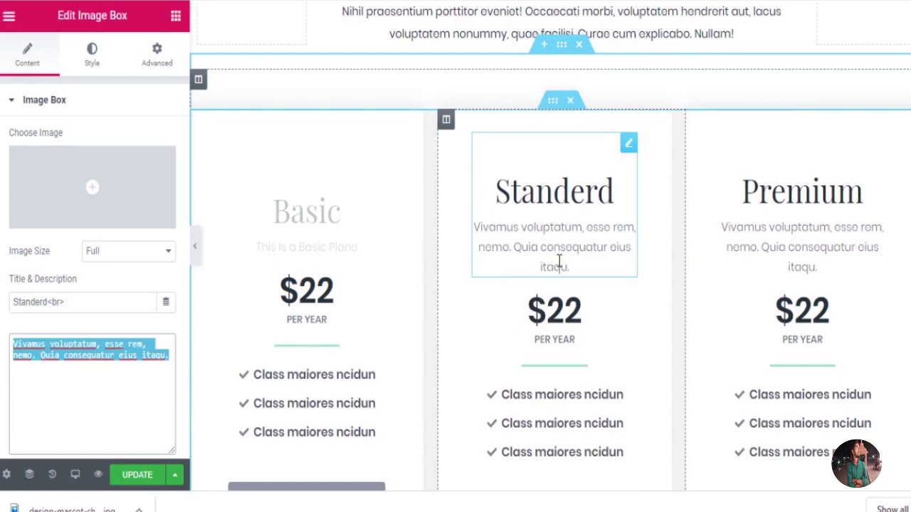
left_click(97, 363)
key("ctrl+a")
type("Standard")
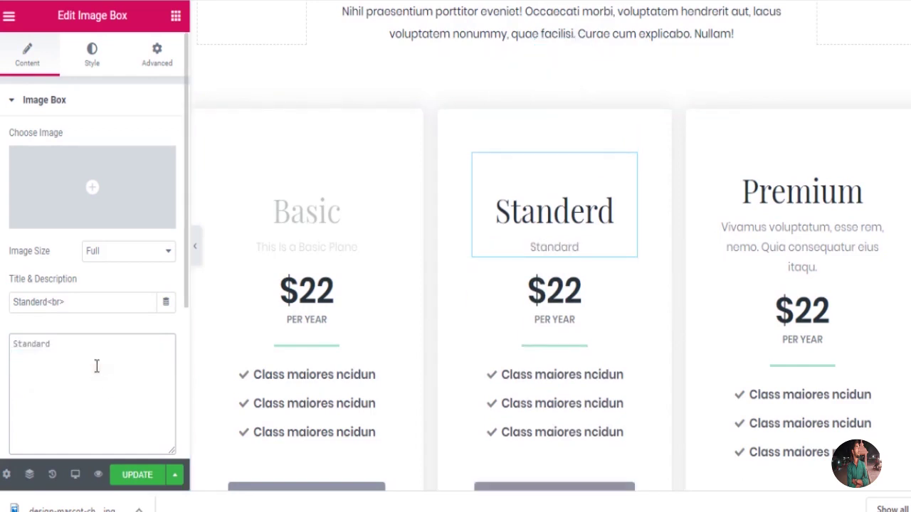
key("ctrl+z")
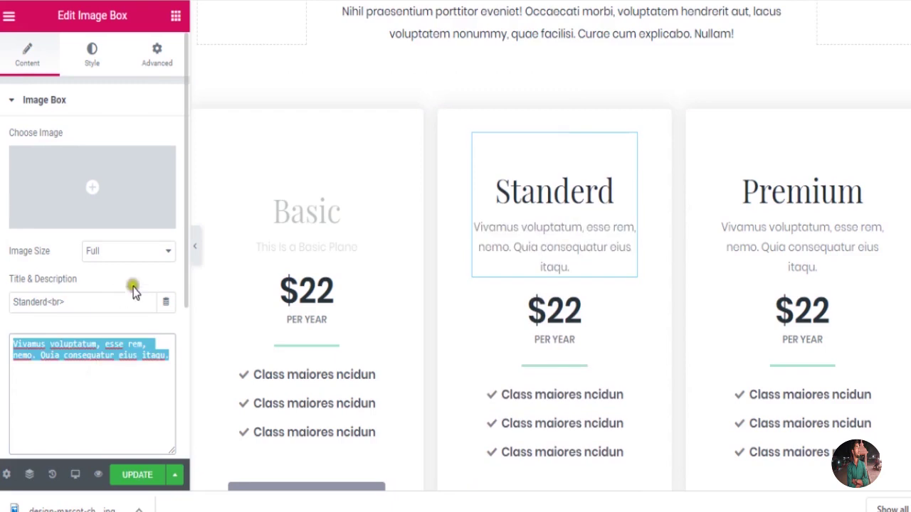
Copy the Basic plan's description "This Is a Basic Plane" and replace the Standerd plan's description with it.
left_click(313, 246)
double_click(71, 387)
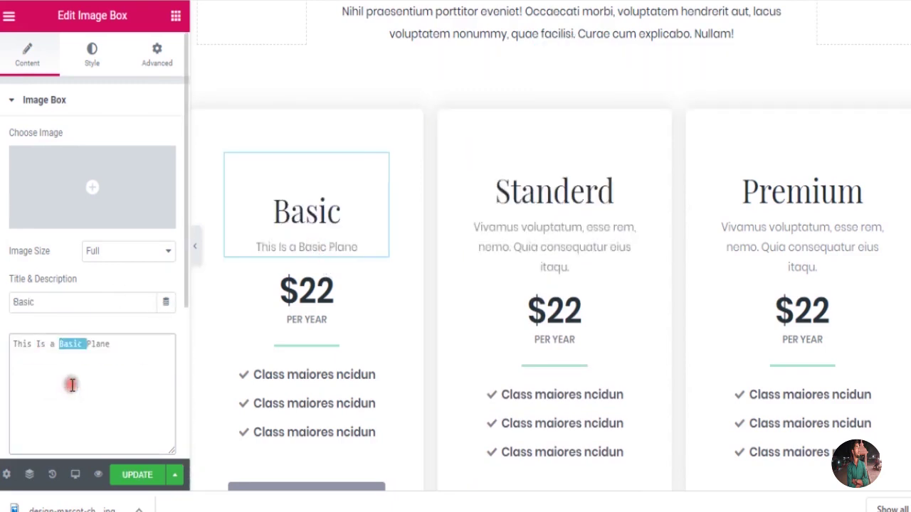
key("ctrl+a")
key("ctrl+c")
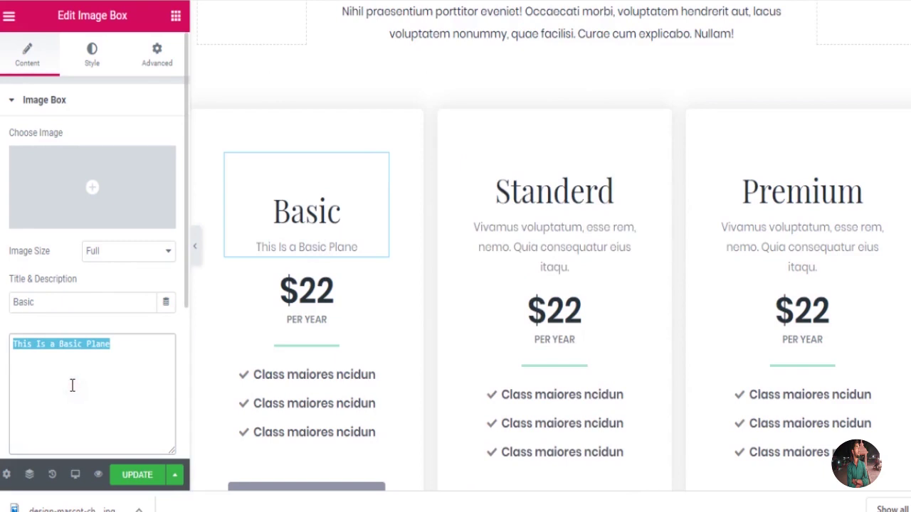
left_click(557, 235)
left_click(84, 349)
key("ctrl+a")
key("ctrl+v")
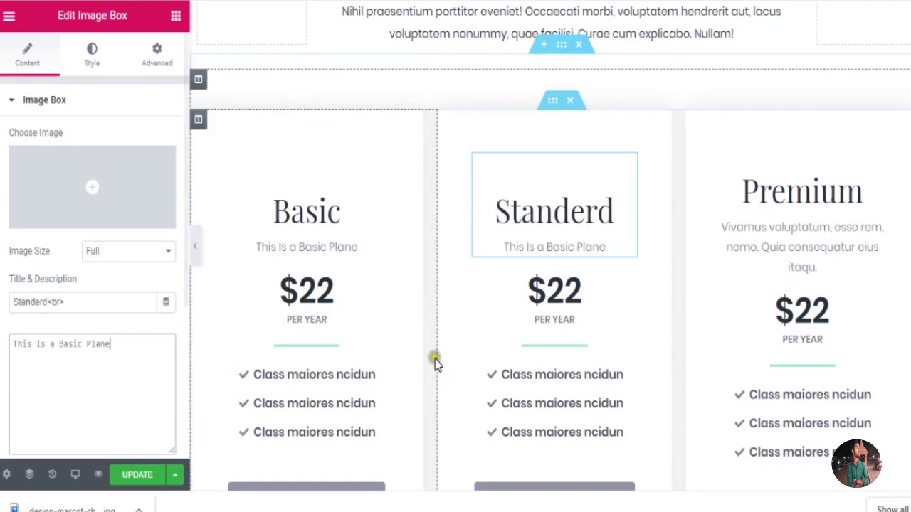
Replace the Premium plan's placeholder description with the copied text "This Is a Basic Plane".
left_click(769, 239)
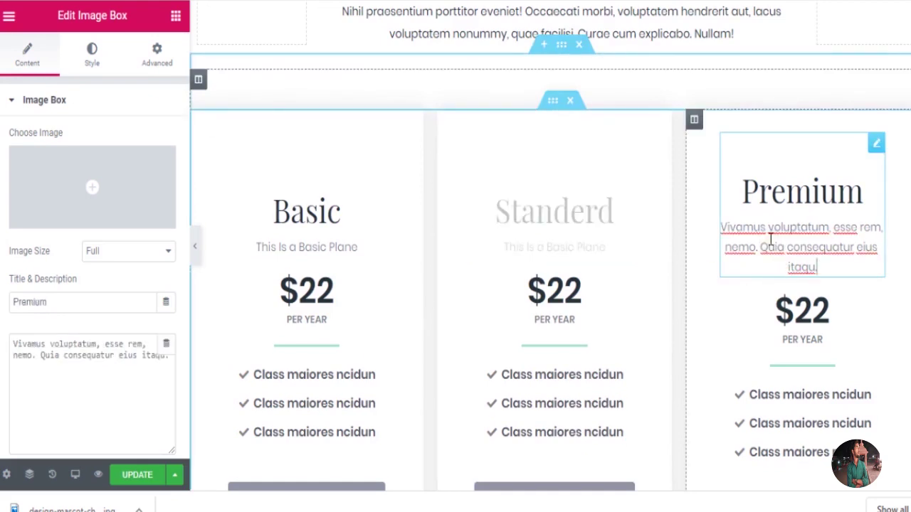
left_click(112, 376)
key("ctrl+a")
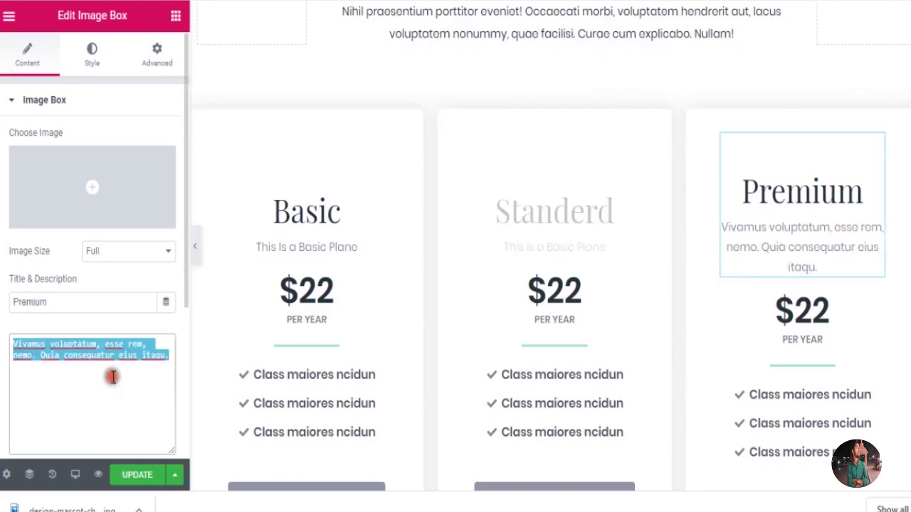
key("ctrl+v")
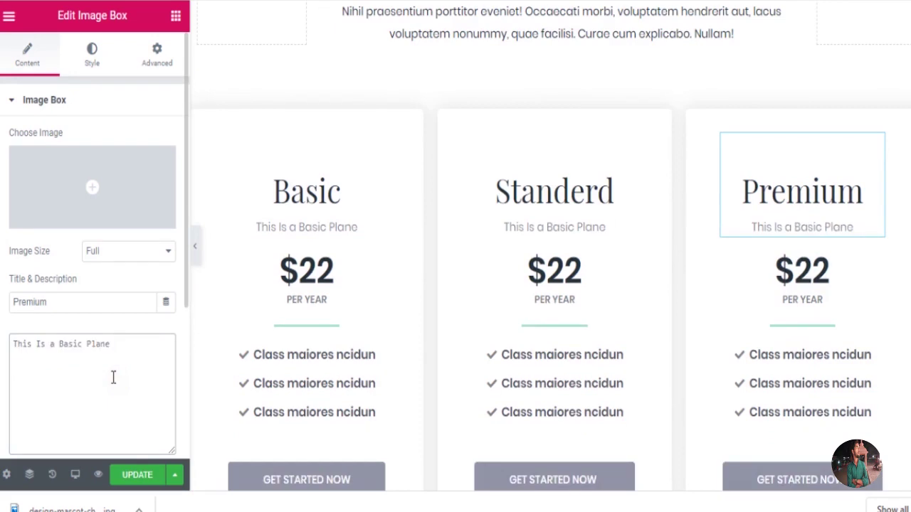
Change the word "Basic" in the Premium plan's description so that it reads "This Is a Premium Plane".
left_click(83, 347)
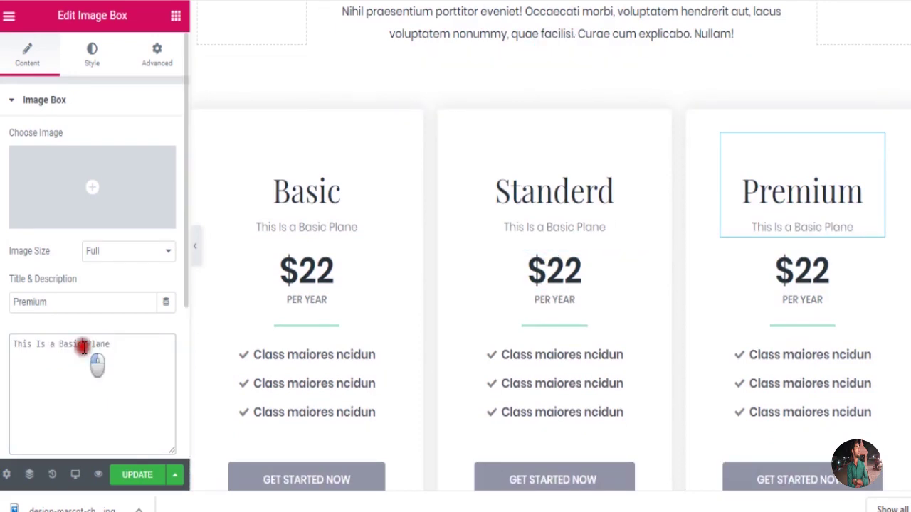
key("BackSpace")
key("BackSpace")
key("BackSpace")
key("BackSpace")
key("BackSpace")
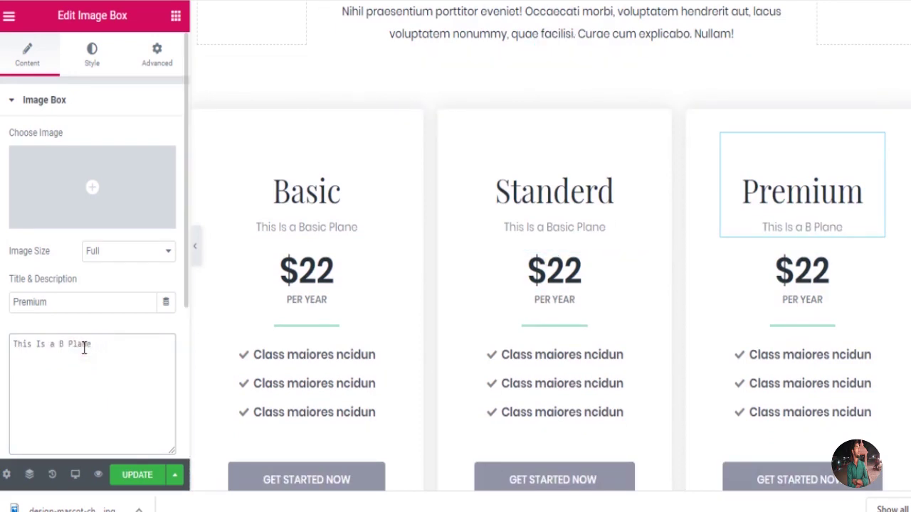
type("Pre")
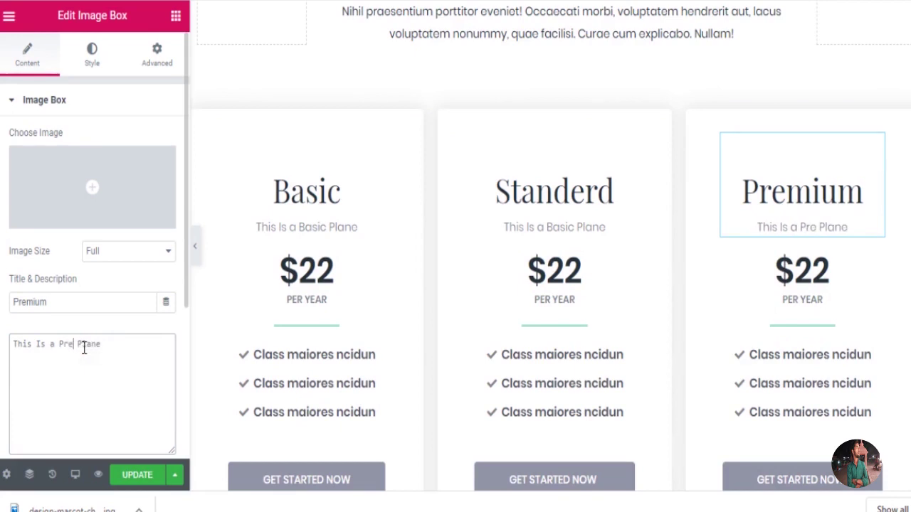
type("mium")
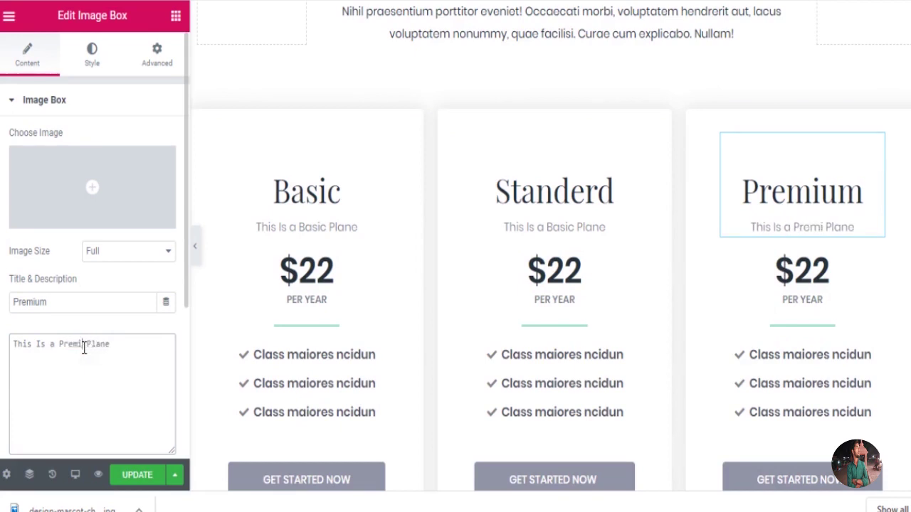
left_click(52, 357)
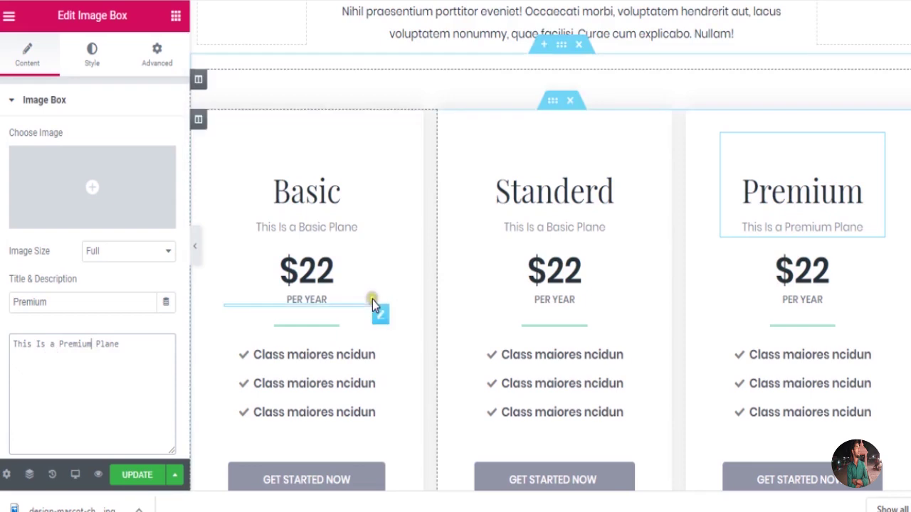
Edit the Standerd plan's description to read "This Is a Standerd Plane" and check spelling suggestions for the new word.
left_click(573, 230)
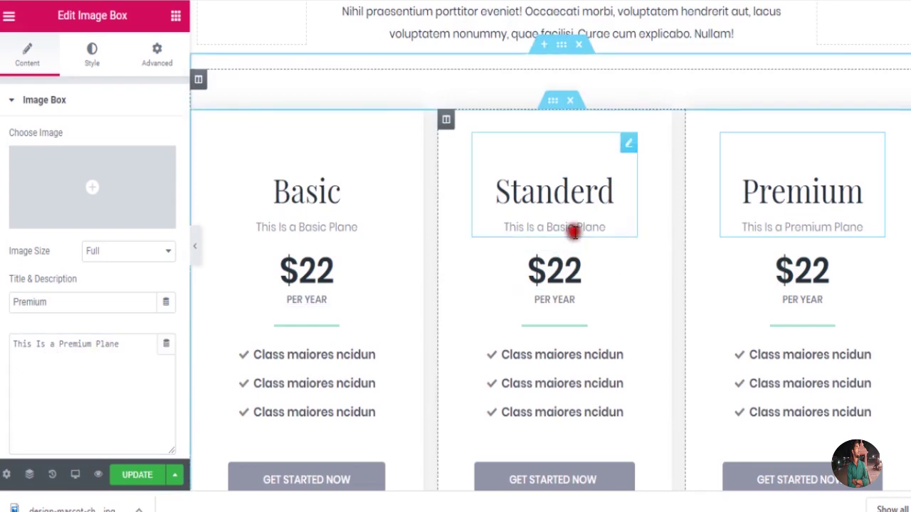
left_click(81, 345)
key("BackSpace")
key("BackSpace")
key("BackSpace")
key("BackSpace")
key("BackSpace")
type("Standerd")
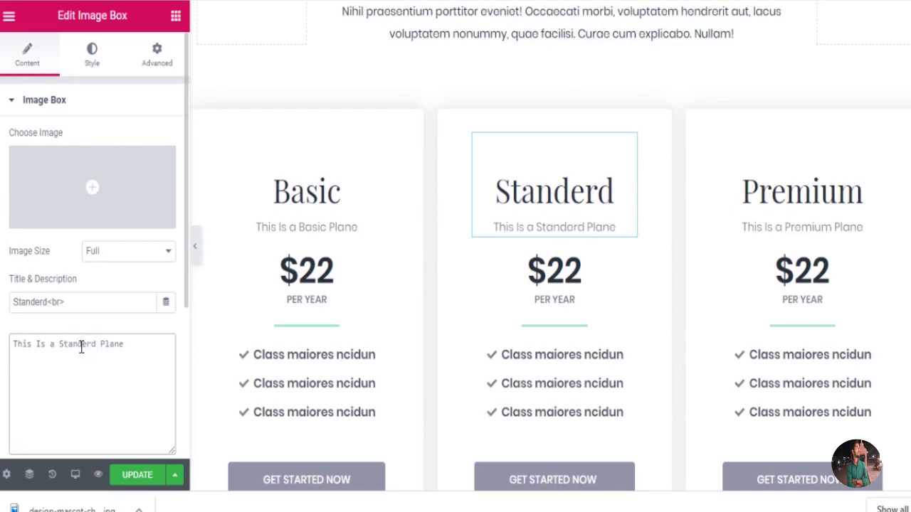
right_click(90, 344)
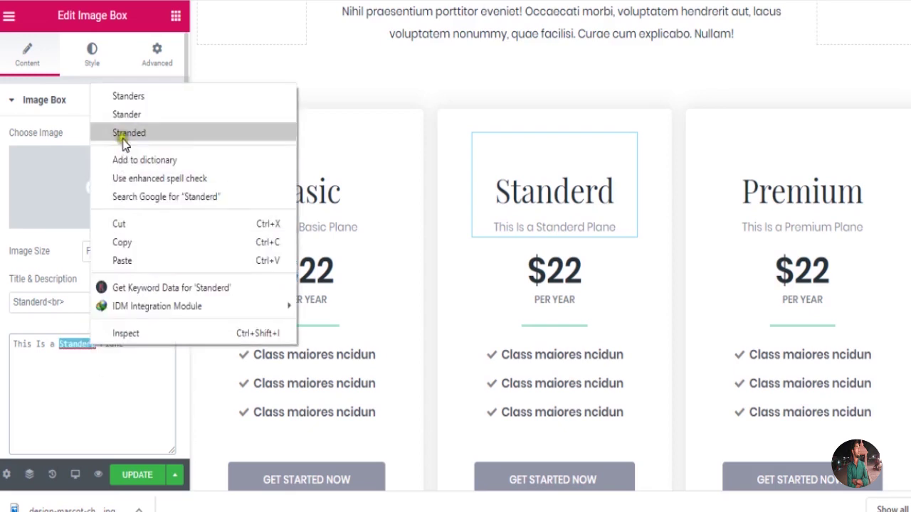
left_click(95, 352)
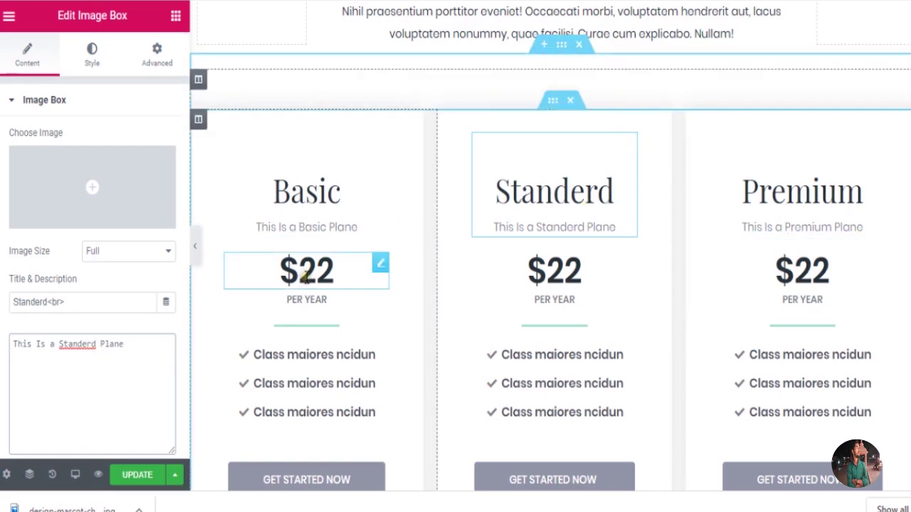
Consult the prices on the Compare Packages page, and set the Basic plan's price to $199.
key("ctrl+Tab")
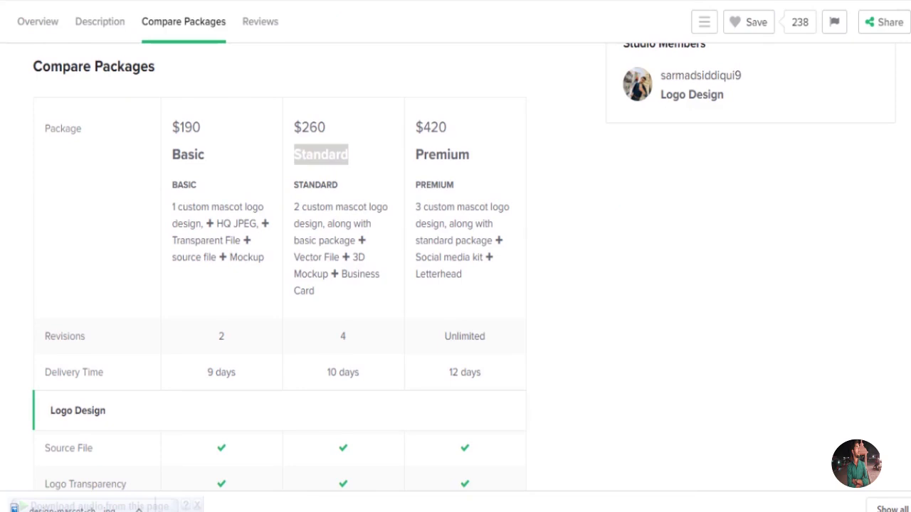
key("ctrl+shift+Tab")
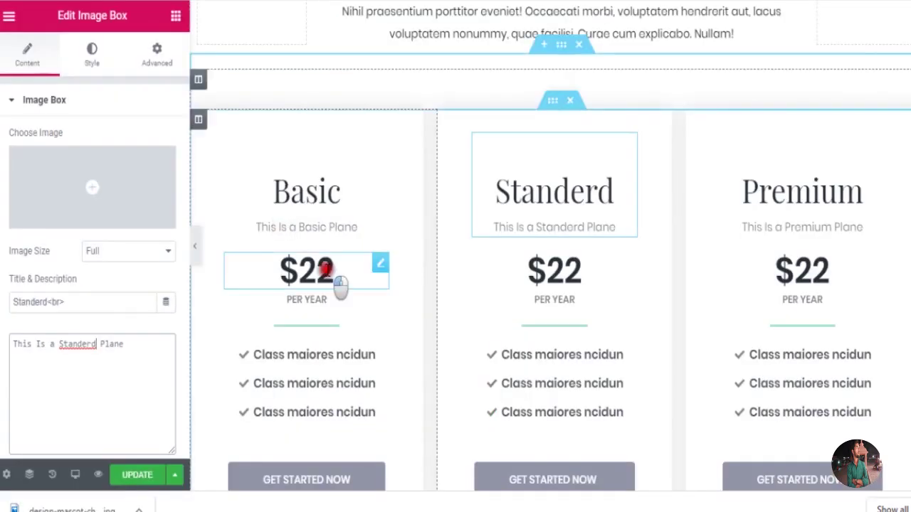
left_click(328, 267)
key("BackSpace")
key("BackSpace")
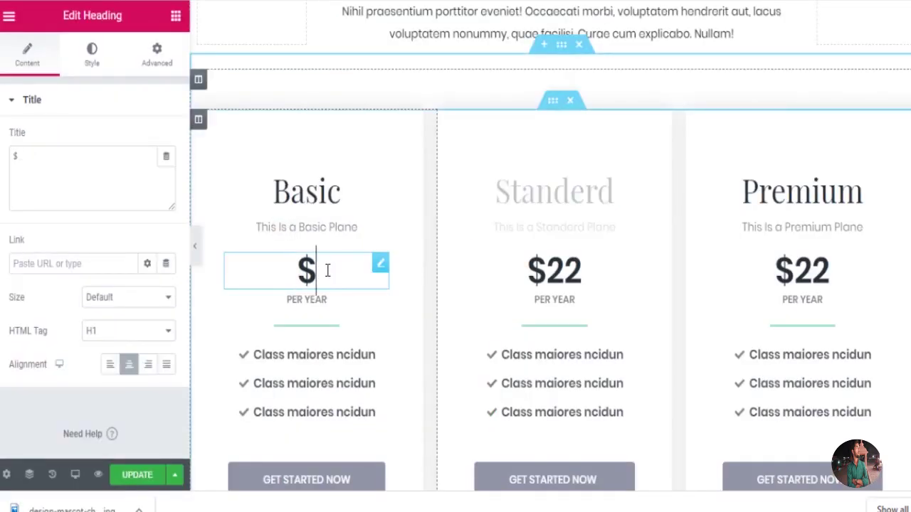
type("199")
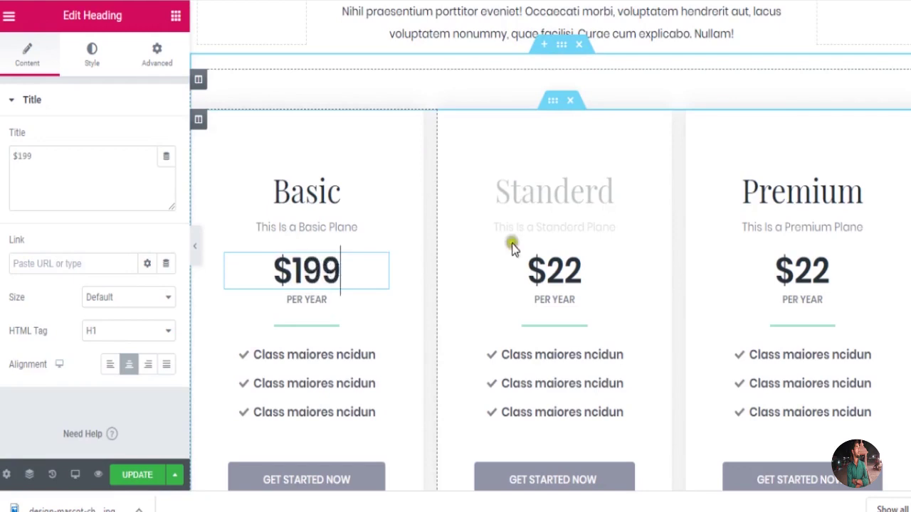
Look up the Standard package price on the Compare Packages page and set the Standerd plan's price to $260.
key("ctrl+Tab")
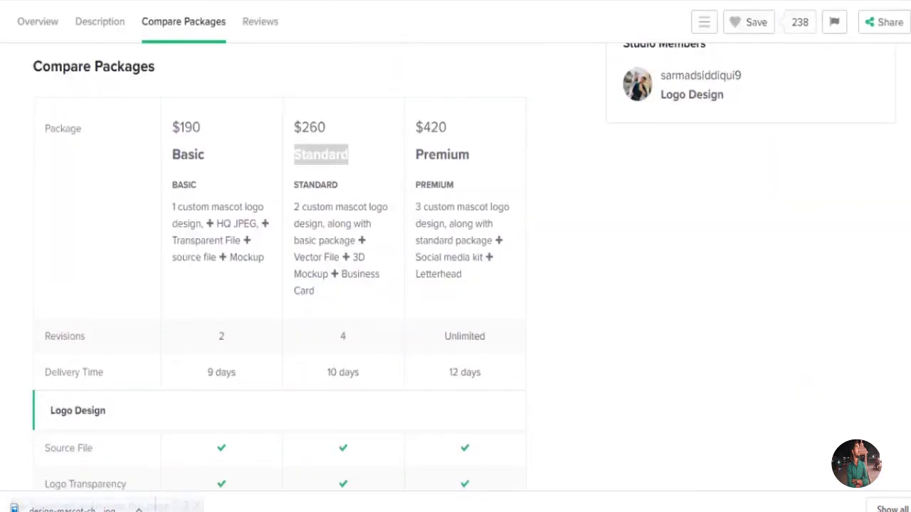
key("ctrl+Tab")
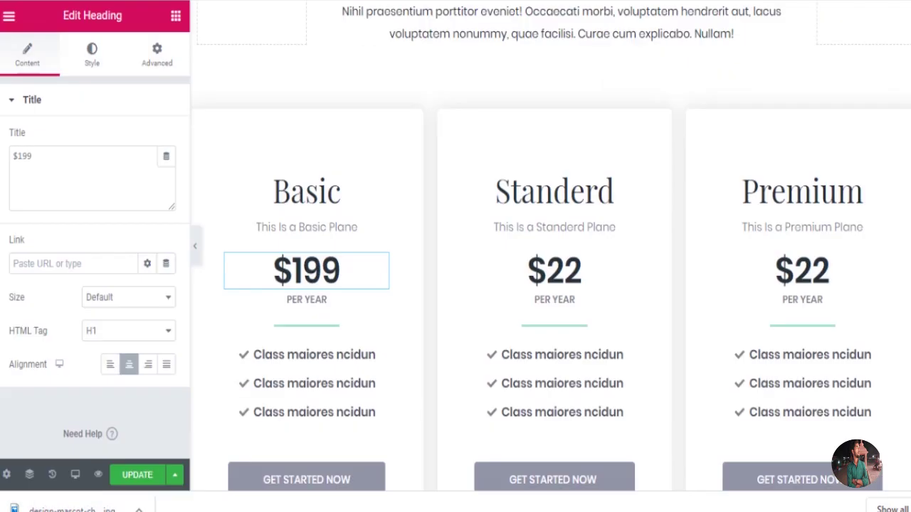
left_click(577, 270)
key("BackSpace")
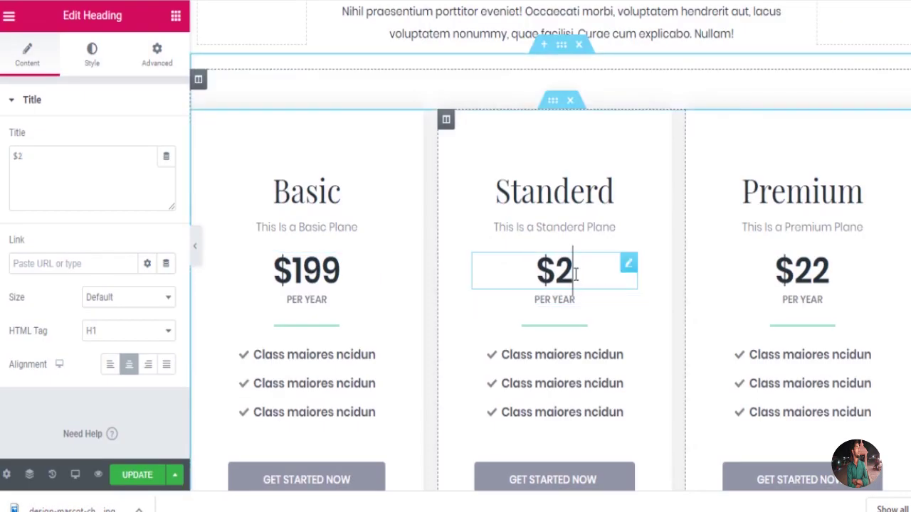
type("60")
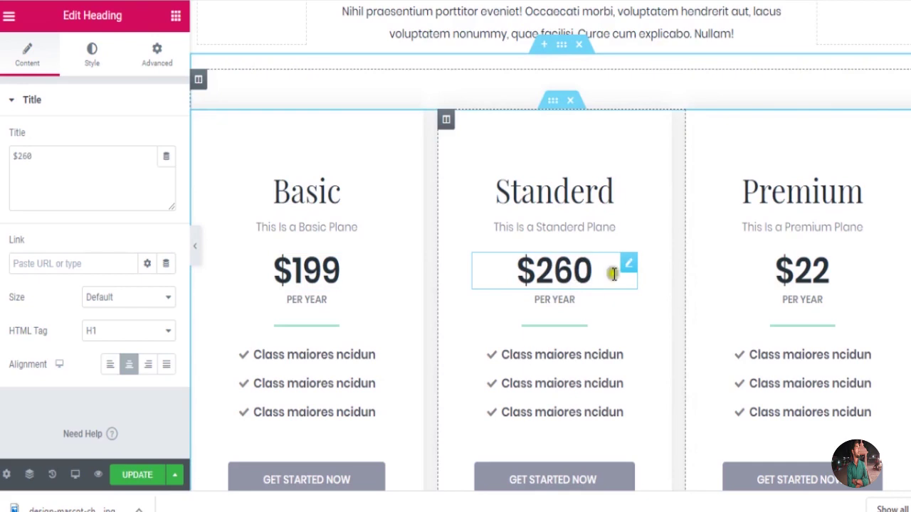
Set the Premium plan's price heading to $420.
left_click(787, 271)
left_click(804, 269)
key("BackSpace")
type("42")
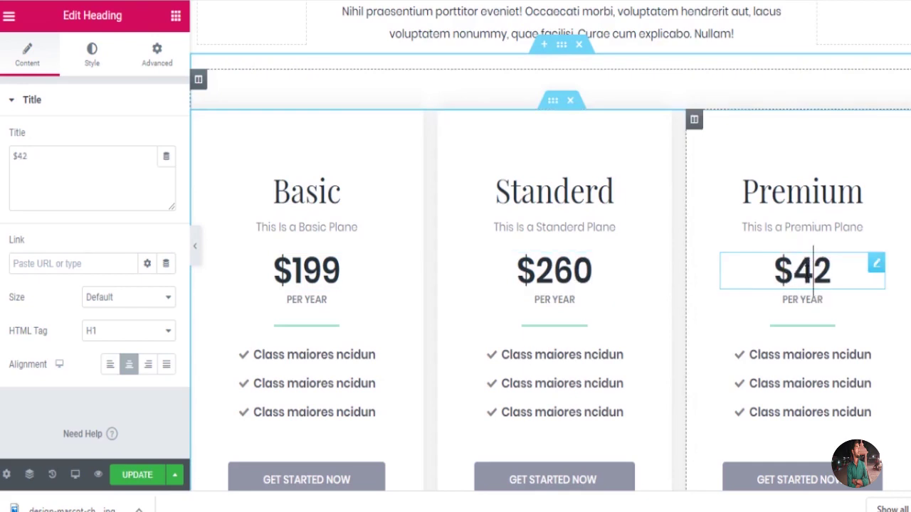
type("0")
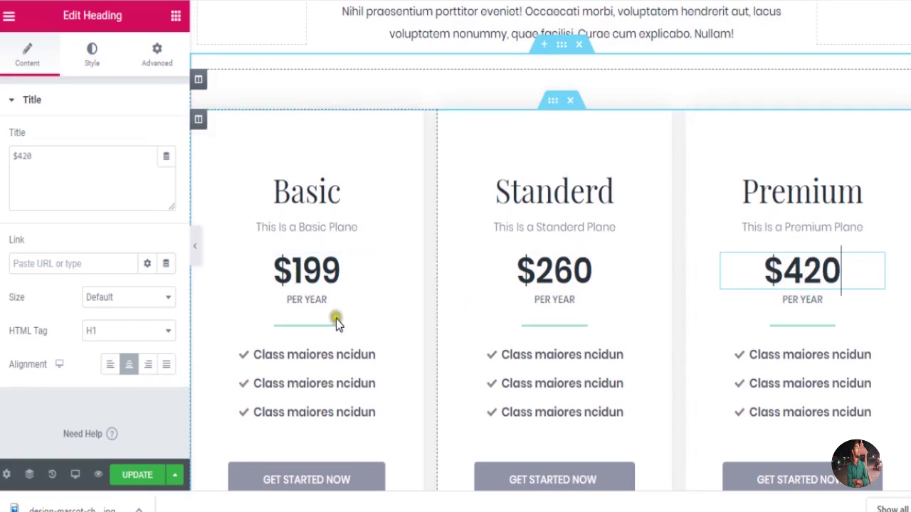
Clear the "PER YEAR" text beneath the Basic plan's price.
left_click(322, 299)
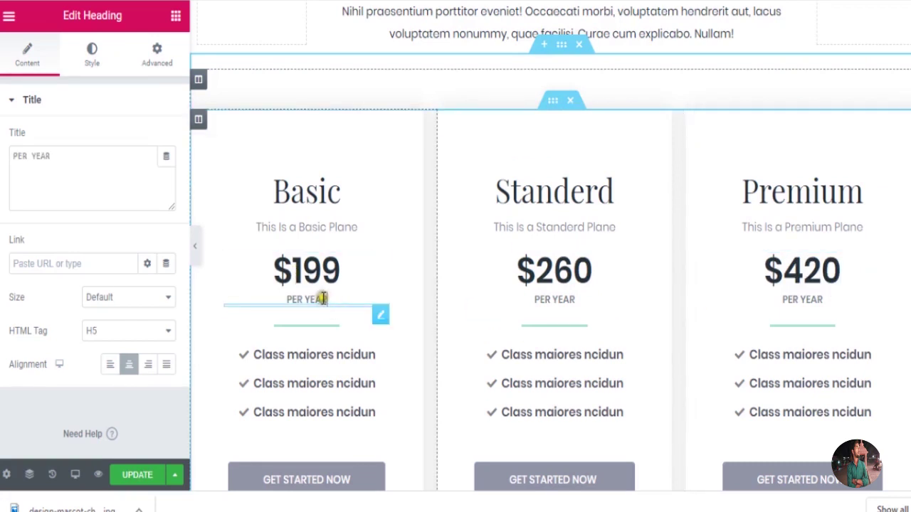
left_click(335, 298)
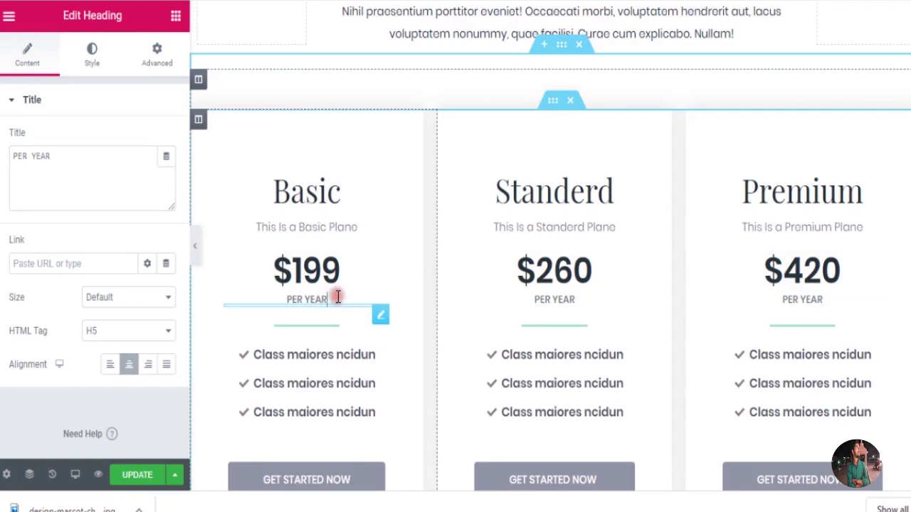
key("BackSpace")
key("BackSpace")
key("BackSpace")
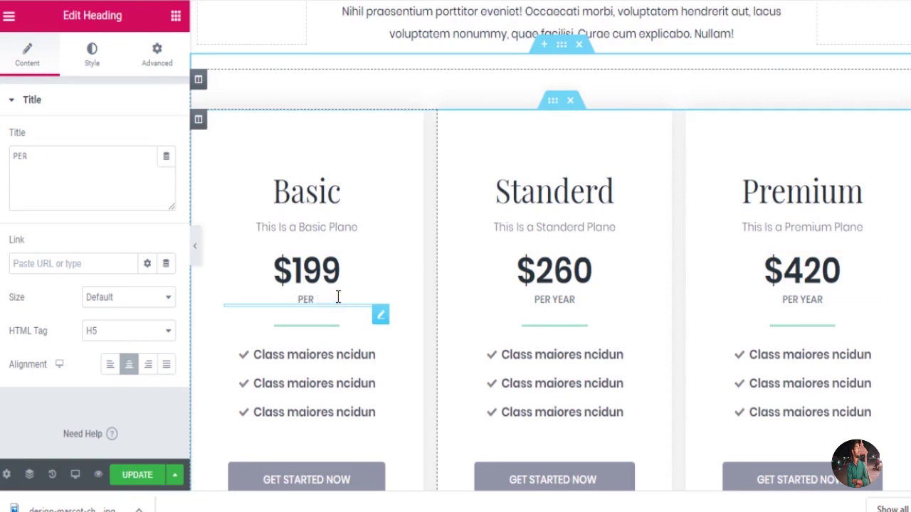
key("BackSpace")
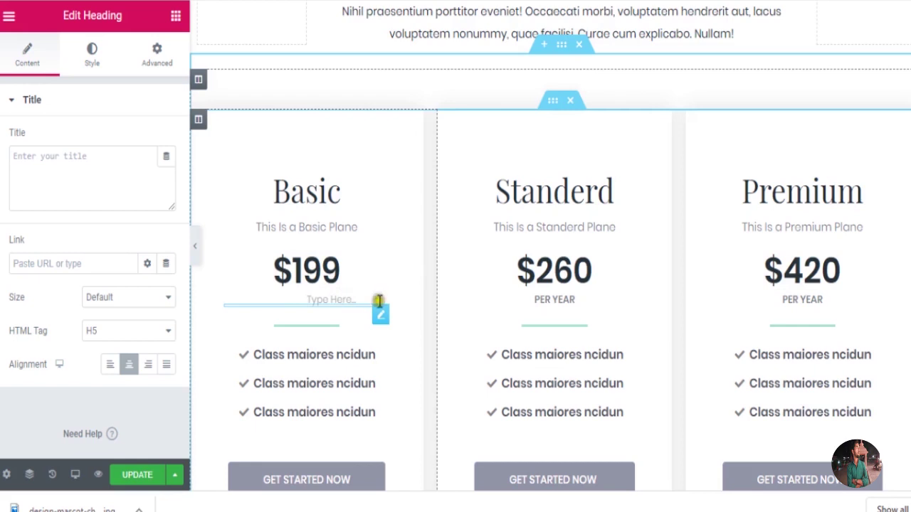
Clear the "PER YEAR" text beneath the Standerd plan's price.
left_click(539, 297)
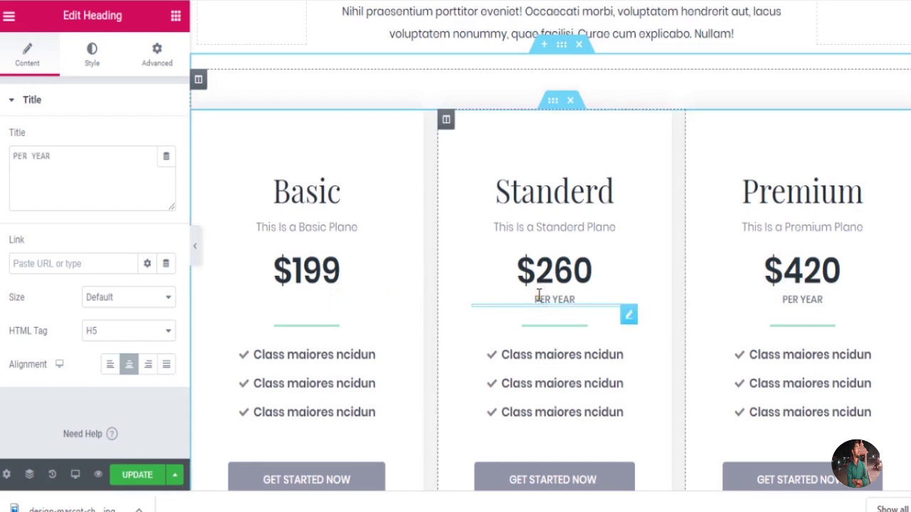
key("BackSpace")
key("BackSpace")
key("BackSpace")
key("BackSpace")
key("BackSpace")
key("BackSpace")
key("BackSpace")
Clear the "PER YEAR" text beneath the Premium plan's price.
left_click(788, 293)
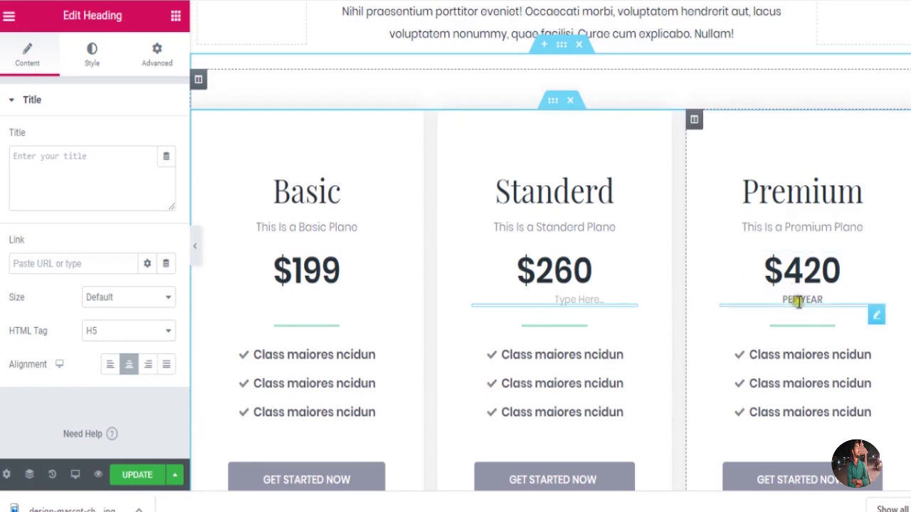
key("BackSpace")
key("BackSpace")
key("BackSpace")
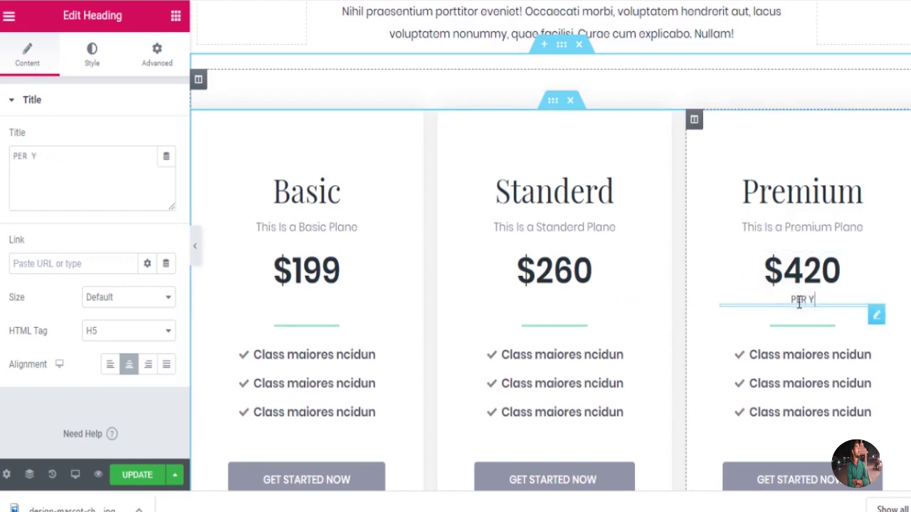
key("BackSpace")
key("BackSpace")
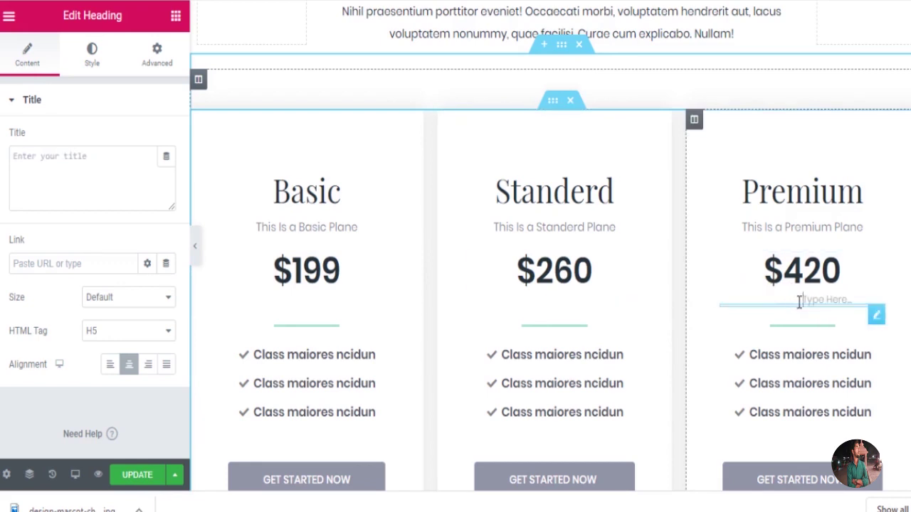
Switch to the competitor's gig page and copy the phrase "1 custom mascot logo design," from its Basic package description.
left_click(676, 410)
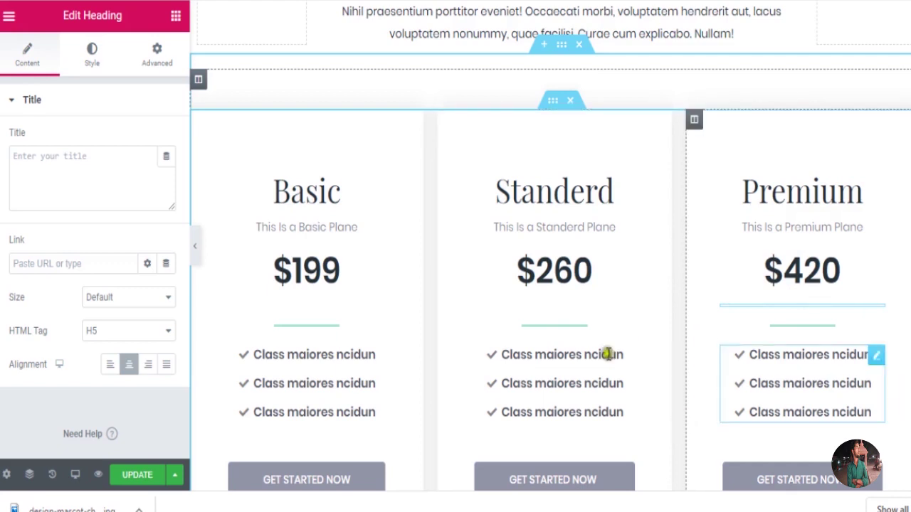
key("ctrl+Tab")
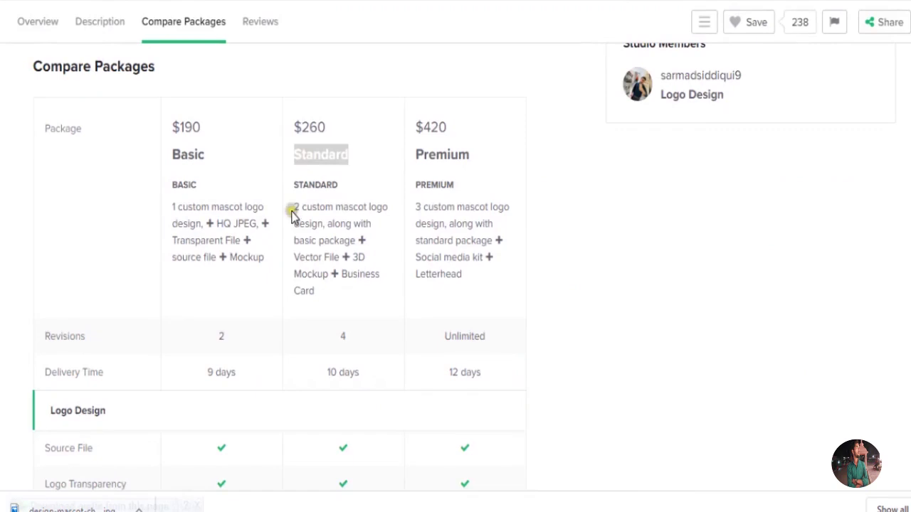
scroll(603, 218, "up", 10)
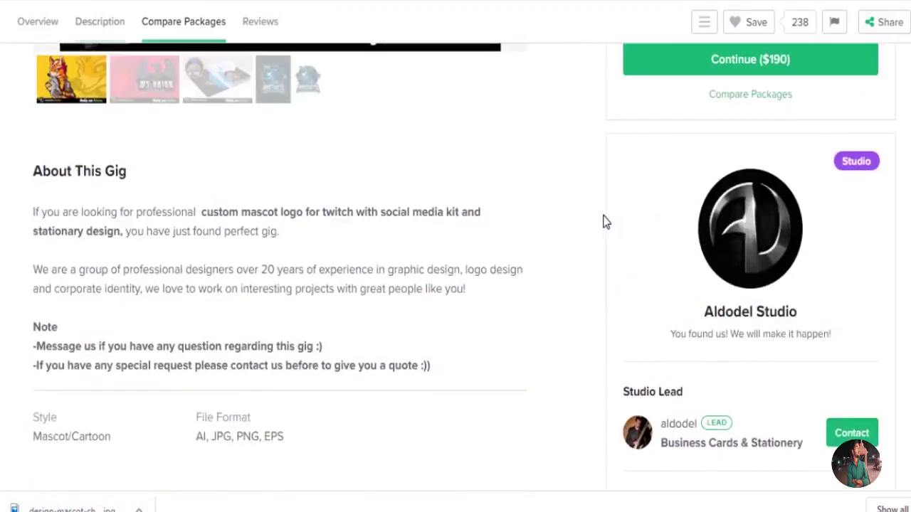
scroll(604, 217, "up", 5)
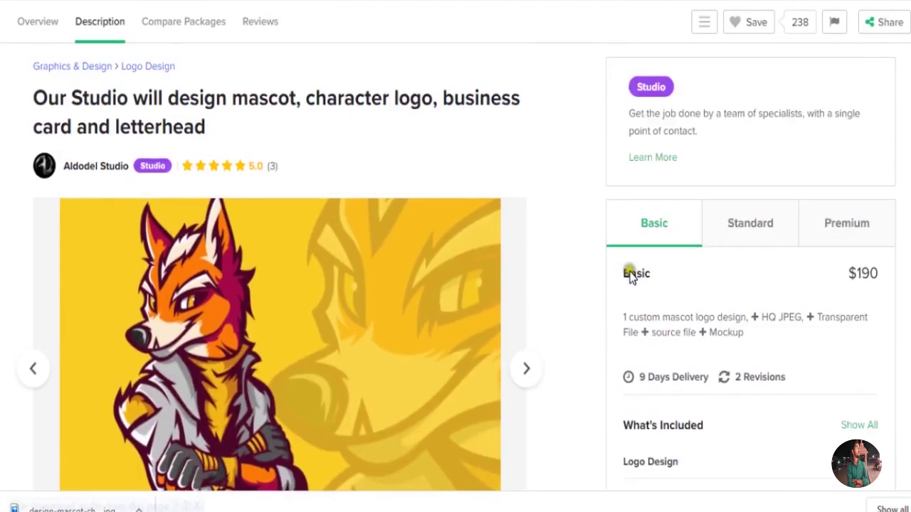
left_click_drag(748, 317, 620, 316)
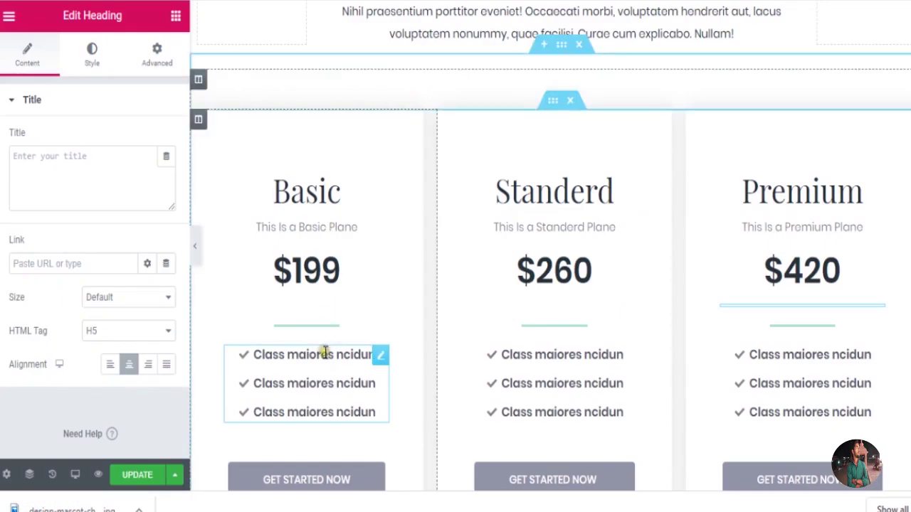
Return to the page editor and set the first feature in the Basic plan's list to "1 custom mascot logo design,".
left_click(324, 354)
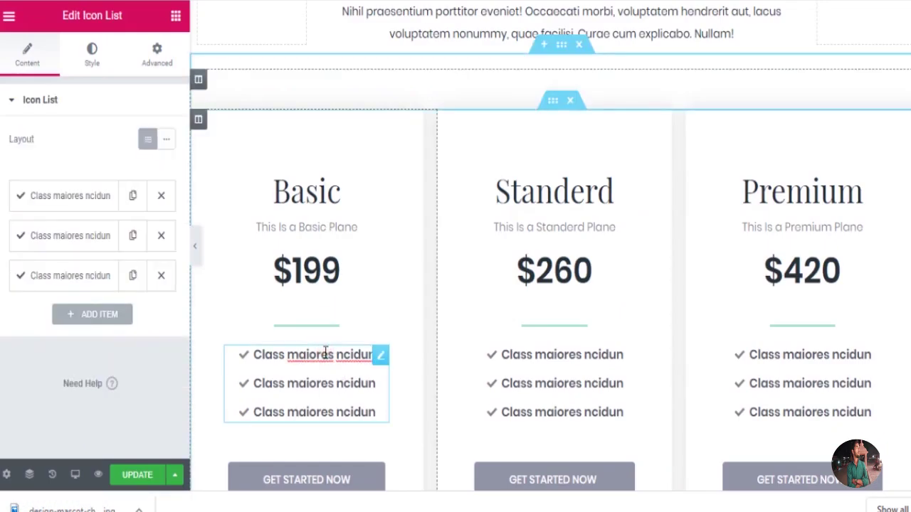
left_click(75, 198)
left_click(102, 254)
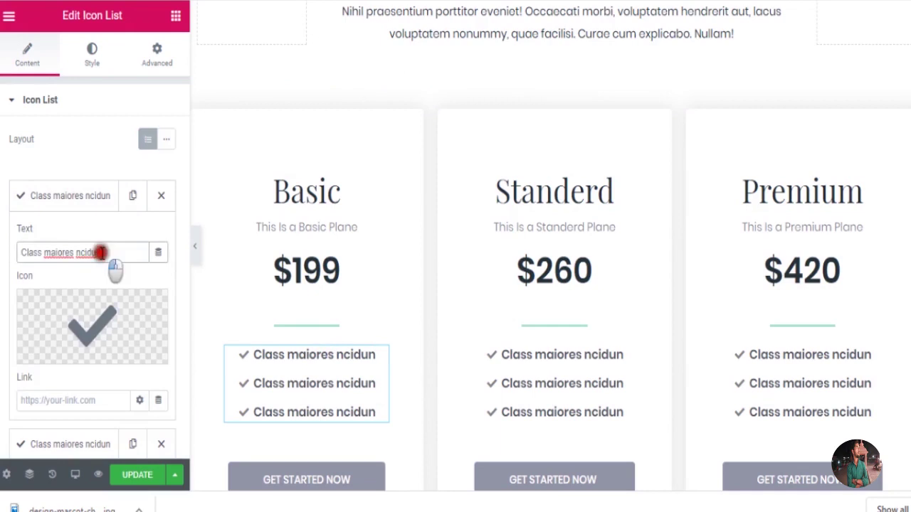
key("ctrl+a")
type("1 custom mascot logo design,")
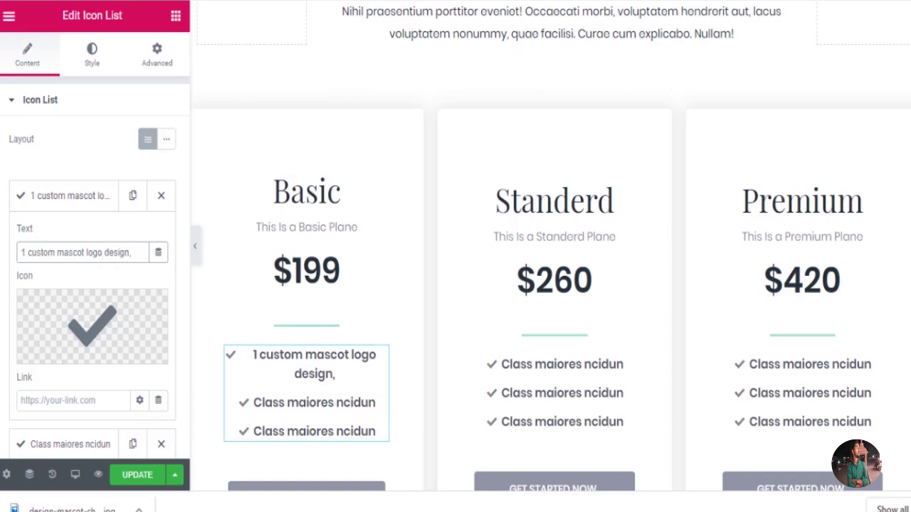
Go back to the competitor's gig page and copy the whole description of its Basic package.
key("ctrl+Tab")
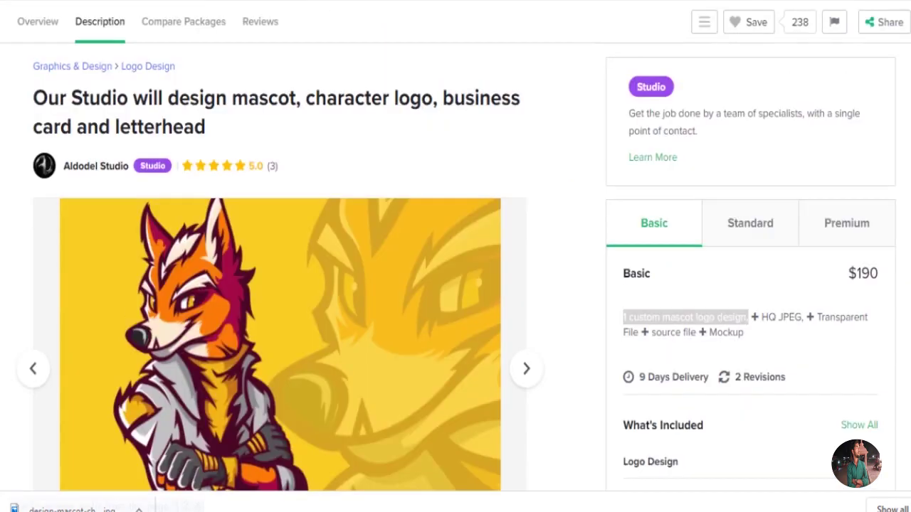
left_click(759, 311)
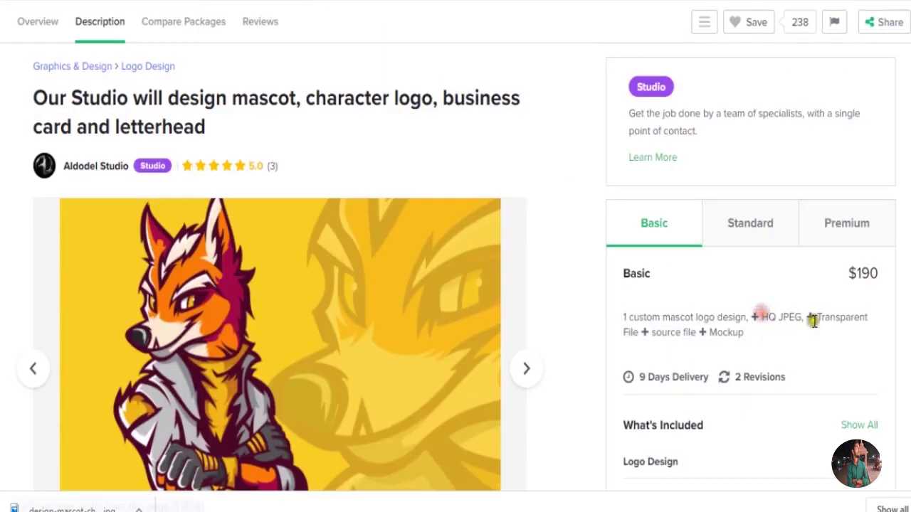
left_click(806, 319)
triple_click(802, 318)
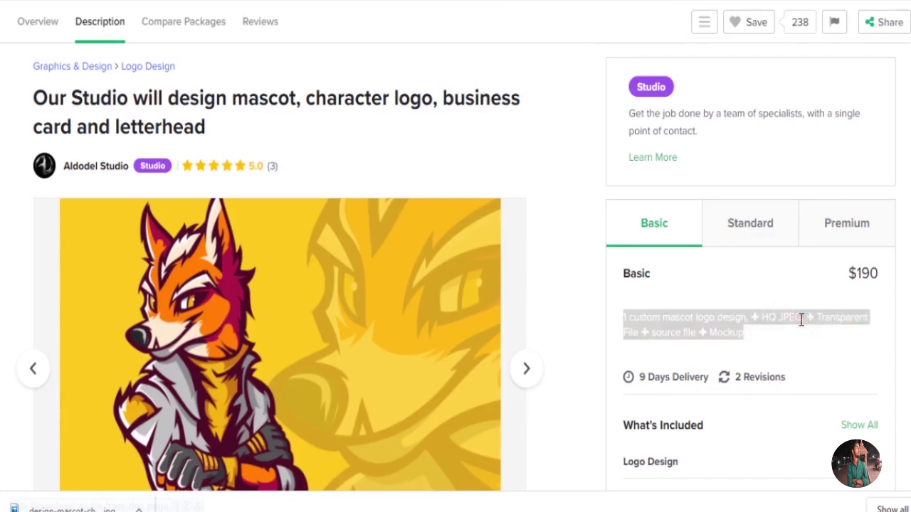
left_click(801, 319)
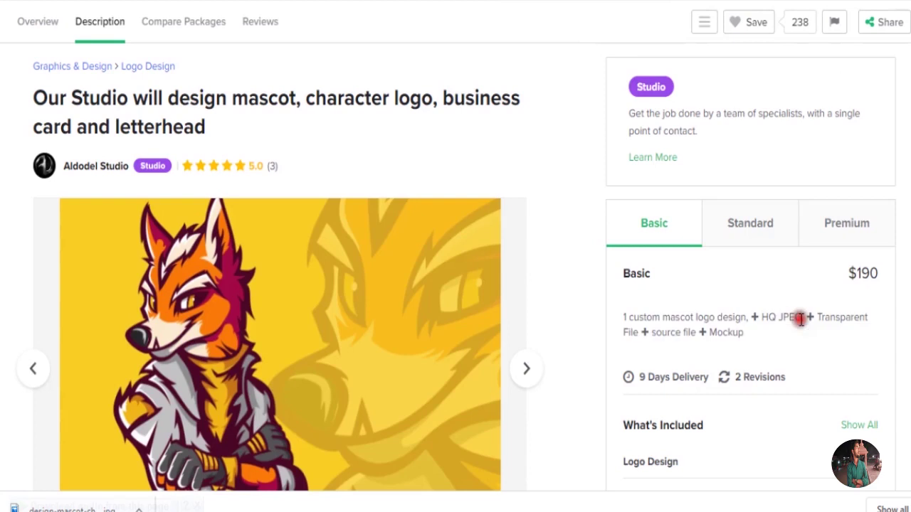
triple_click(801, 319)
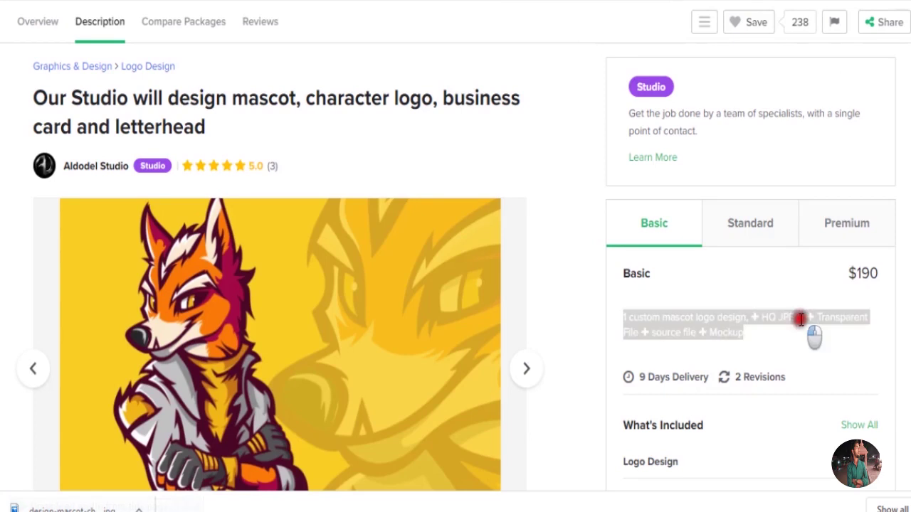
left_click(759, 316)
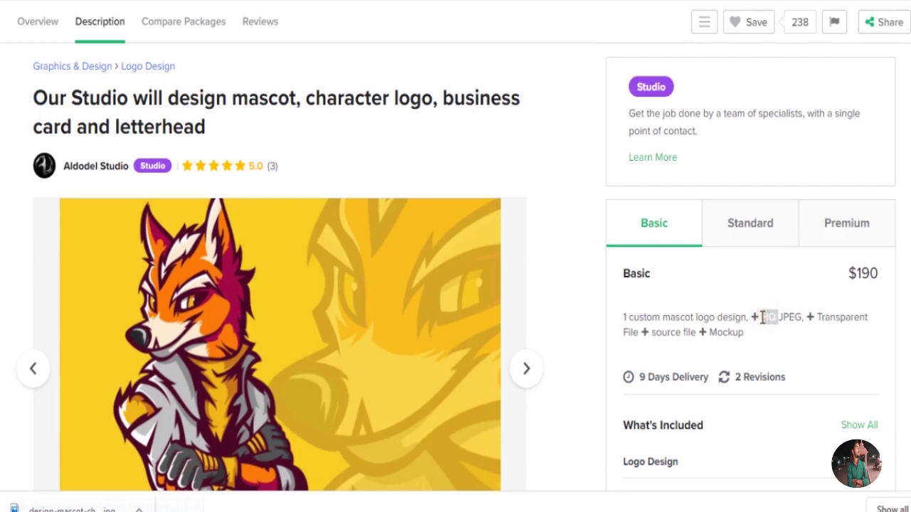
key("ctrl+a")
triple_click(762, 318)
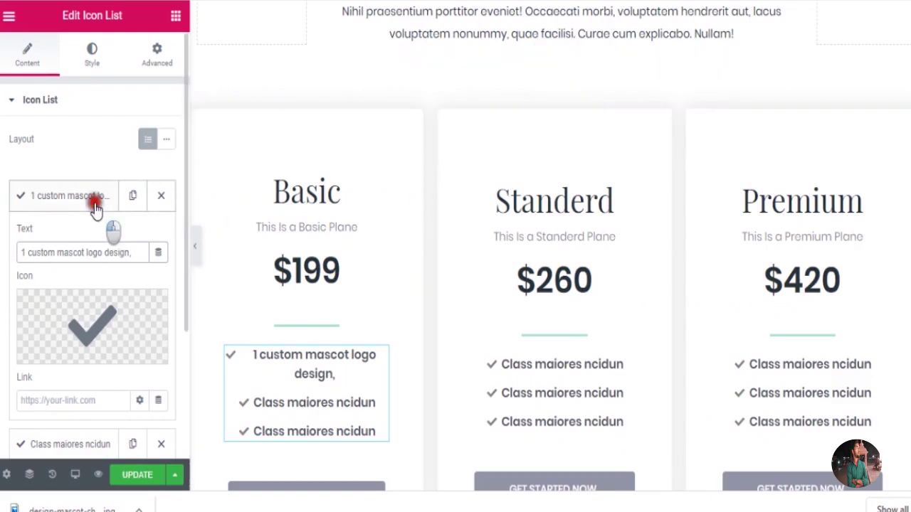
In the page editor, replace the second Basic plan feature's text with the full copied package description.
left_click(96, 207)
left_click(93, 235)
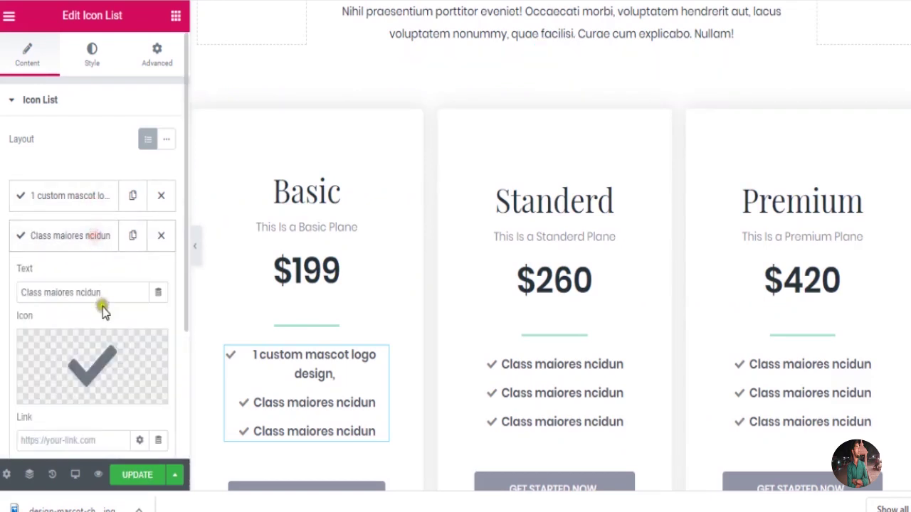
left_click(103, 295)
key("ctrl+a")
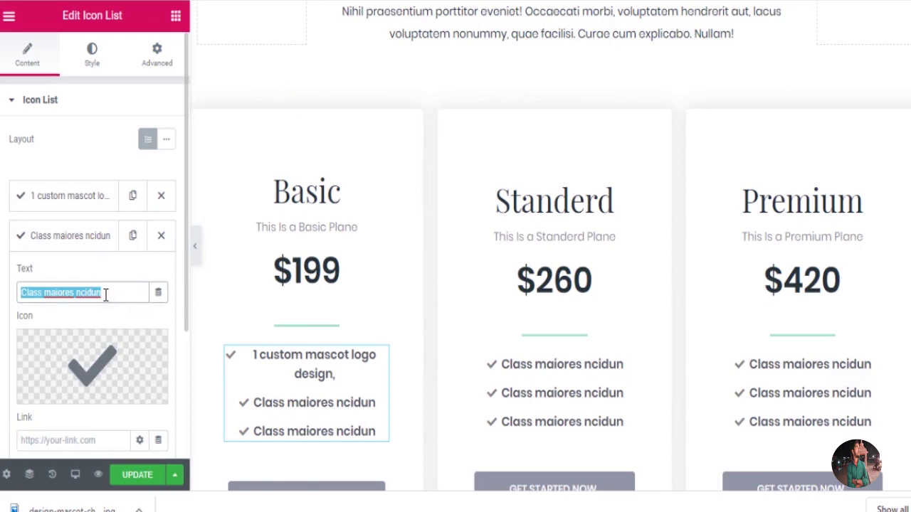
type("1 custom mascot logo design, ✚ HQ JPEG, ✚ Transparent File ✚ source file ✚ Mockup")
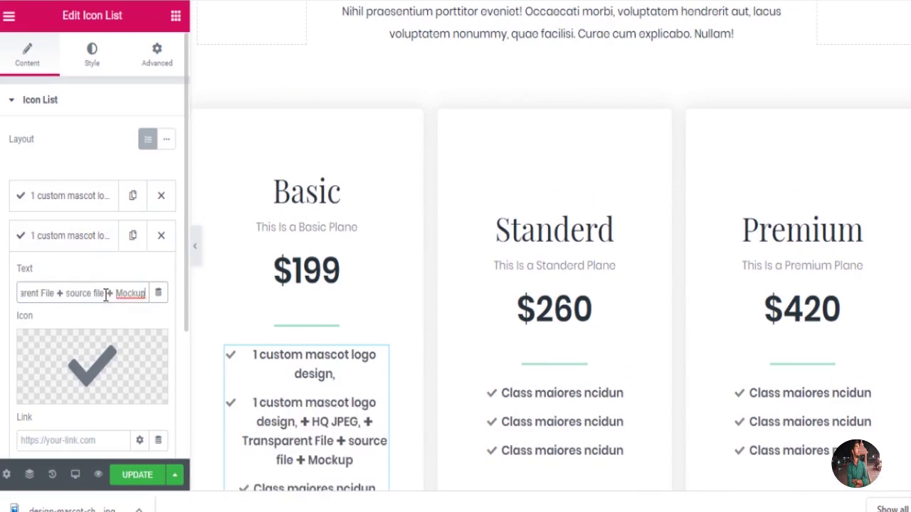
Trim the second Basic plan feature's text so that only "source file" is kept.
left_click(66, 293)
key("BackSpace")
key("BackSpace")
key("BackSpace")
key("BackSpace")
key("BackSpace")
key("BackSpace")
key("BackSpace")
key("BackSpace")
key("BackSpace")
key("BackSpace")
key("BackSpace")
key("BackSpace")
key("BackSpace")
key("BackSpace")
key("BackSpace")
key("BackSpace")
key("BackSpace")
key("BackSpace")
key("BackSpace")
key("BackSpace")
key("BackSpace")
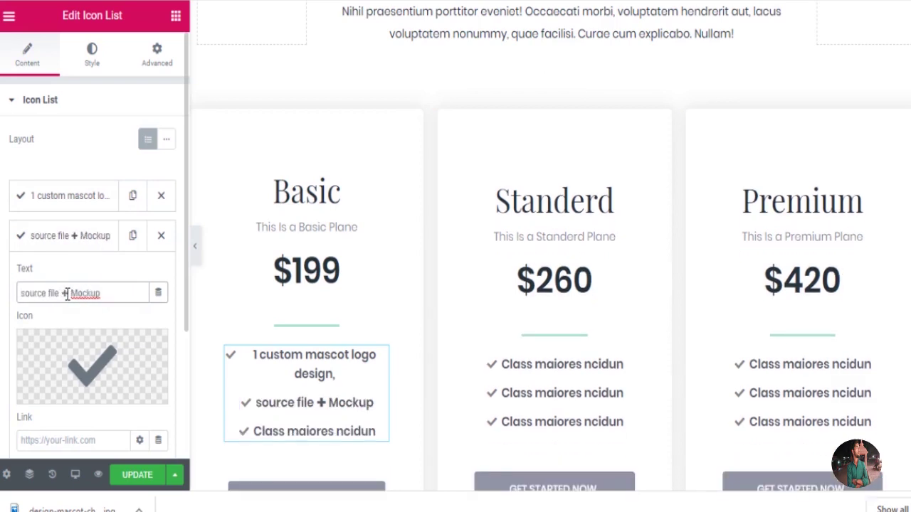
left_click(106, 295)
key("BackSpace")
key("BackSpace")
key("BackSpace")
key("BackSpace")
key("BackSpace")
key("BackSpace")
key("BackSpace")
key("BackSpace")
key("BackSpace")
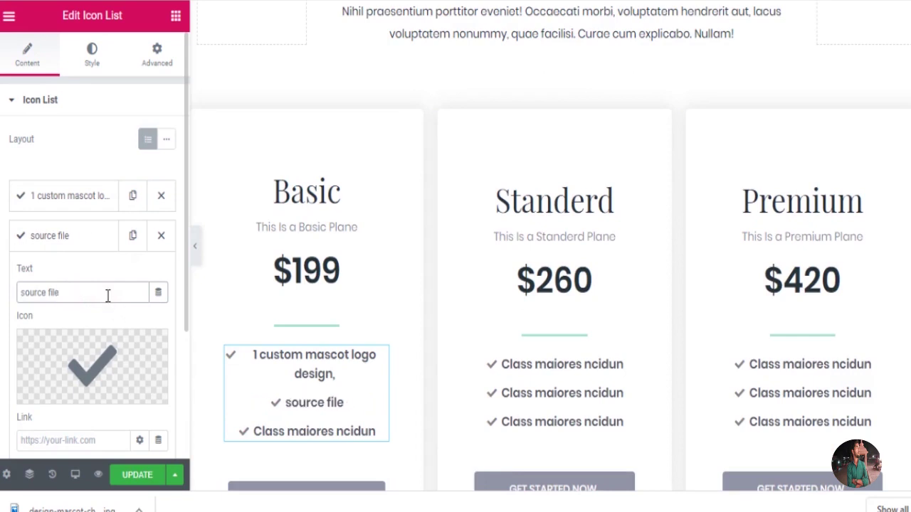
left_click(28, 236)
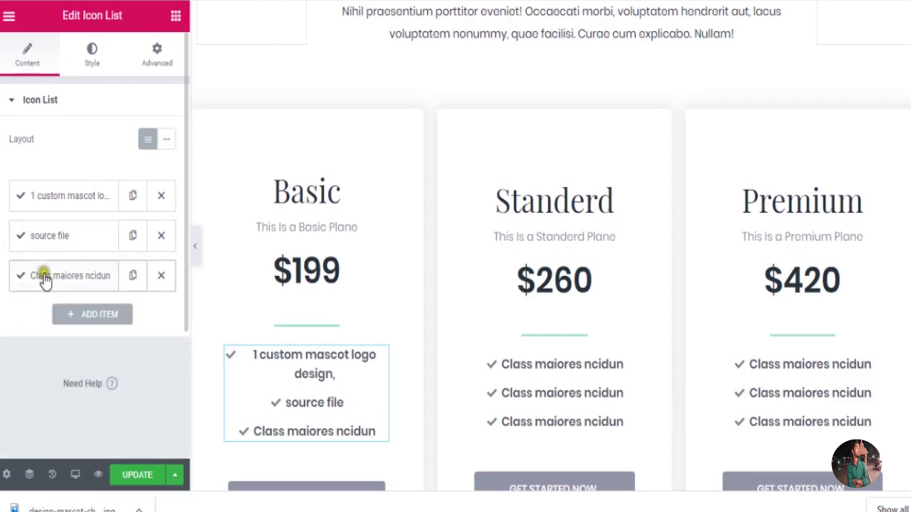
Replace the third Basic plan feature's text with the full copied package description.
left_click(41, 276)
left_click(111, 332)
key("ctrl+a")
type("1 custom mascot logo design, + HQ JPEG, + Transparent File + source file + Mockup")
Trim the third Basic plan feature's text so that only "HQ JPEG," is kept.
left_click(119, 333)
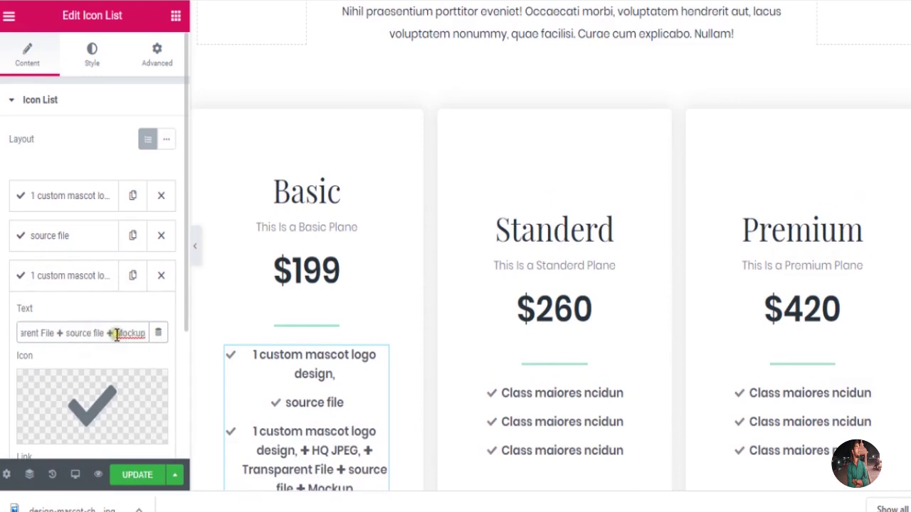
key("BackSpace")
key("BackSpace")
key("BackSpace")
key("BackSpace")
key("BackSpace")
key("BackSpace")
key("BackSpace")
key("BackSpace")
key("BackSpace")
key("BackSpace")
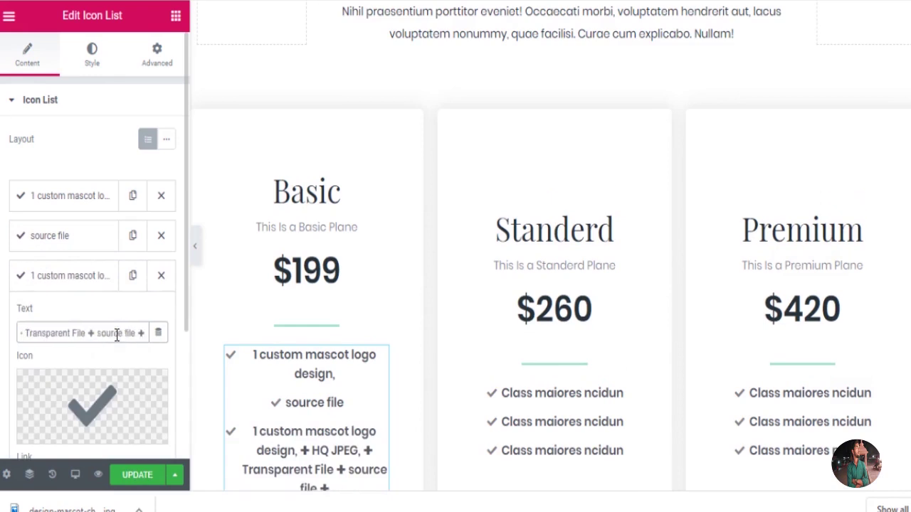
key("BackSpace")
key("BackSpace")
key("BackSpace")
key("BackSpace")
key("BackSpace")
key("BackSpace")
key("BackSpace")
key("BackSpace")
key("BackSpace")
key("BackSpace")
key("BackSpace")
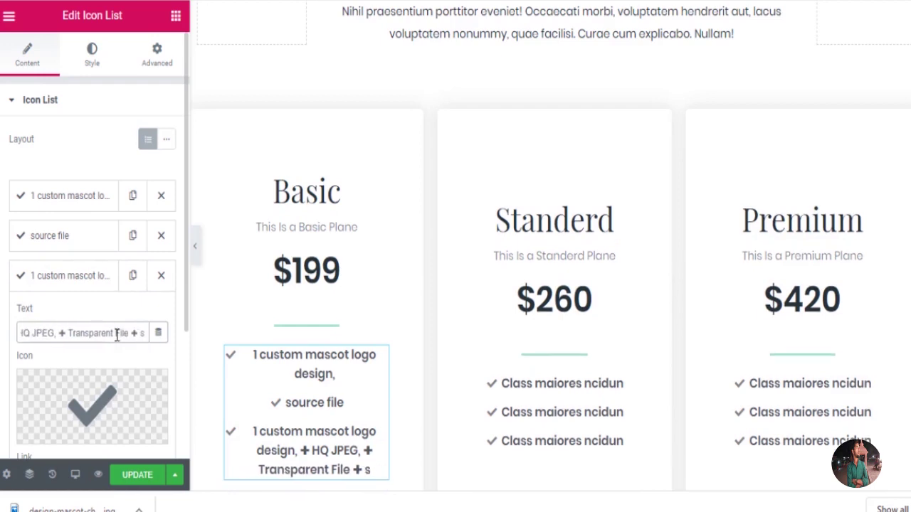
key("BackSpace")
key("BackSpace")
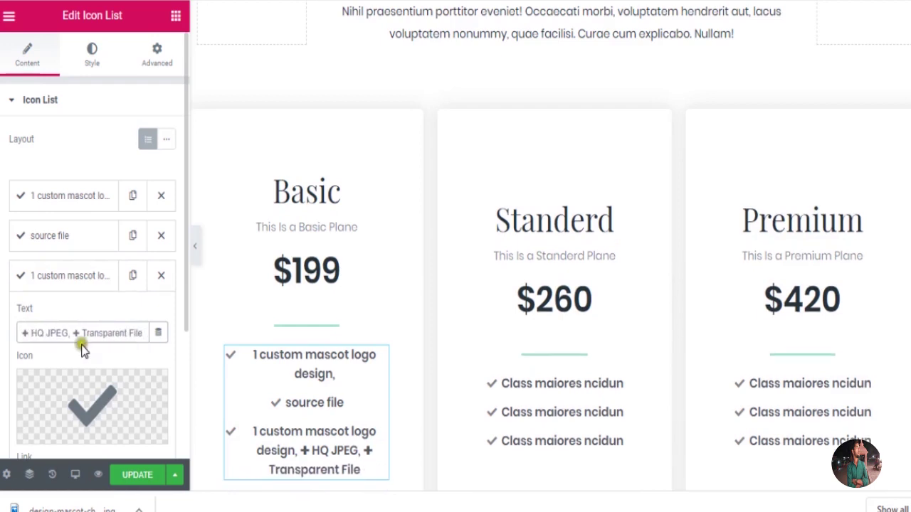
key("BackSpace")
key("BackSpace")
key("BackSpace")
key("BackSpace")
key("BackSpace")
key("BackSpace")
key("BackSpace")
key("BackSpace")
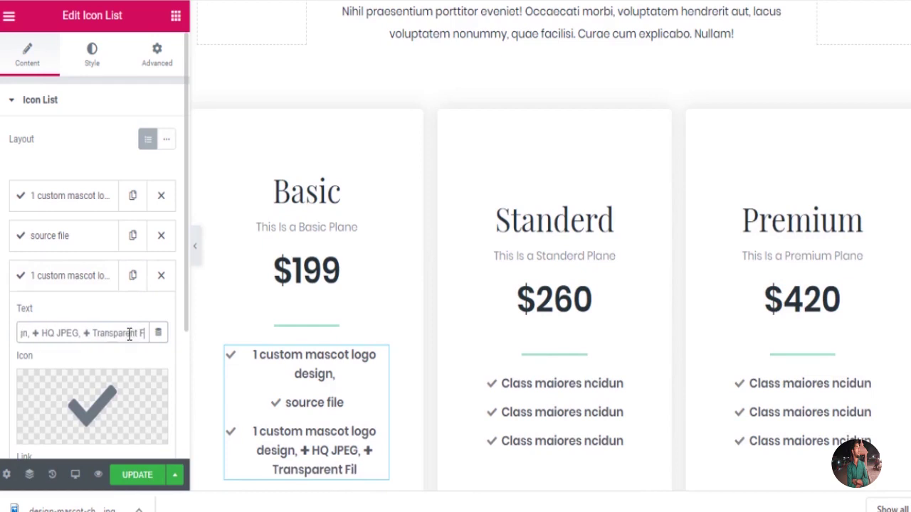
key("BackSpace")
key("BackSpace")
key("BackSpace")
key("BackSpace")
key("BackSpace")
key("BackSpace")
key("BackSpace")
key("BackSpace")
key("BackSpace")
key("BackSpace")
key("BackSpace")
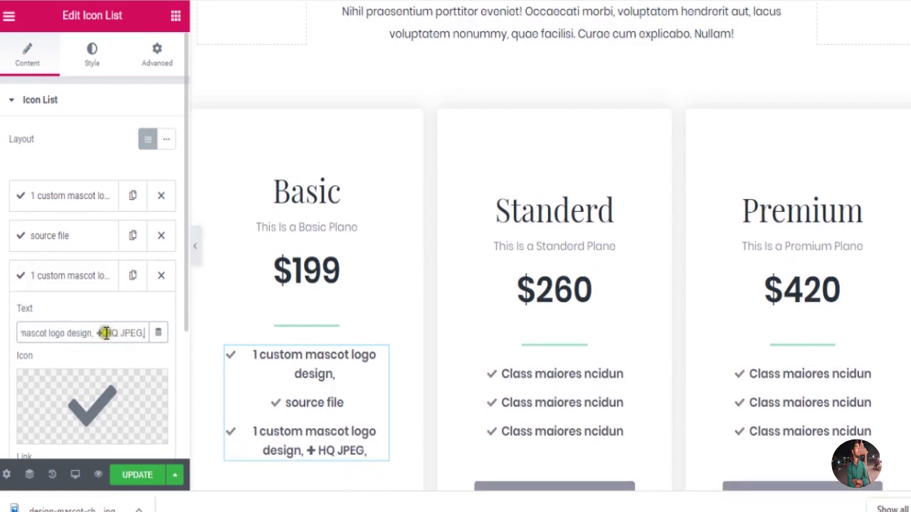
left_click(102, 334)
key("BackSpace")
key("BackSpace")
key("BackSpace")
key("BackSpace")
key("BackSpace")
key("BackSpace")
key("BackSpace")
key("BackSpace")
key("BackSpace")
key("BackSpace")
key("BackSpace")
key("BackSpace")
key("BackSpace")
key("BackSpace")
key("BackSpace")
key("BackSpace")
key("BackSpace")
key("BackSpace")
key("BackSpace")
key("BackSpace")
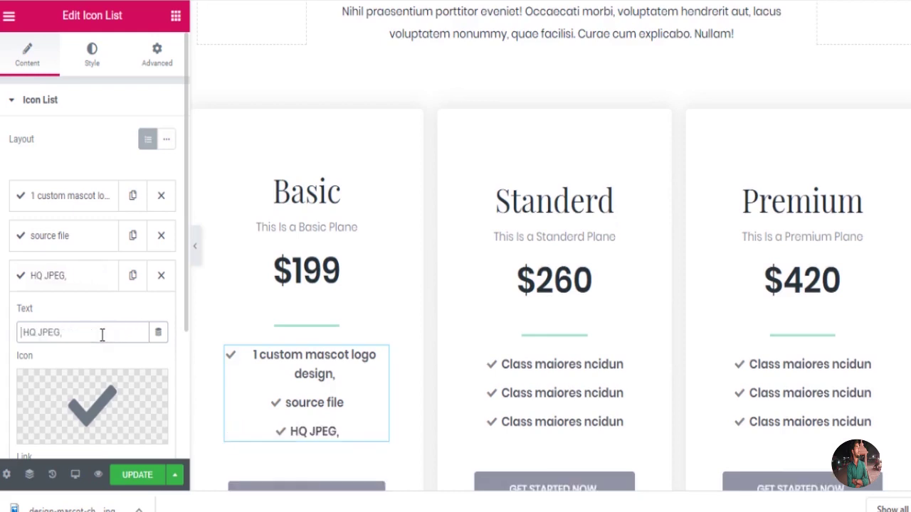
left_click(74, 279)
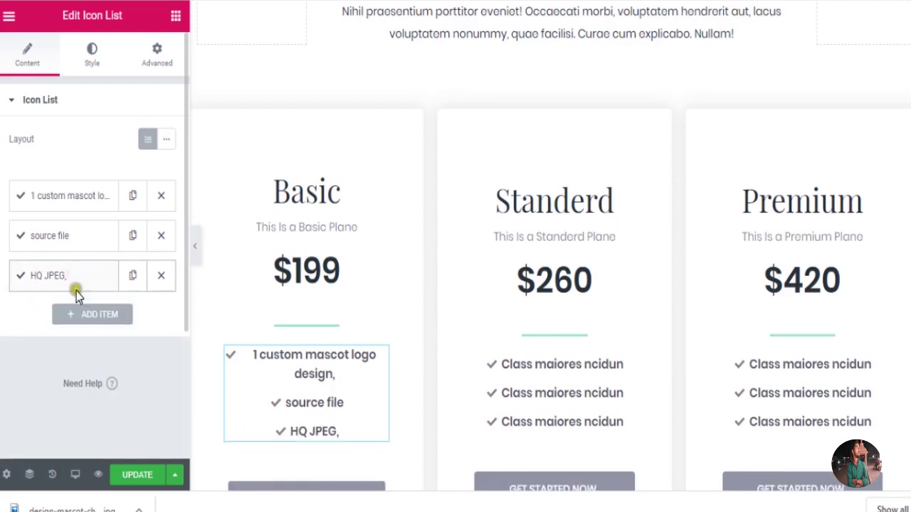
Add a fourth feature to the Basic plan's list and fill it with the full copied package description.
left_click(93, 316)
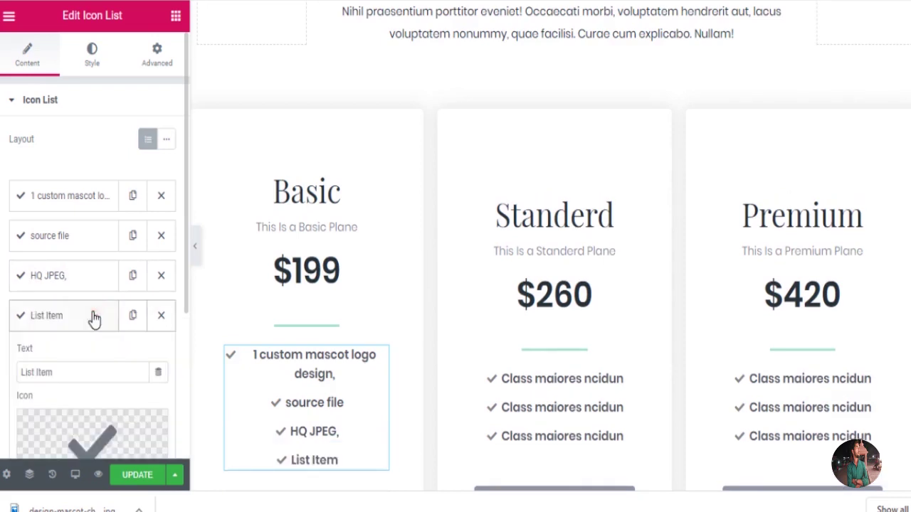
left_click(74, 369)
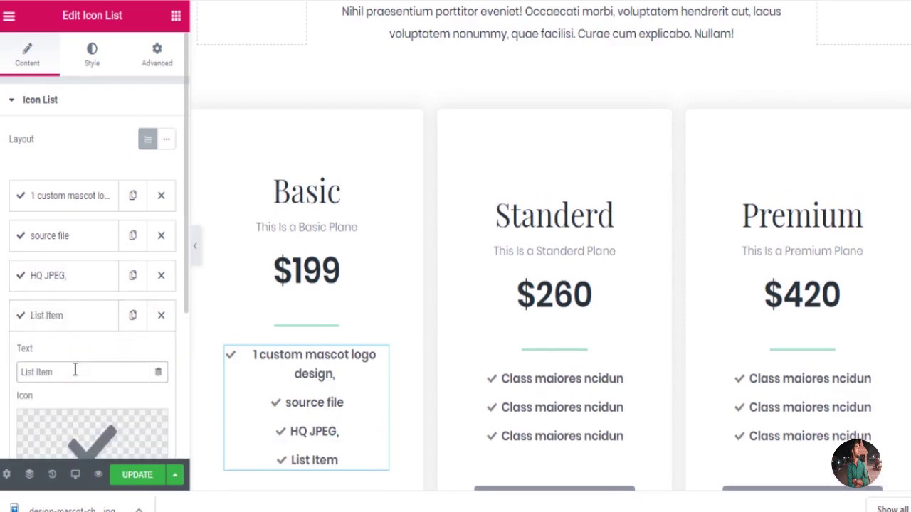
key("ctrl+a")
key("ctrl+v")
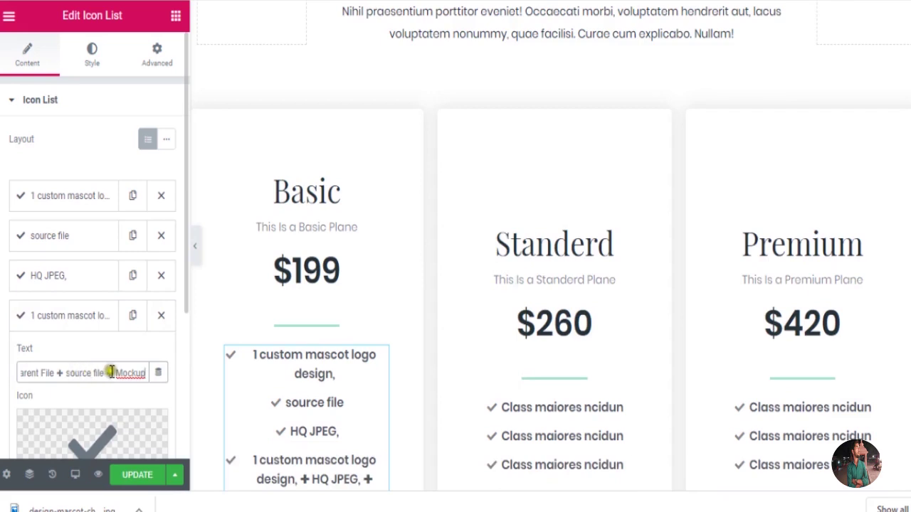
Trim the fourth Basic plan feature's text so that only "Mockup" is kept.
left_click(108, 373)
key("BackSpace")
key("BackSpace")
key("BackSpace")
key("BackSpace")
key("BackSpace")
key("BackSpace")
key("BackSpace")
key("BackSpace")
key("BackSpace")
key("BackSpace")
key("BackSpace")
key("BackSpace")
key("BackSpace")
key("BackSpace")
key("BackSpace")
key("BackSpace")
key("BackSpace")
key("BackSpace")
key("BackSpace")
key("BackSpace")
key("BackSpace")
key("BackSpace")
key("BackSpace")
key("BackSpace")
key("BackSpace")
key("BackSpace")
key("BackSpace")
key("BackSpace")
key("BackSpace")
key("BackSpace")
key("BackSpace")
key("BackSpace")
key("BackSpace")
key("BackSpace")
key("BackSpace")
key("BackSpace")
key("BackSpace")
key("BackSpace")
key("BackSpace")
key("BackSpace")
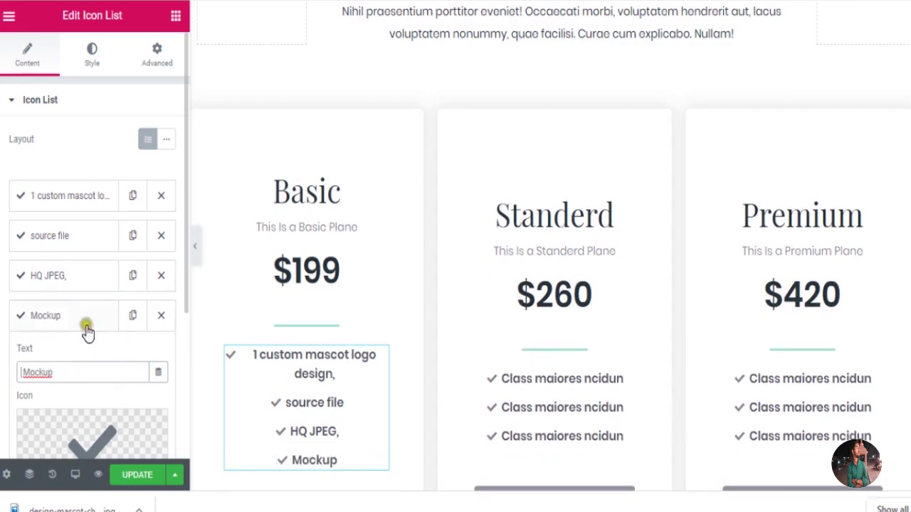
left_click(89, 315)
Add a fifth feature to the Basic plan's list and replace its placeholder text with the full copied package description.
left_click(89, 355)
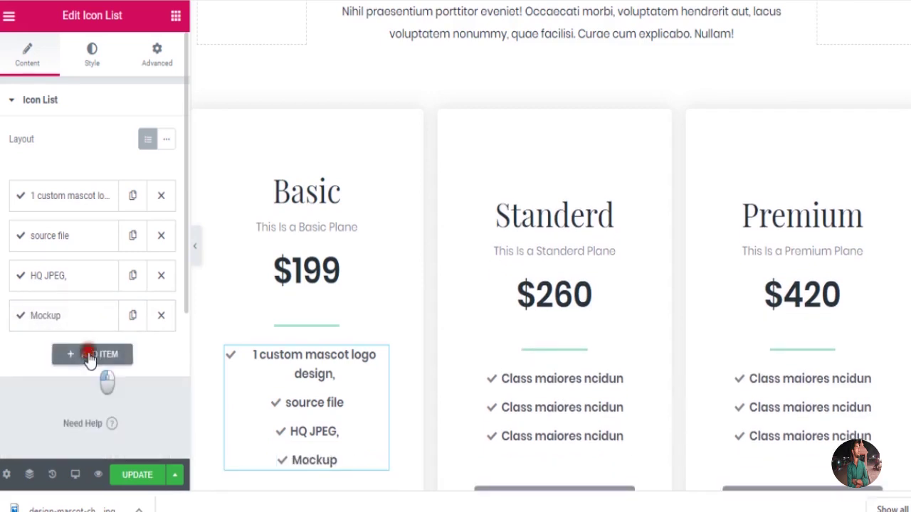
triple_click(88, 406)
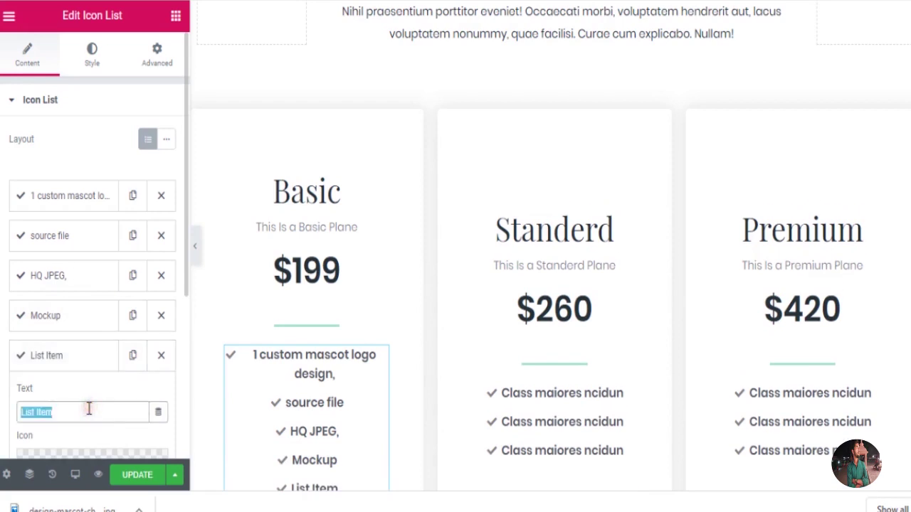
key("ctrl+v")
Trim the fifth Basic plan feature's text so that only "Transparent File" is kept.
key("Left")
key("Left")
key("Left")
key("Left")
key("Left")
key("Left")
key("Left")
key("Left")
key("Left")
key("Left")
key("Left")
key("Left")
key("Left")
key("Left")
key("Left")
key("Left")
key("Left")
key("Left")
key("Left")
key("Left")
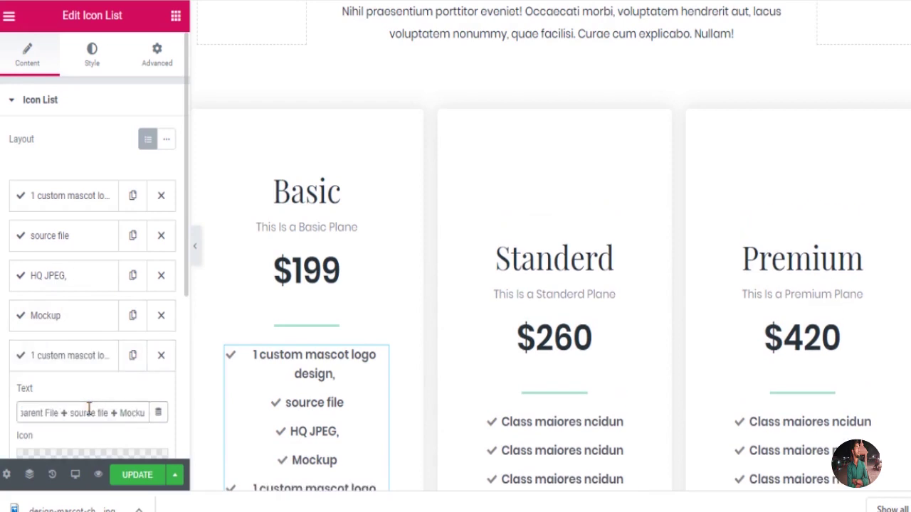
key("Left")
key("Left")
key("Left")
key("Left")
key("Left")
key("Left")
key("Left")
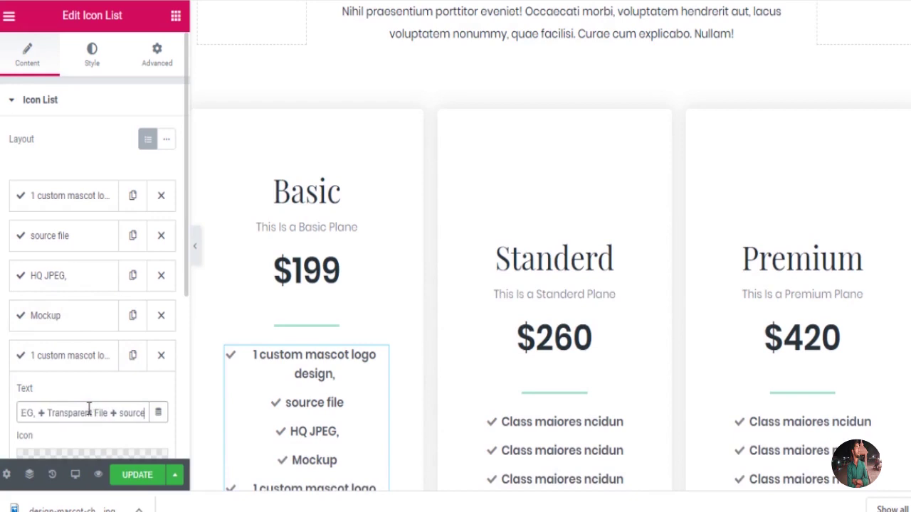
key("Left")
key("Left")
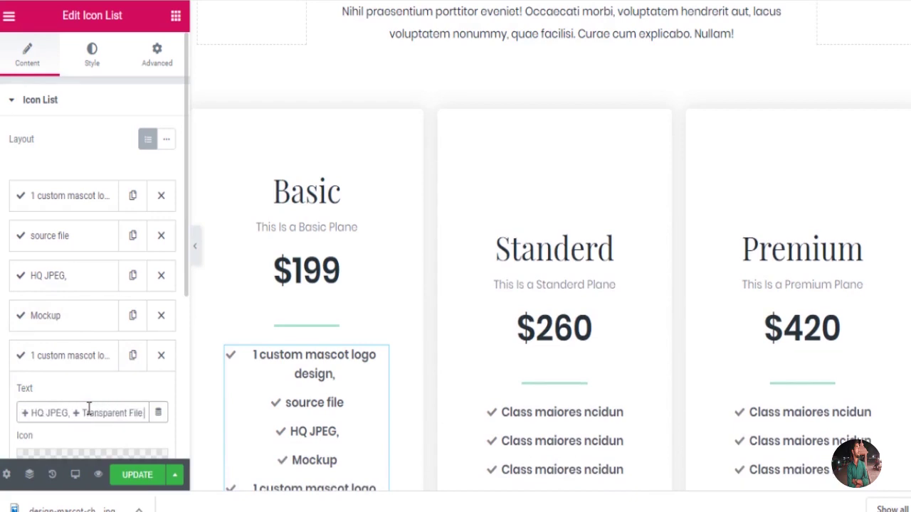
left_click(78, 412)
key("BackSpace")
key("BackSpace")
key("BackSpace")
key("BackSpace")
key("BackSpace")
key("BackSpace")
key("BackSpace")
key("BackSpace")
key("BackSpace")
key("BackSpace")
key("BackSpace")
key("BackSpace")
key("BackSpace")
key("BackSpace")
key("BackSpace")
key("BackSpace")
key("BackSpace")
key("BackSpace")
key("BackSpace")
key("BackSpace")
key("BackSpace")
key("BackSpace")
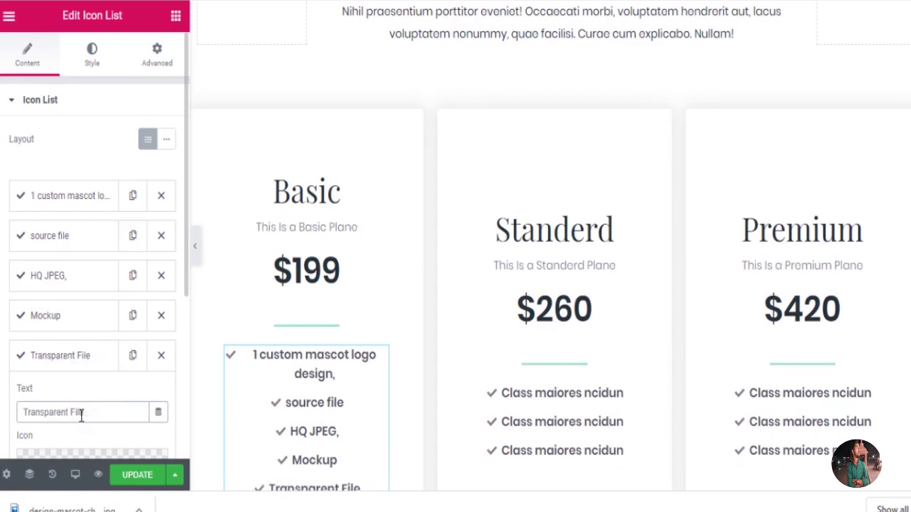
left_click(75, 364)
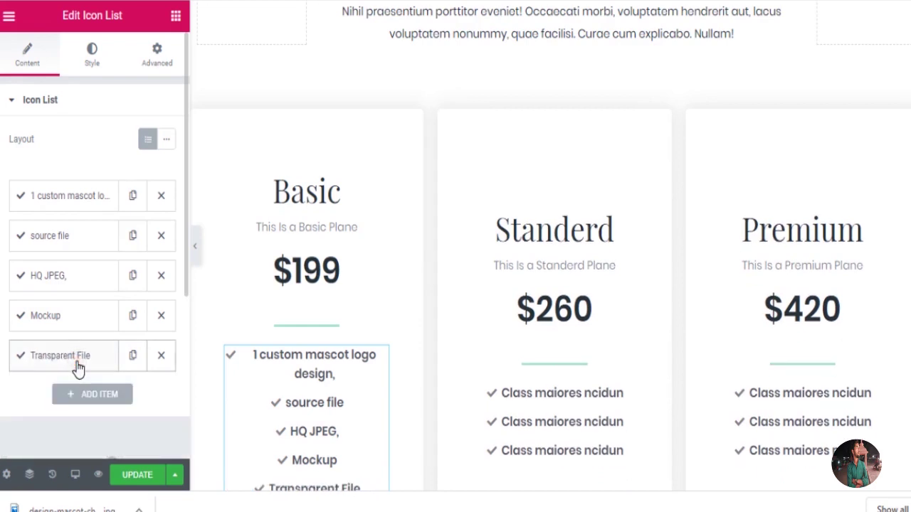
Set the text colour of the Basic plan's feature list to the green preset #23A455.
left_click(95, 62)
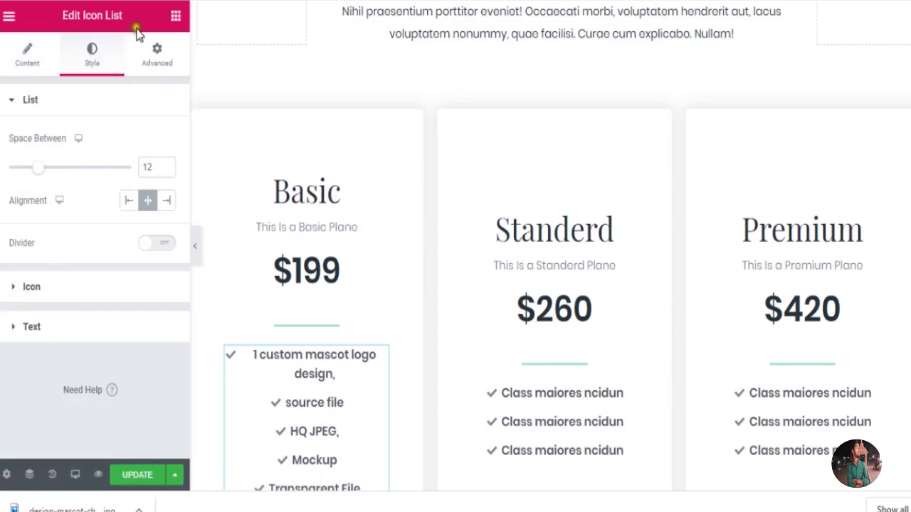
left_click(26, 285)
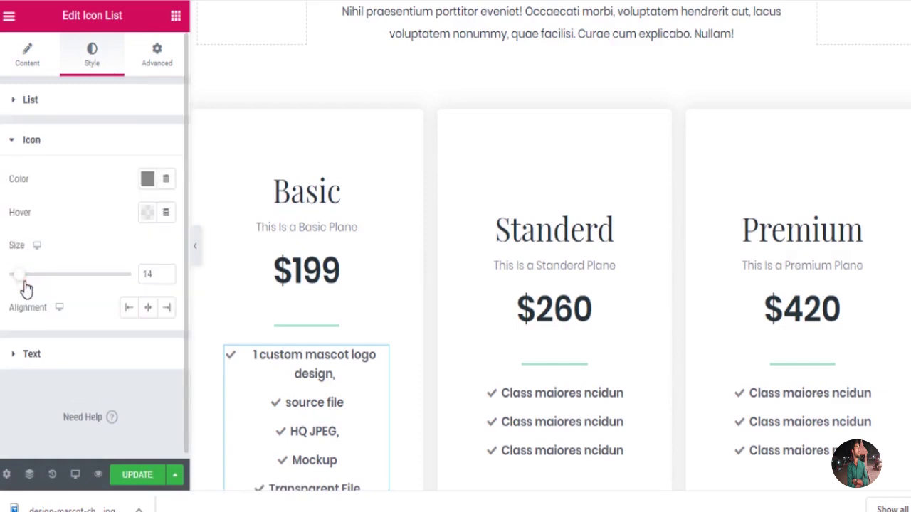
left_click(13, 143)
left_click(12, 184)
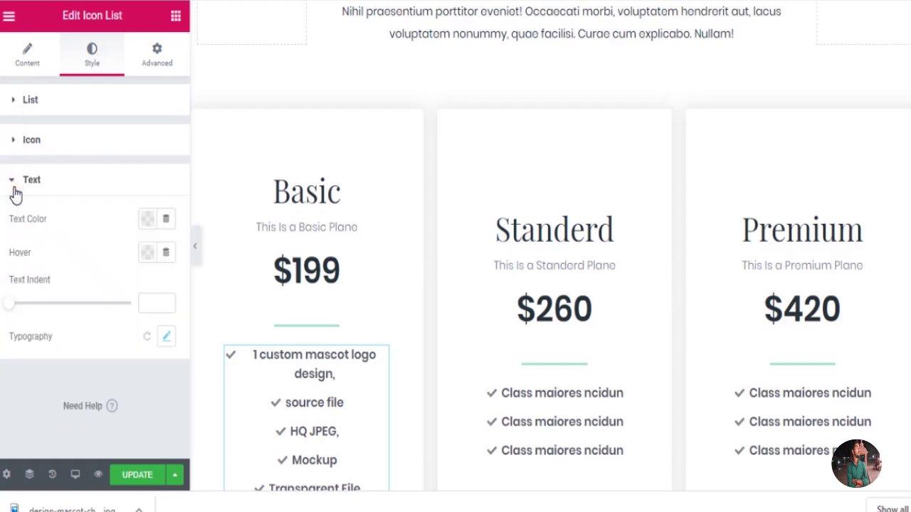
left_click(152, 223)
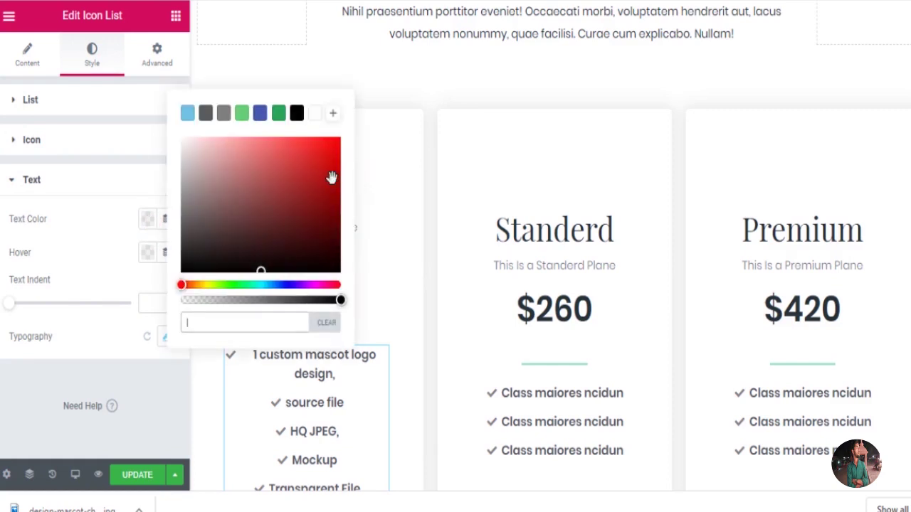
left_click(332, 177)
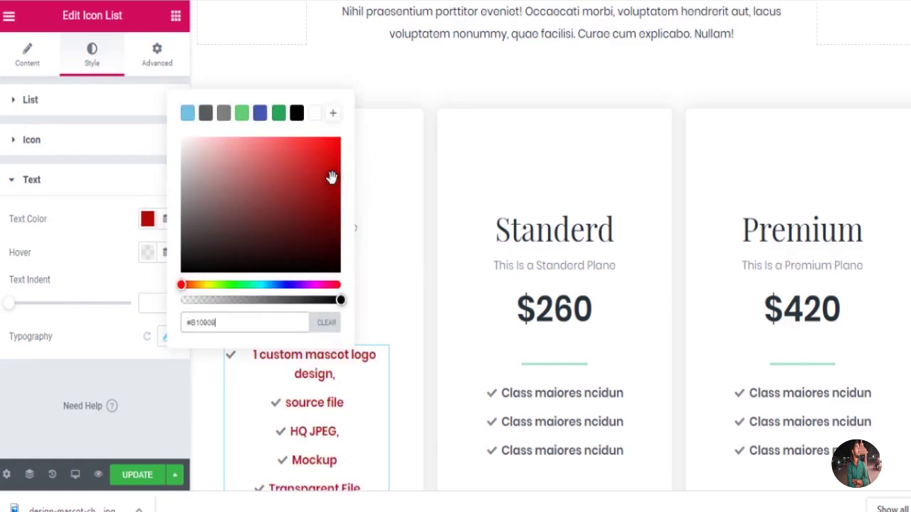
left_click(279, 114)
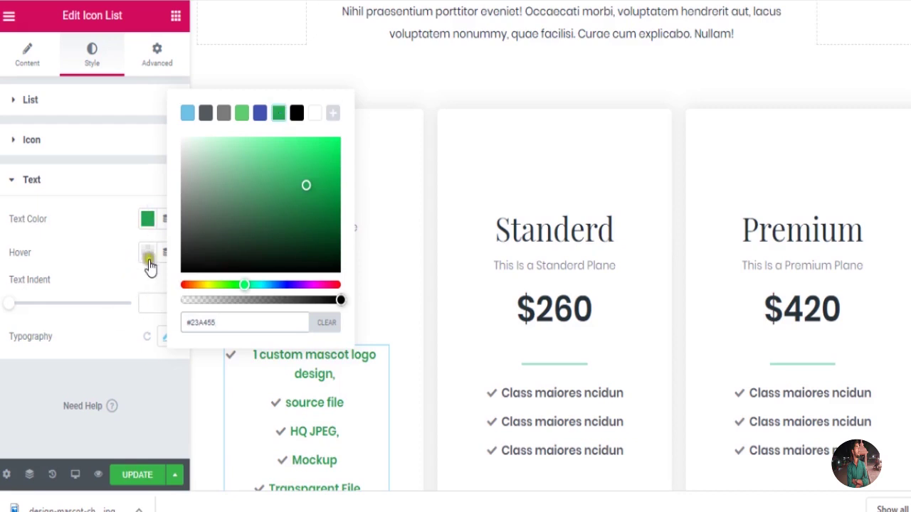
Set the hover text colour of the Basic plan's feature list to red #C01616.
left_click(148, 253)
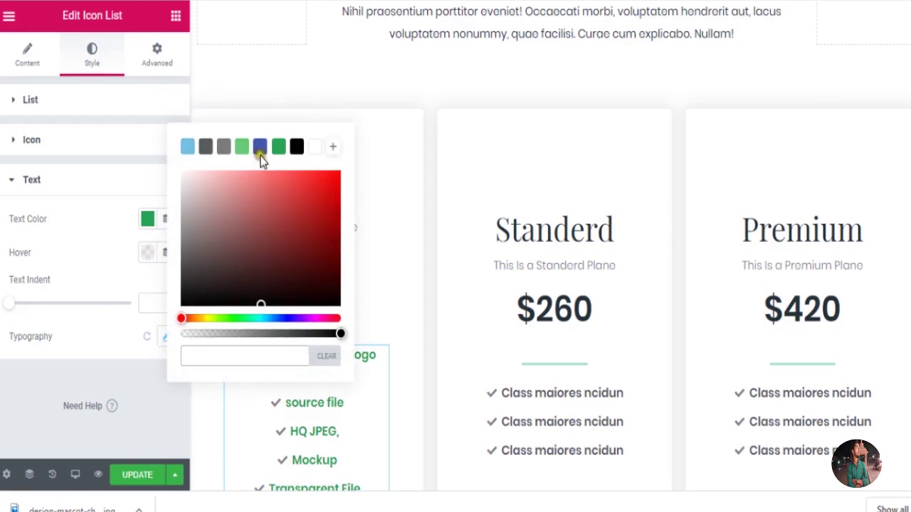
left_click(322, 203)
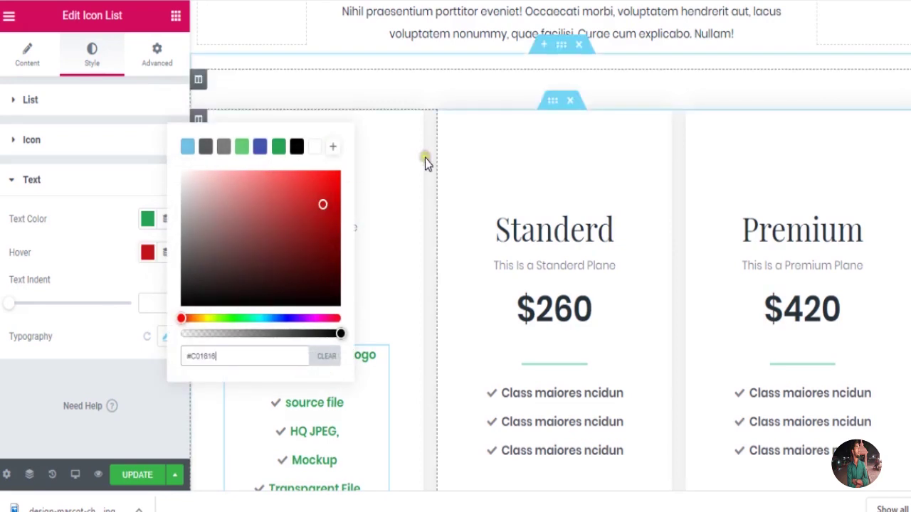
left_click(110, 156)
left_click(41, 182)
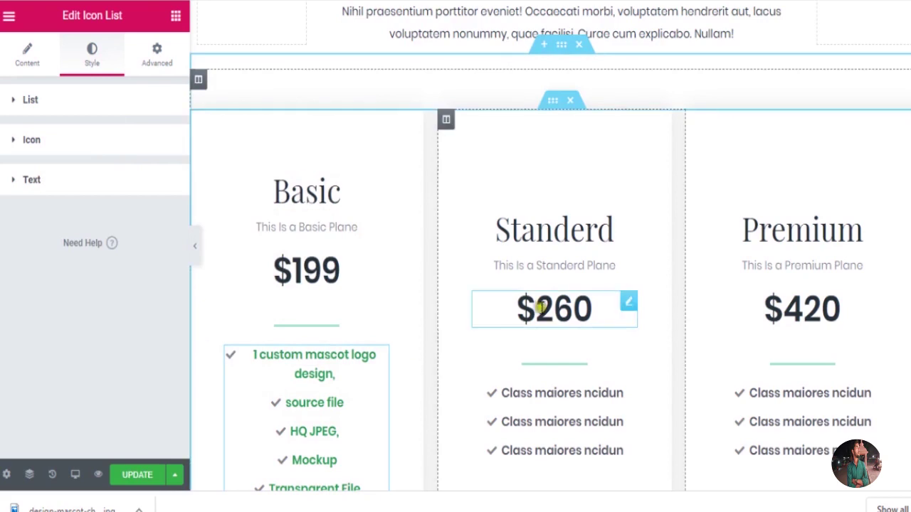
Select the Basic plan's "GET STARTED NOW" button for editing.
scroll(545, 327, "down", 2)
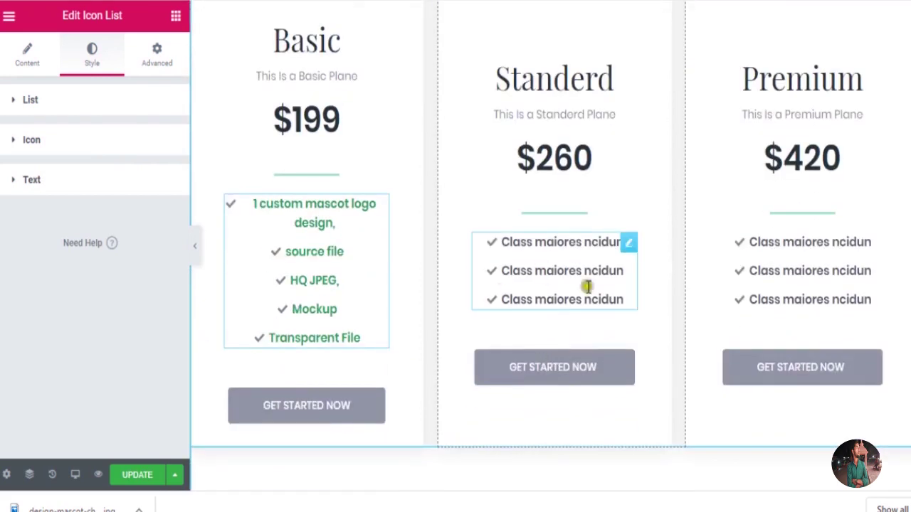
left_click(361, 411)
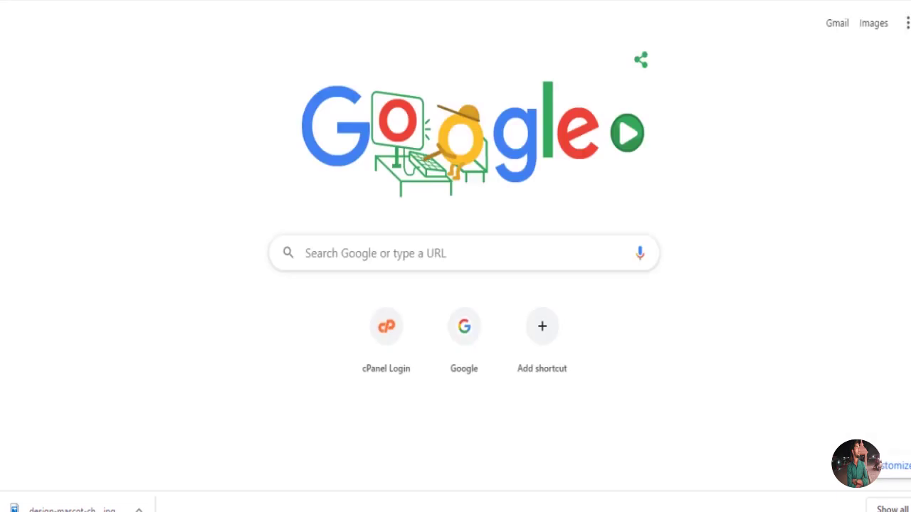
Load the site's home page in a new browser tab and go to its WordPress dashboard.
type("a")
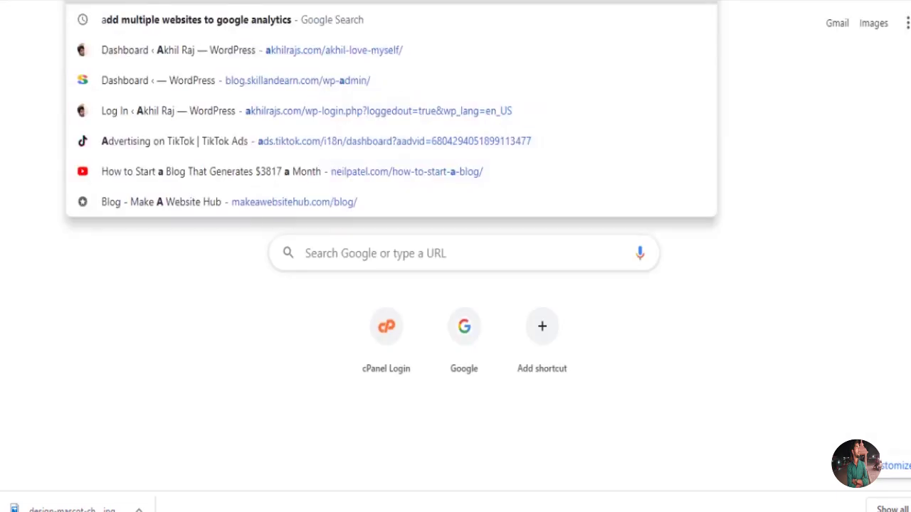
key("Return")
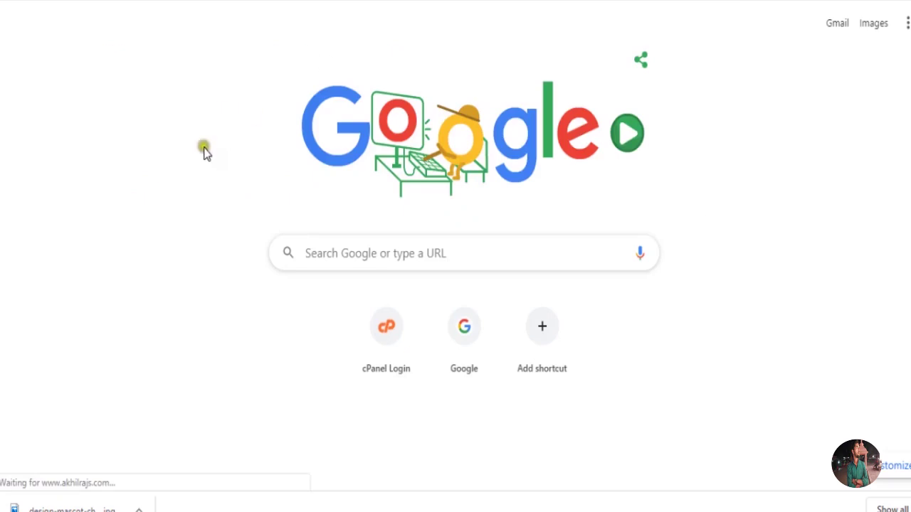
left_click(132, 91)
left_click(152, 198)
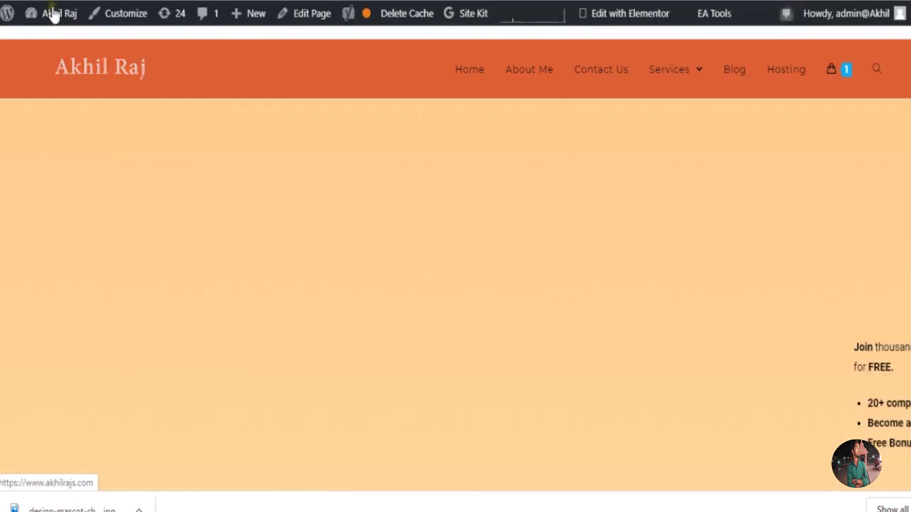
mouse_move(54, 14)
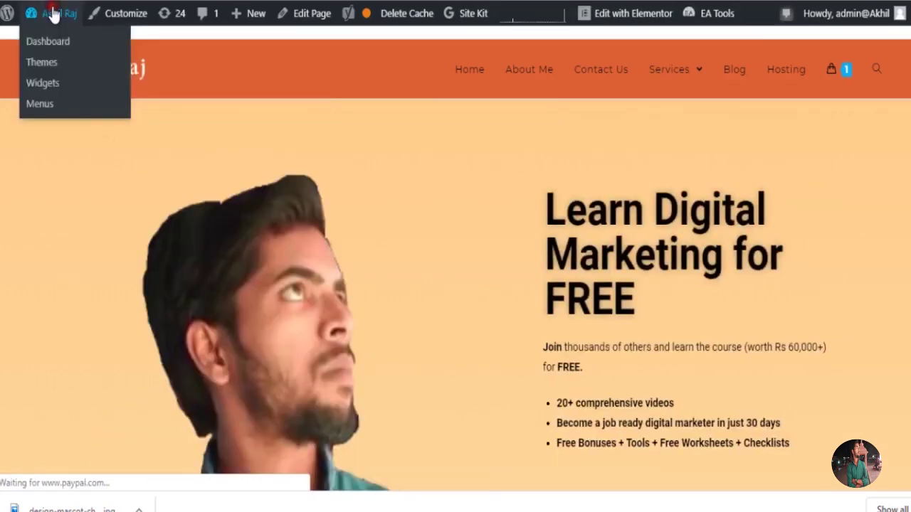
left_click(53, 48)
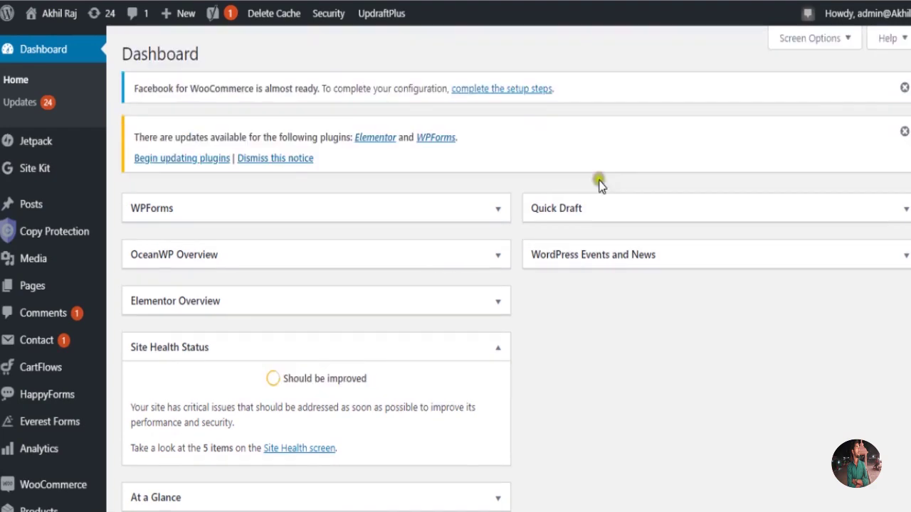
Dismiss the plugin update notice and start adding a new WooCommerce product.
left_click(900, 130)
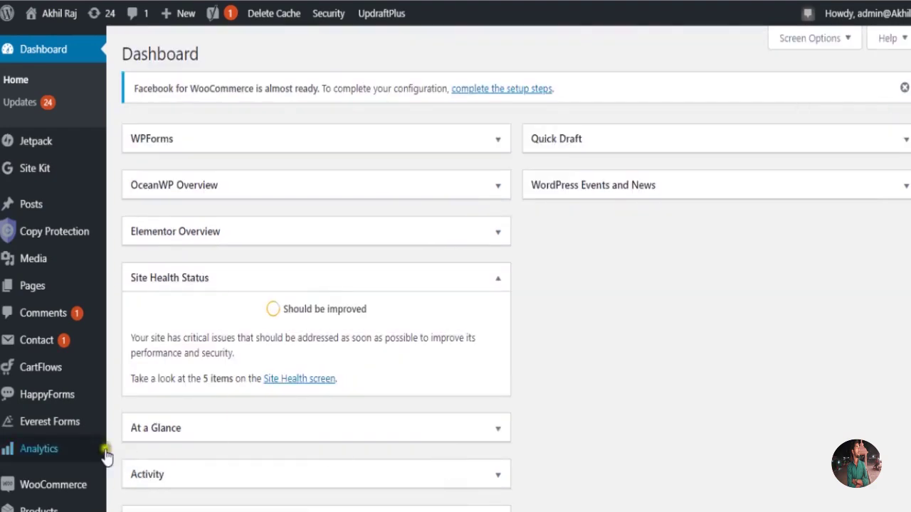
scroll(60, 342, "down", 3)
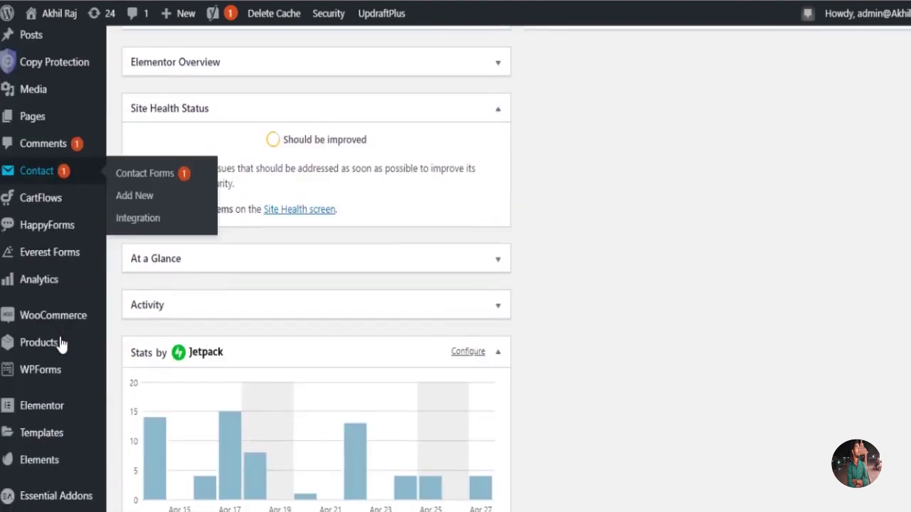
mouse_move(50, 324)
left_click(84, 316)
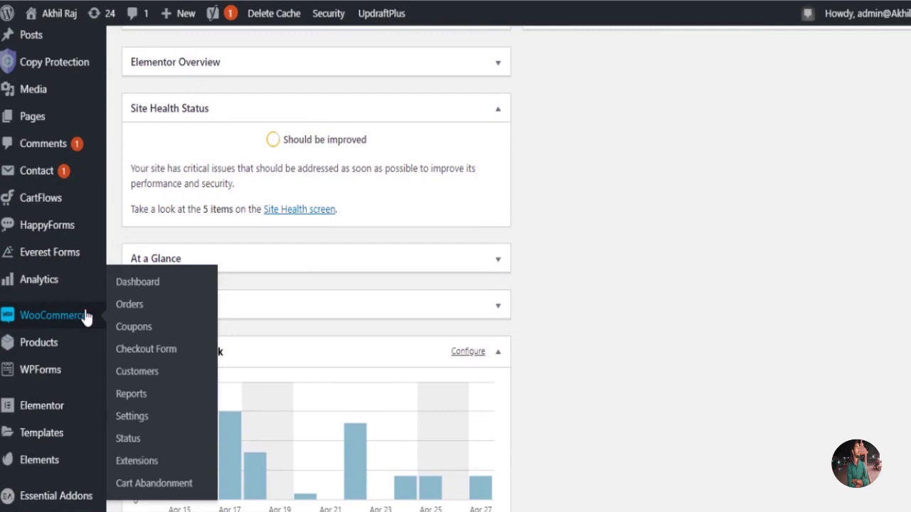
mouse_move(40, 349)
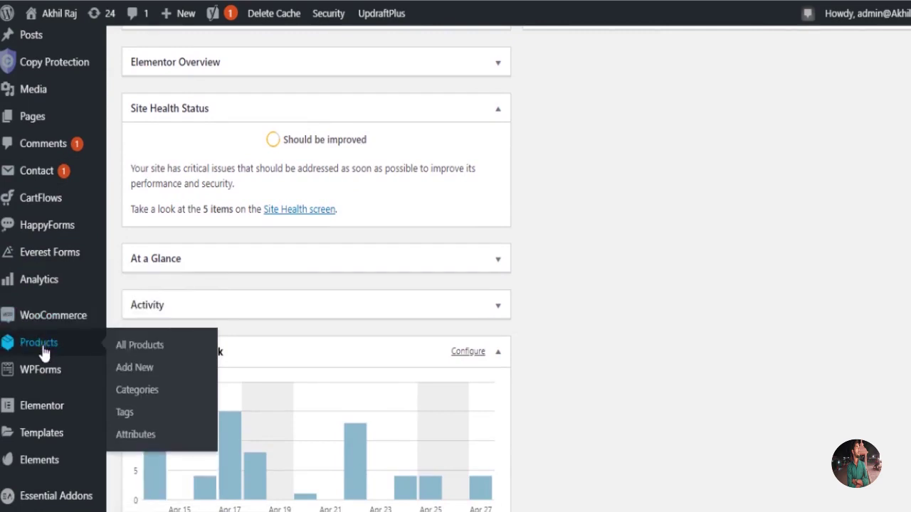
left_click(142, 375)
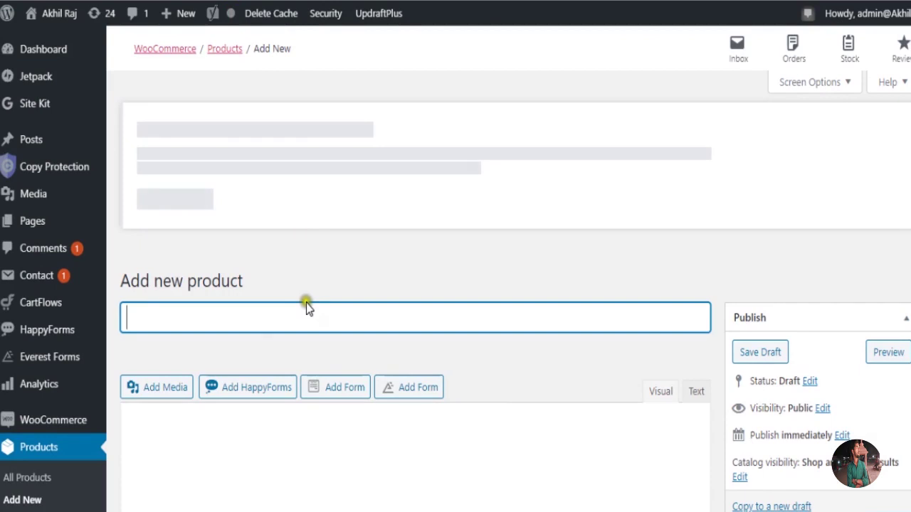
Enter "Basic" as the name of the new product.
type("B")
scroll(308, 313, "down", 2)
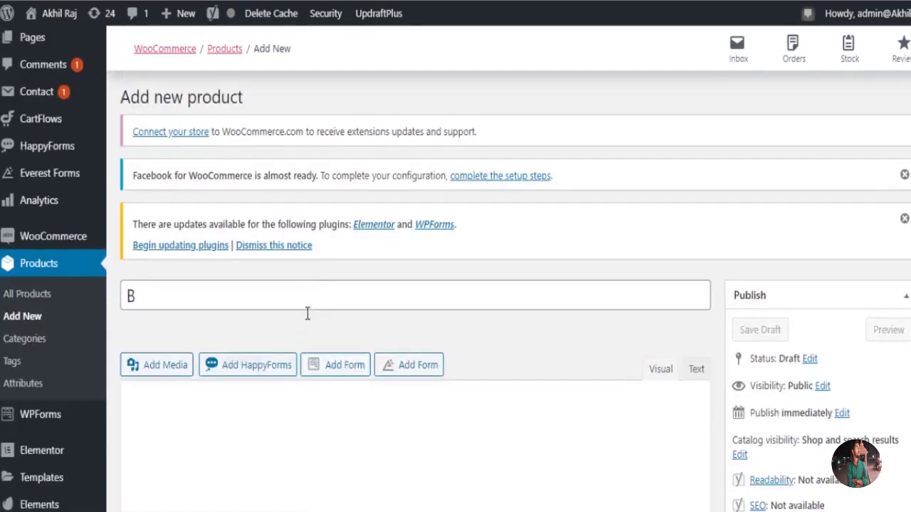
left_click(295, 278)
type("a")
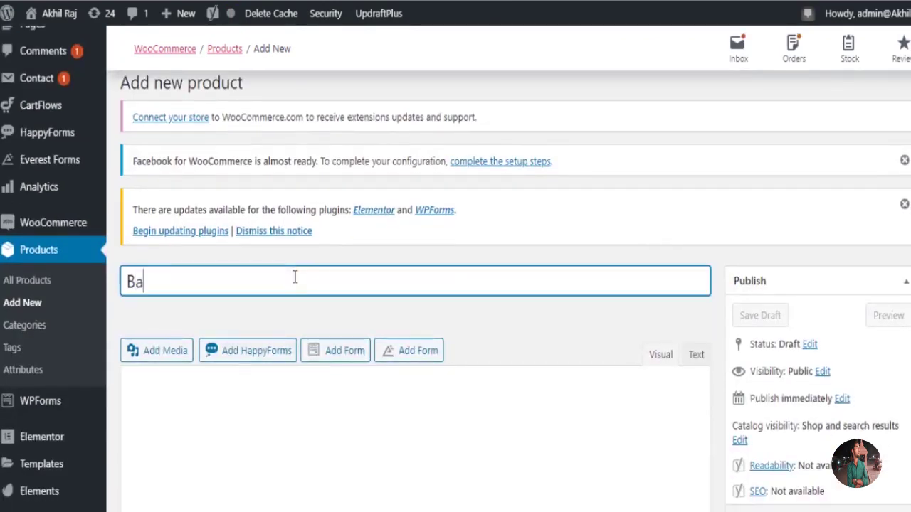
type("sic")
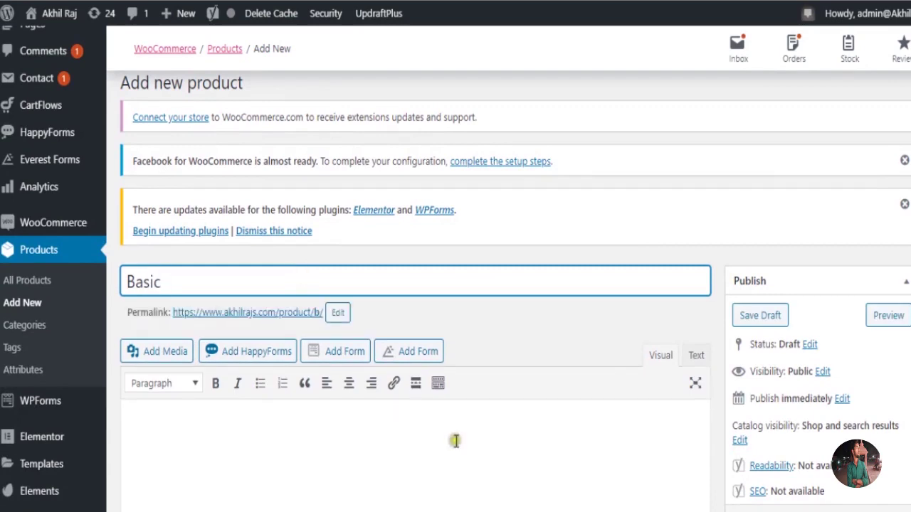
Mark the Basic product as virtual in its product data.
scroll(458, 439, "down", 6)
scroll(456, 442, "down", 2)
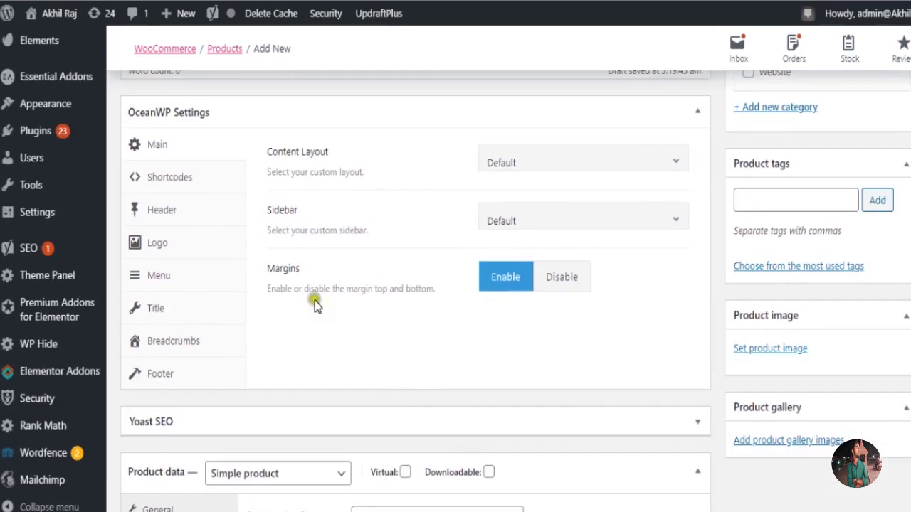
scroll(264, 167, "down", 3)
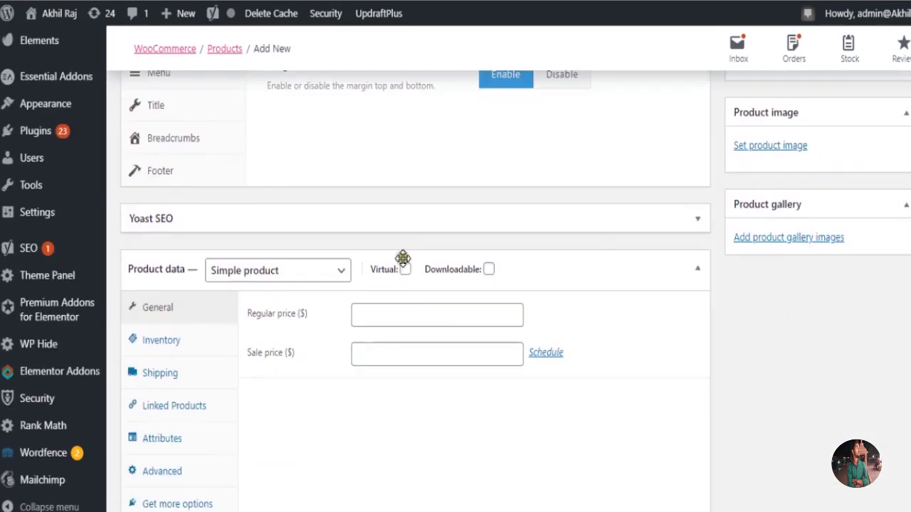
left_click(405, 271)
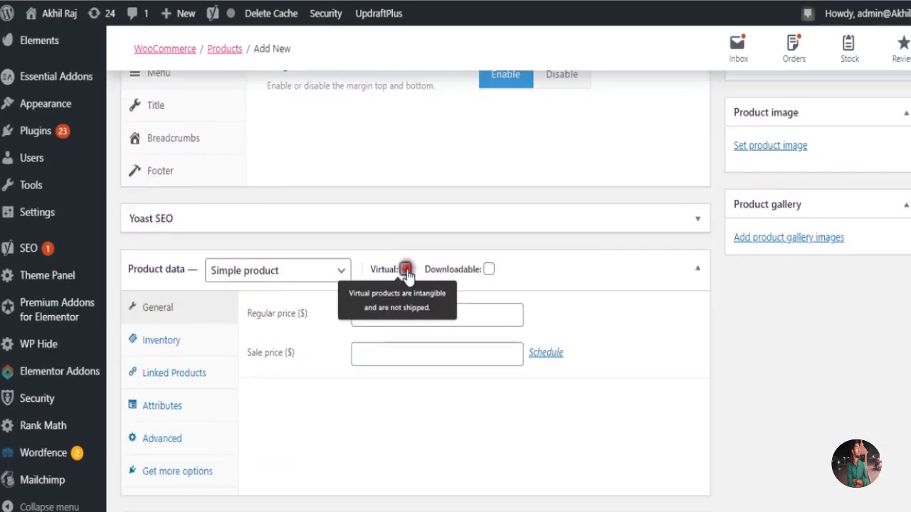
Set the Basic product's regular price to $200 and its sale price to $190.
left_click(370, 321)
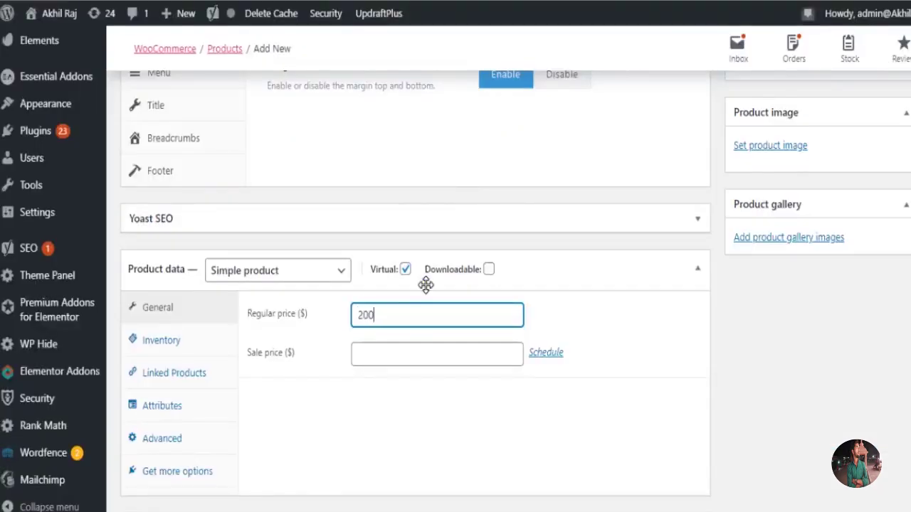
left_click(411, 351)
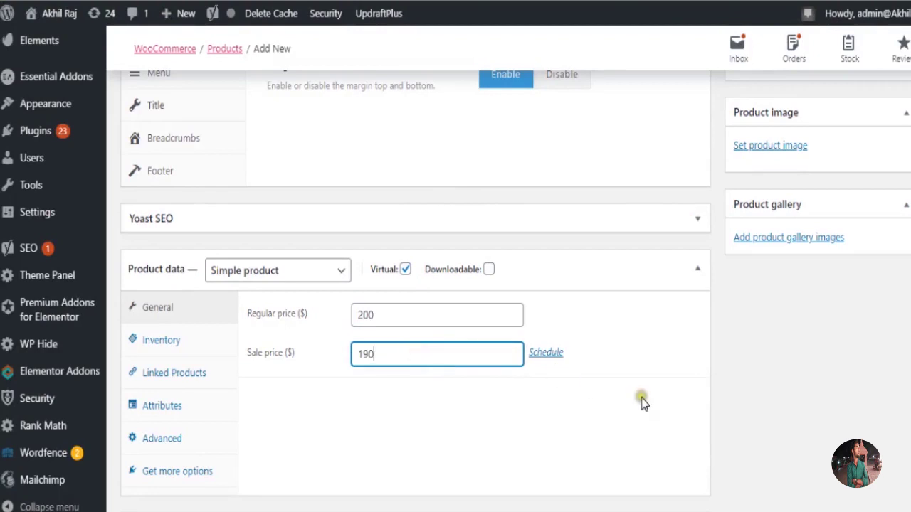
scroll(641, 398, "up", 3)
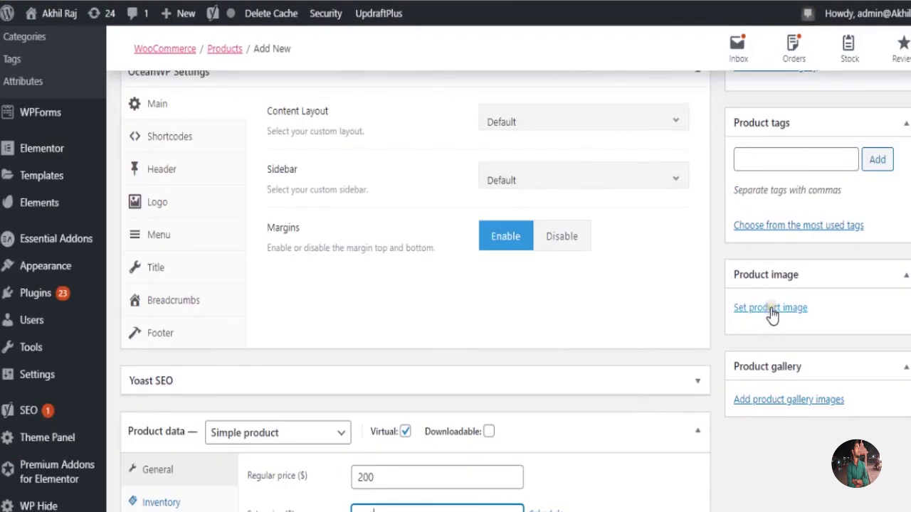
left_click(772, 310)
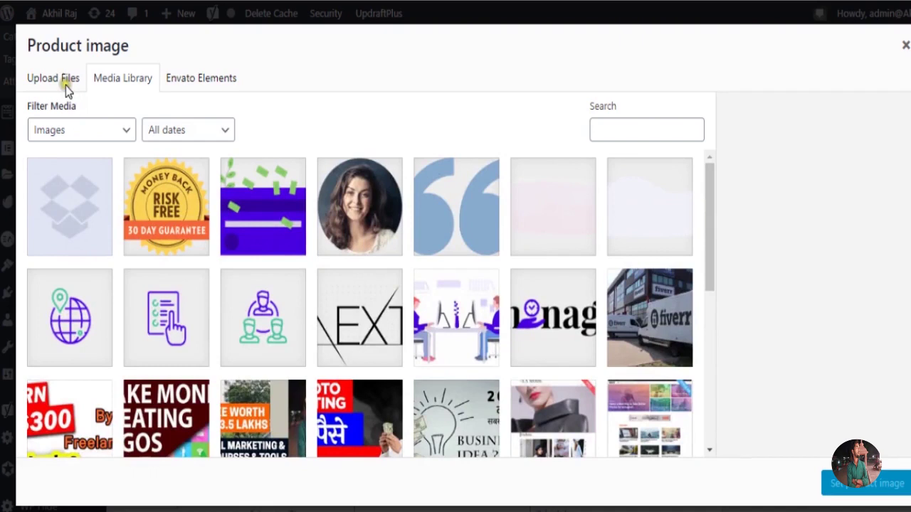
left_click(65, 83)
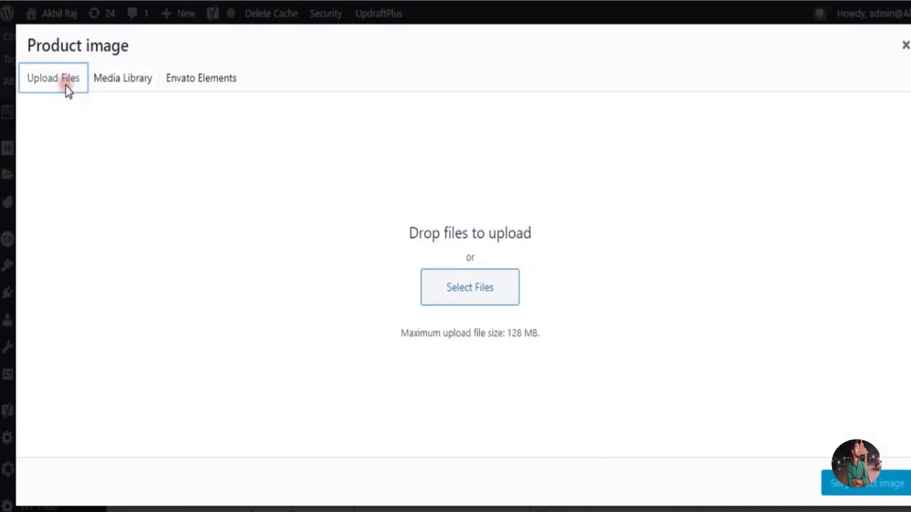
left_click(905, 45)
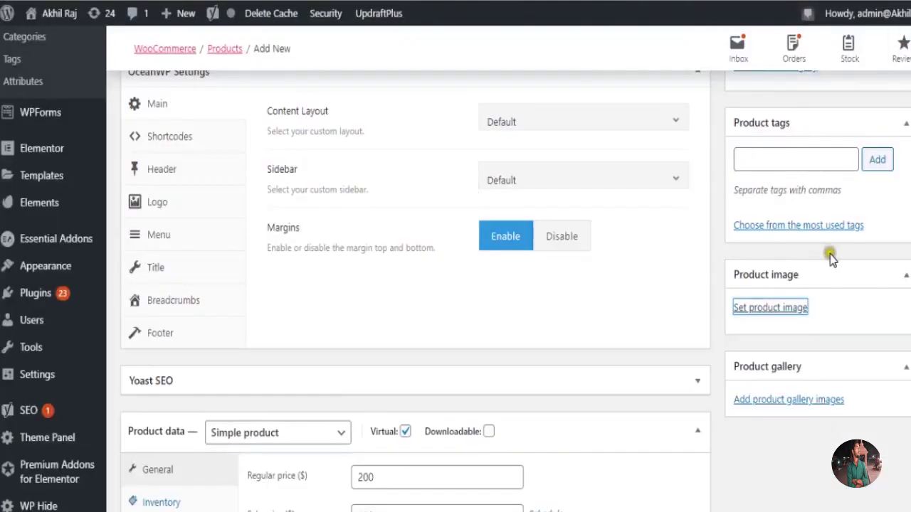
Upload design-mascot-character-logo-business-card-and-letterhead from the Desktop folder and set it as the product image.
left_click(770, 307)
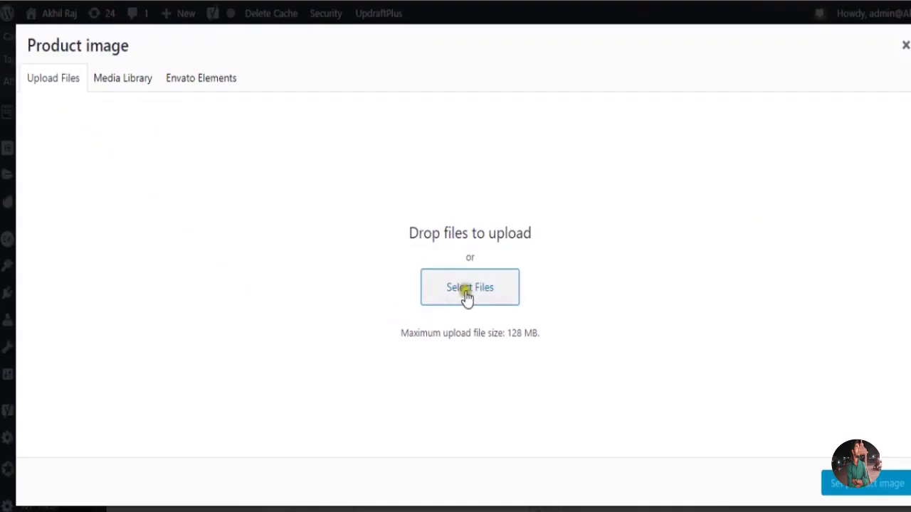
left_click(108, 83)
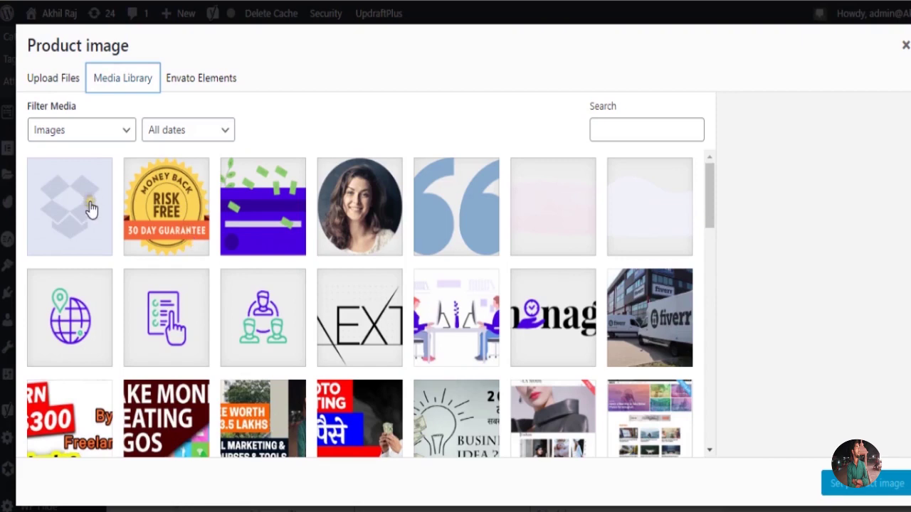
left_click(63, 91)
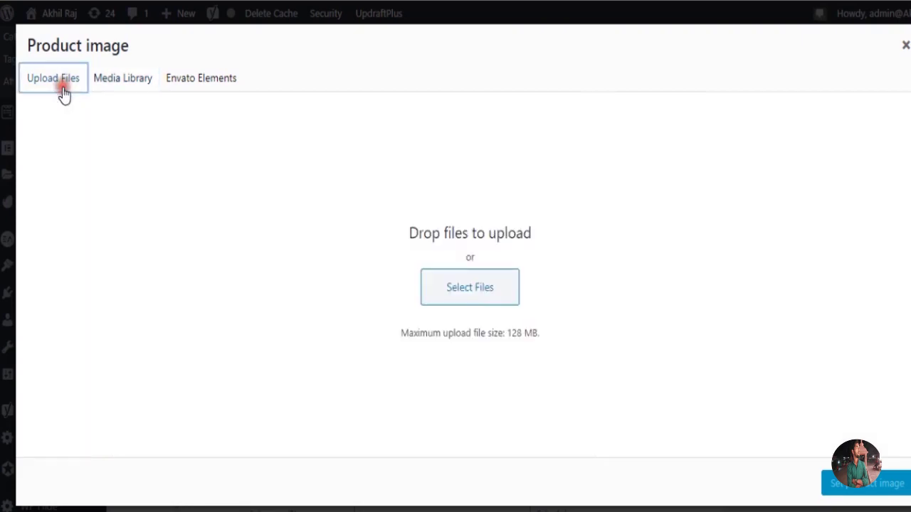
left_click(487, 299)
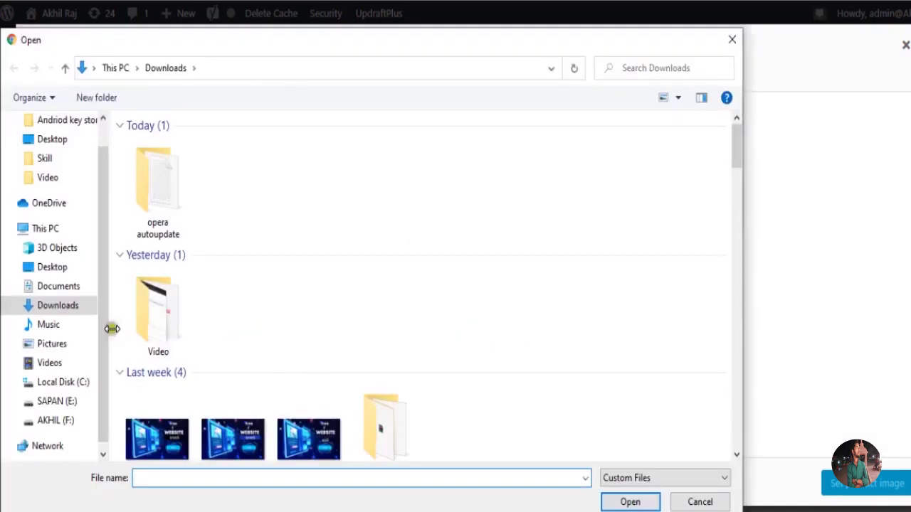
left_click(56, 269)
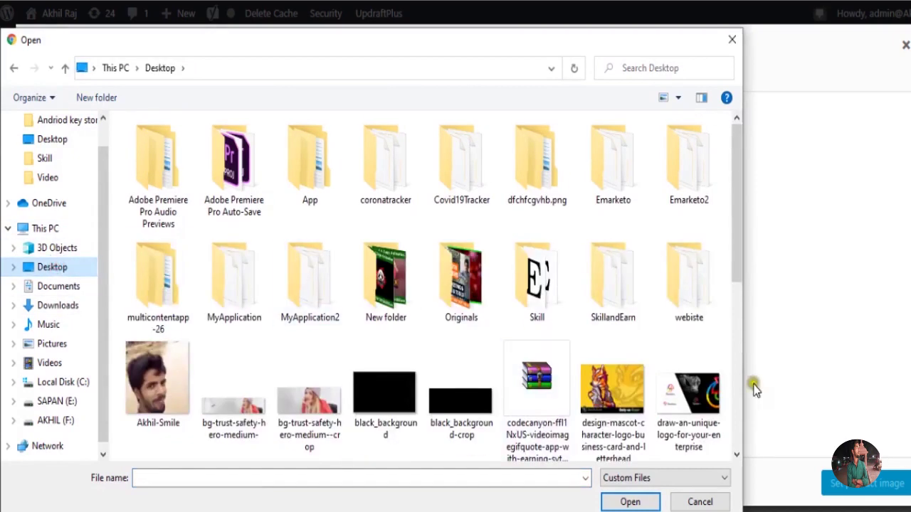
left_click(645, 405)
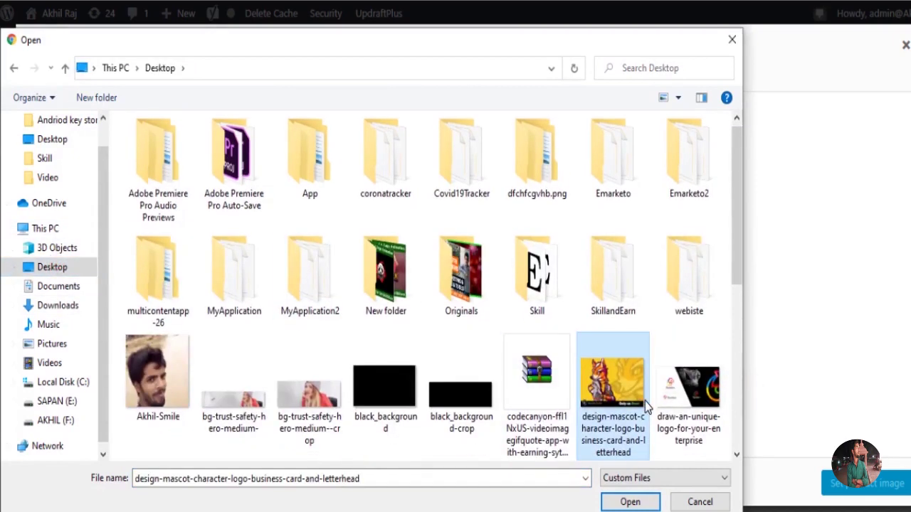
left_click(633, 502)
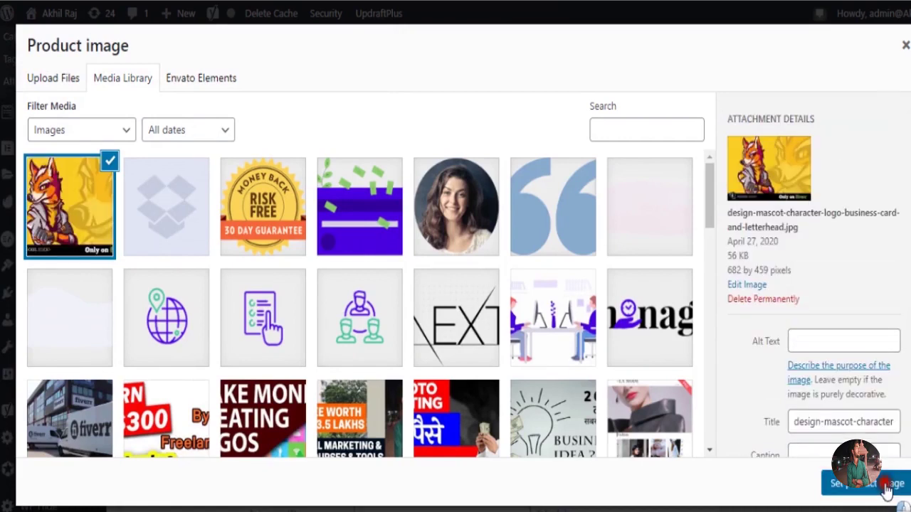
left_click(886, 487)
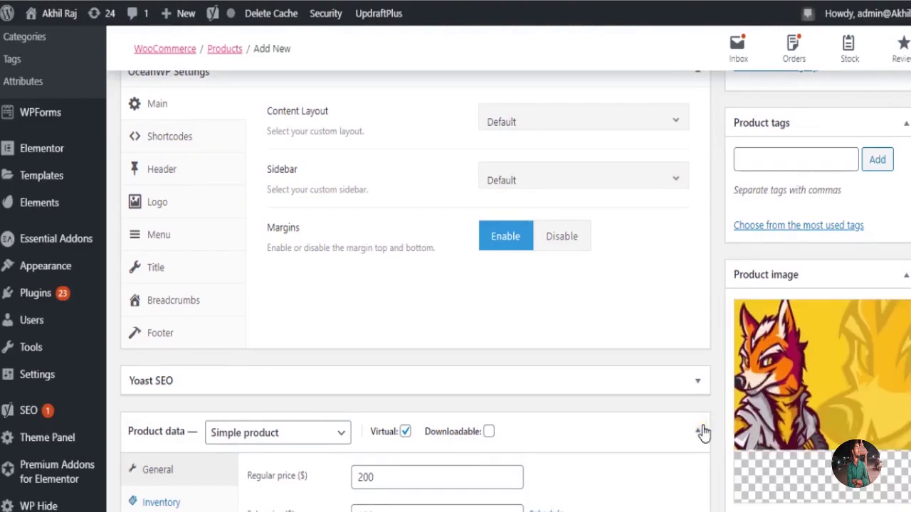
Enter the product short description "1 custom mascot logo design, ✚ HQ JPEG, ✚ Transparent File ✚ source file ✚ Mockup".
scroll(762, 441, "down", 3)
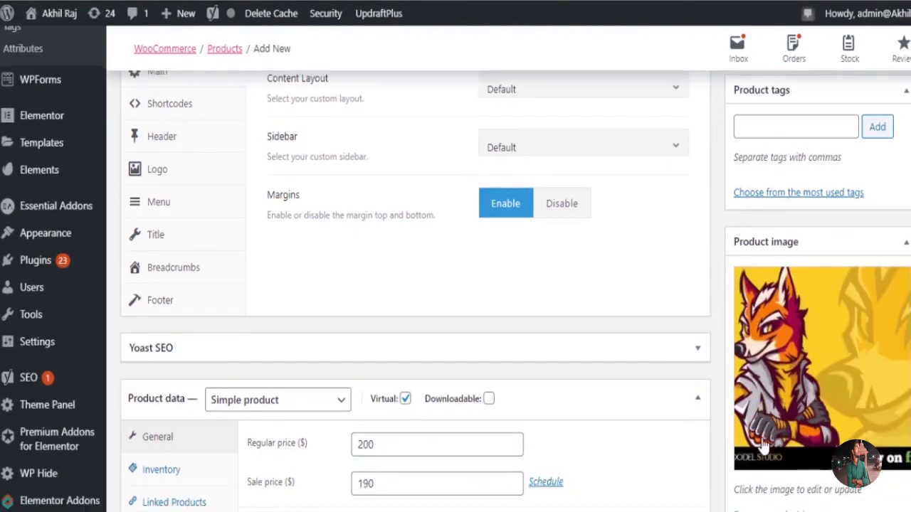
scroll(639, 443, "down", 2)
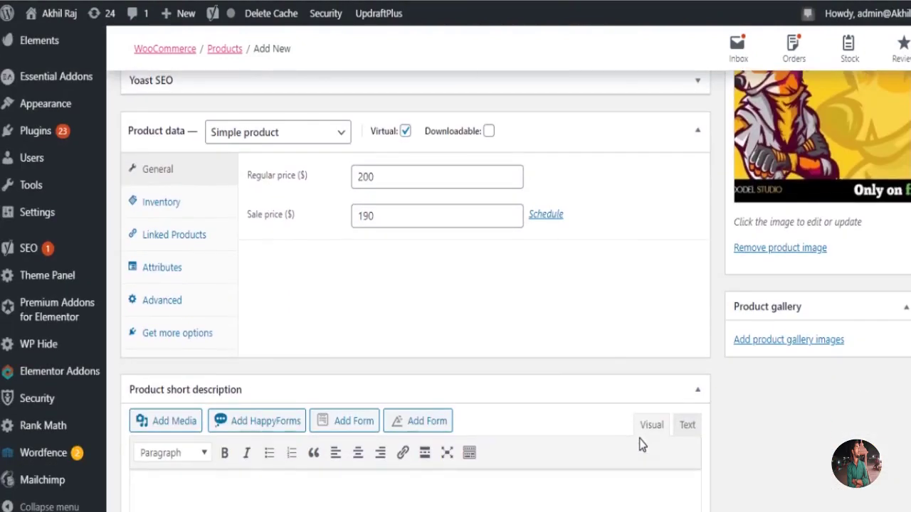
scroll(639, 443, "down", 2)
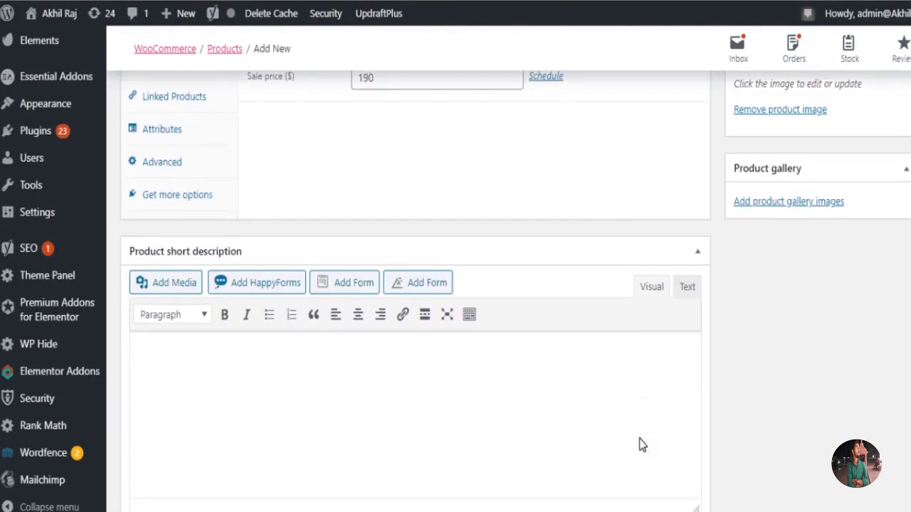
left_click(560, 418)
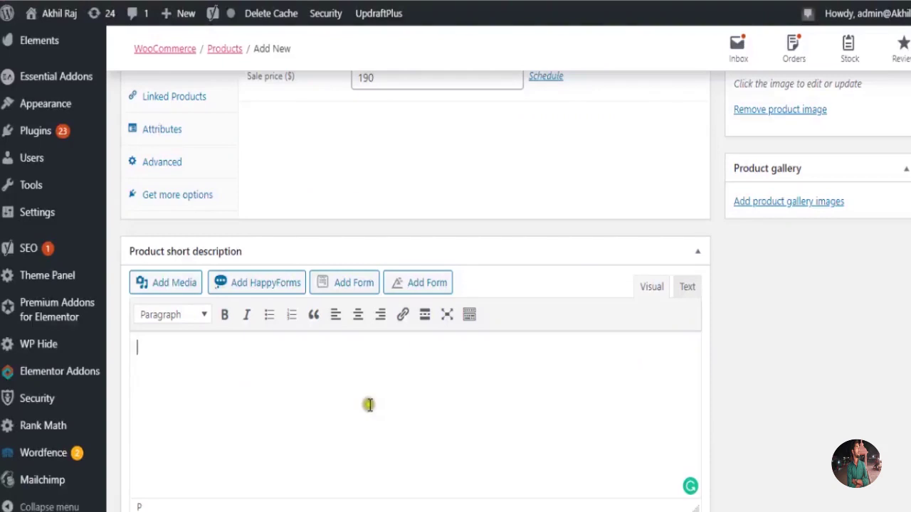
left_click(365, 405)
type("1 custom mascot logo design, ✚ HQ JPEG, ✚ Transparent File ✚ source file ✚ Mockup")
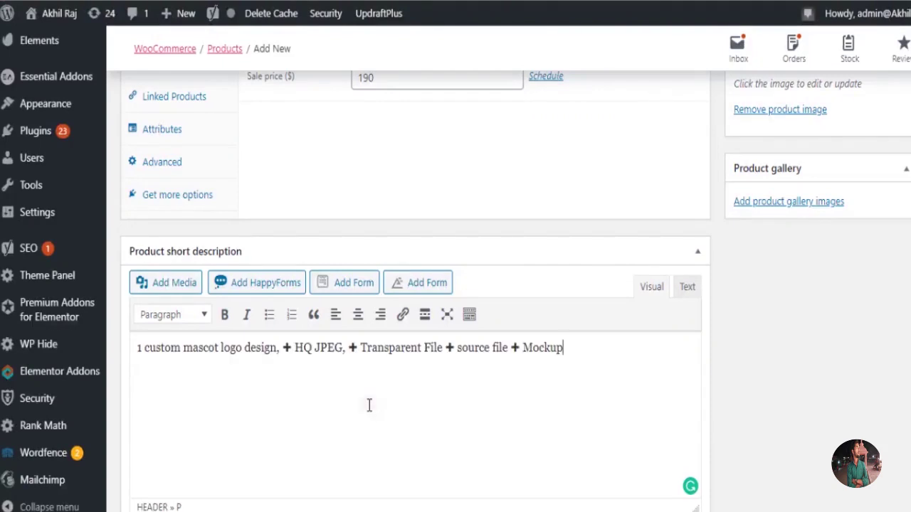
Assign the product to the Digital category and publish it.
scroll(748, 419, "up", 6)
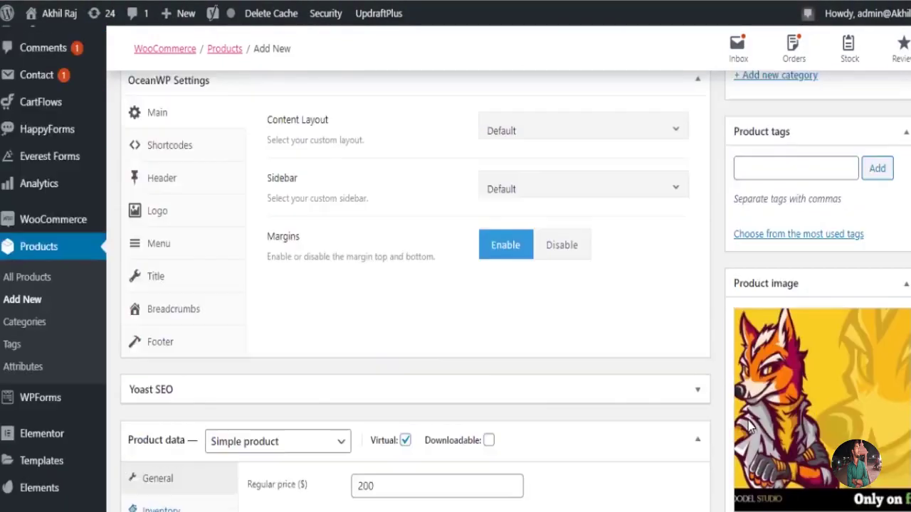
scroll(748, 421, "up", 5)
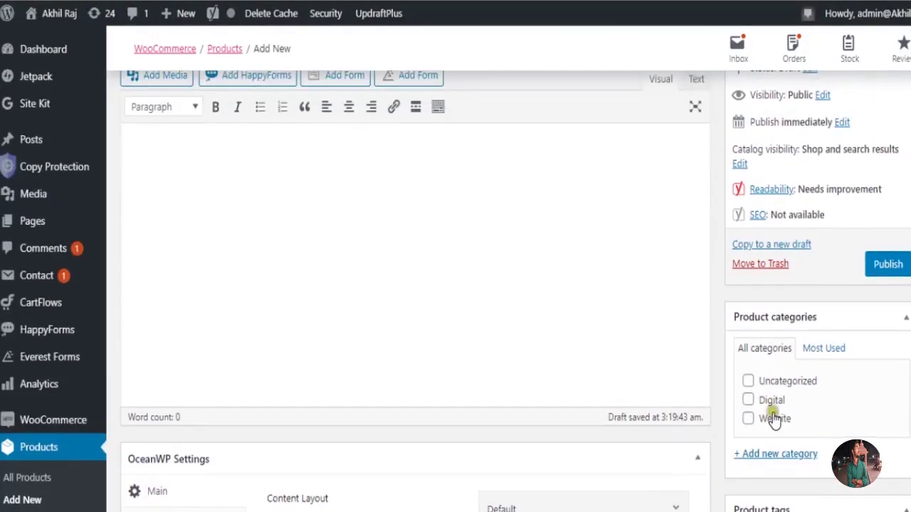
left_click(750, 402)
left_click(890, 266)
left_click(889, 266)
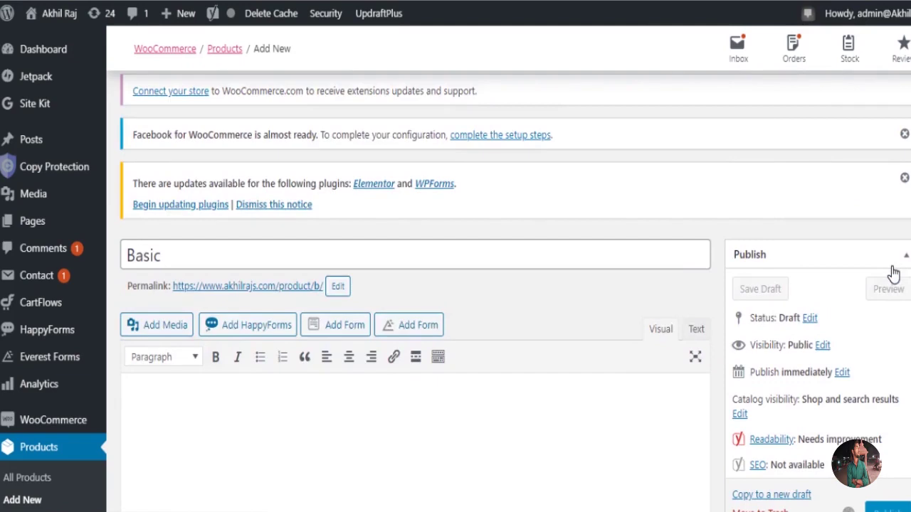
Dismiss the plugin update and Facebook for WooCommerce notices above the product form.
left_click(904, 178)
left_click(904, 135)
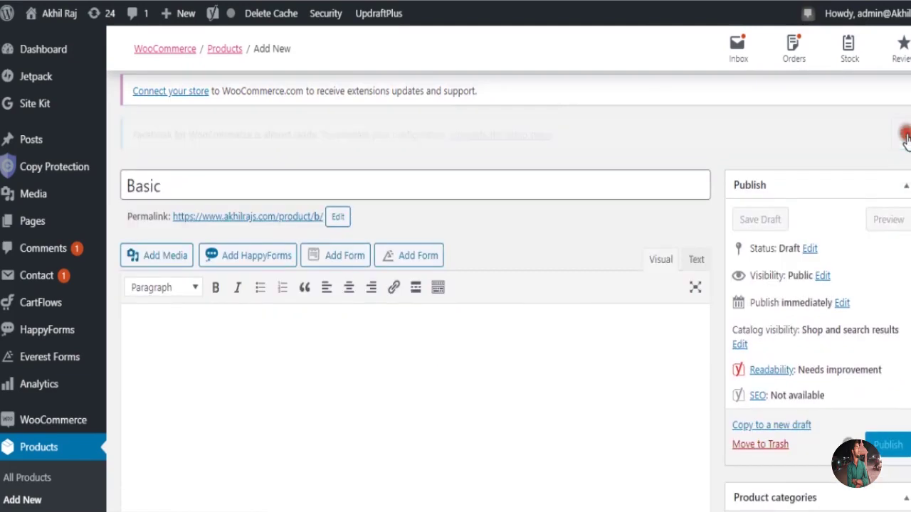
scroll(752, 161, "up", 3)
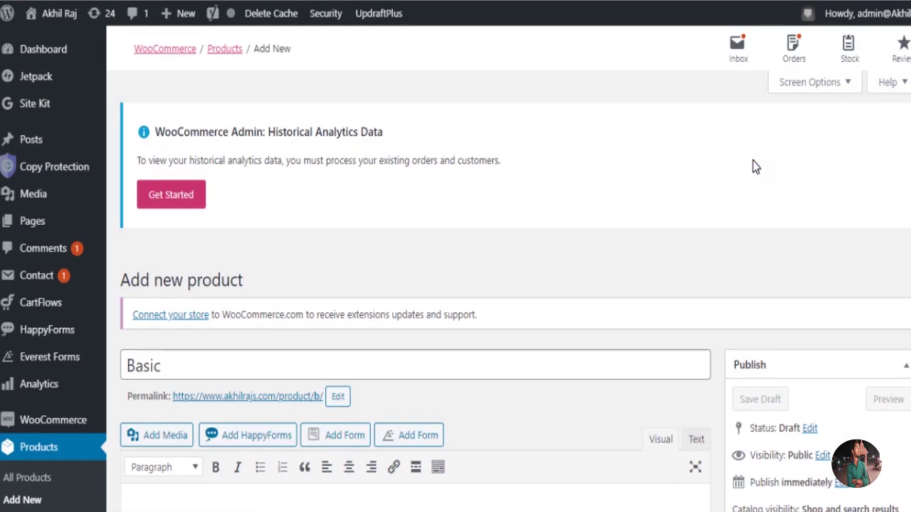
scroll(809, 321, "down", 3)
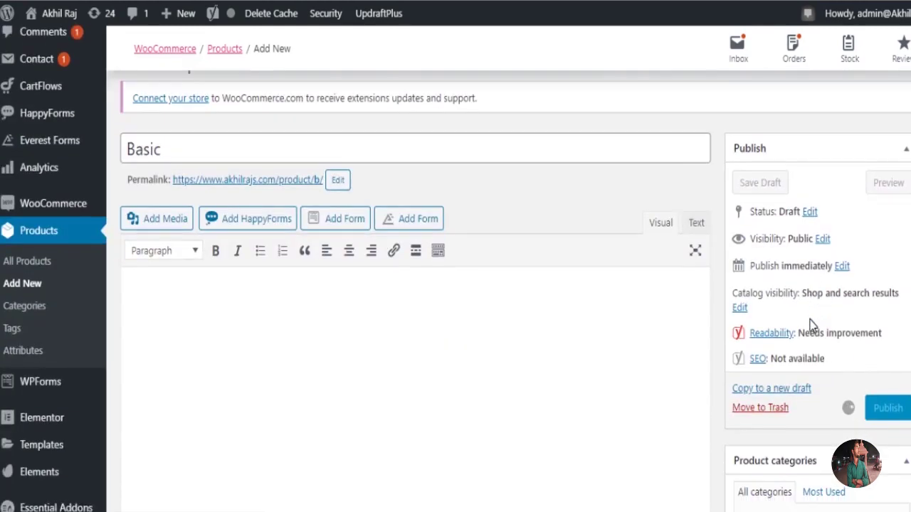
scroll(811, 325, "down", 1)
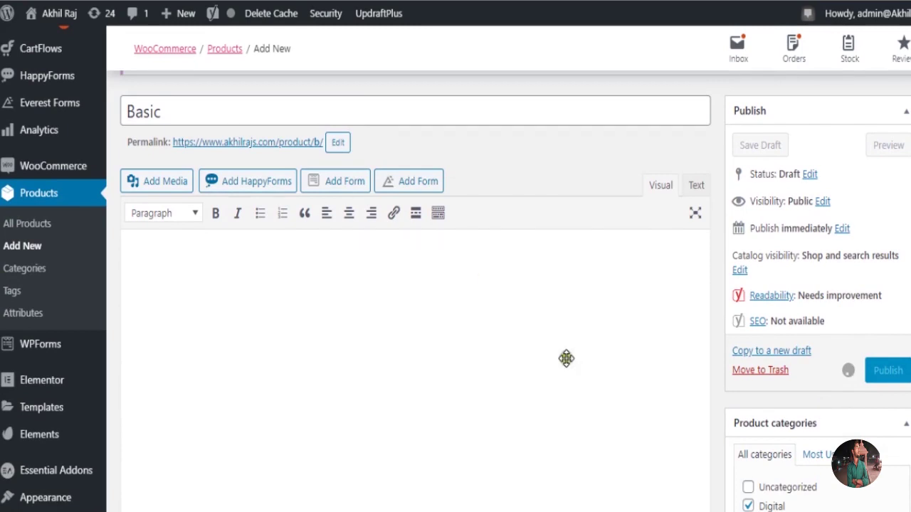
scroll(555, 274, "down", 3)
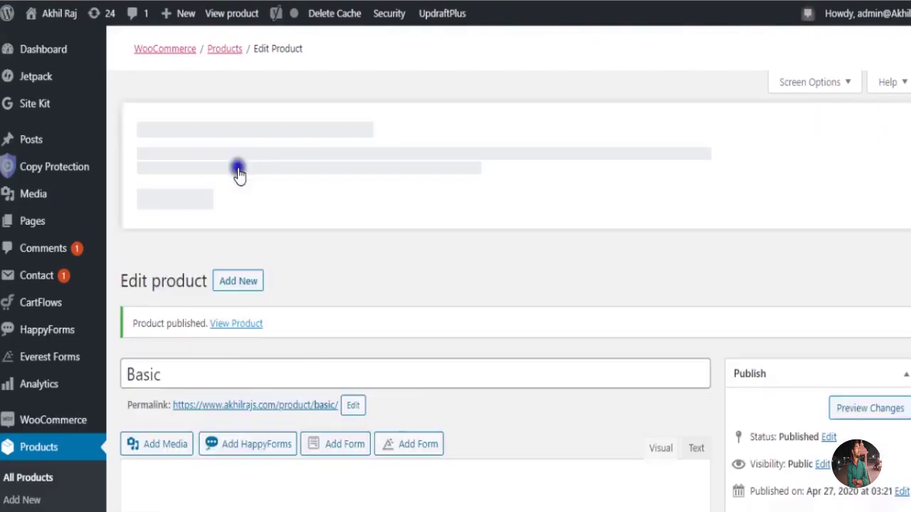
right_click(238, 175)
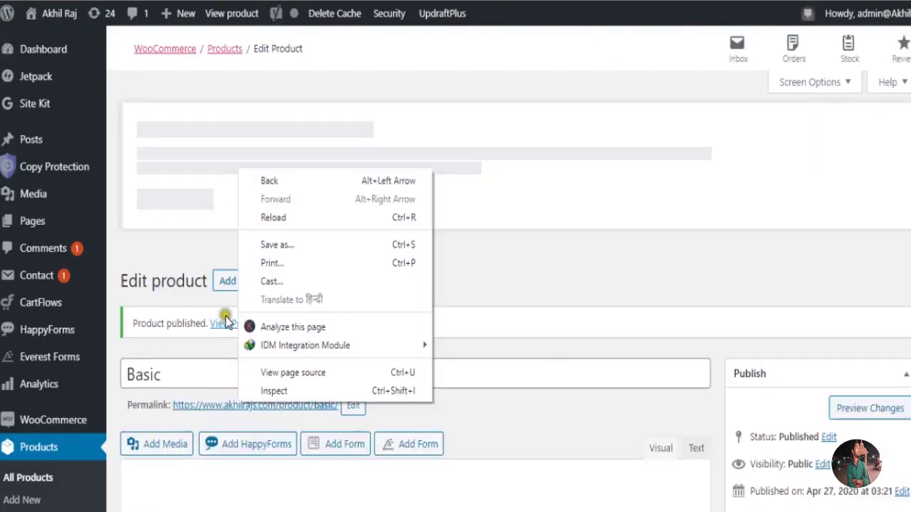
left_click(227, 324)
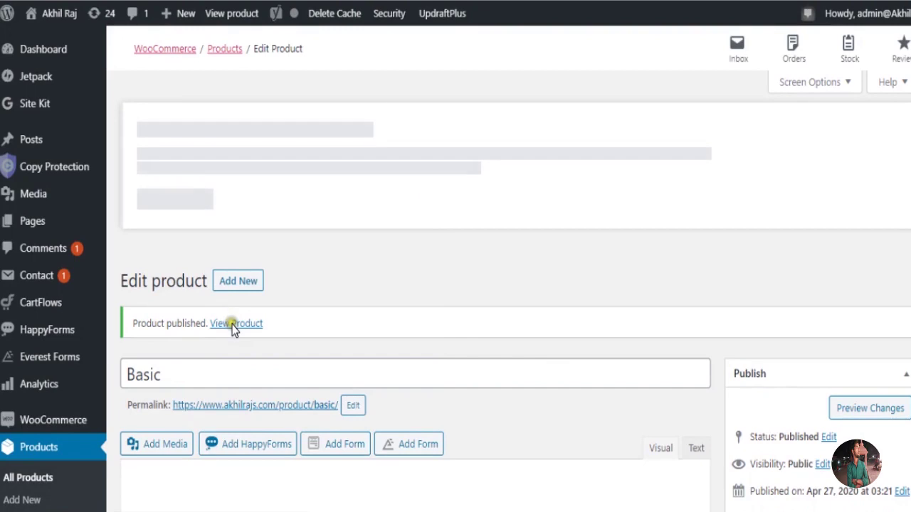
right_click(235, 329)
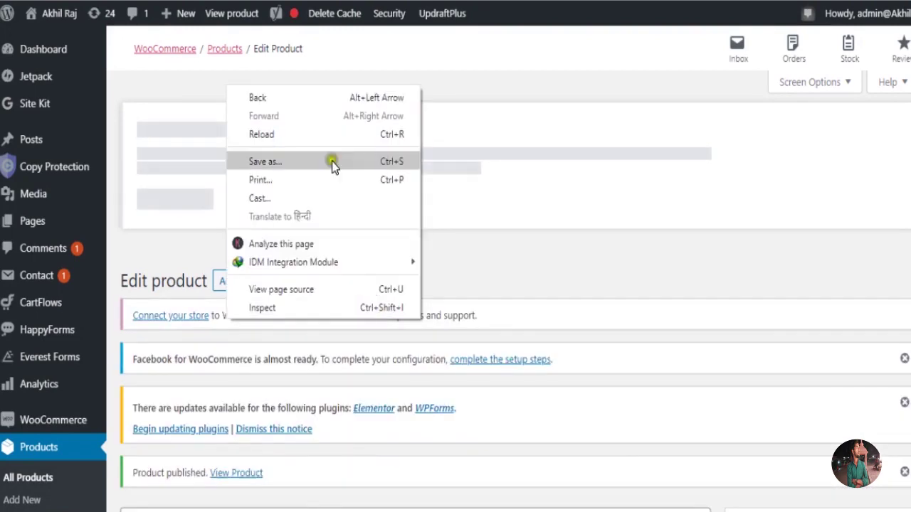
left_click(519, 289)
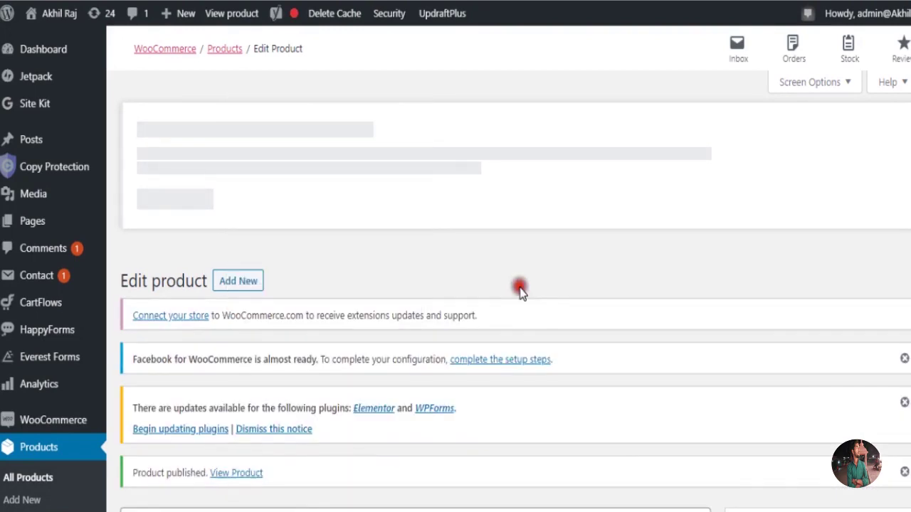
View the published Basic product's store page in a new browser tab.
scroll(519, 287, "down", 3)
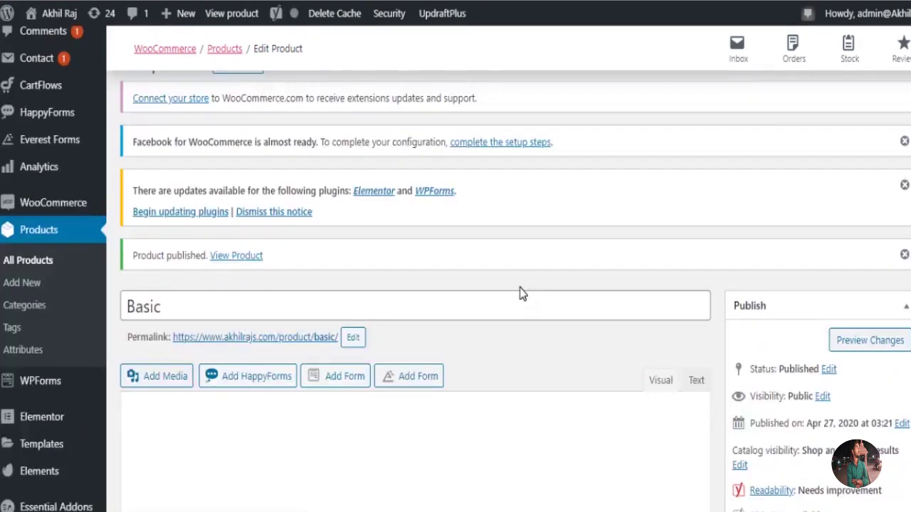
right_click(233, 258)
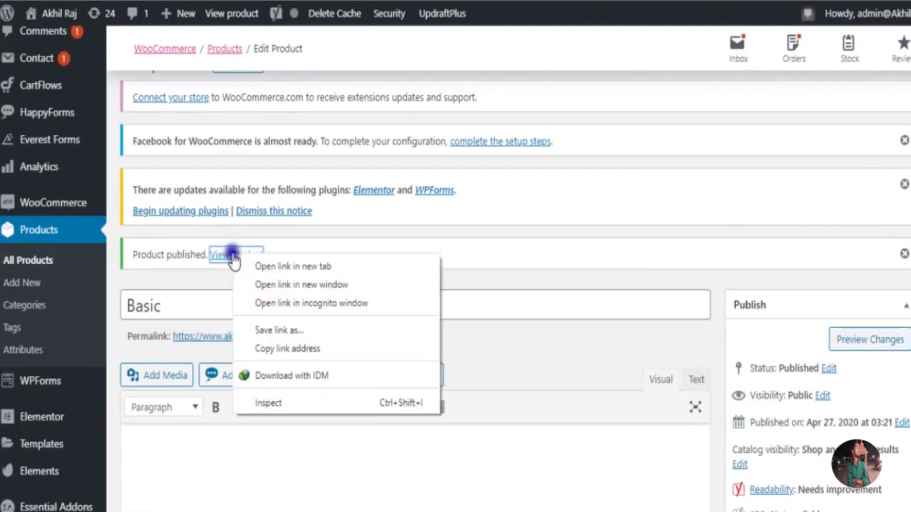
left_click(276, 266)
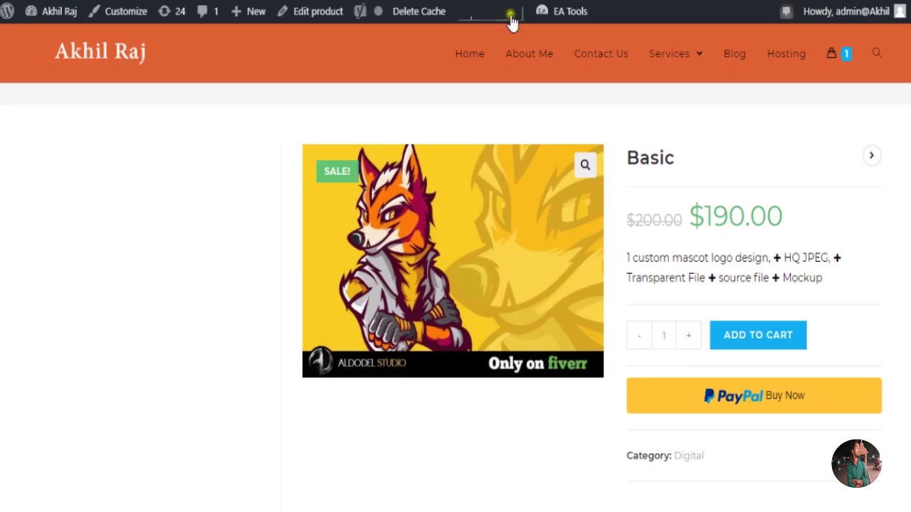
mouse_move(421, 511)
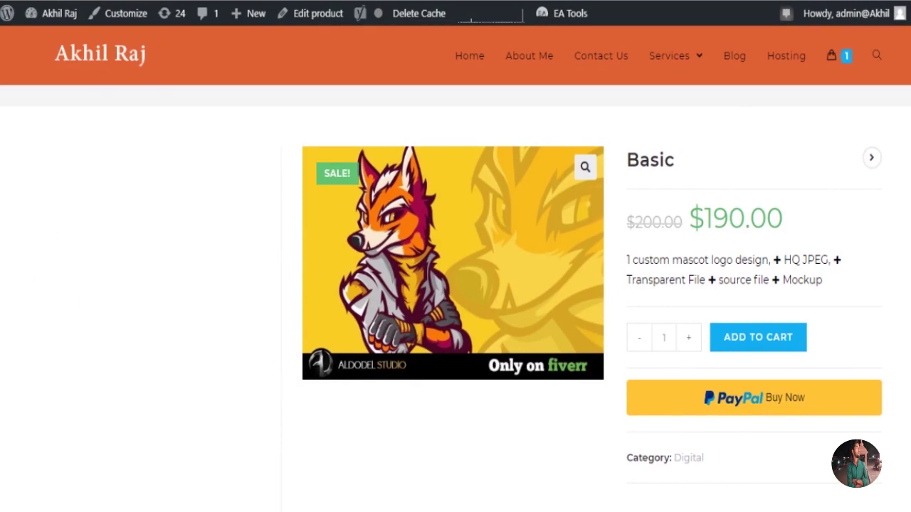
Return to the page editor and replace the Basic plan button's link with the published Basic product's page URL.
key("ctrl+shift+Tab")
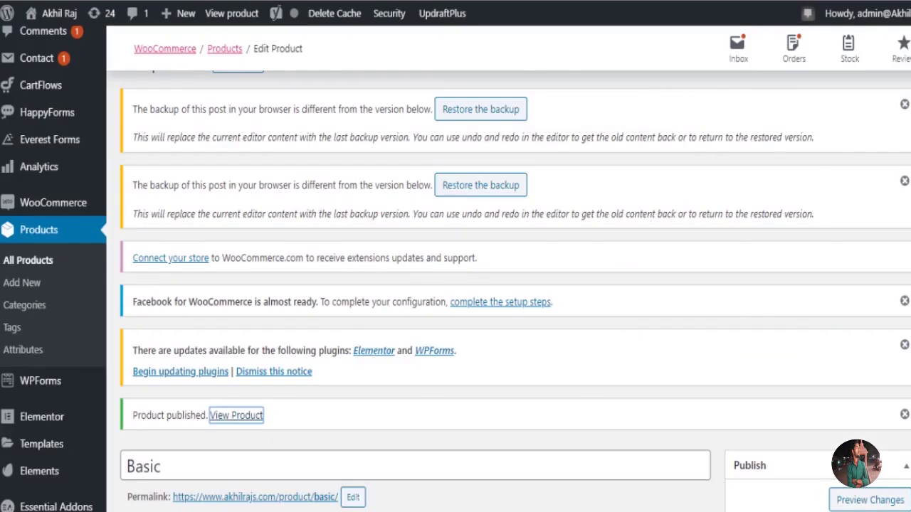
key("ctrl+shift+Tab")
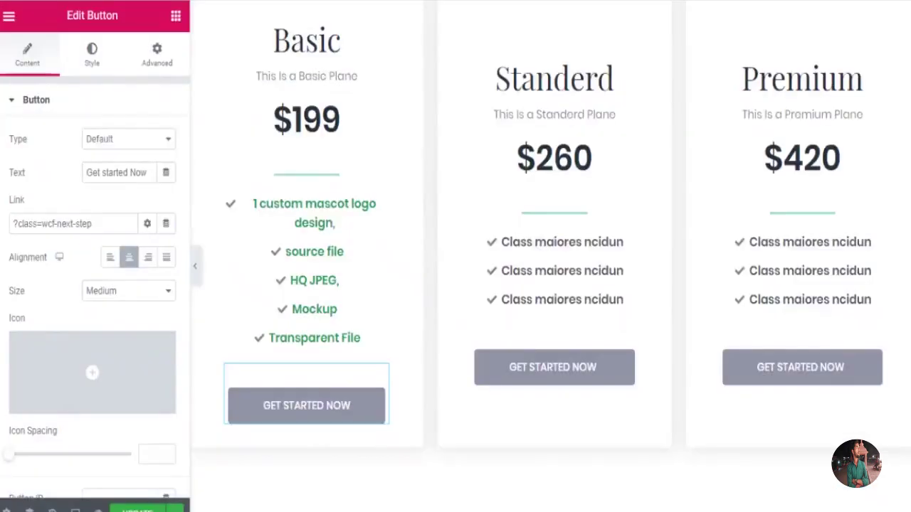
left_click(309, 410)
left_click(101, 224)
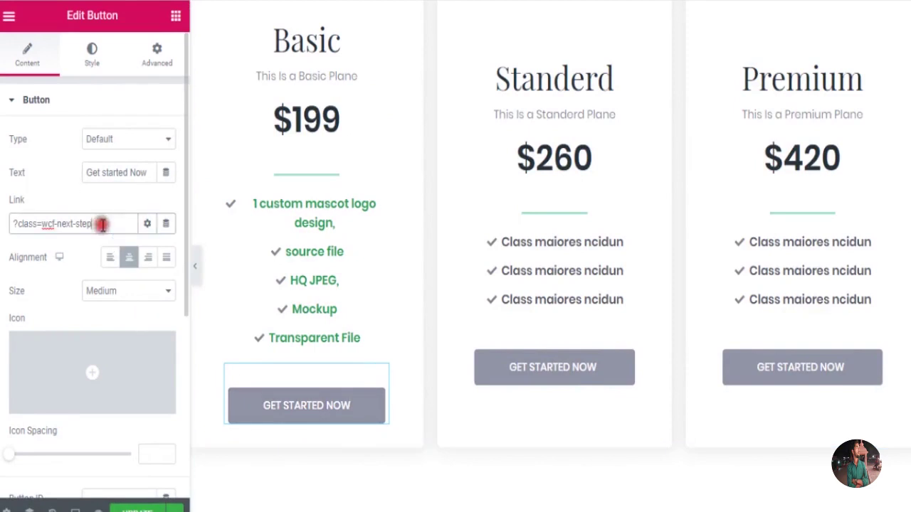
key("ctrl+a")
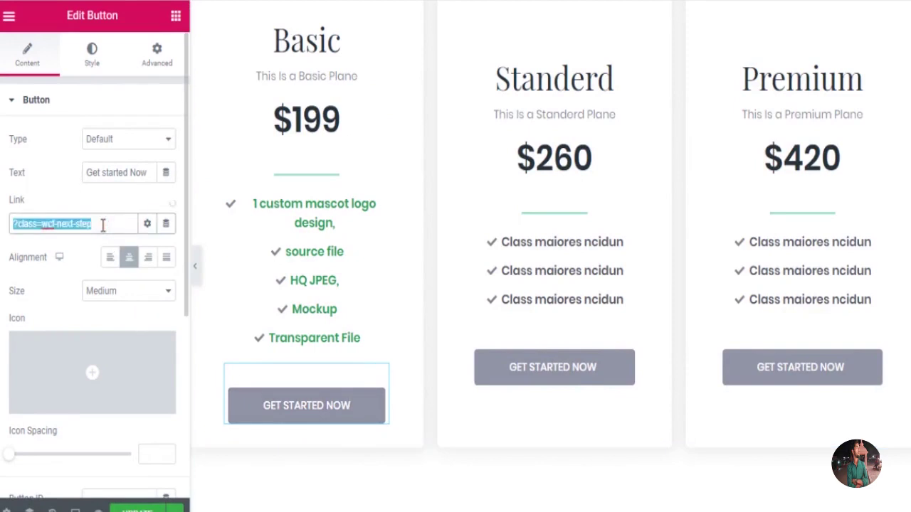
key("ctrl+v")
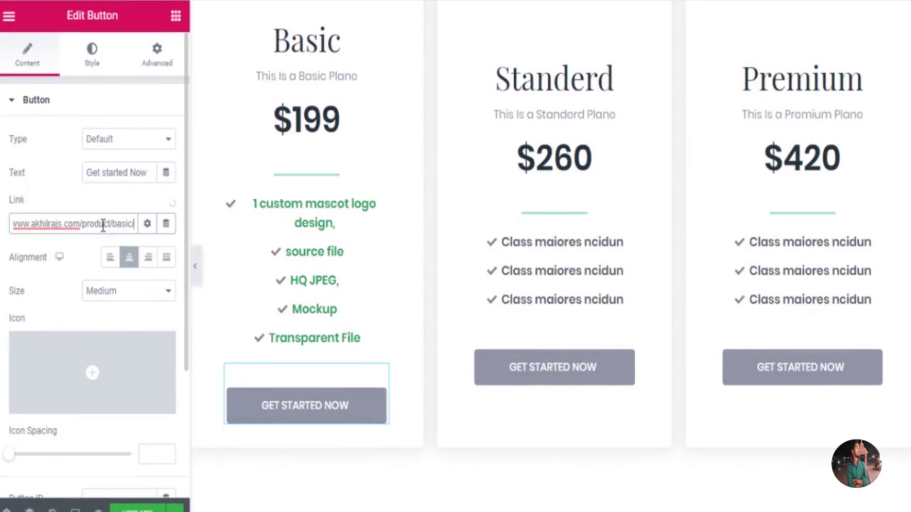
Change the Basic plan button's text to "Buy Now".
left_click(118, 173)
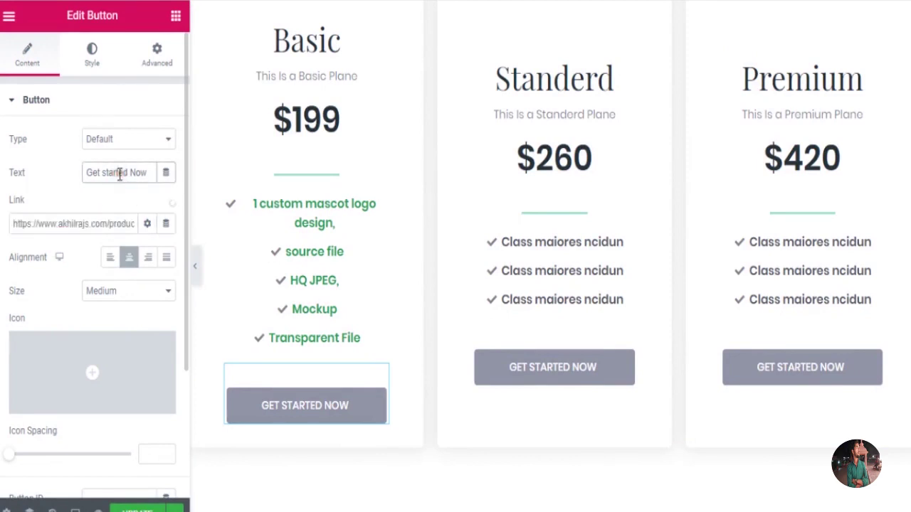
left_click(125, 174)
key("BackSpace")
key("BackSpace")
key("BackSpace")
key("BackSpace")
key("BackSpace")
key("BackSpace")
key("BackSpace")
key("BackSpace")
key("BackSpace")
key("BackSpace")
key("BackSpace")
key("BackSpace")
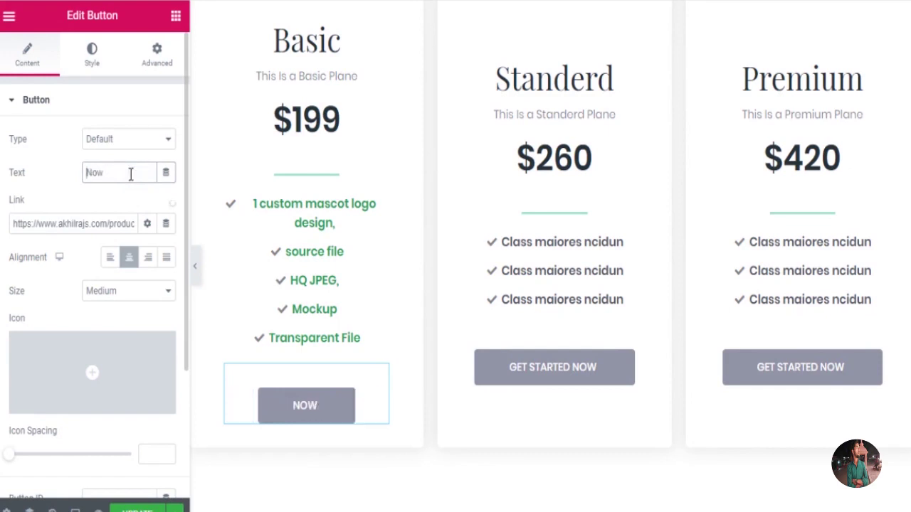
type("Bu")
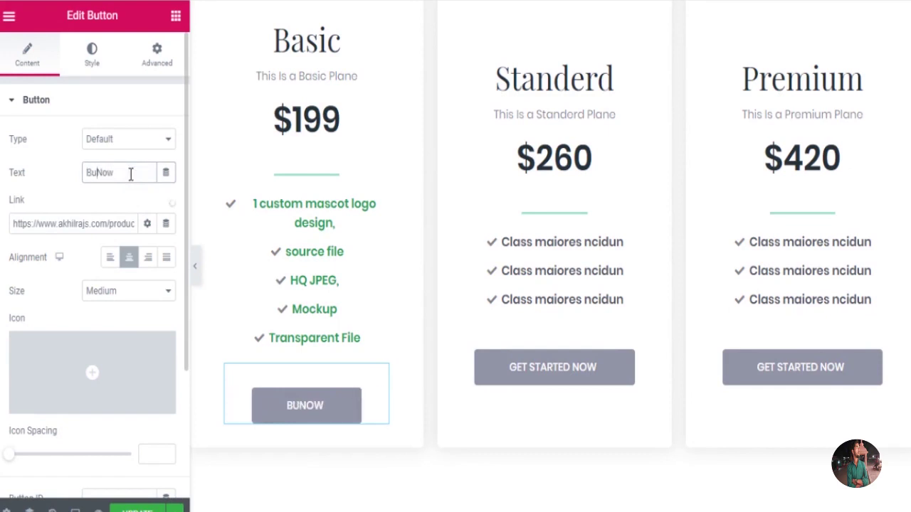
type("y")
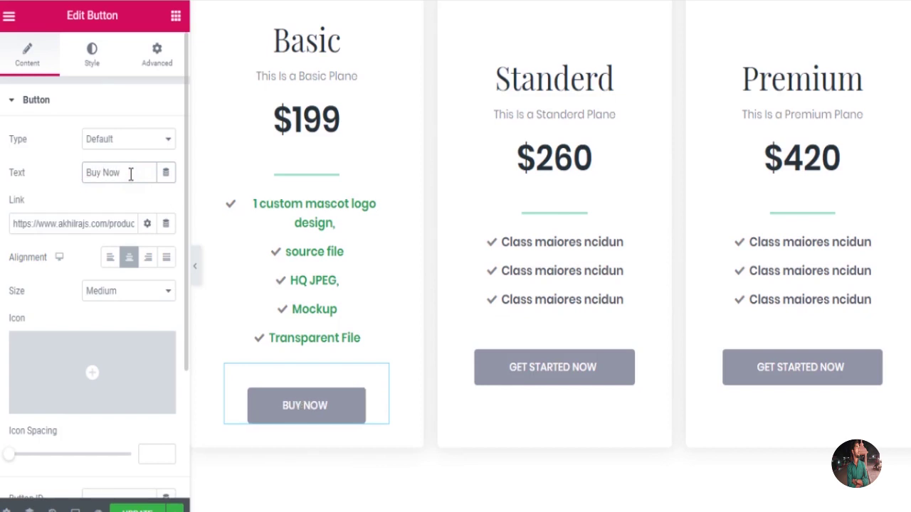
Try several background colors on the Basic plan's Buy Now button and settle on pink #D92778.
left_click(90, 66)
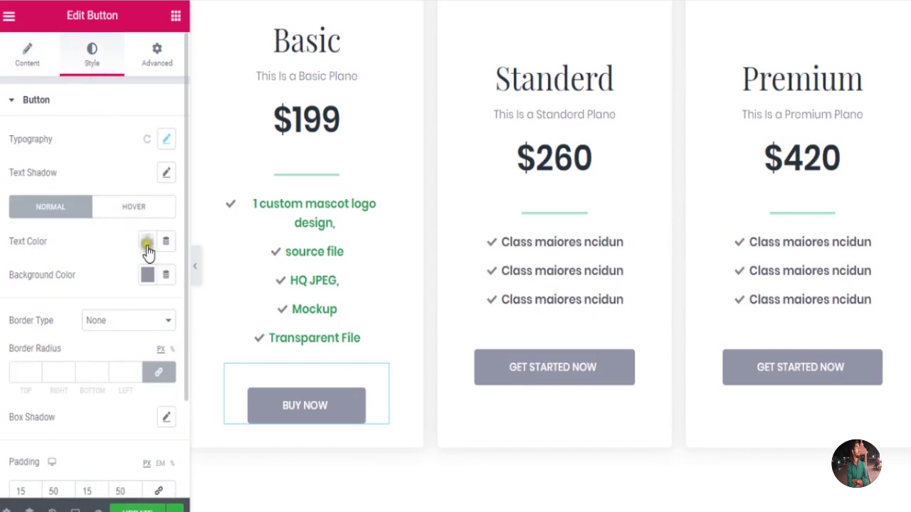
left_click(147, 276)
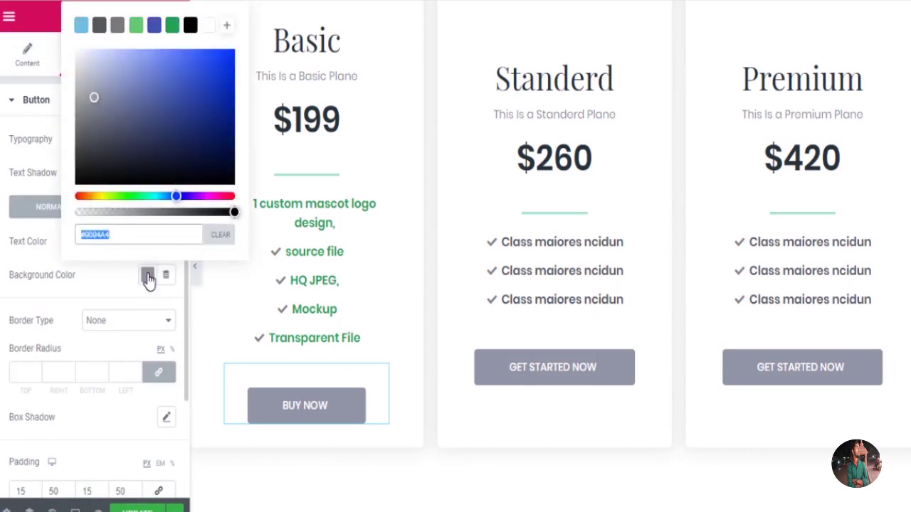
type("#202E67")
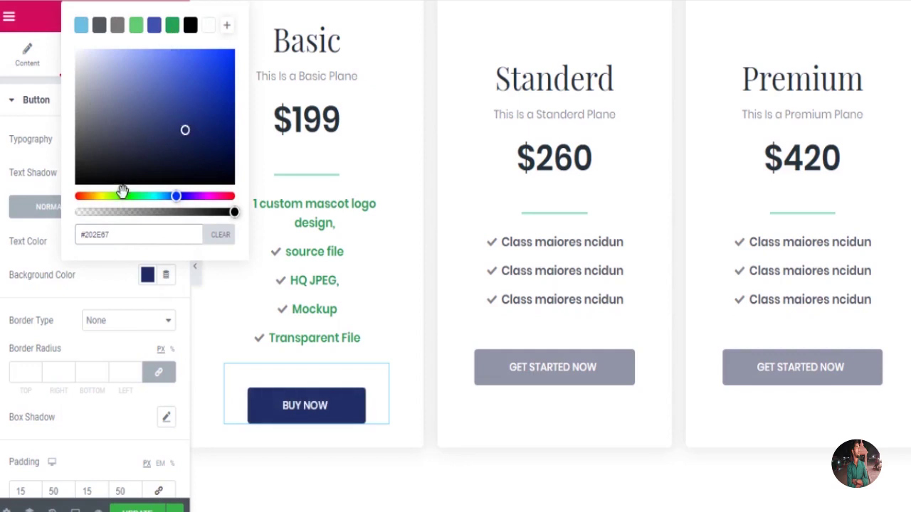
left_click(85, 196)
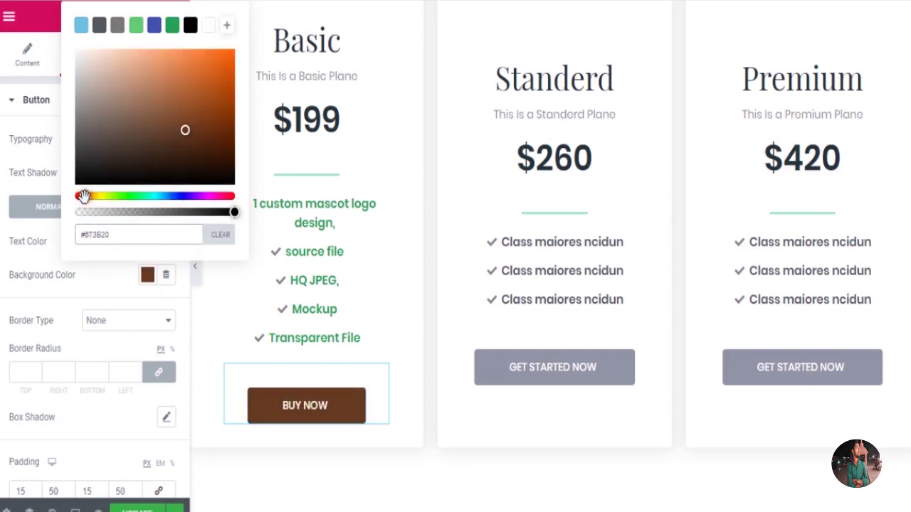
left_click(205, 69)
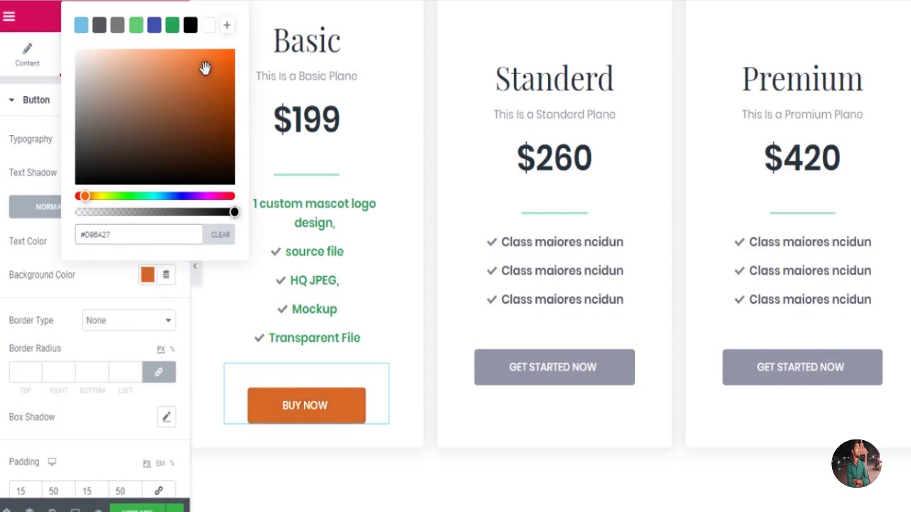
left_click(131, 196)
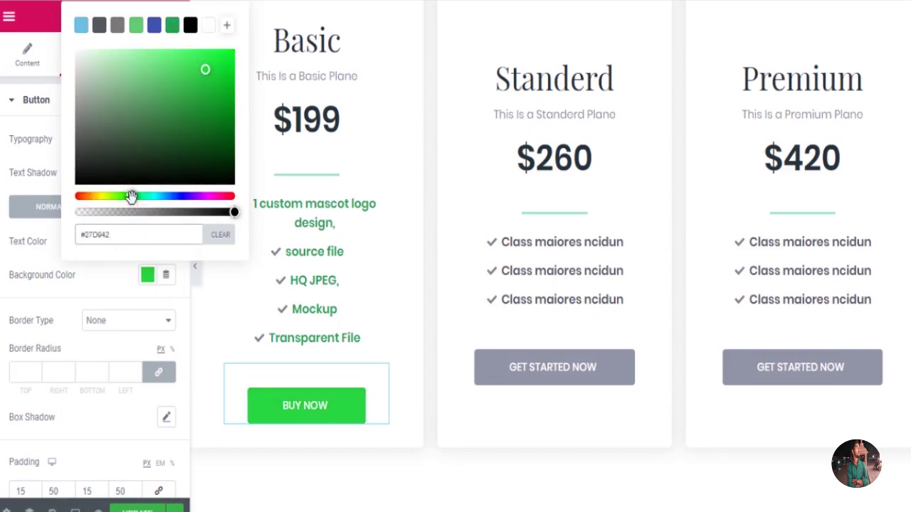
left_click(183, 196)
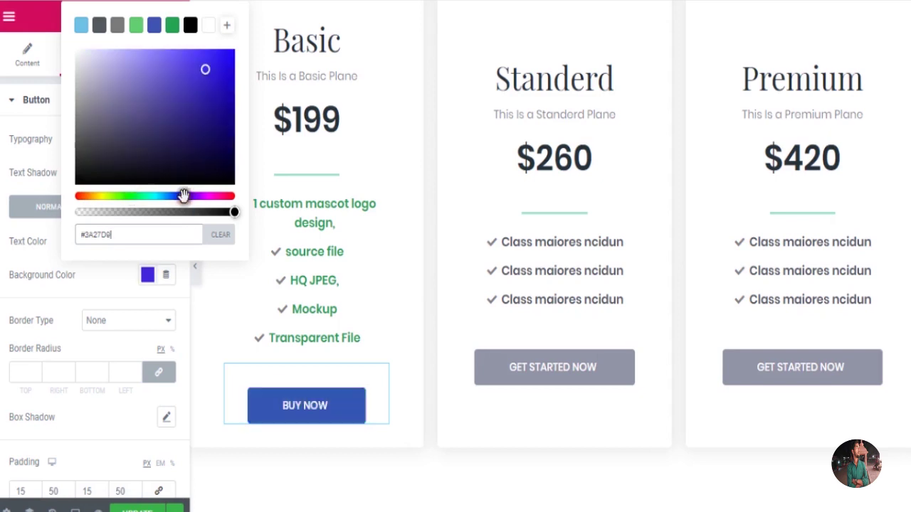
left_click(221, 196)
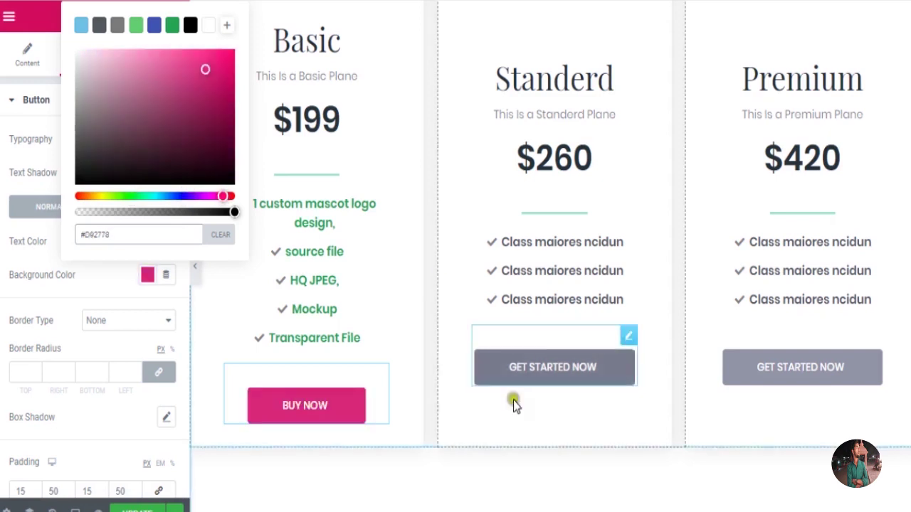
left_click(515, 473)
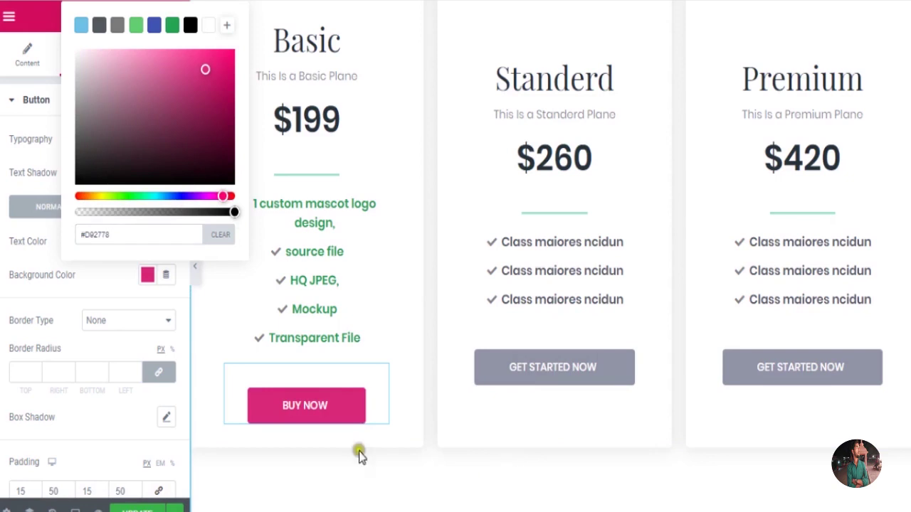
left_click(254, 29)
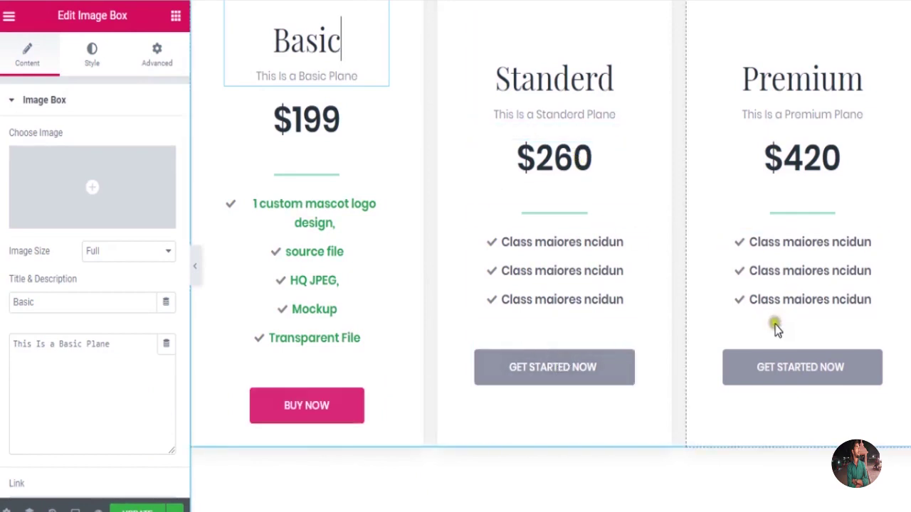
Shorten the "Main Purchase Appeal Text Here!" heading below the pricing plans to "Purchase".
scroll(719, 475, "down", 8)
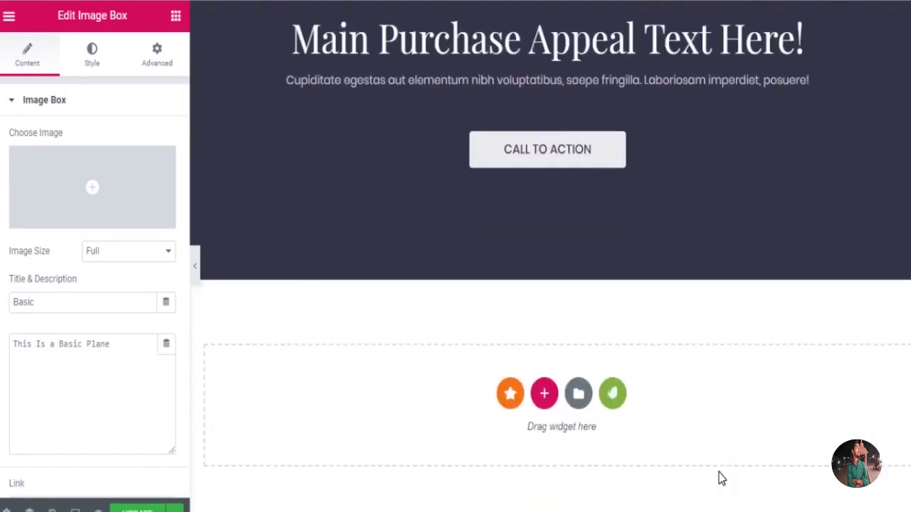
scroll(719, 473, "up", 3)
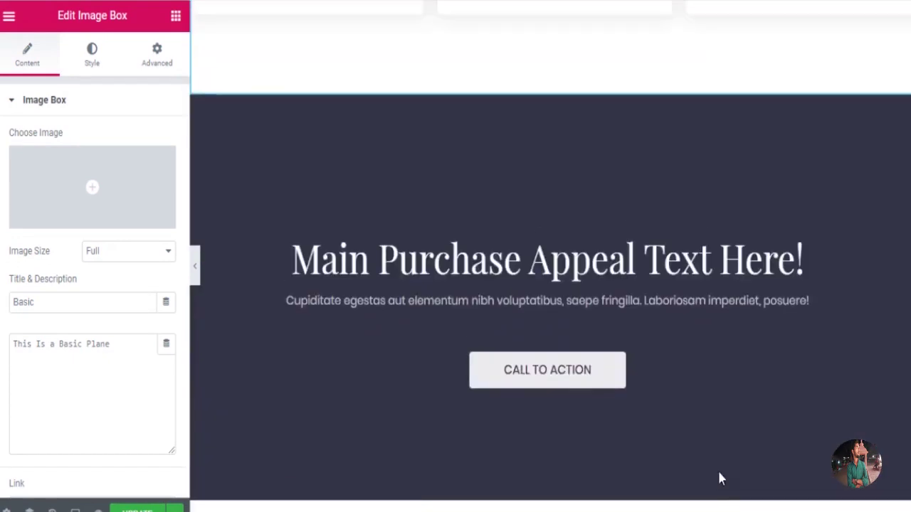
left_click(650, 280)
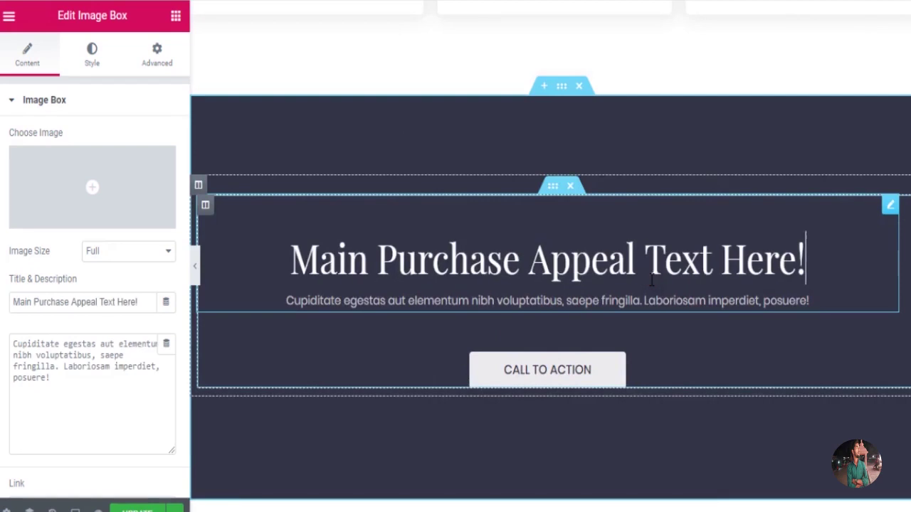
key("BackSpace")
key("BackSpace")
key("BackSpace")
key("BackSpace")
key("BackSpace")
key("BackSpace")
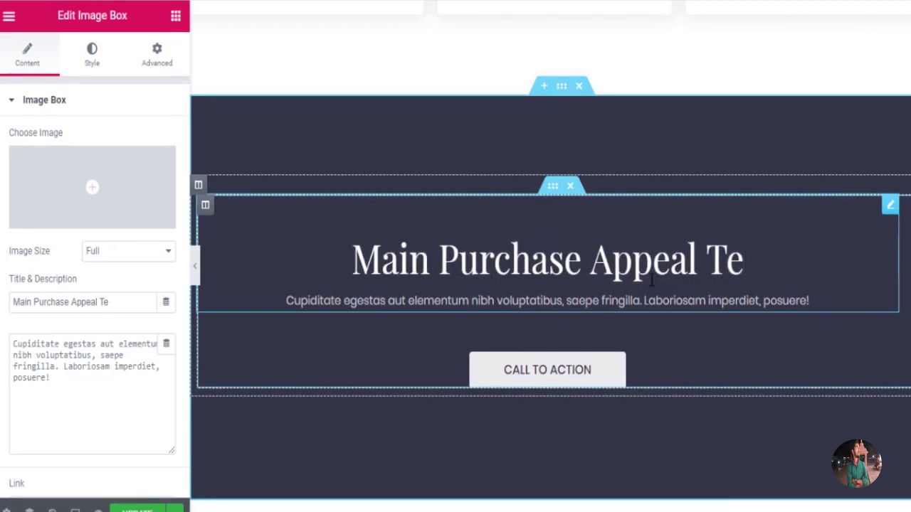
key("BackSpace")
key("BackSpace")
key("BackSpace")
key("BackSpace")
key("BackSpace")
key("BackSpace")
key("BackSpace")
key("BackSpace")
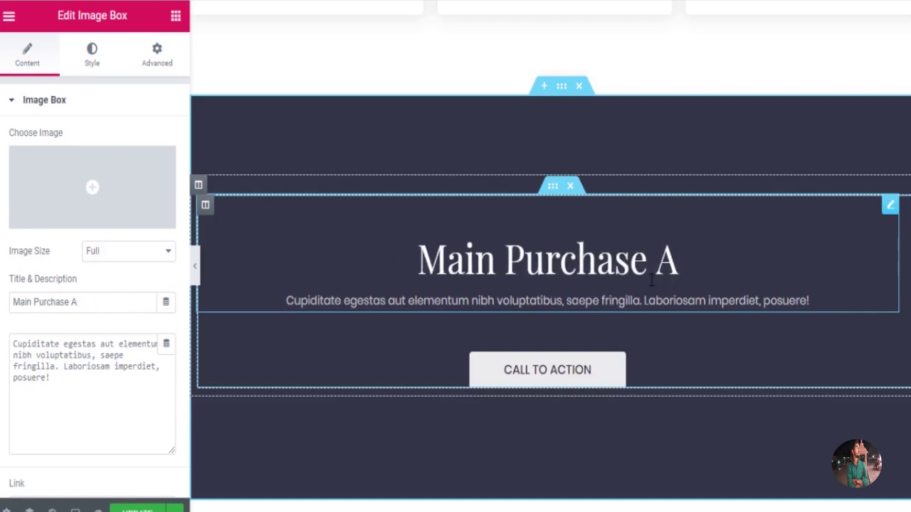
left_click(508, 263)
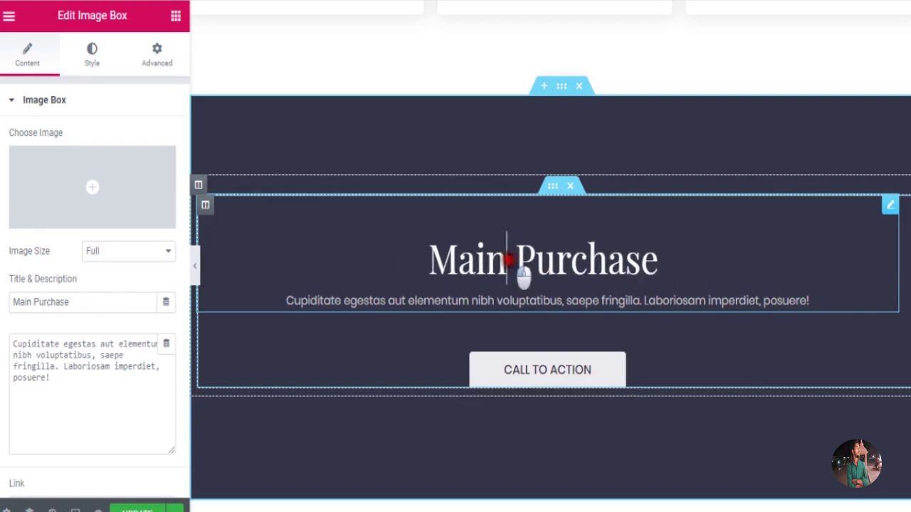
key("BackSpace")
key("BackSpace")
key("BackSpace")
key("BackSpace")
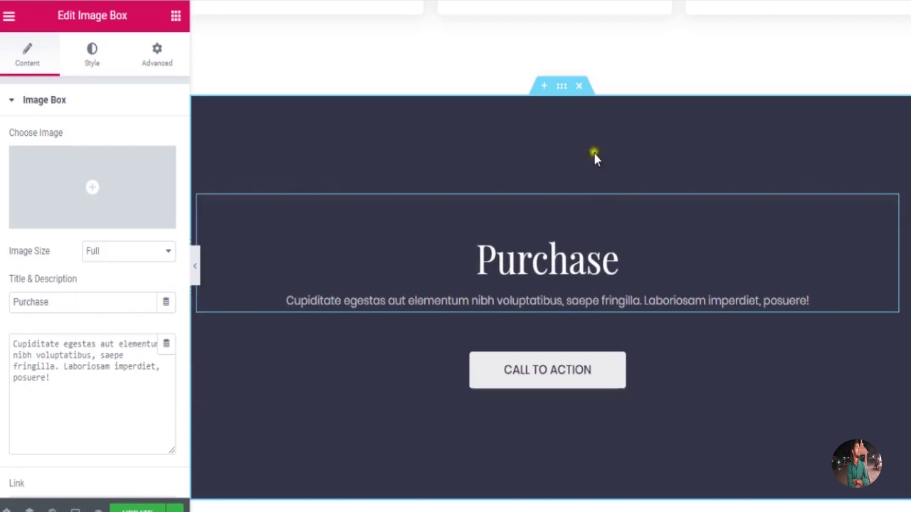
Delete the dark call-to-action section below the pricing plans.
left_click(580, 86)
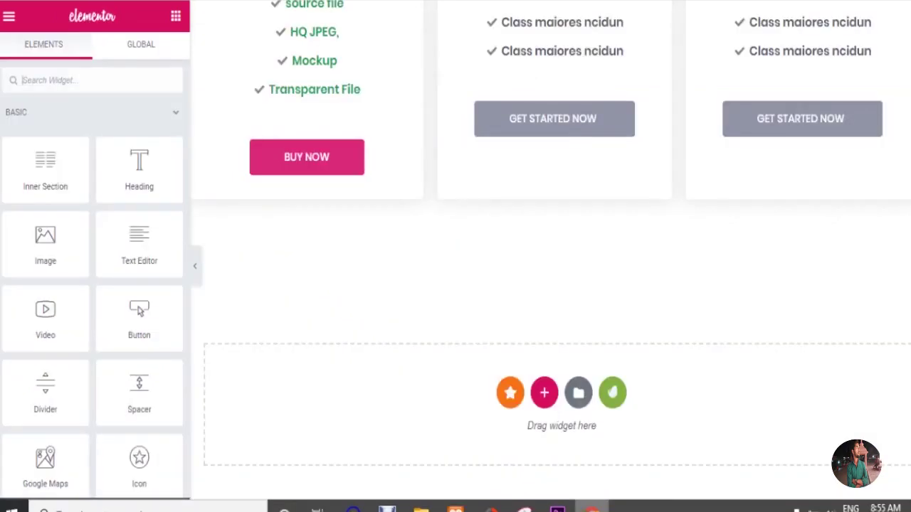
Check that the hero section's Buy Now button leads to the pricing section and review the three plans there.
scroll(544, 299, "up", 5)
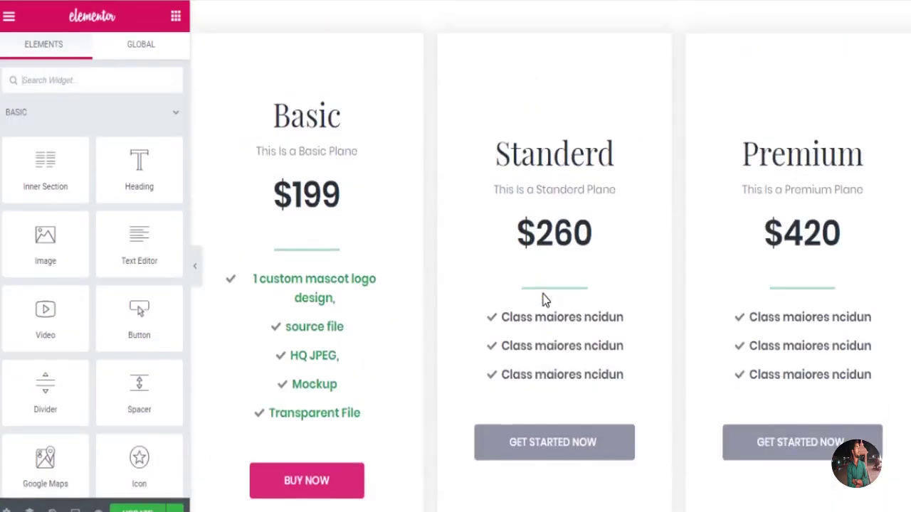
scroll(507, 210, "up", 4)
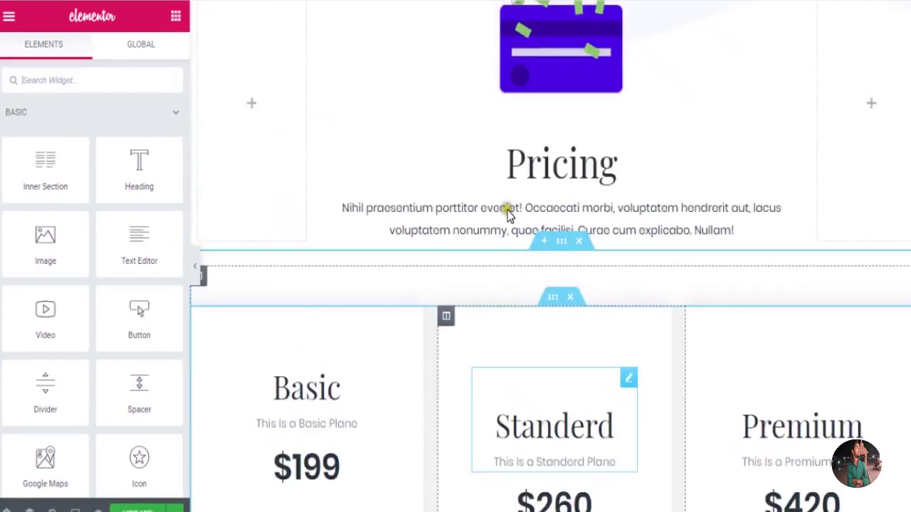
scroll(506, 212, "up", 15)
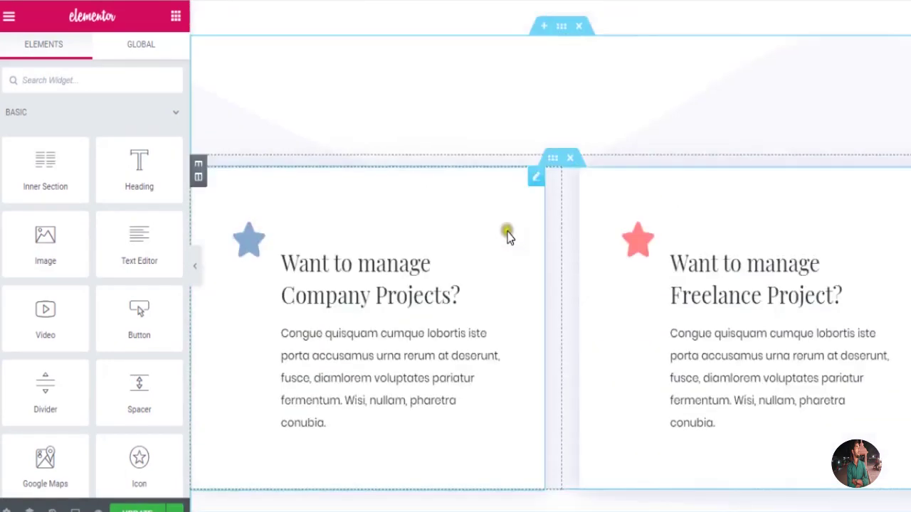
scroll(506, 235, "up", 20)
scroll(510, 313, "up", 6)
scroll(356, 311, "down", 4)
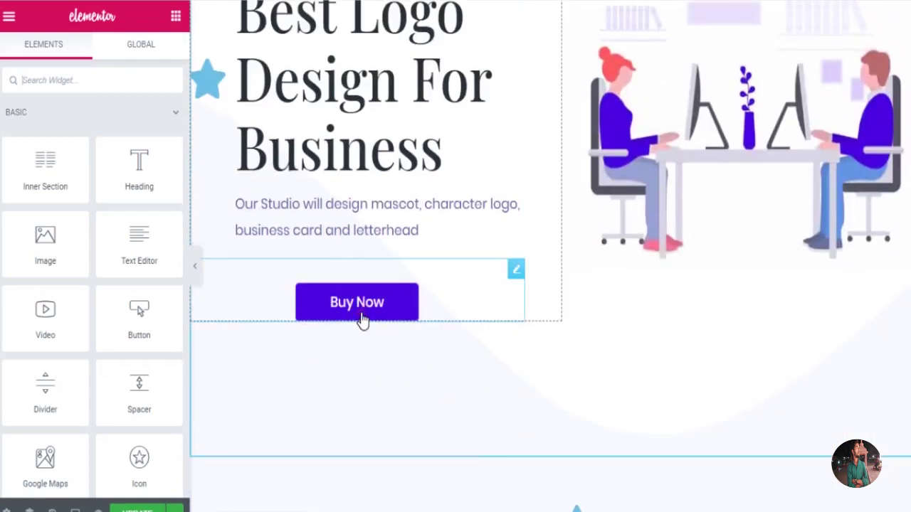
left_click(362, 320)
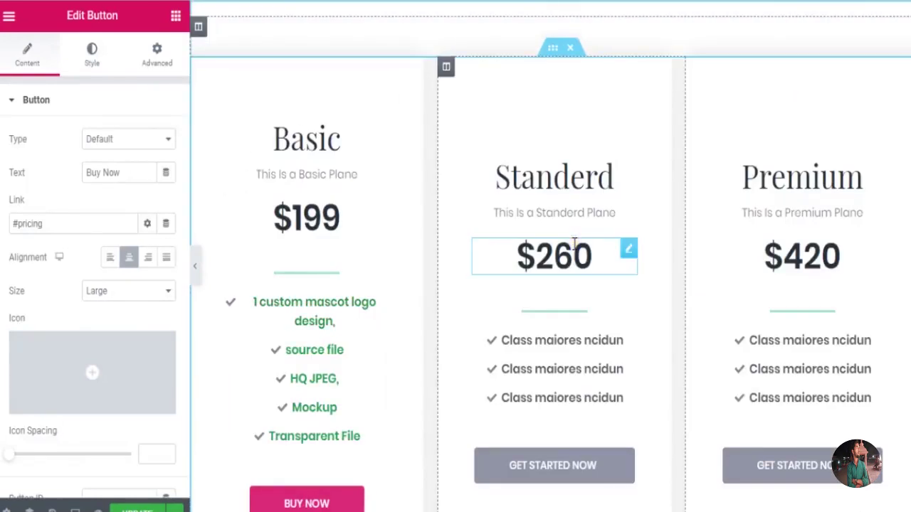
scroll(574, 244, "down", 2)
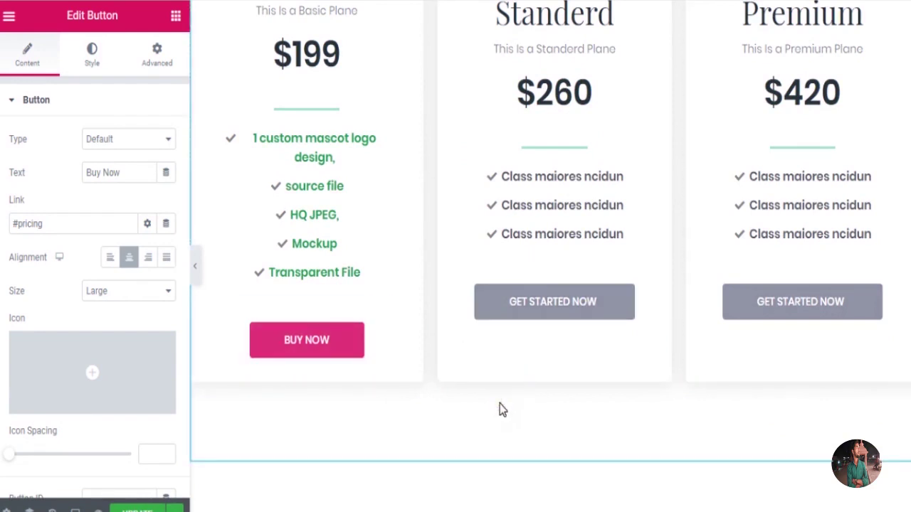
scroll(499, 404, "up", 3)
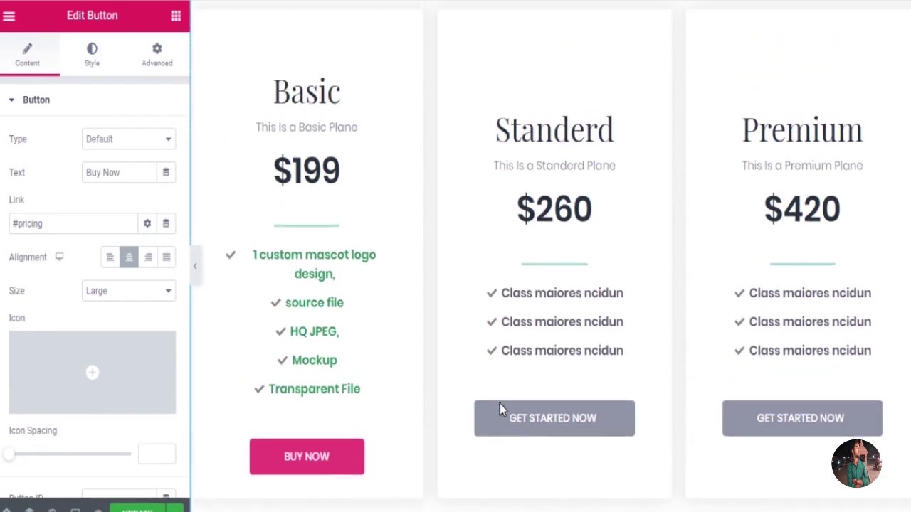
scroll(500, 405, "up", 6)
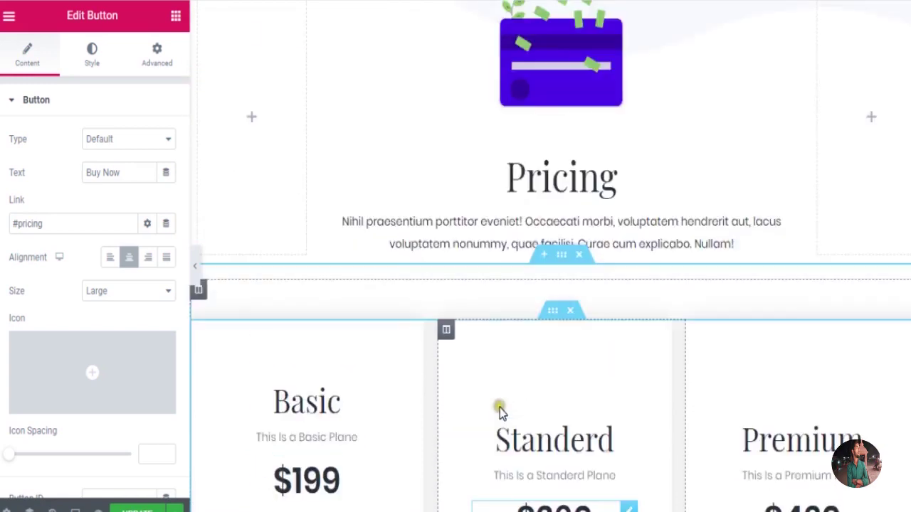
Open the testimonial's settings and review the page sections above it up to How It Works.
scroll(500, 417, "up", 5)
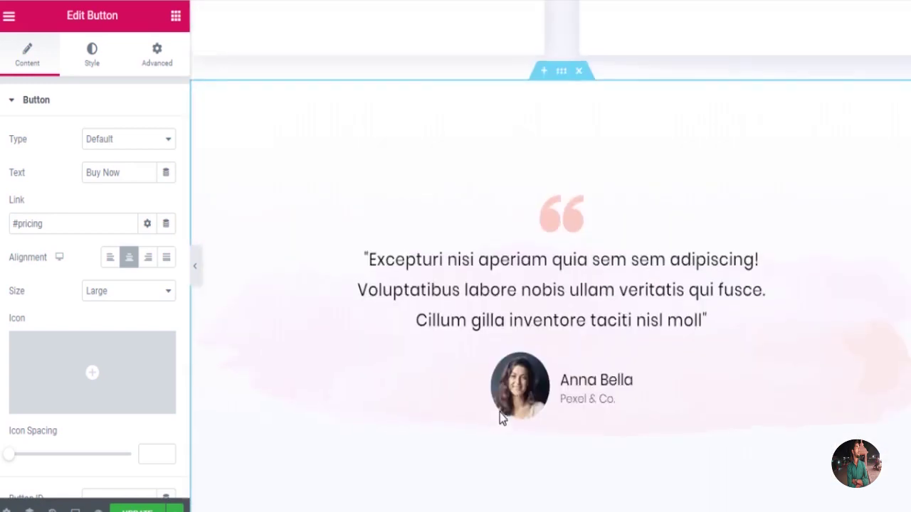
left_click(549, 391)
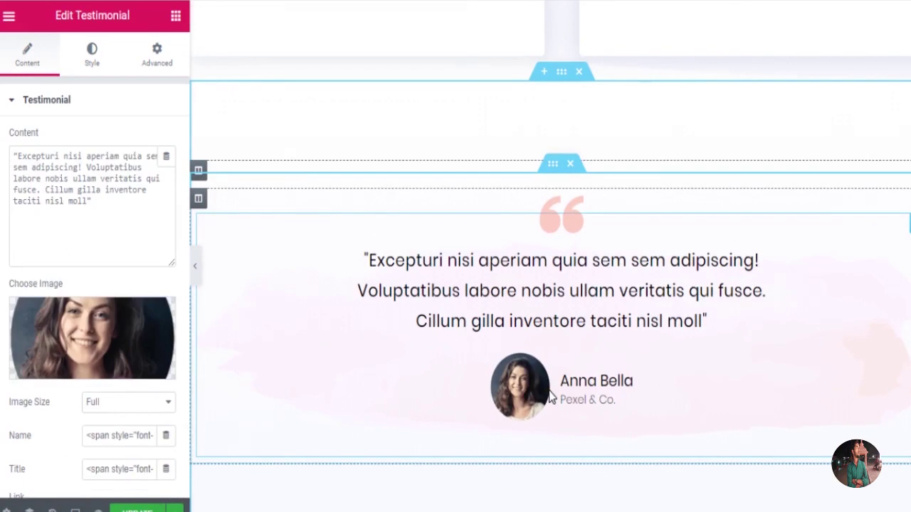
scroll(551, 397, "up", 8)
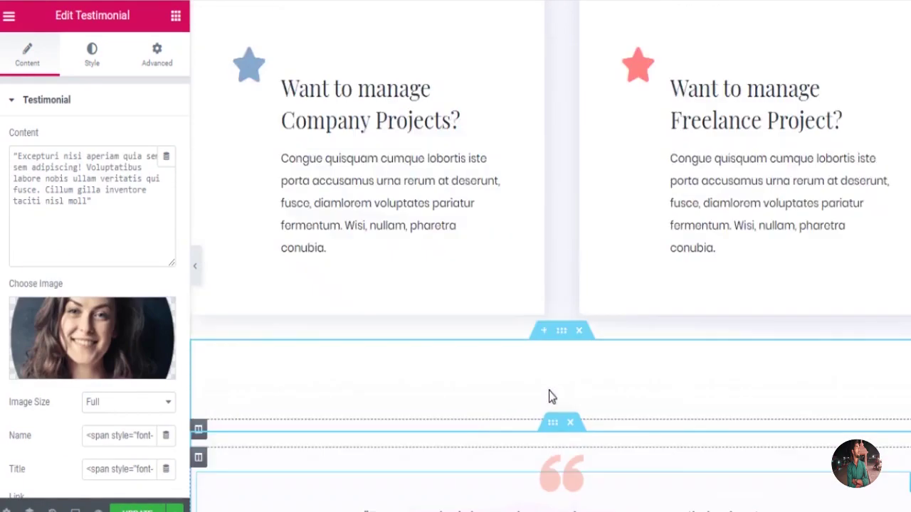
scroll(383, 128, "up", 8)
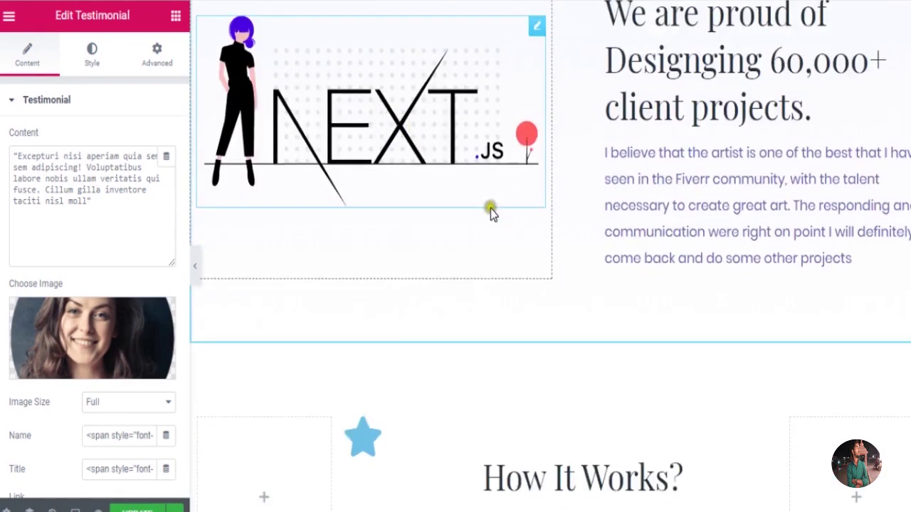
scroll(456, 235, "down", 4)
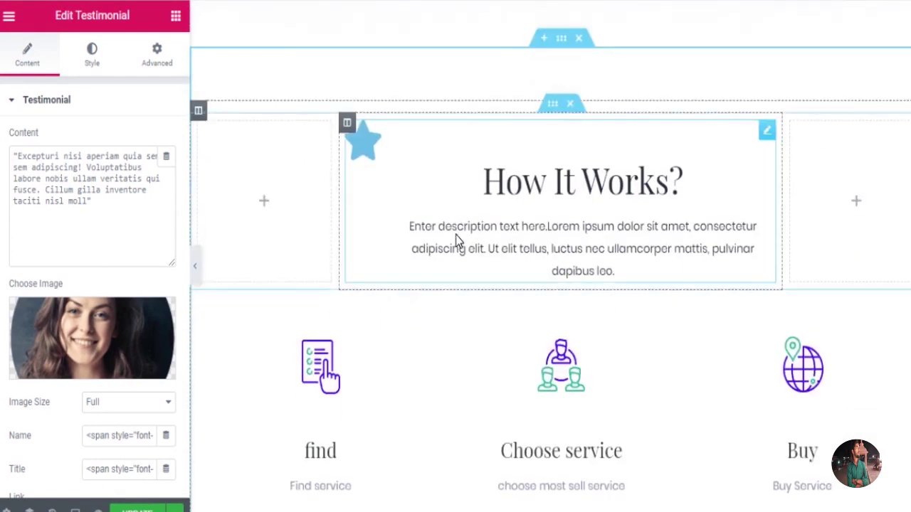
Insert an empty three-column section above the How It Works section.
left_click(542, 39)
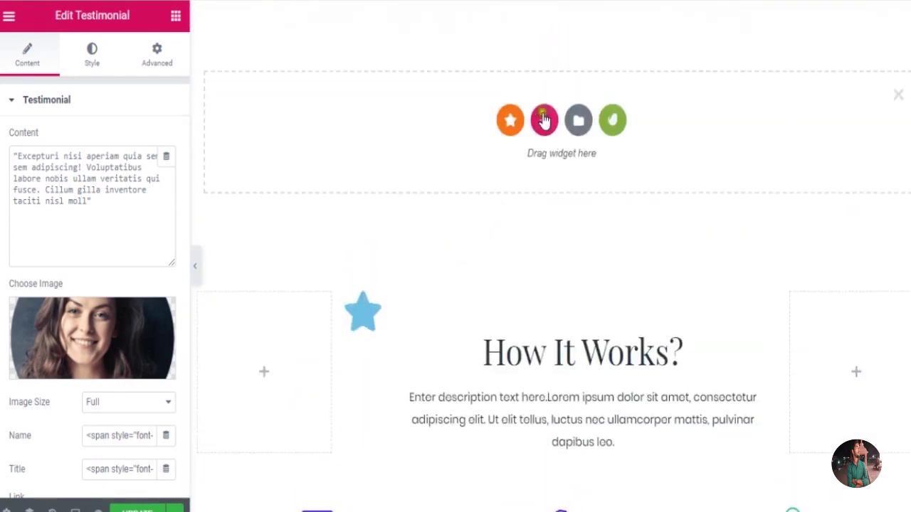
left_click(543, 121)
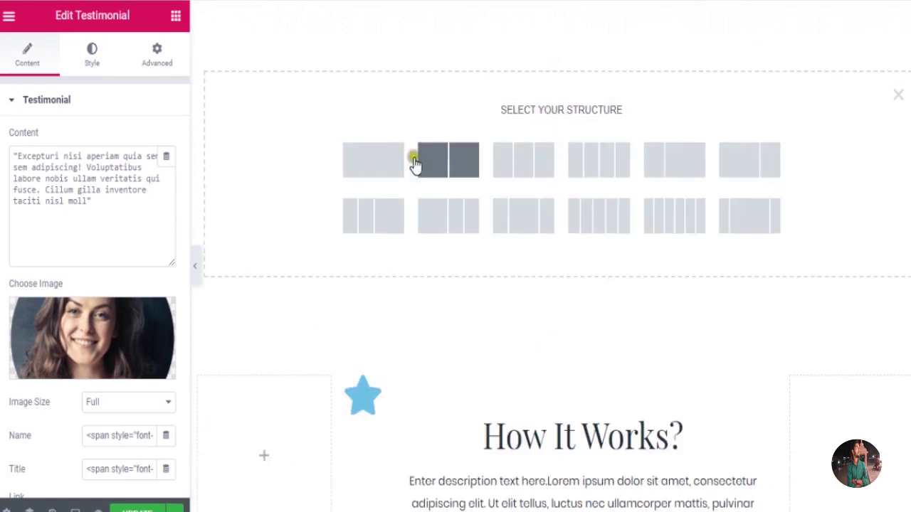
left_click(454, 165)
left_click(503, 167)
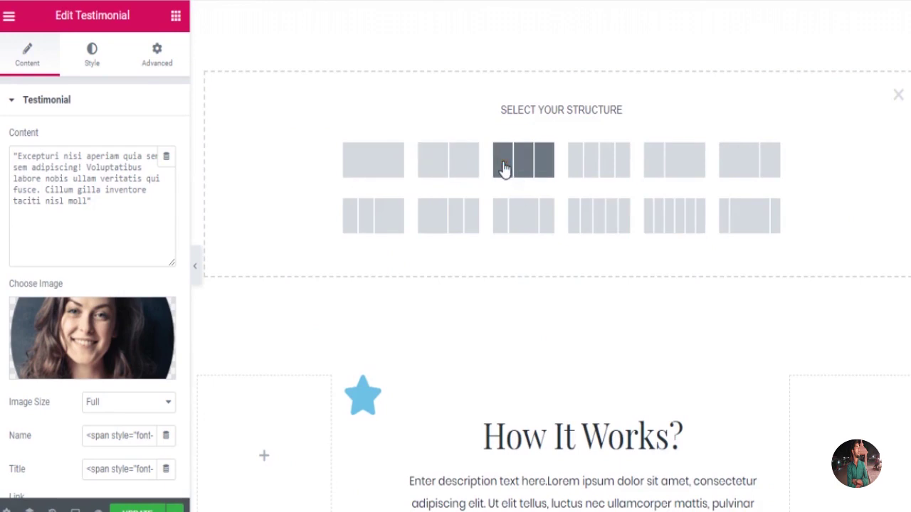
left_click(504, 167)
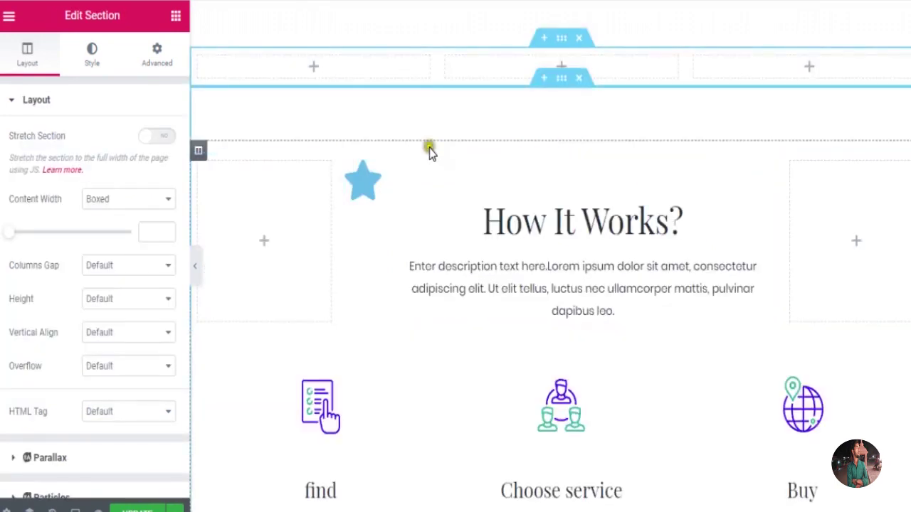
Browse the widgets available for the empty three-column section above How It Works, and delete that section.
left_click(317, 69)
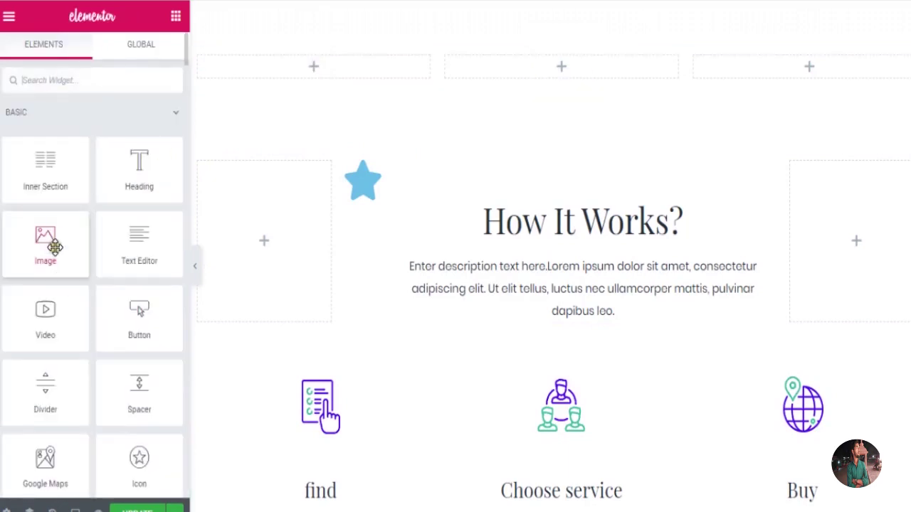
left_click_drag(55, 247, 55, 247)
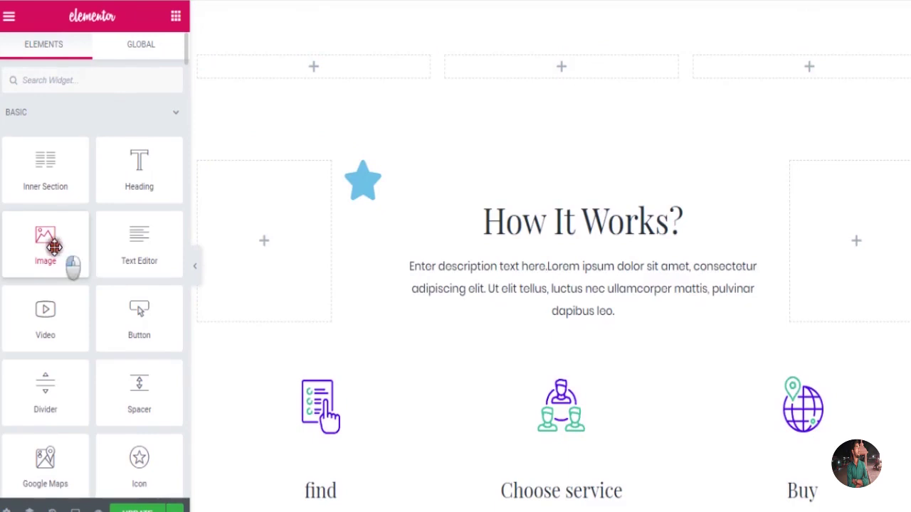
scroll(55, 247, "down", 3)
left_click_drag(55, 247, 573, 65)
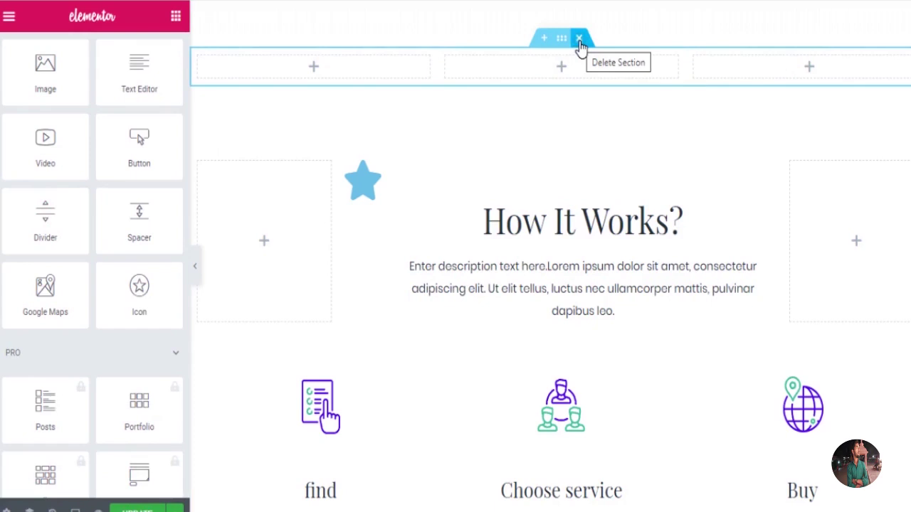
left_click(579, 43)
Replace the header's logo image with fevicon-logo.png from the media library.
scroll(553, 147, "up", 4)
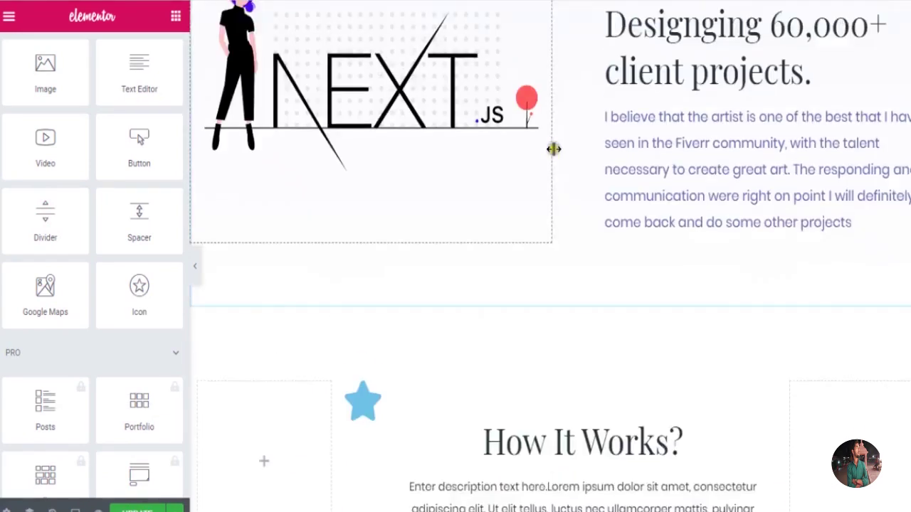
scroll(552, 149, "up", 3)
scroll(447, 263, "up", 7)
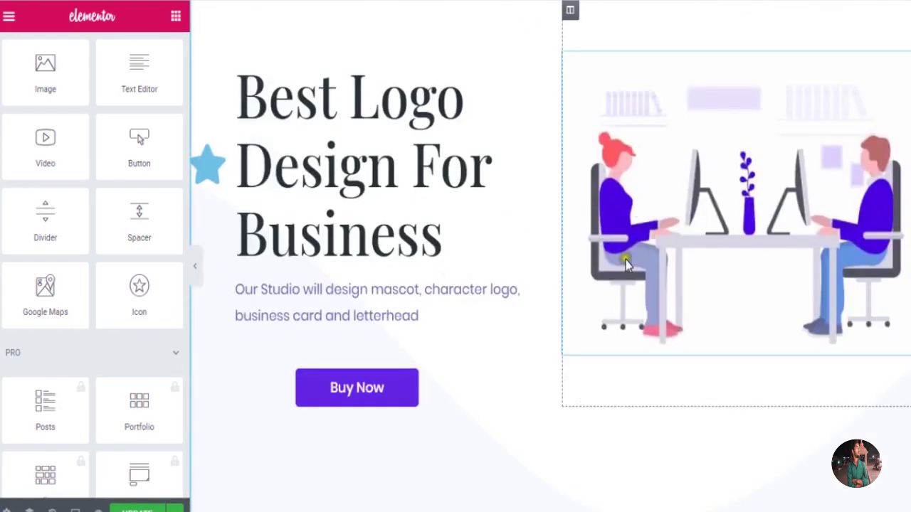
scroll(626, 264, "down", 2)
scroll(626, 264, "up", 4)
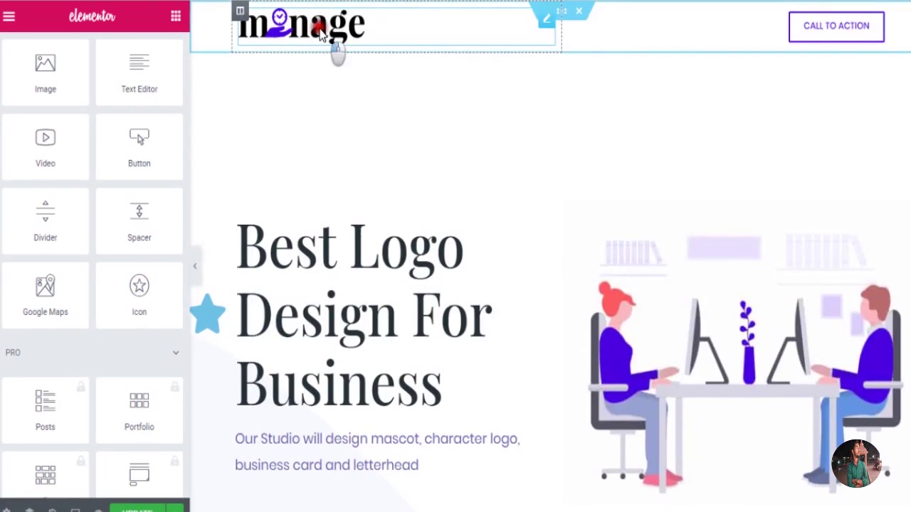
left_click(340, 34)
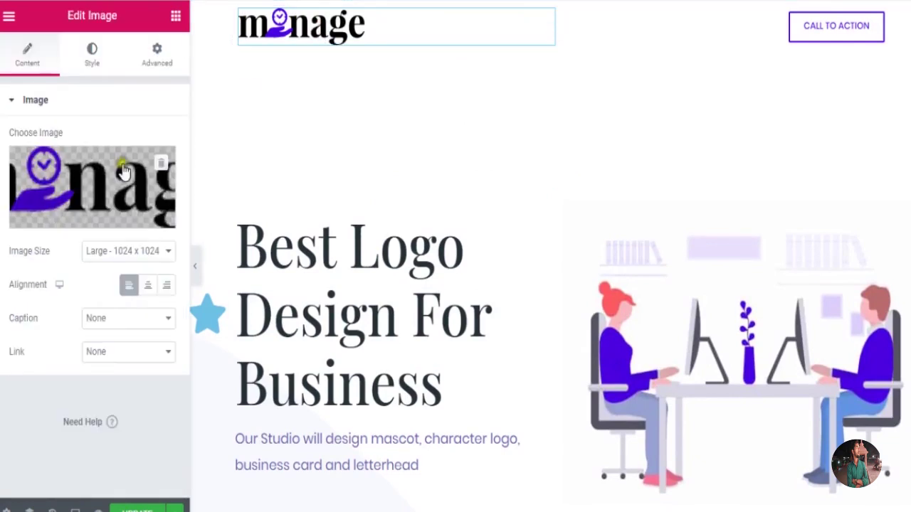
left_click(103, 185)
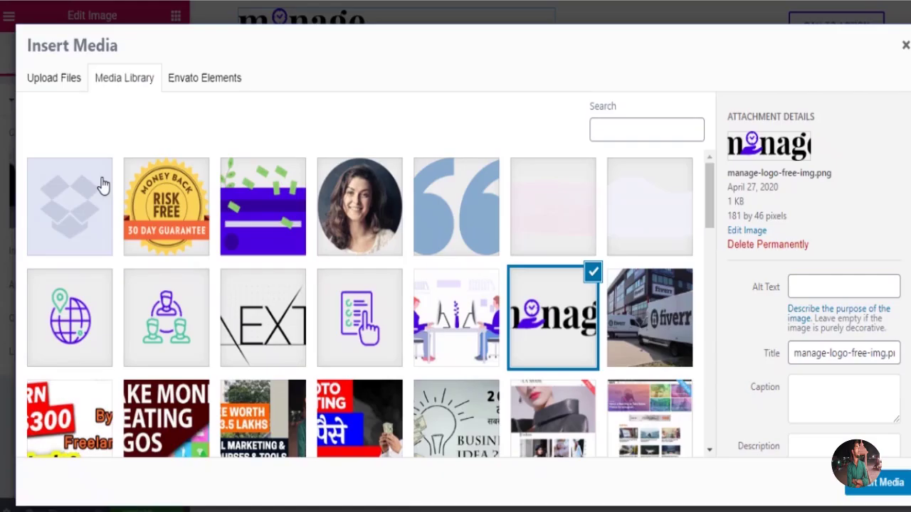
left_click(345, 222)
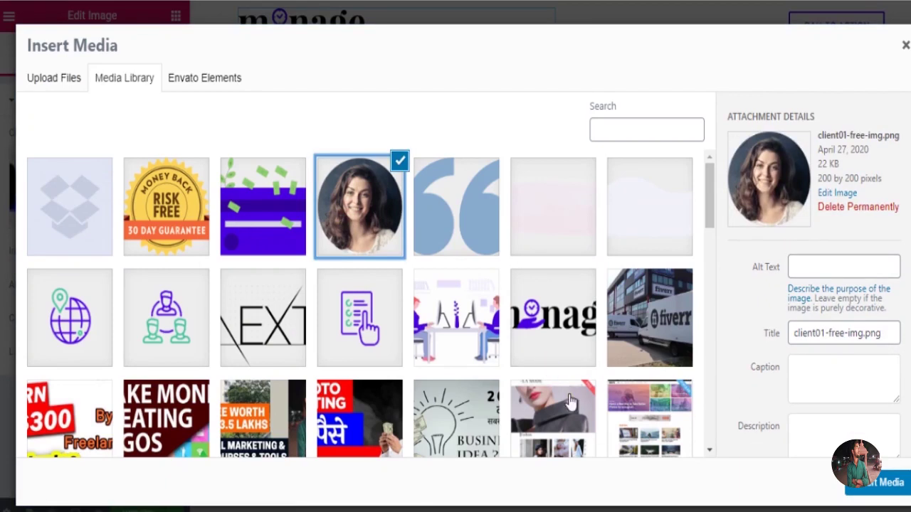
scroll(570, 402, "down", 3)
left_click(552, 346)
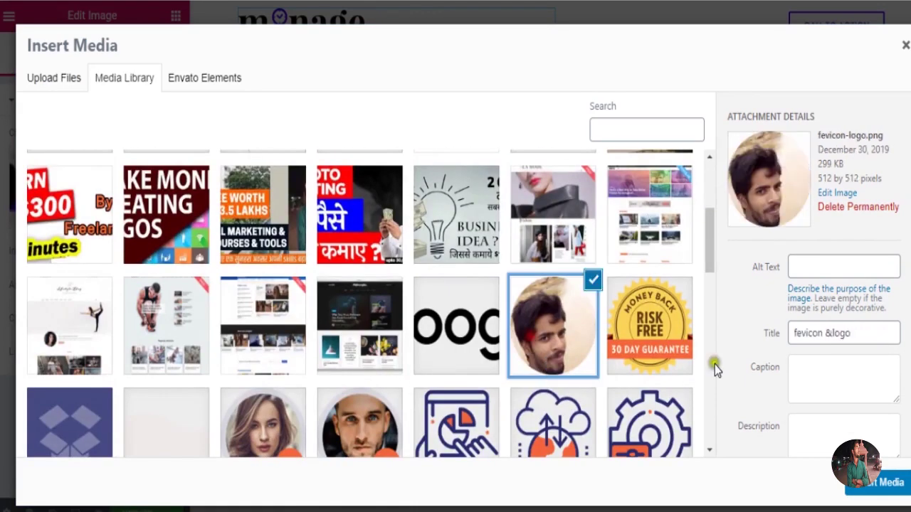
left_click(871, 490)
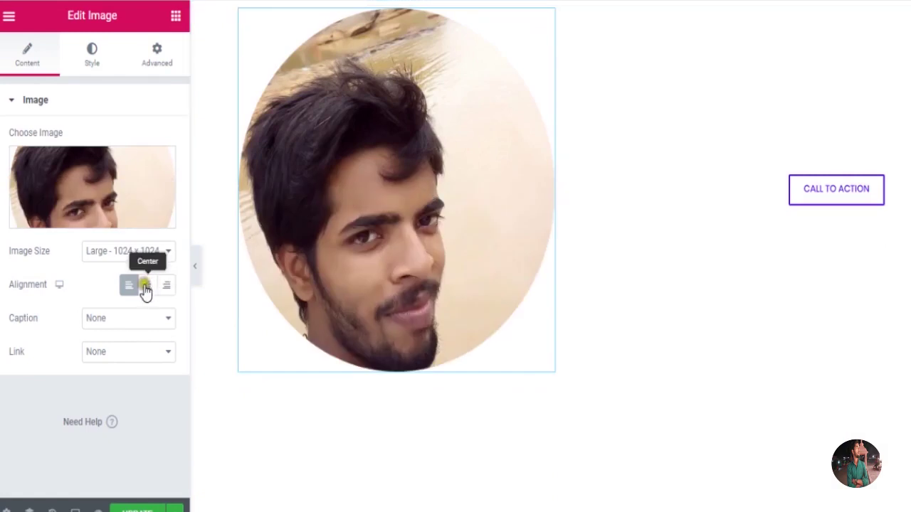
Set the header logo's image size to Thumbnail - 150 x 150.
left_click(146, 250)
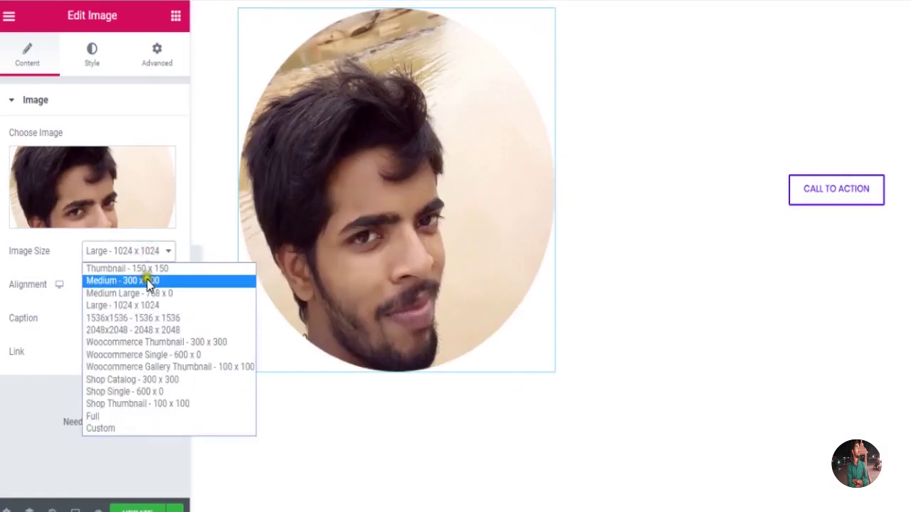
left_click(148, 269)
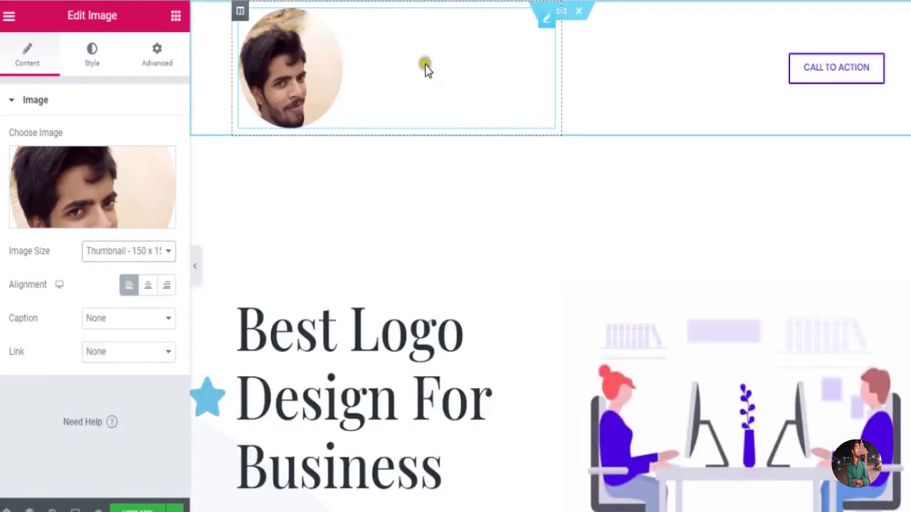
Replace the header logo with google-logo-black-transparent.png from the media library and look through the available image sizes.
left_click(103, 199)
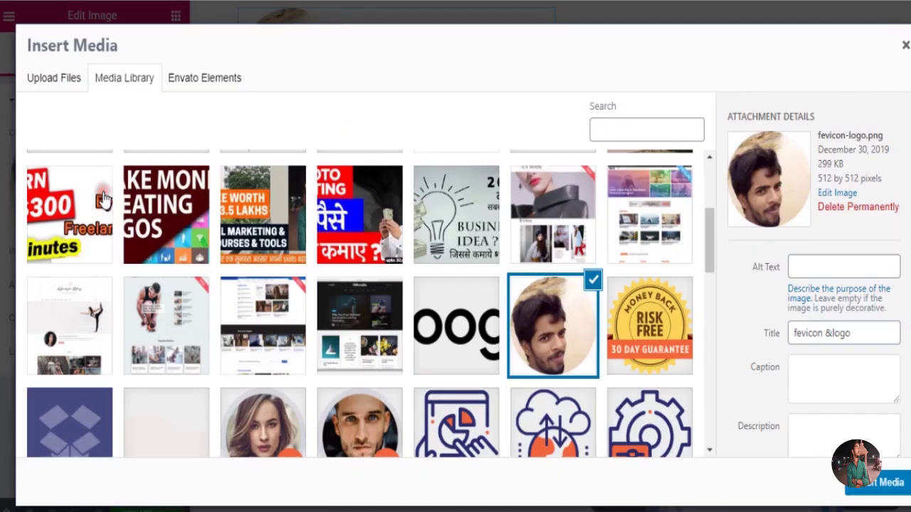
left_click(461, 345)
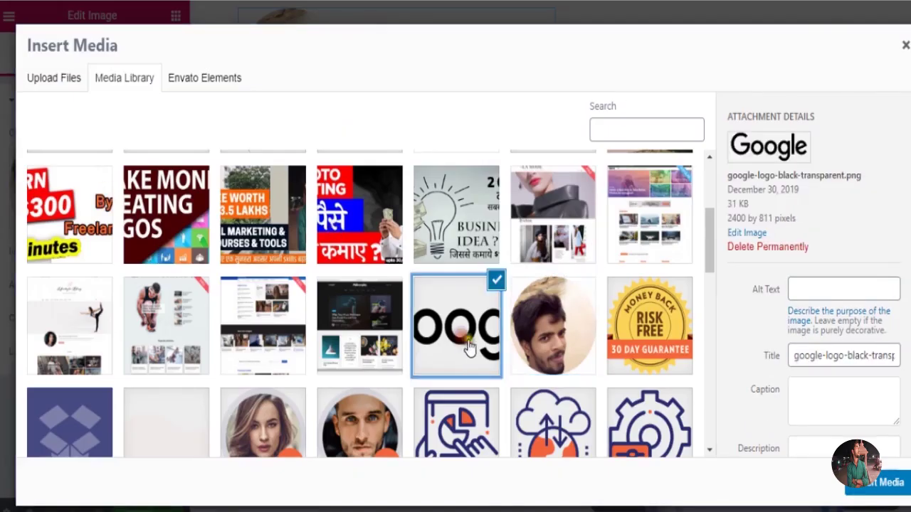
left_click(874, 486)
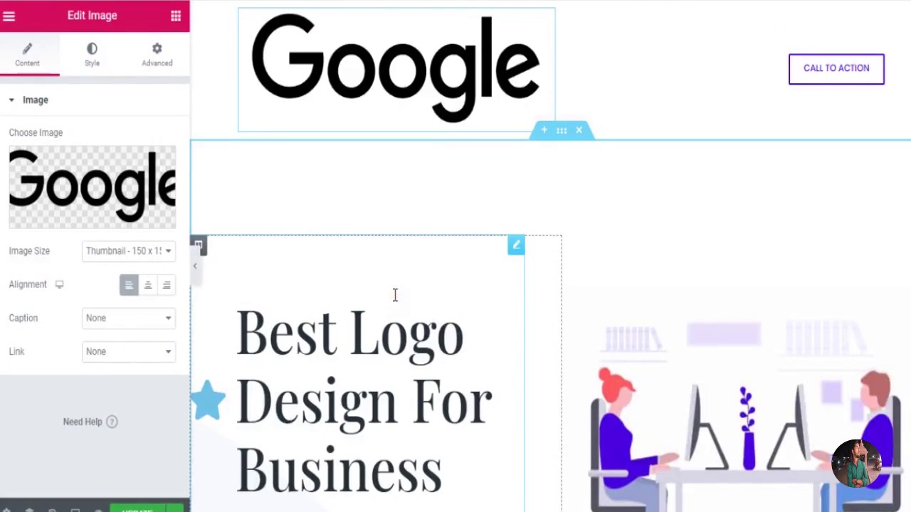
left_click(115, 252)
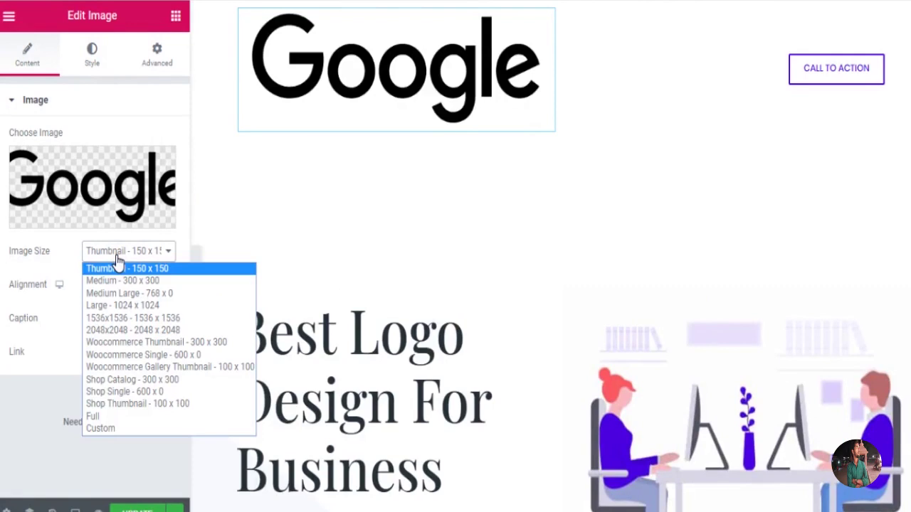
left_click(48, 305)
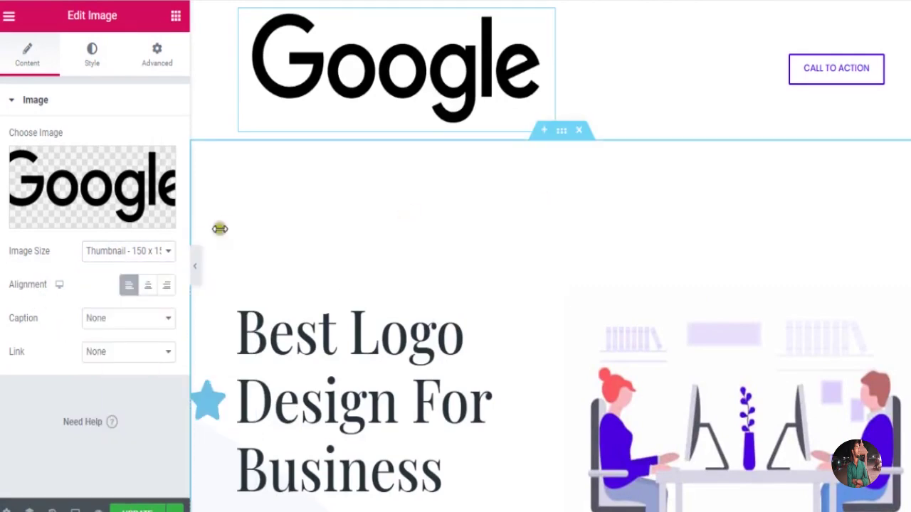
Set the header logo image back to manage-logo-free-img.png from the media library.
left_click(93, 189)
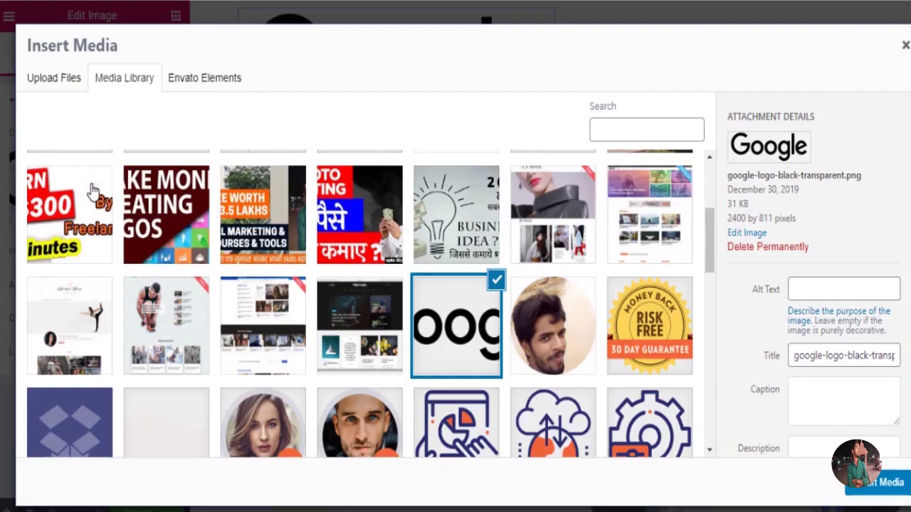
scroll(240, 227, "up", 3)
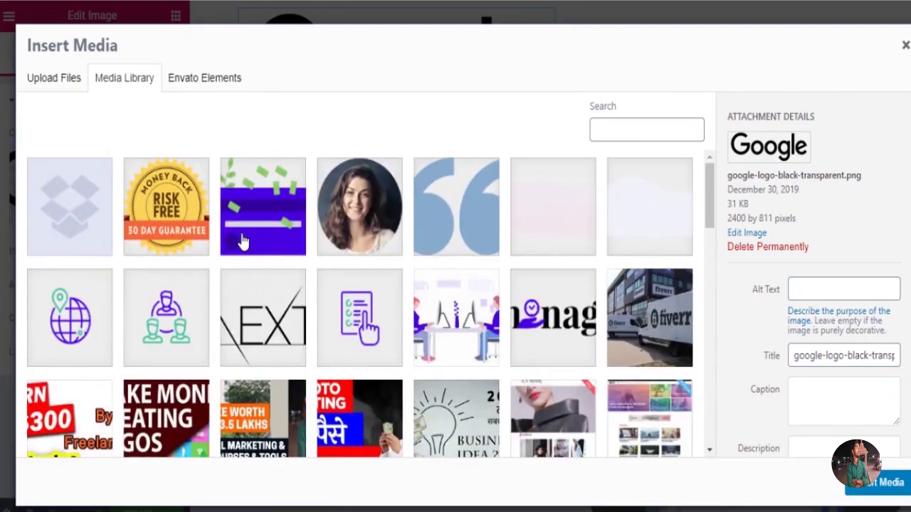
left_click(443, 225)
left_click(541, 331)
left_click(872, 483)
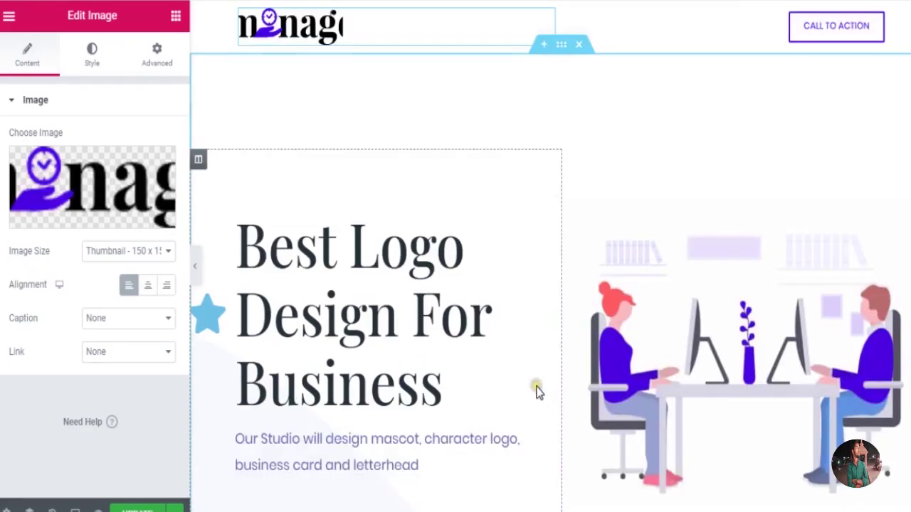
mouse_move(121, 205)
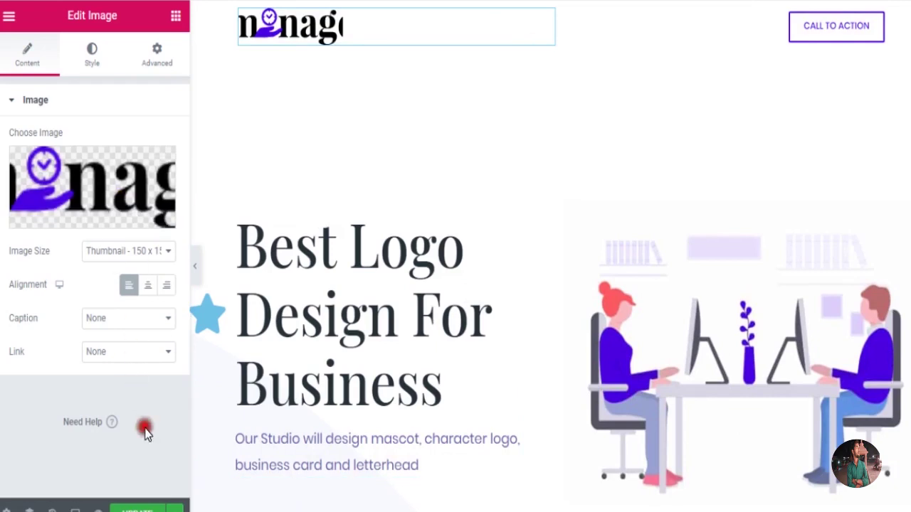
Change the header's call-to-action button text to "Get Sarted" and update the page.
left_click(820, 28)
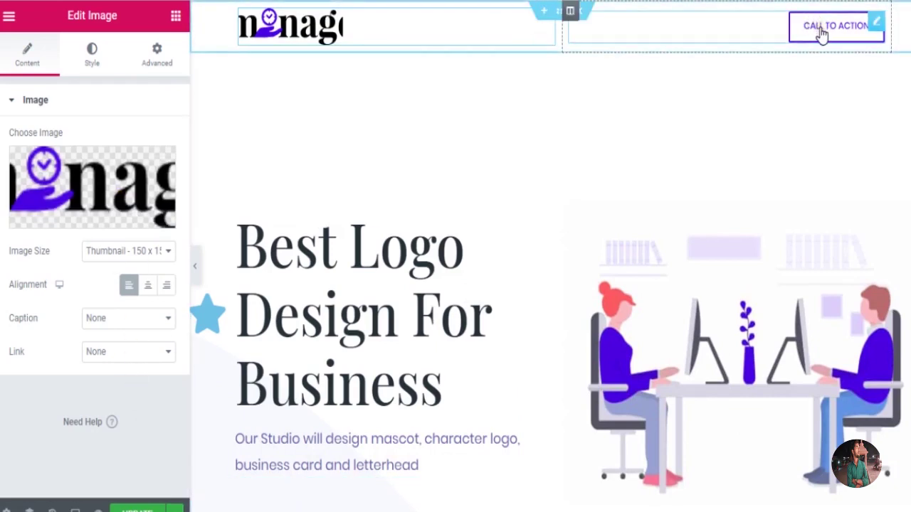
left_click(819, 29)
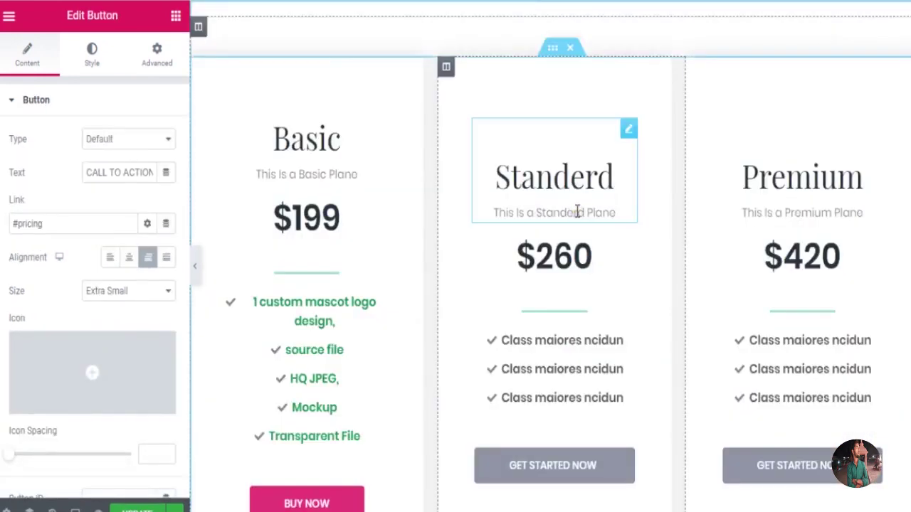
left_click(123, 173)
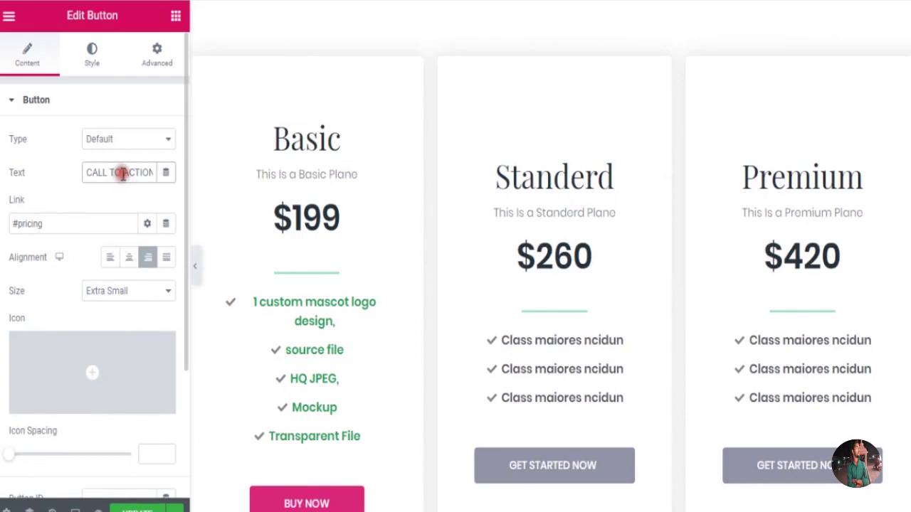
key("BackSpace")
key("BackSpace")
key("BackSpace")
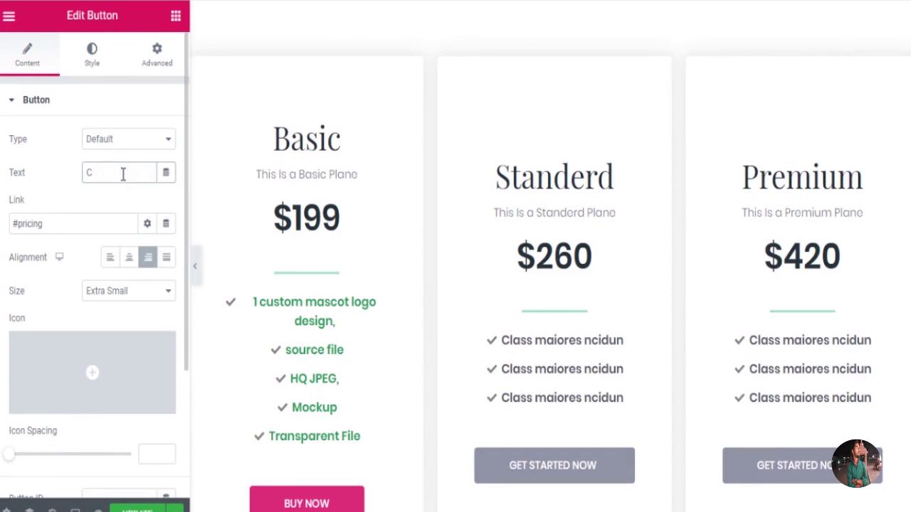
type("Get Sarted")
scroll(518, 128, "up", 8)
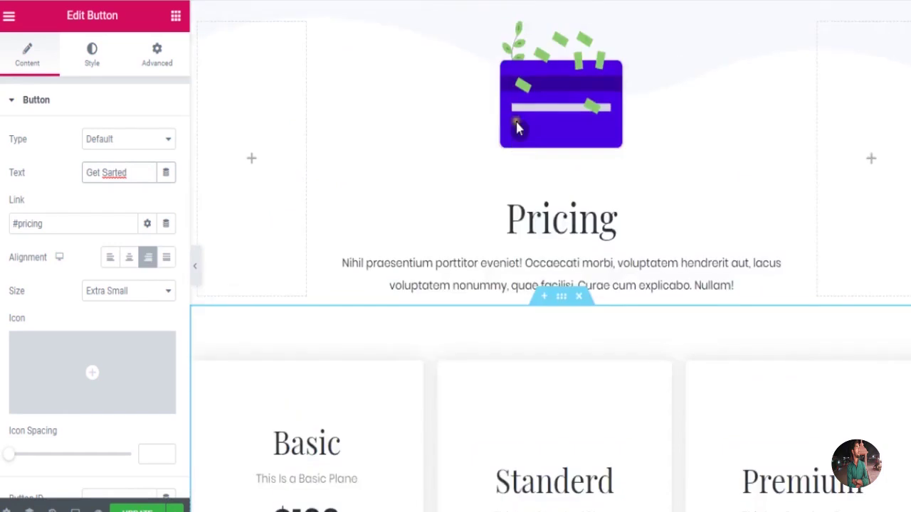
scroll(518, 139, "up", 10)
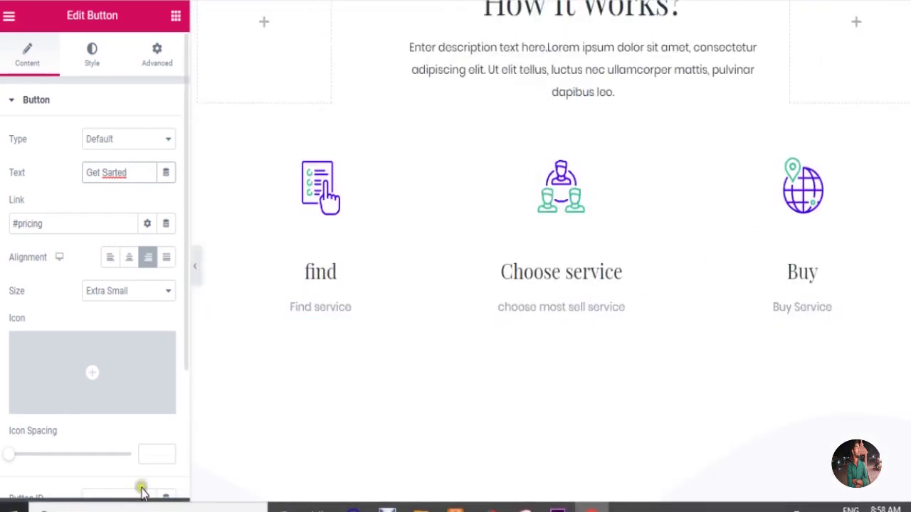
left_click(139, 510)
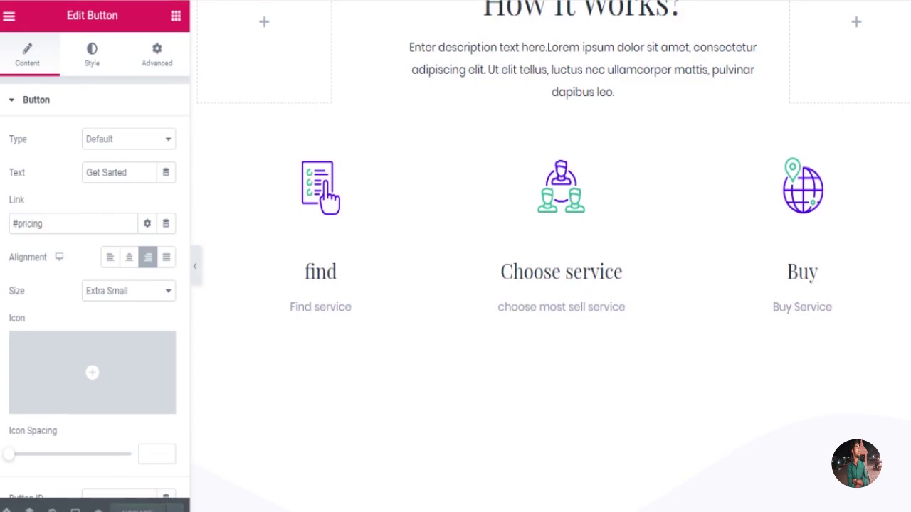
Preview the landing page down to the pricing plans and check the product page linked from the Basic plan's Buy Now button.
left_click(98, 509)
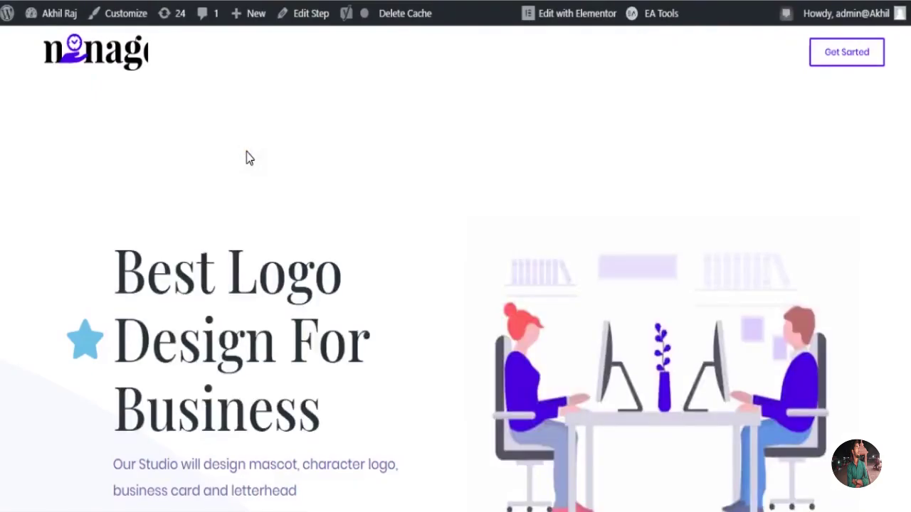
scroll(283, 404, "down", 4)
scroll(283, 400, "down", 13)
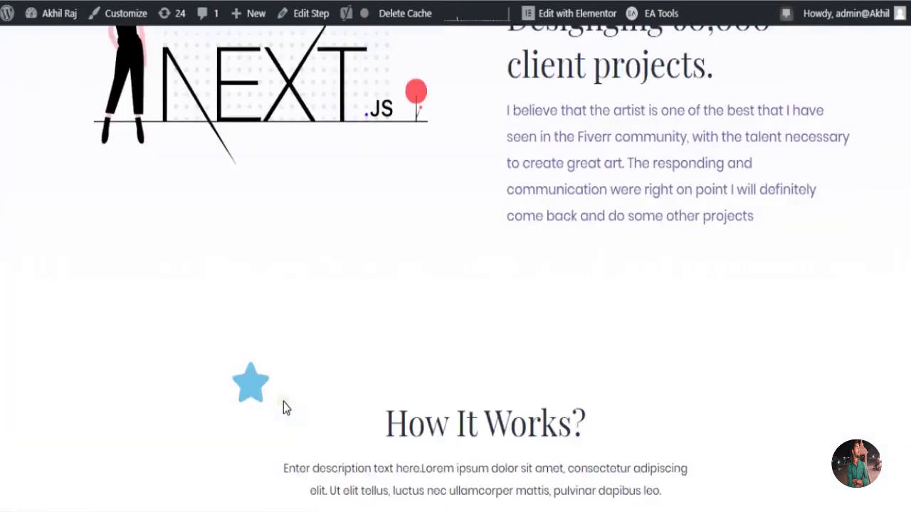
scroll(284, 401, "down", 13)
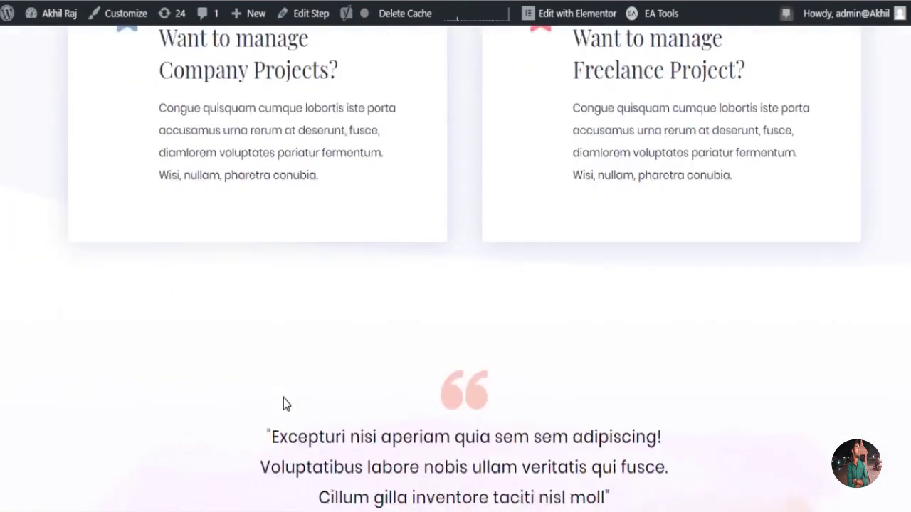
scroll(283, 401, "down", 7)
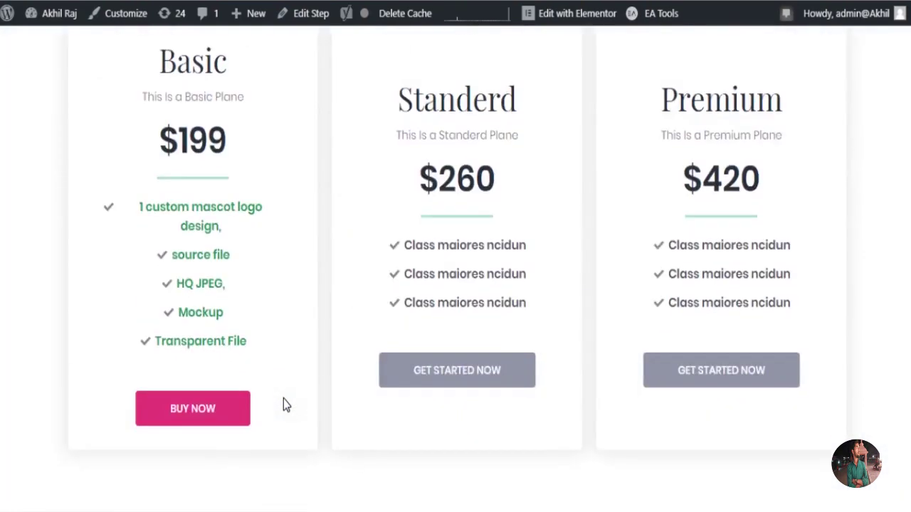
left_click(196, 418)
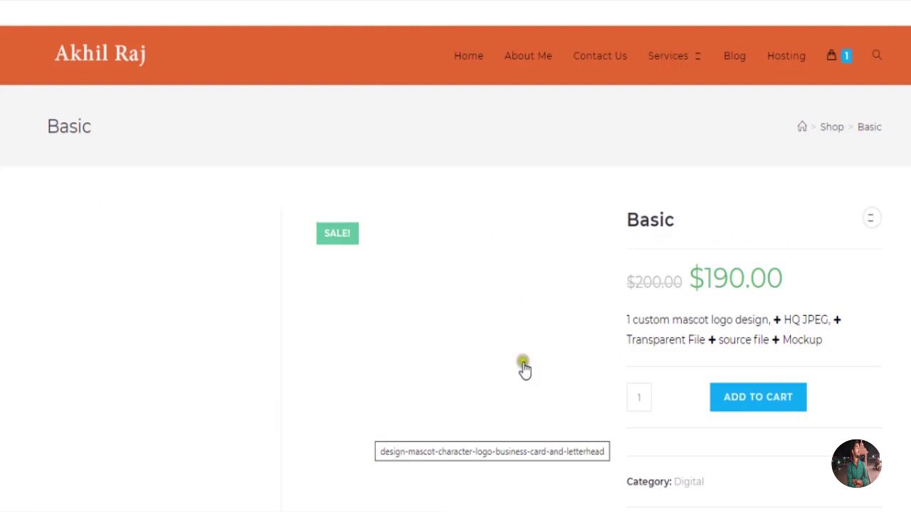
scroll(722, 421, "down", 3)
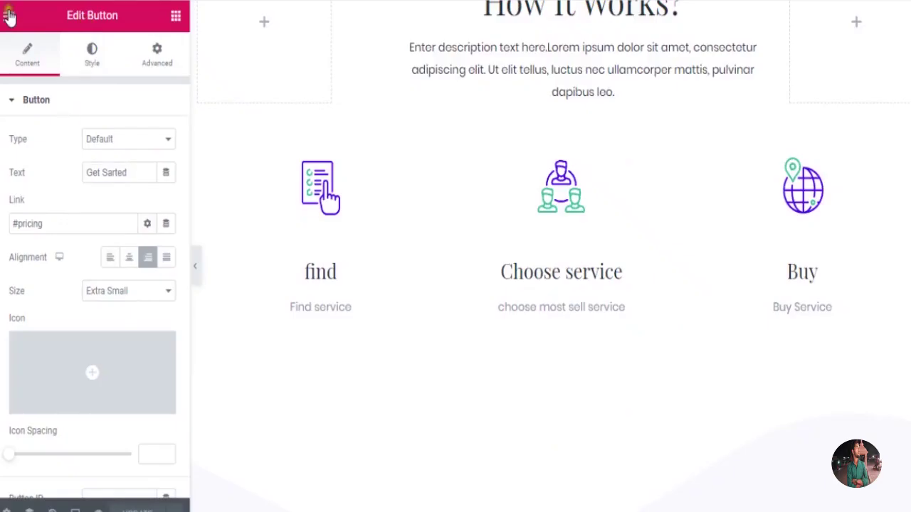
Exit the Elementor editor to the dashboard and return to the Professional Business Logo flow.
left_click(8, 16)
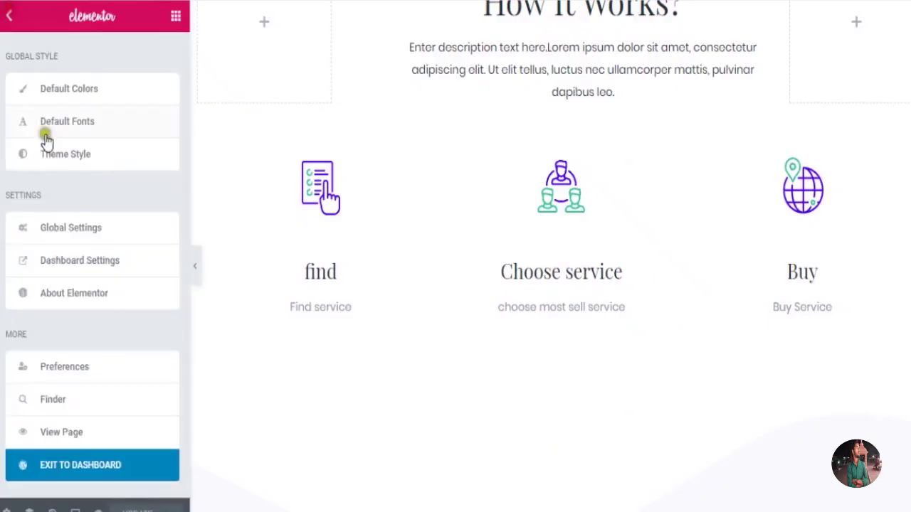
left_click(79, 468)
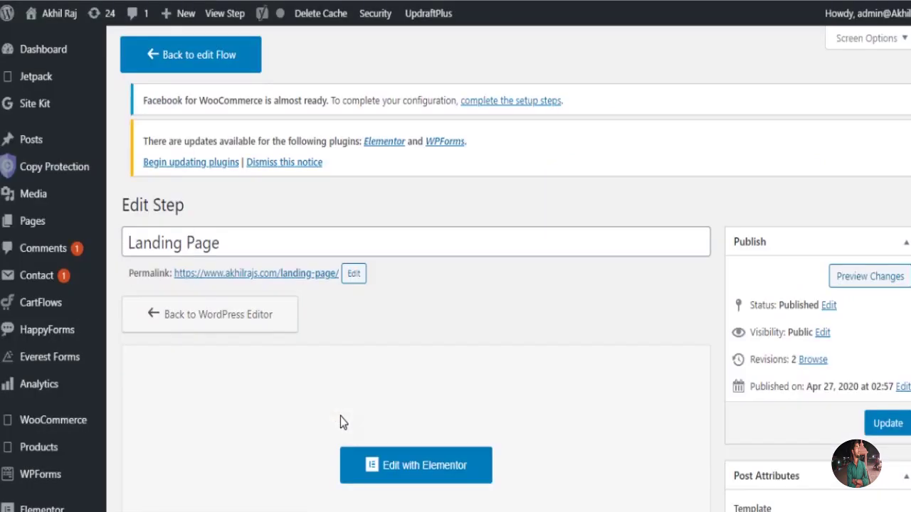
scroll(340, 423, "down", 3)
scroll(341, 422, "up", 3)
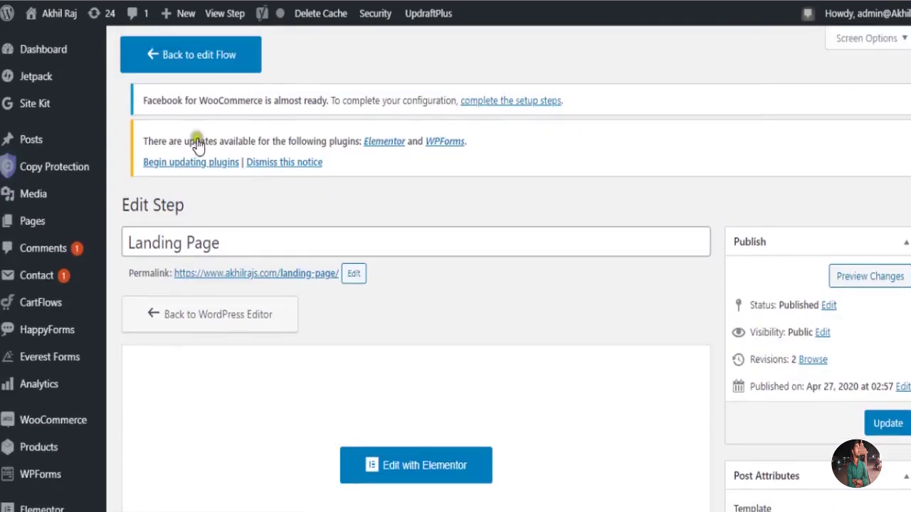
left_click(209, 69)
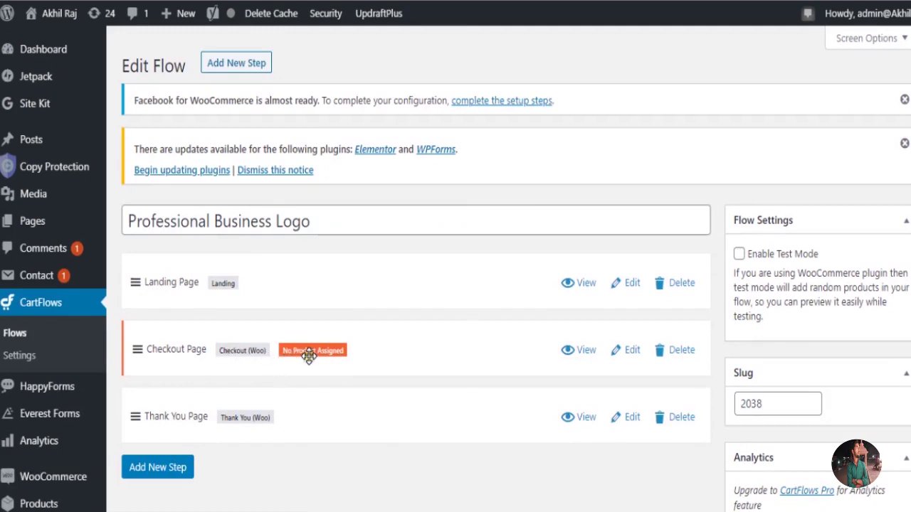
Open the flow's Checkout Page step for editing and show the product selection in its checkout layout.
left_click(631, 359)
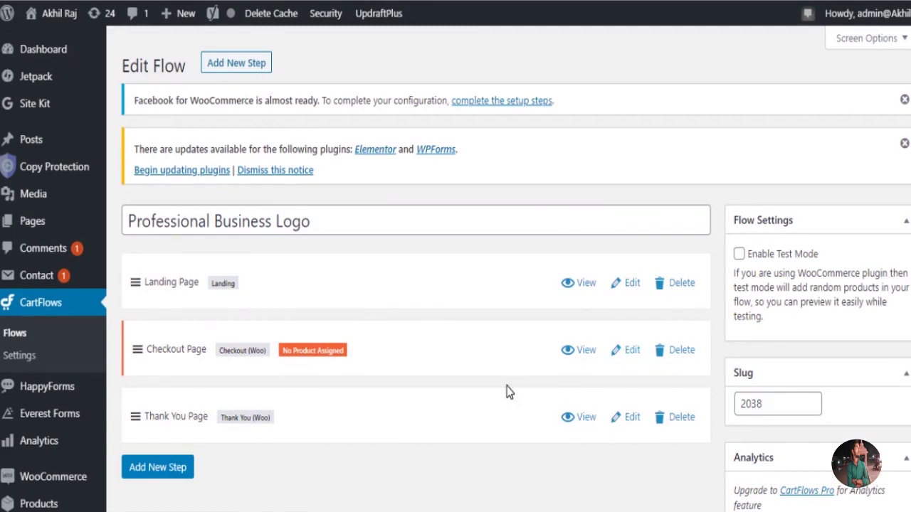
scroll(510, 391, "down", 1)
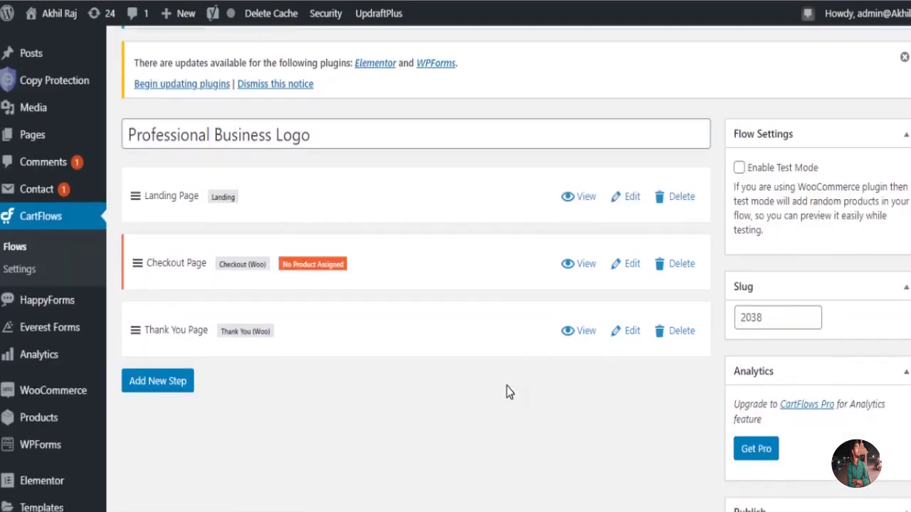
scroll(510, 392, "down", 8)
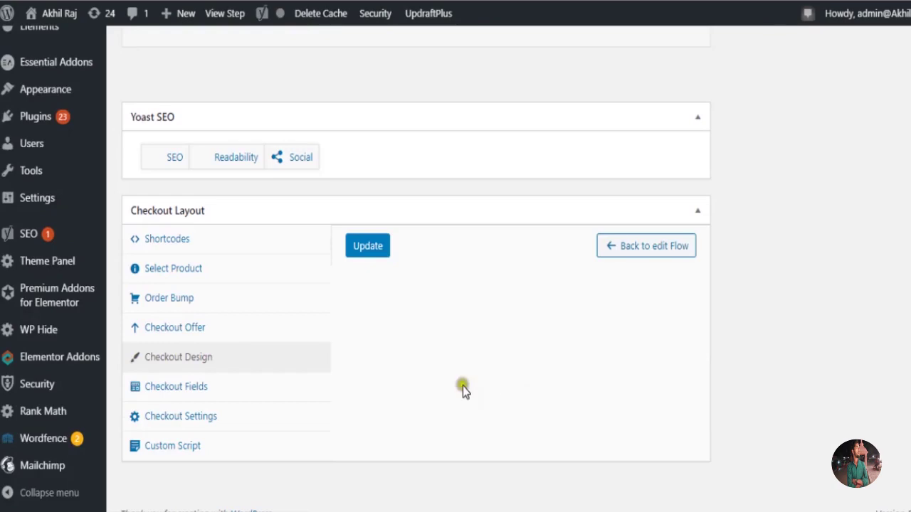
scroll(380, 361, "up", 4)
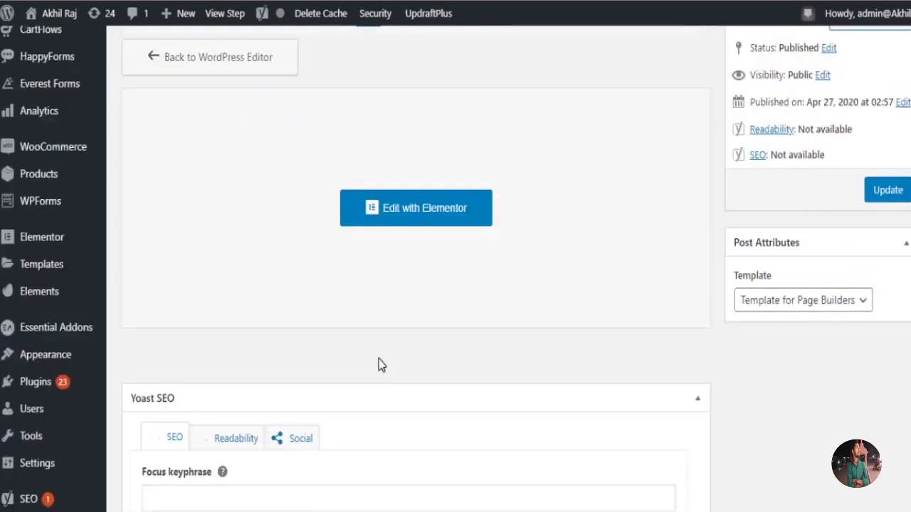
scroll(316, 370, "down", 10)
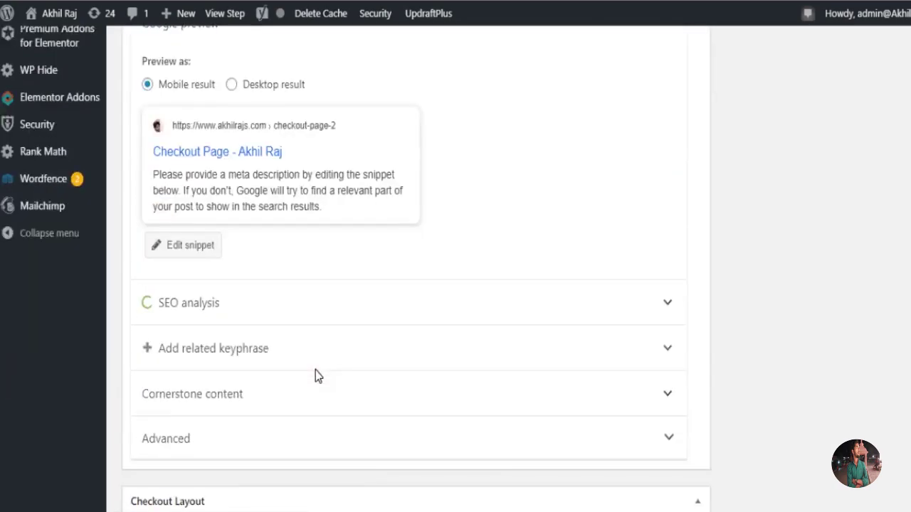
scroll(315, 370, "down", 2)
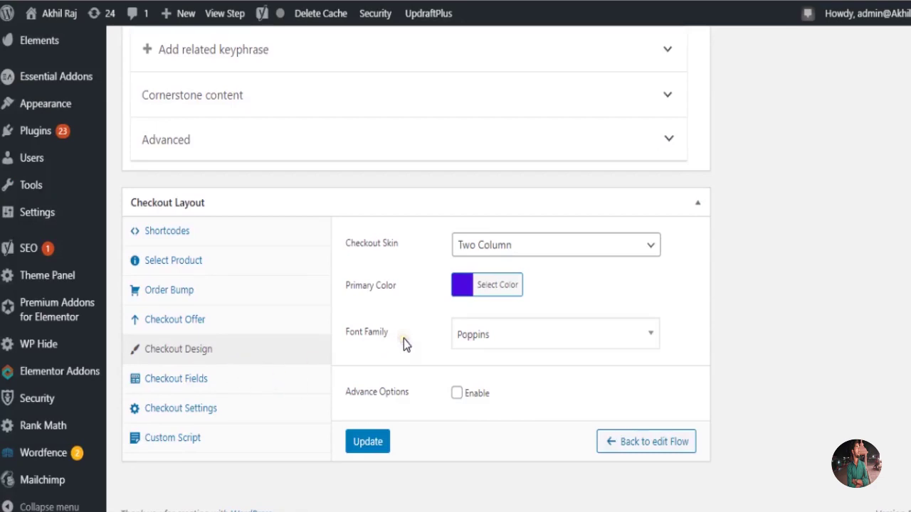
left_click(198, 261)
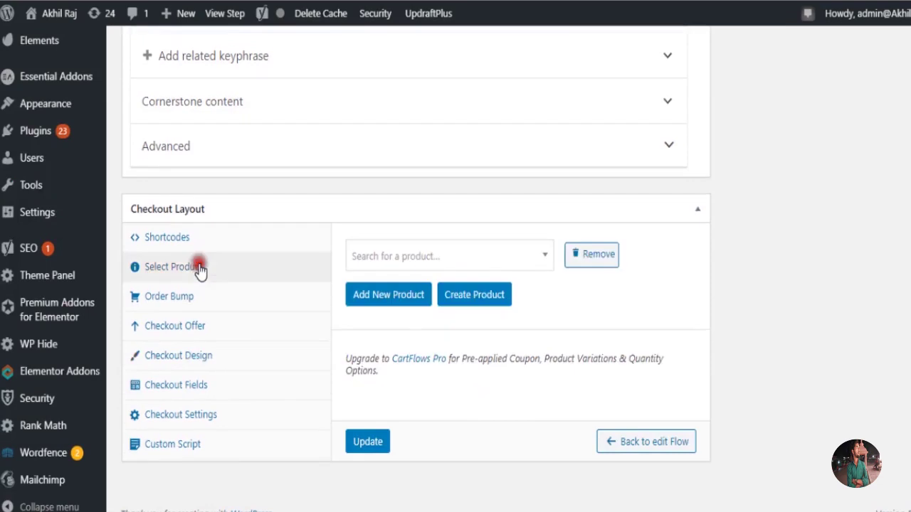
Search for "basic" and assign the Basic product to the checkout step.
left_click(385, 266)
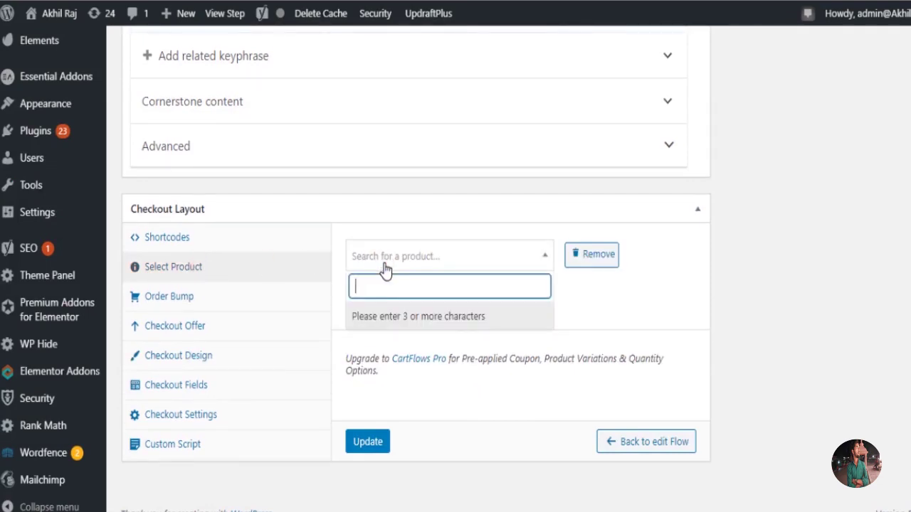
type("logo")
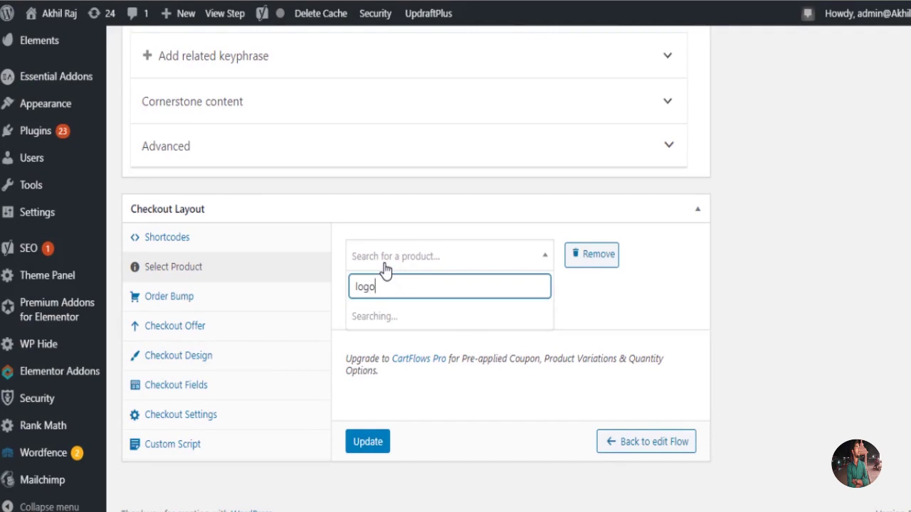
key("BackSpace")
key("BackSpace")
key("BackSpace")
key("BackSpace")
type("basic")
left_click(392, 318)
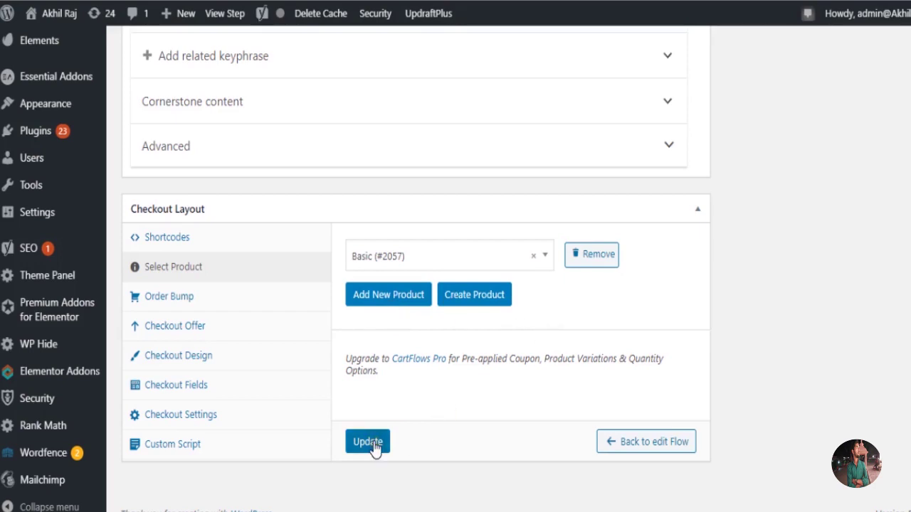
Add and remove an extra empty product row, and update the Checkout Page step.
left_click(404, 304)
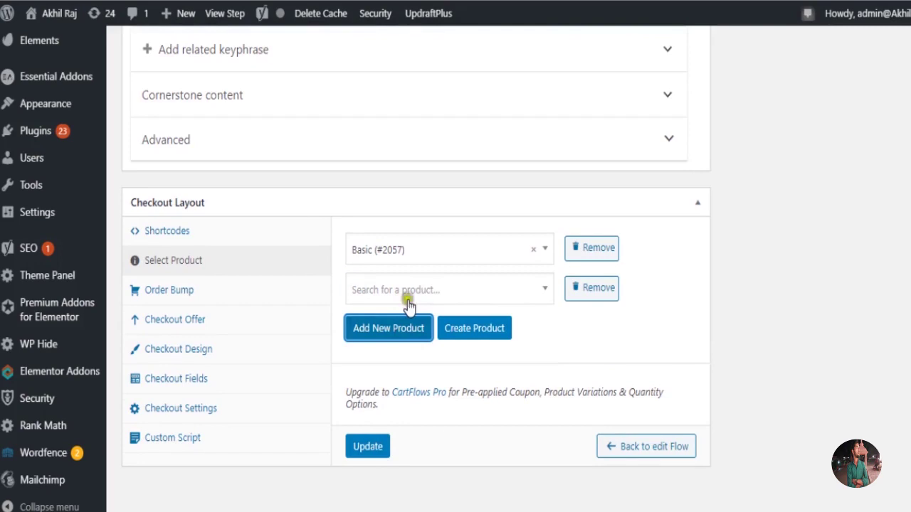
left_click(593, 288)
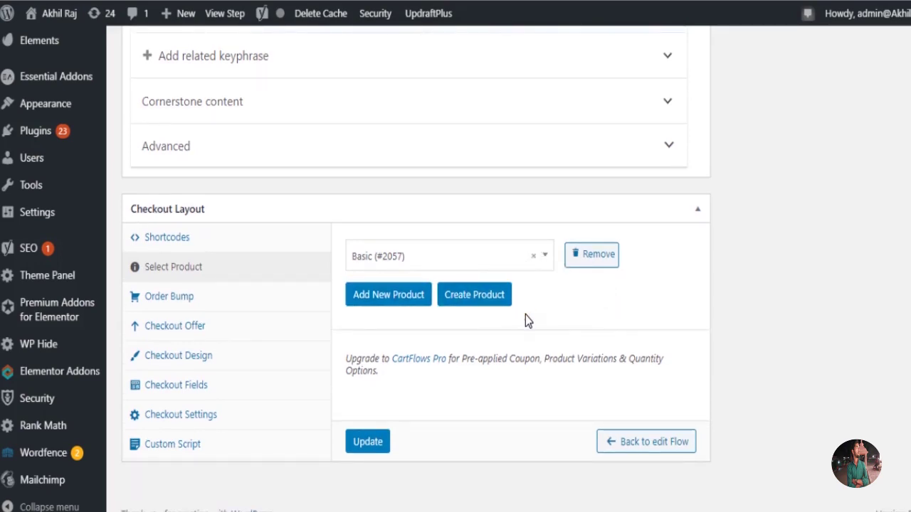
left_click(369, 443)
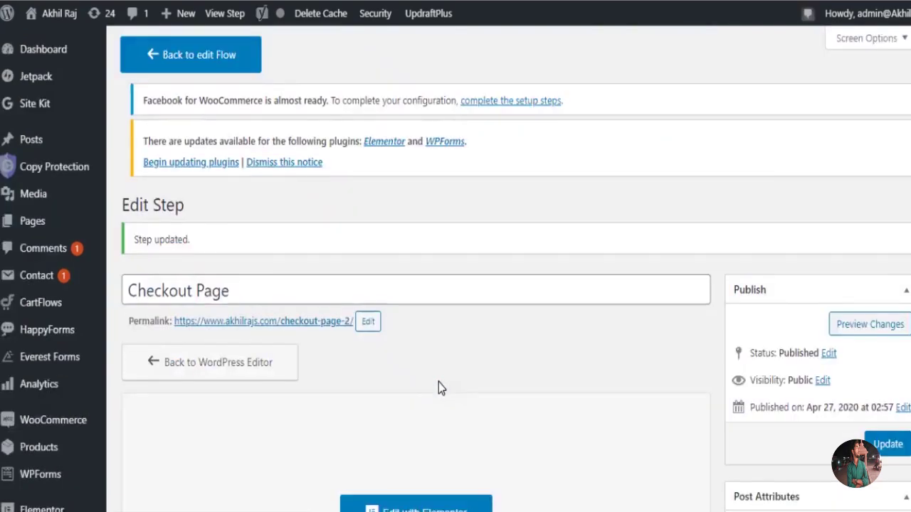
Return from the Checkout Page step to the Professional Business Logo flow and review its list of steps.
scroll(438, 383, "down", 3)
scroll(261, 230, "up", 3)
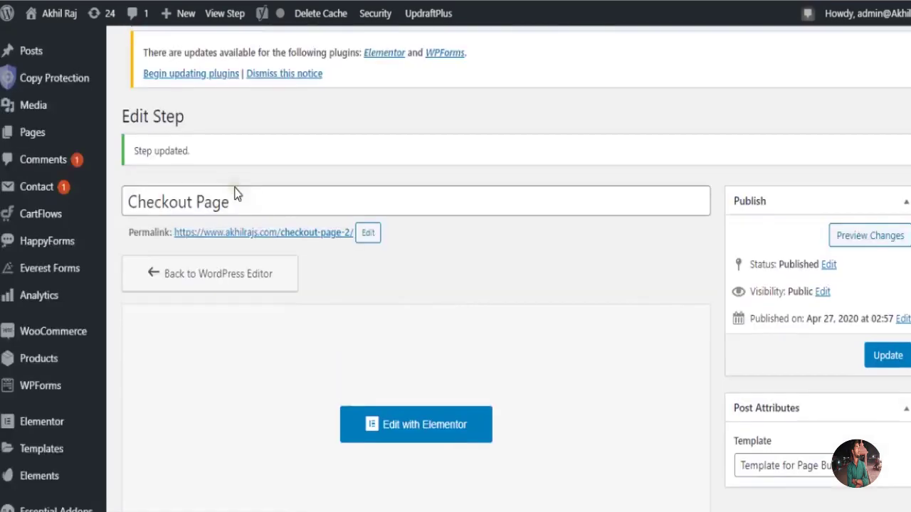
left_click(178, 56)
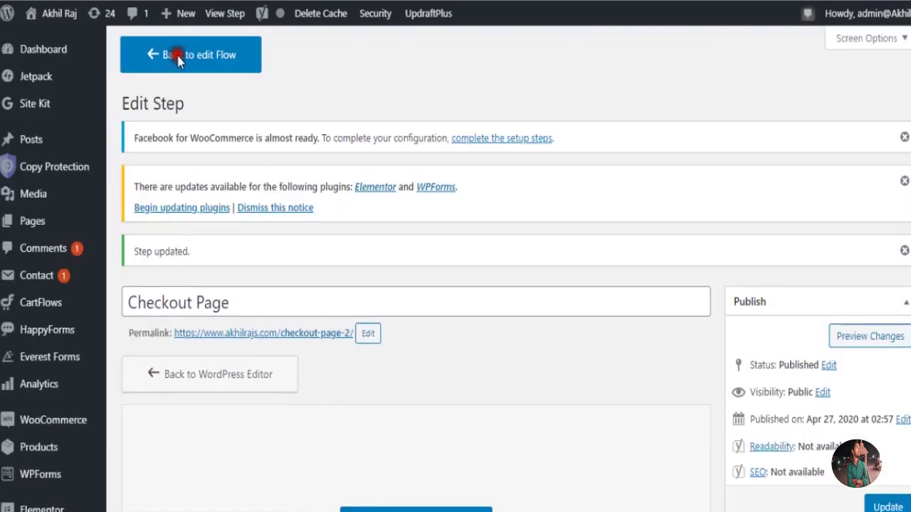
left_click(178, 58)
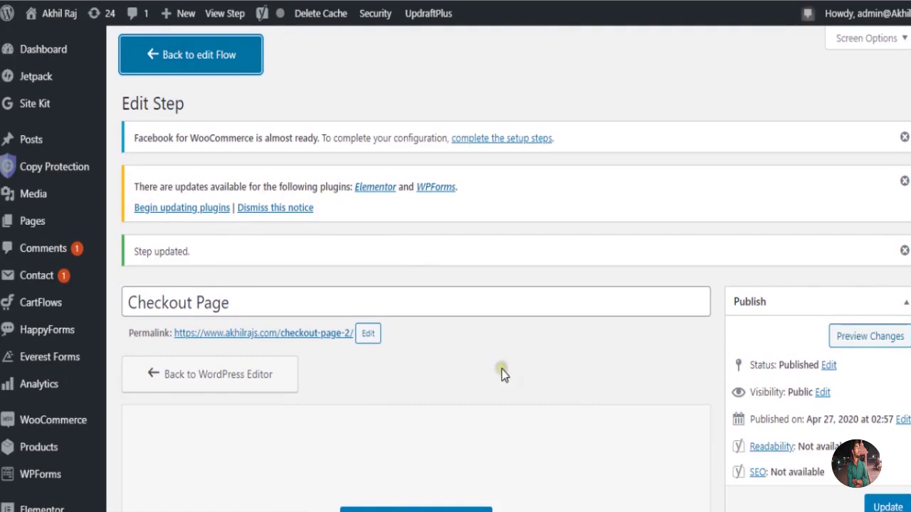
scroll(502, 375, "down", 2)
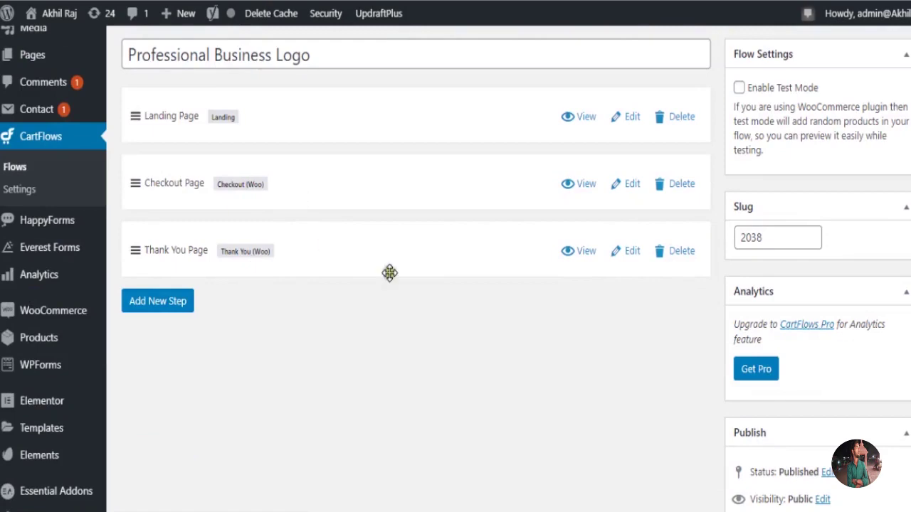
scroll(283, 350, "down", 2)
scroll(283, 350, "up", 3)
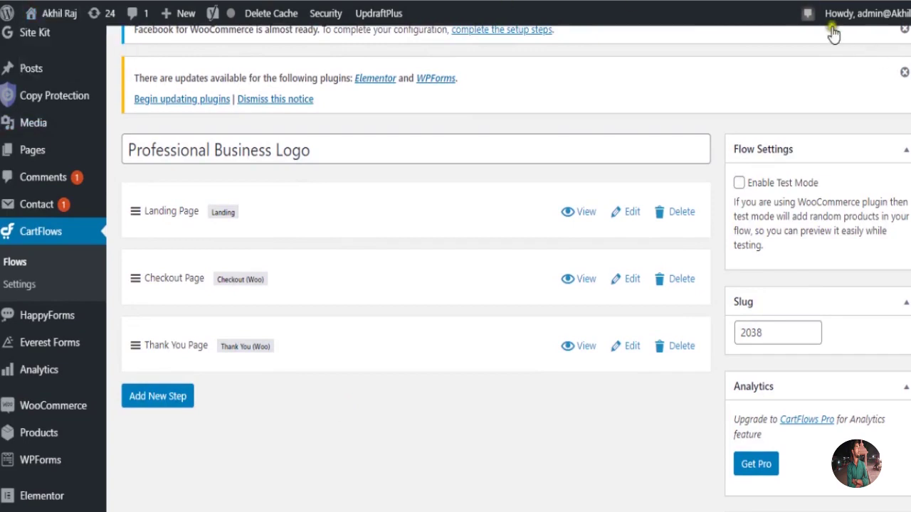
Log out of the WordPress admin account.
mouse_move(835, 26)
left_click(834, 94)
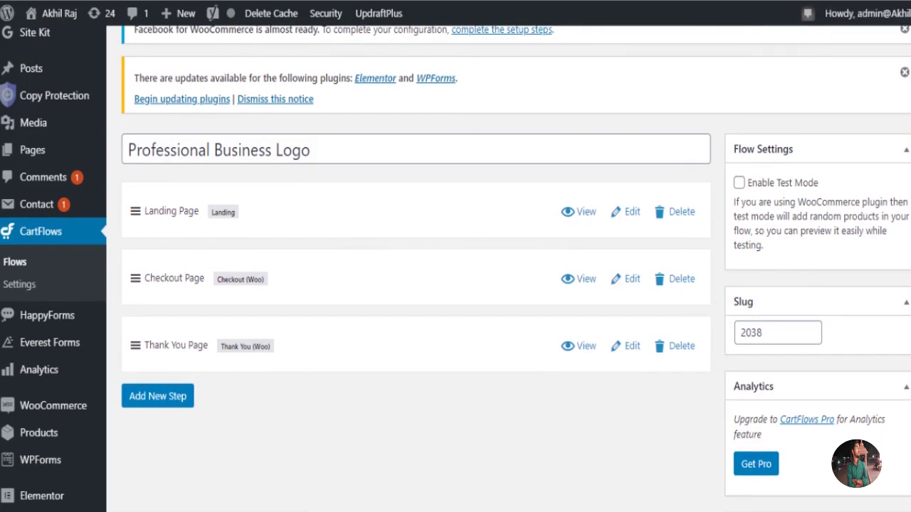